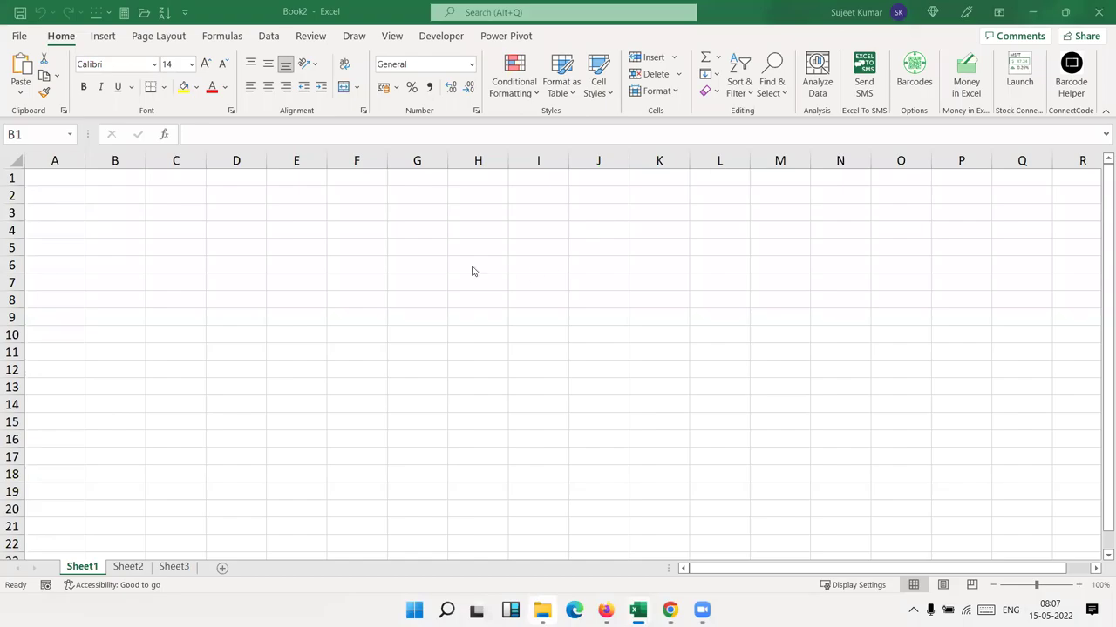
Enter 1542 in E4 and preview it in Format Cells as Number, shown as 1542.00
left_click(303, 232)
type("1542")
key("Return")
left_click(303, 231)
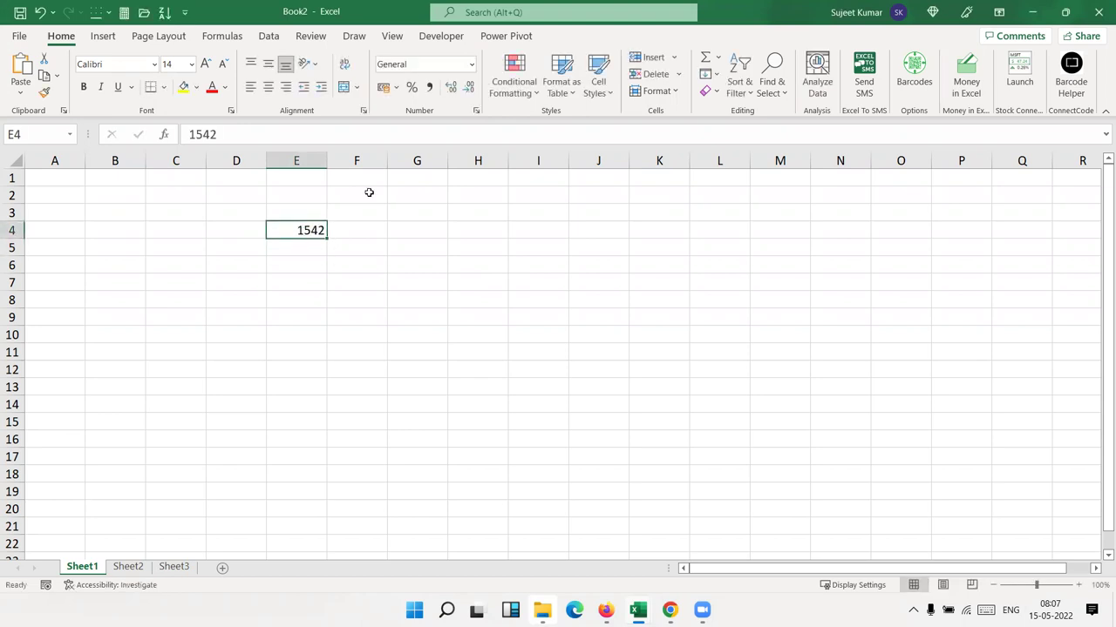
left_click(476, 111)
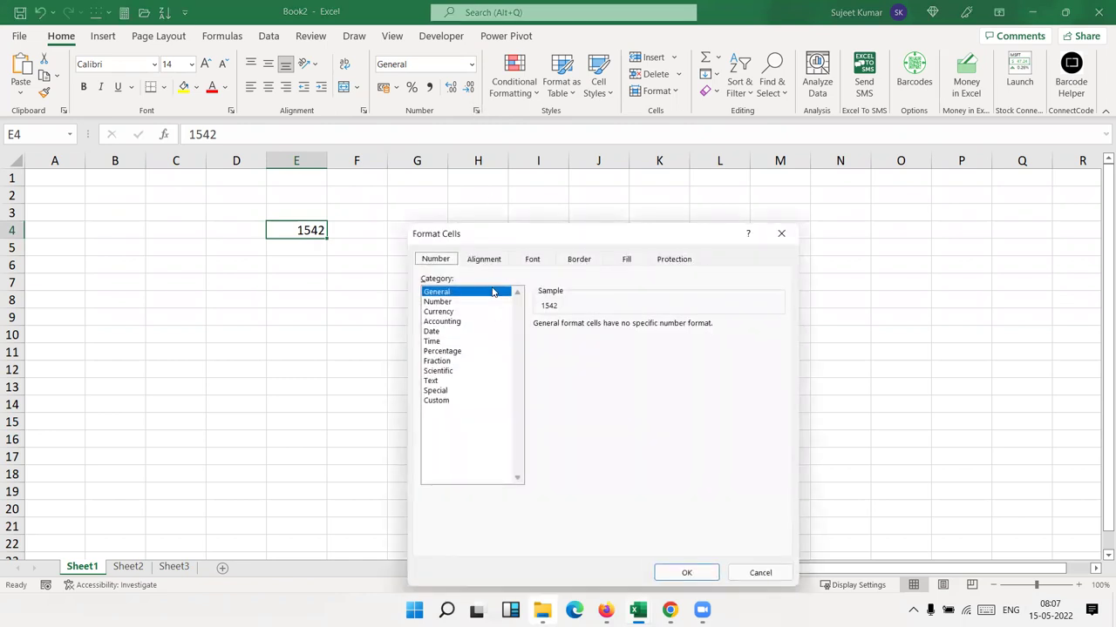
left_click(489, 302)
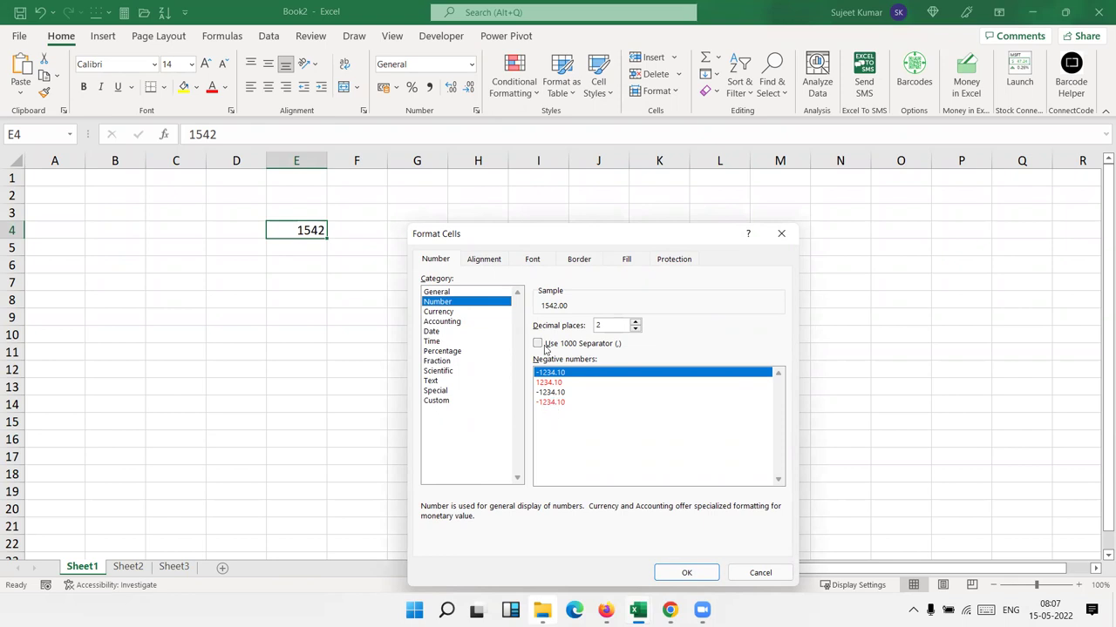
Preview 1542 as Currency with the INR symbol, then as Accounting showing INR 1,542.00
left_click(453, 312)
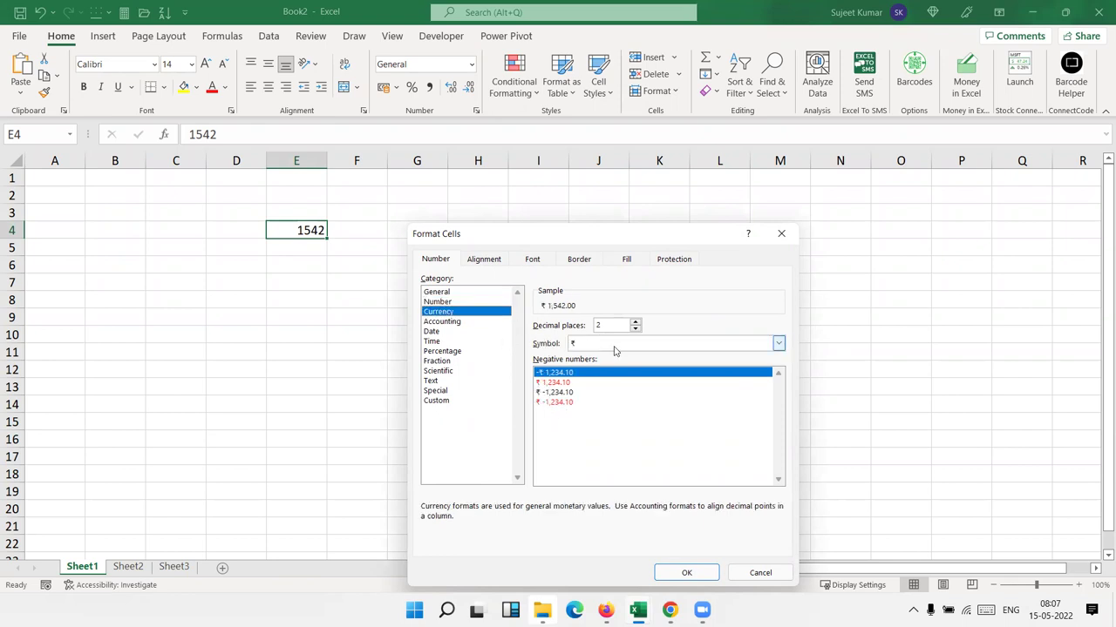
left_click(613, 348)
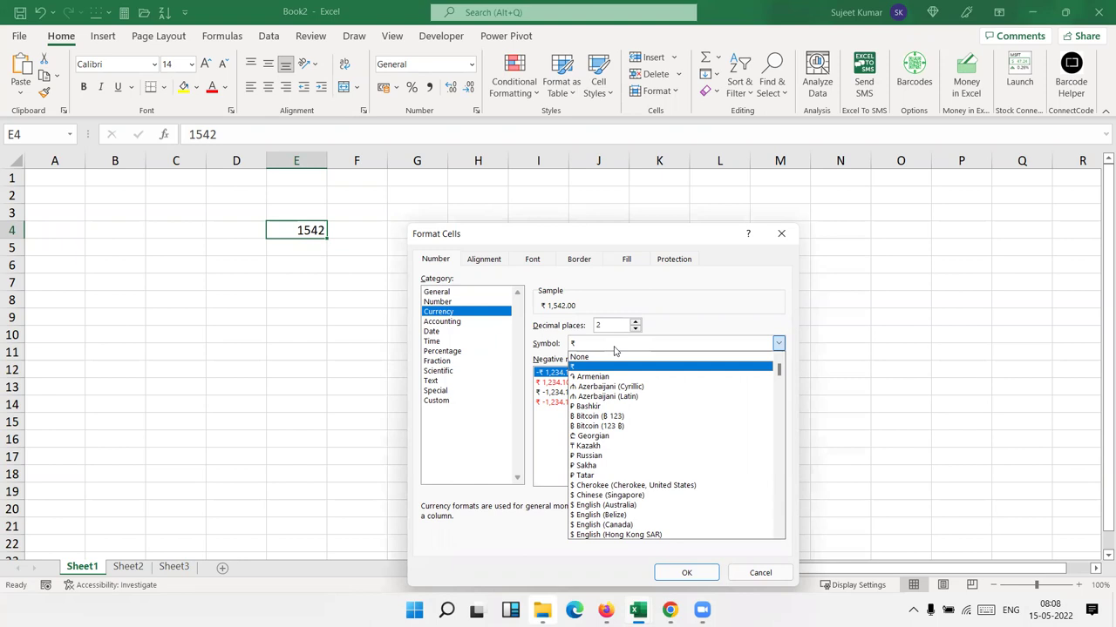
type("ITLINR")
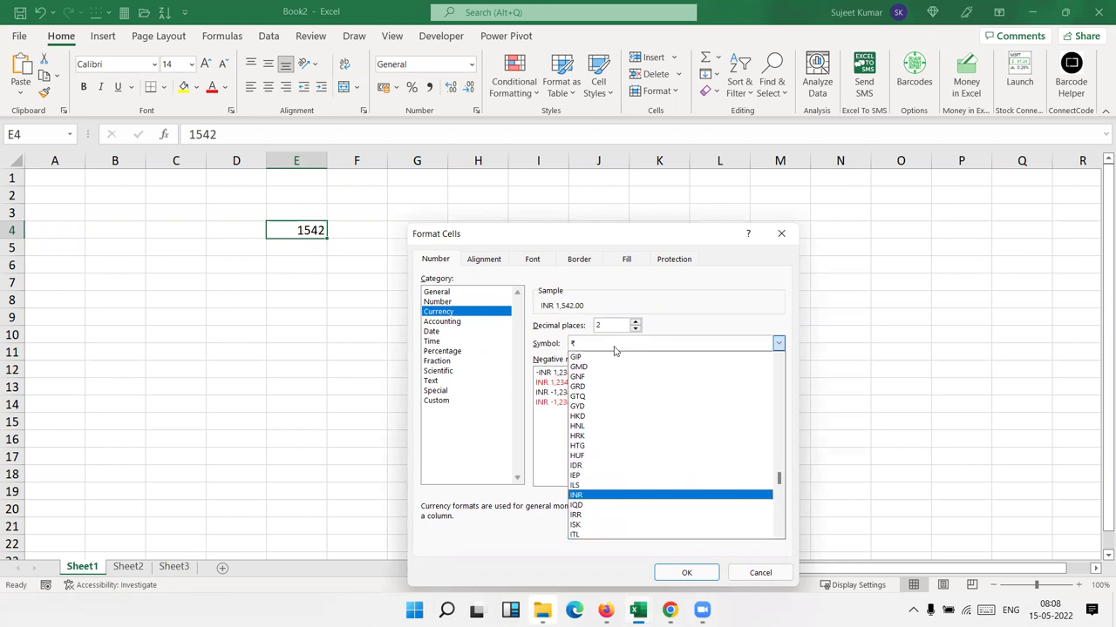
key("Return")
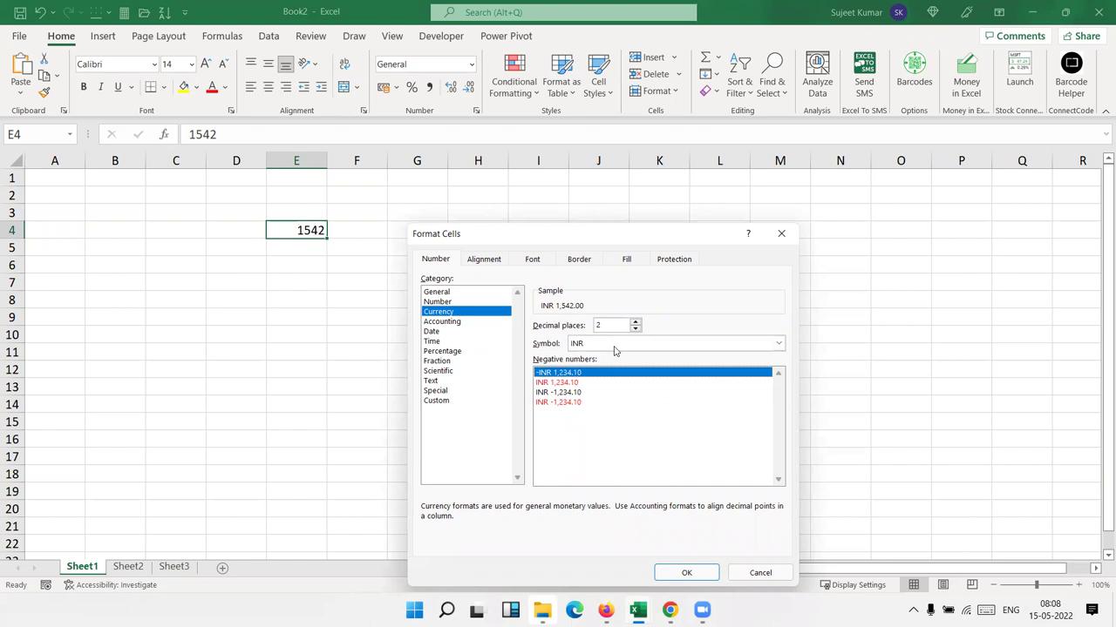
left_click(453, 321)
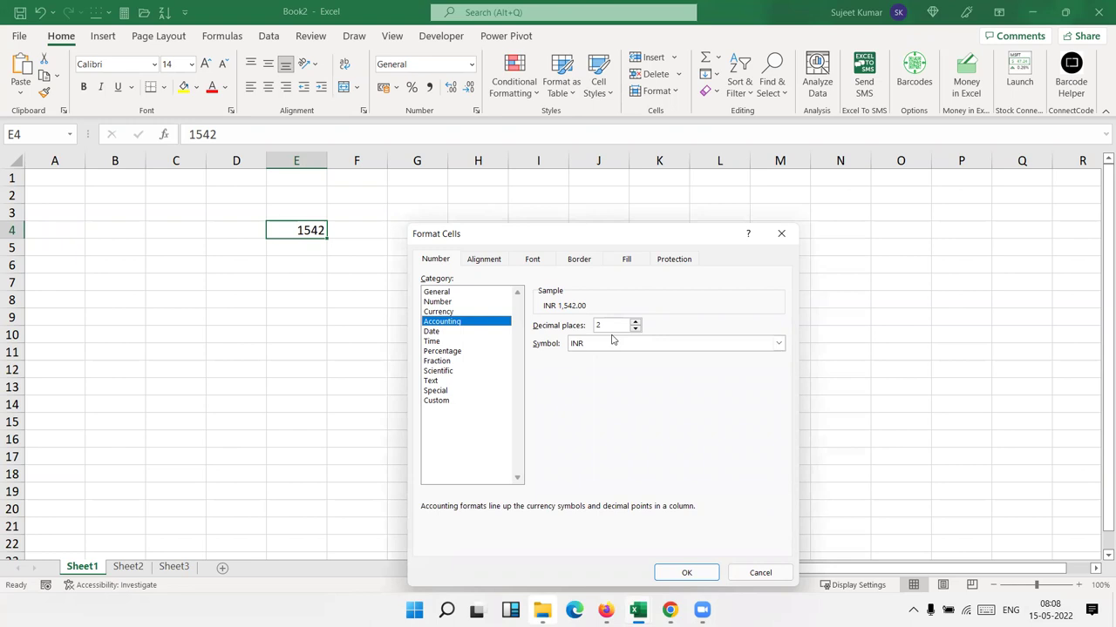
Browse the Date types and locales and the Time category, then cancel, leaving E4 as General
left_click(446, 332)
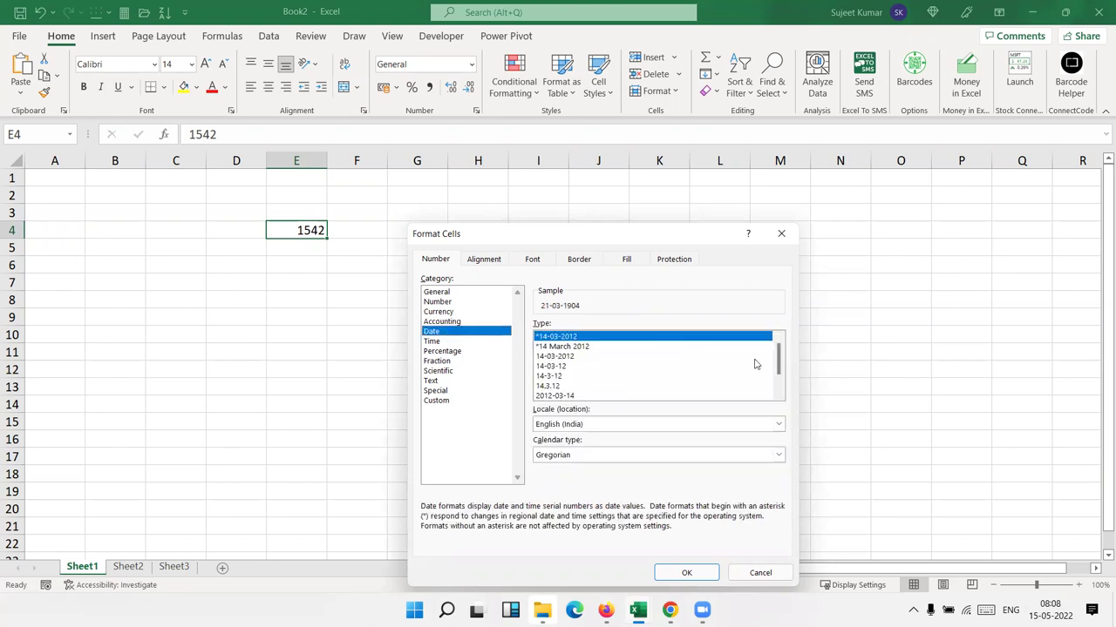
scroll(778, 394, "down", 1)
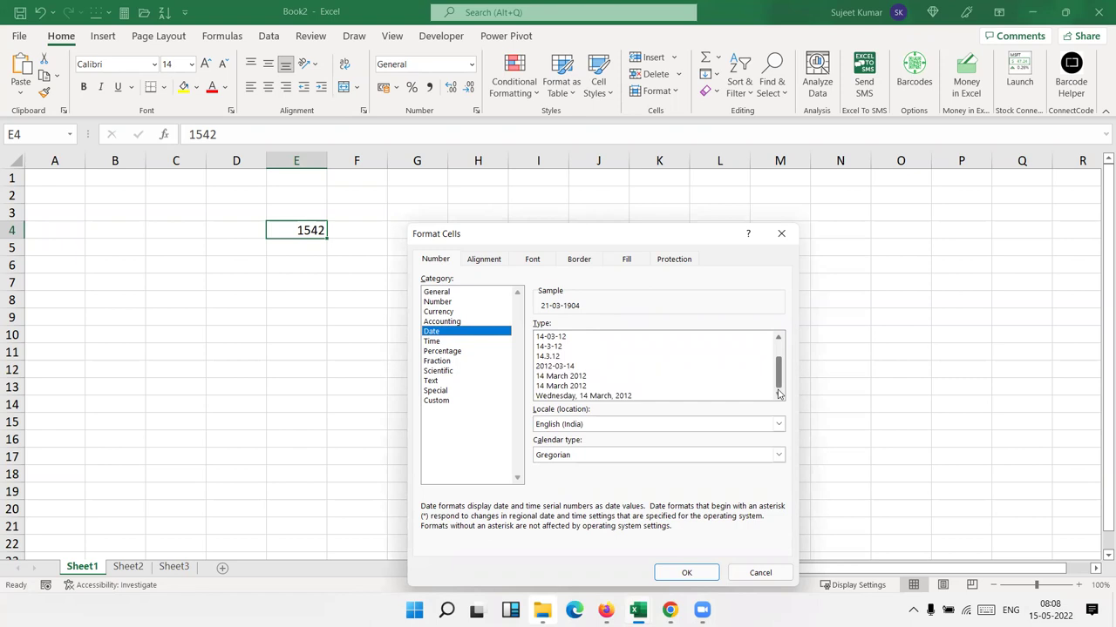
left_click(675, 425)
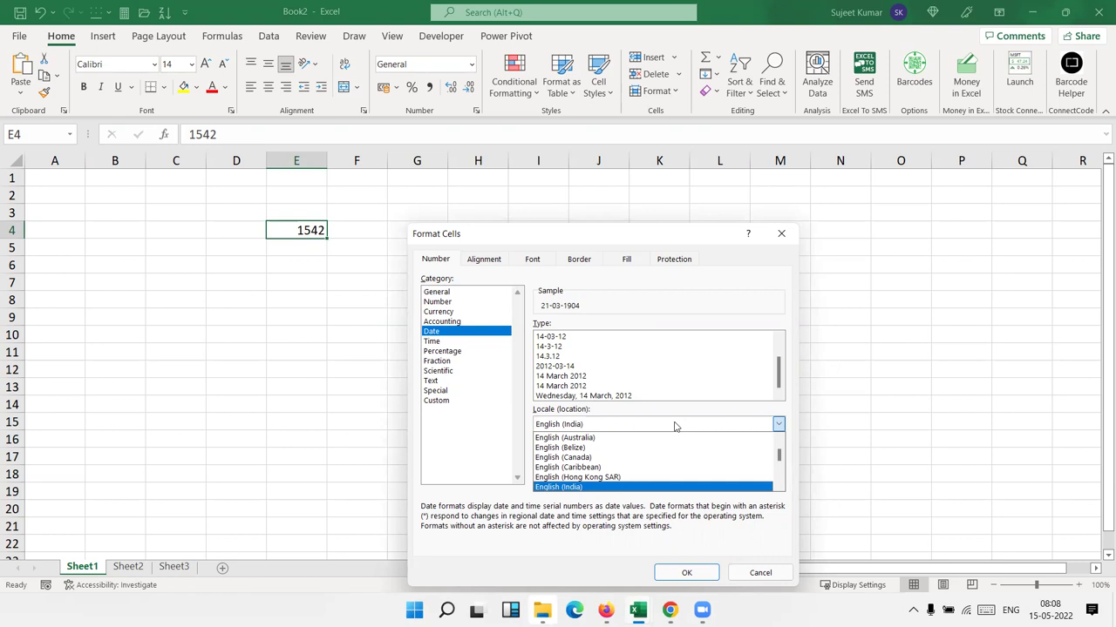
left_click(471, 344)
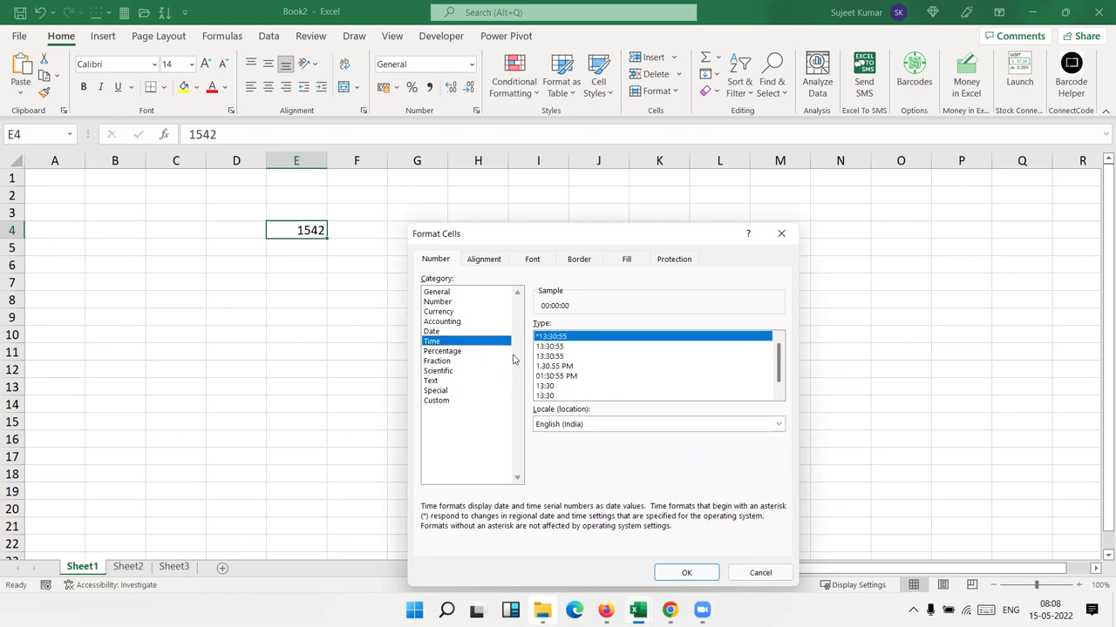
key("Escape")
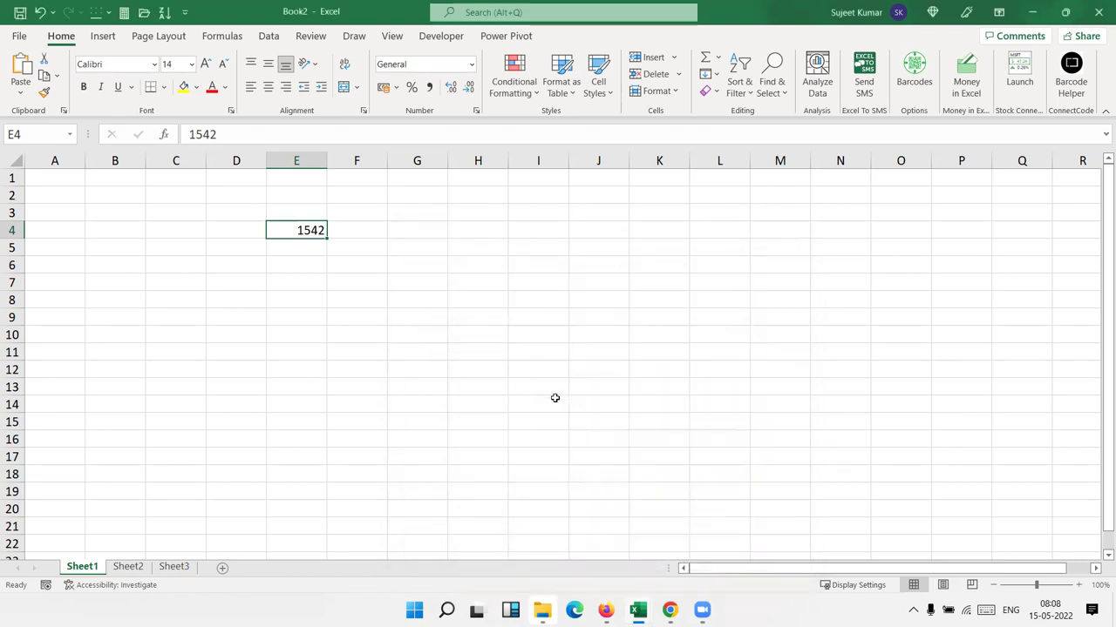
Enter 35:20:45 in H4 and switch it to General format, showing 1.472743
left_click(484, 237)
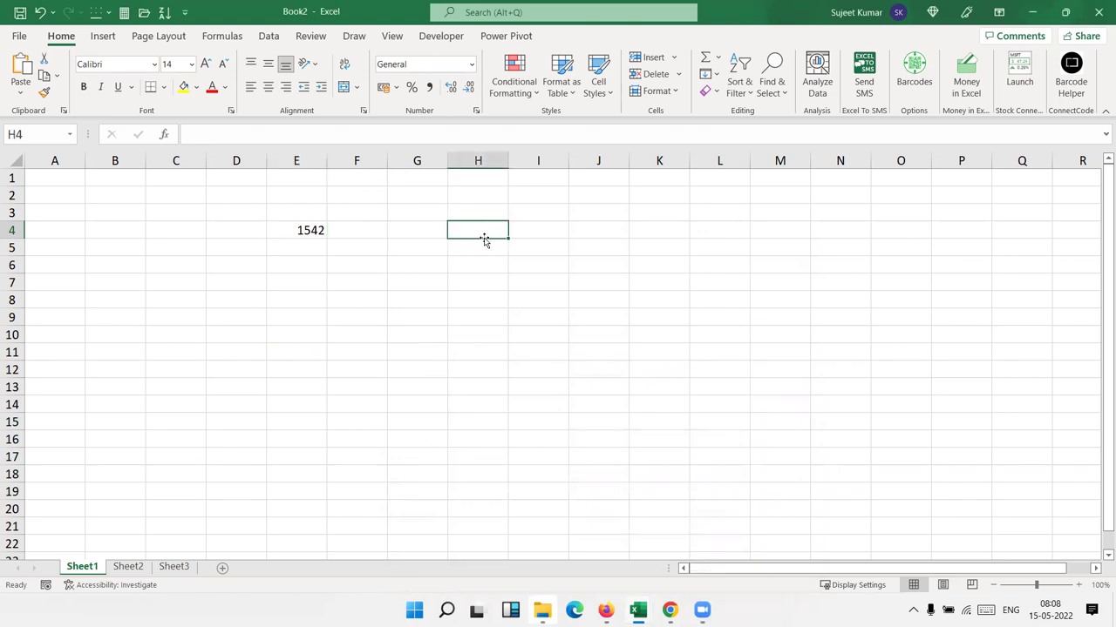
type("35:20:4")
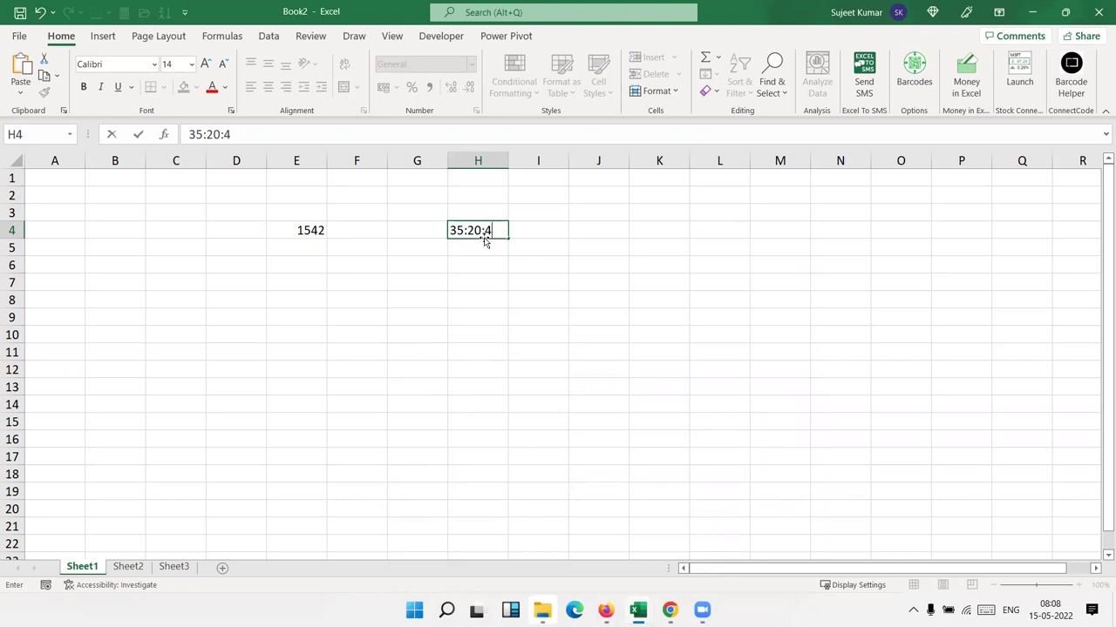
type("5")
key("Return")
left_click(482, 232)
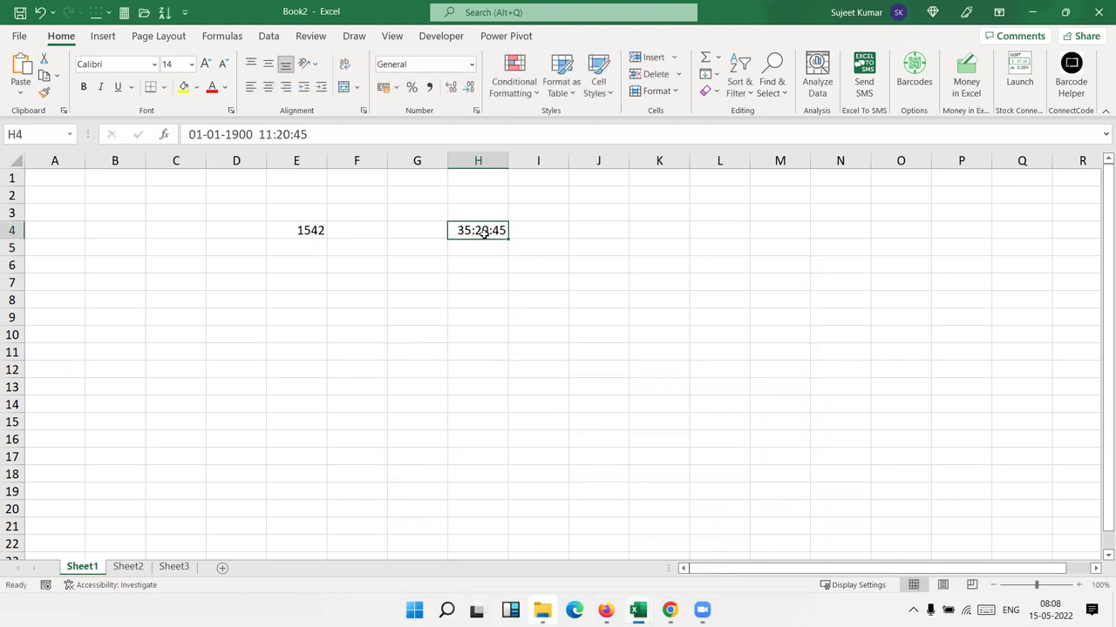
left_click(471, 66)
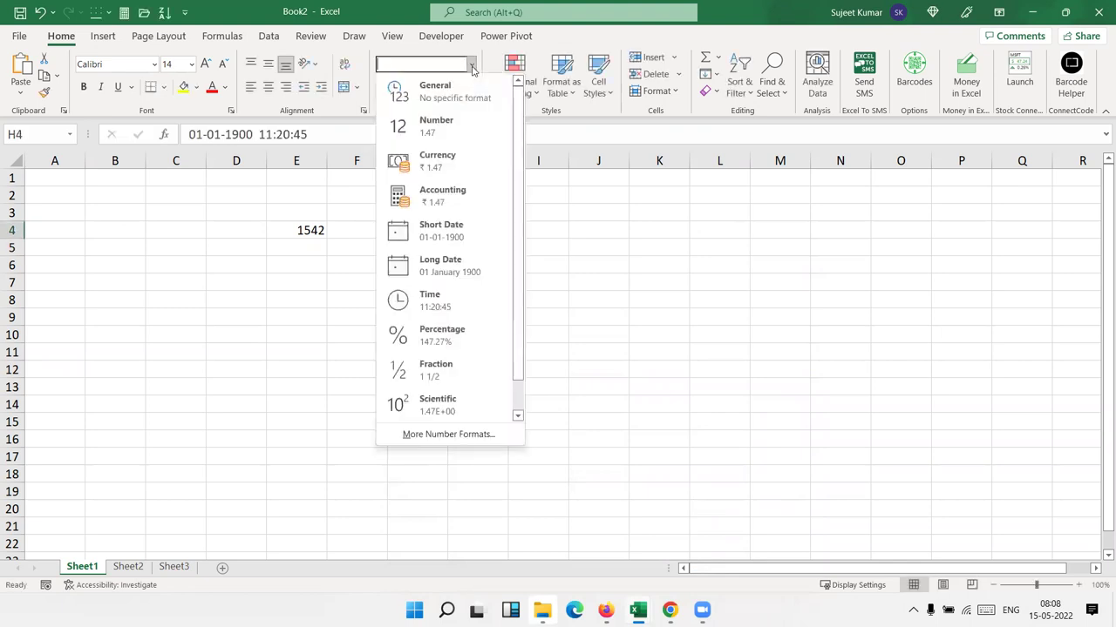
left_click(466, 90)
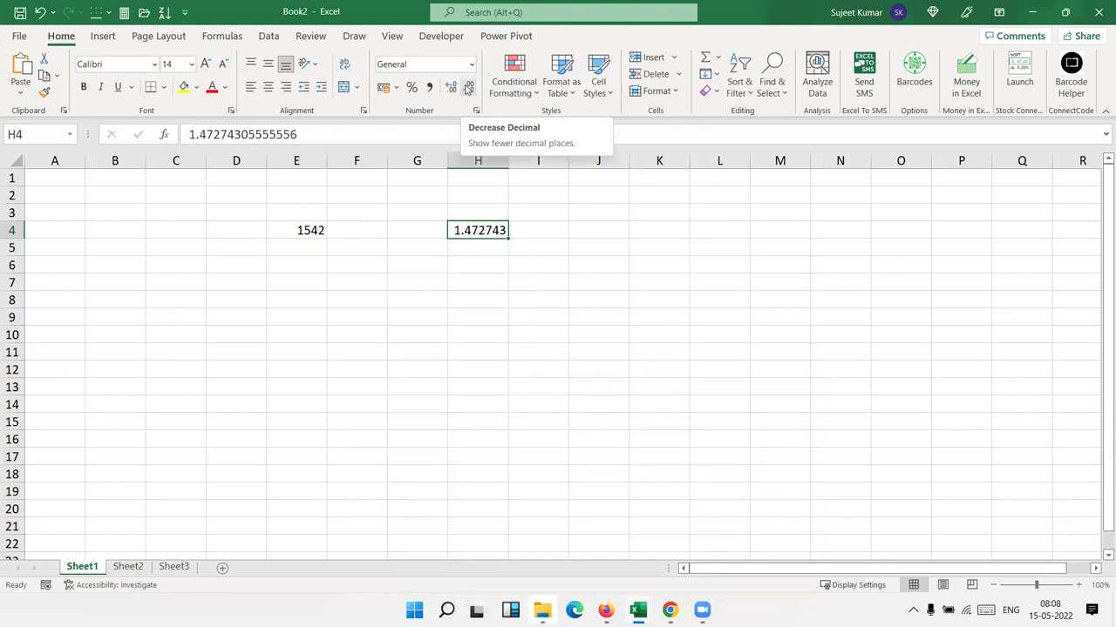
right_click(475, 232)
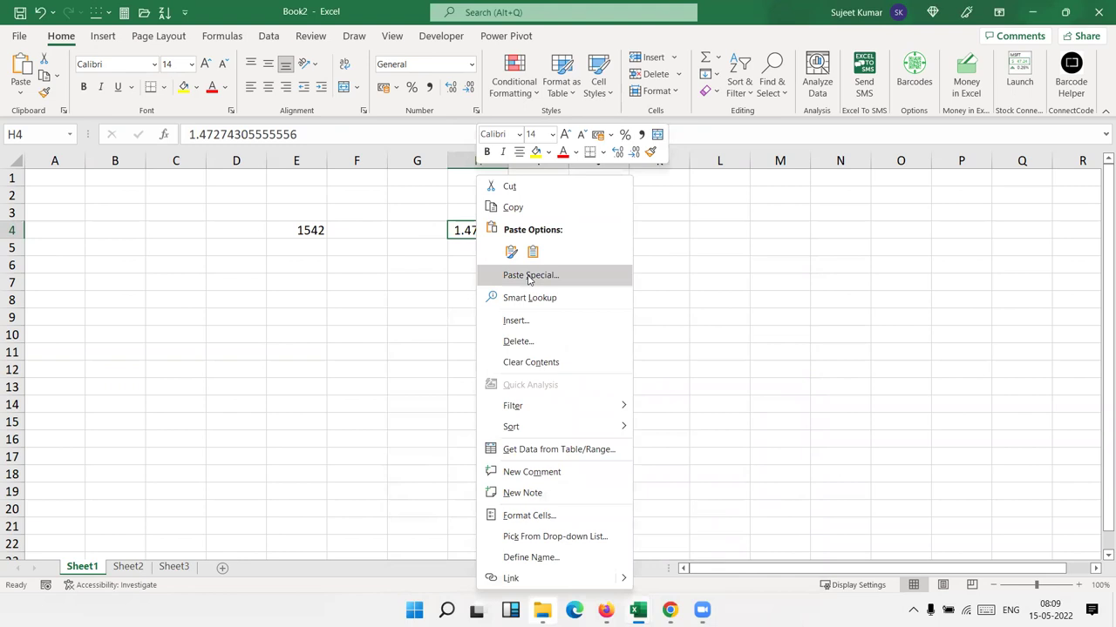
Give H4 the 37:30:55 Time type with English (United States) locale, displaying 35:20:45
left_click(514, 513)
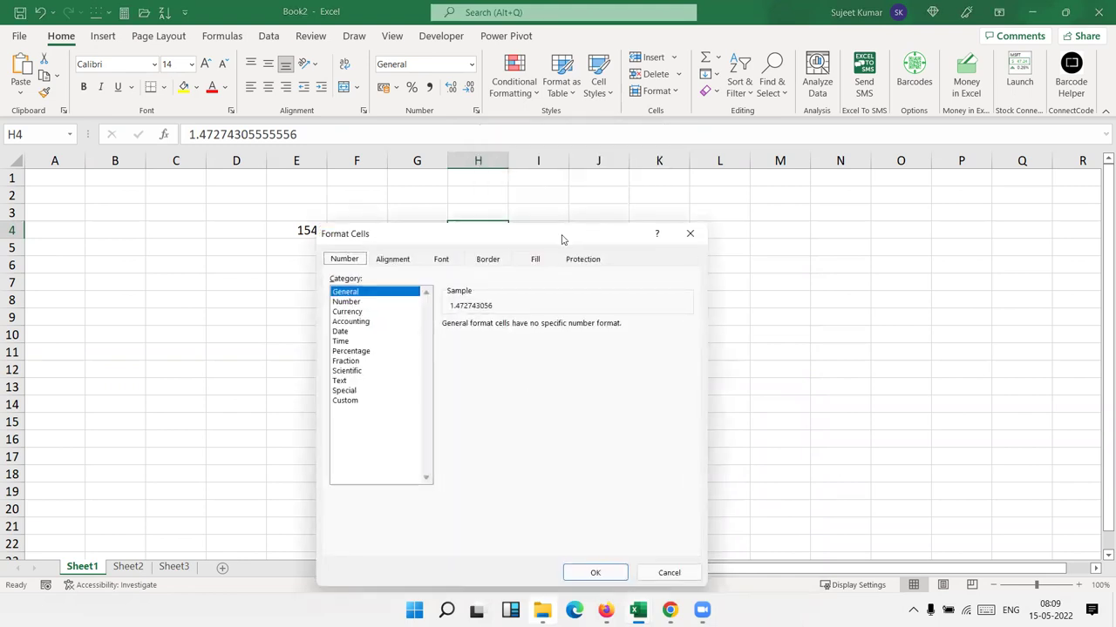
left_click_drag(578, 234, 813, 161)
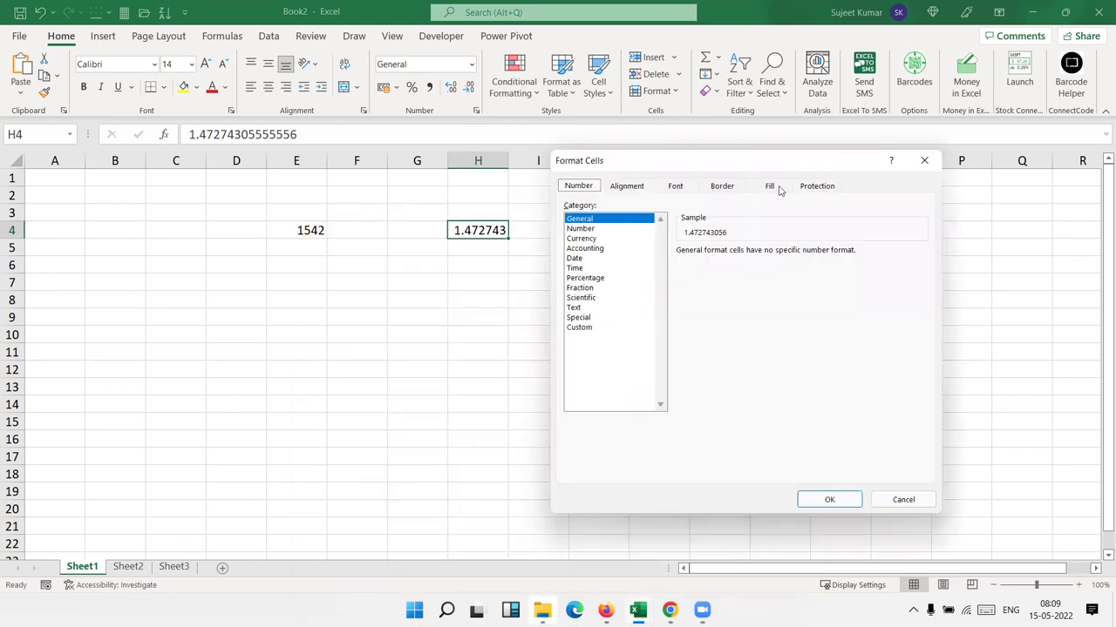
left_click(586, 268)
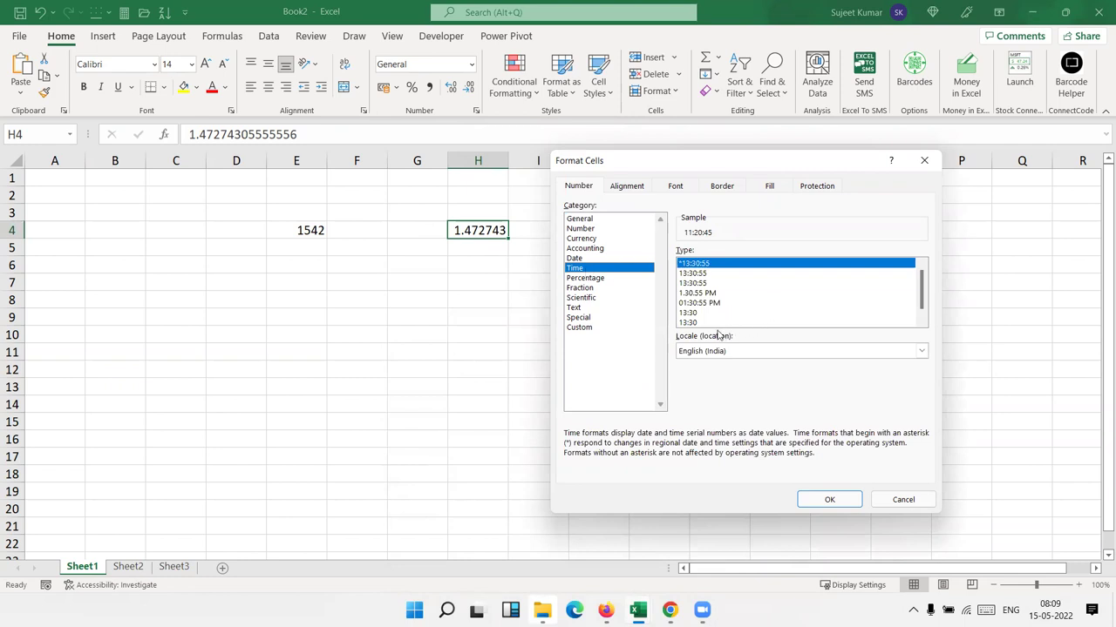
left_click(708, 274)
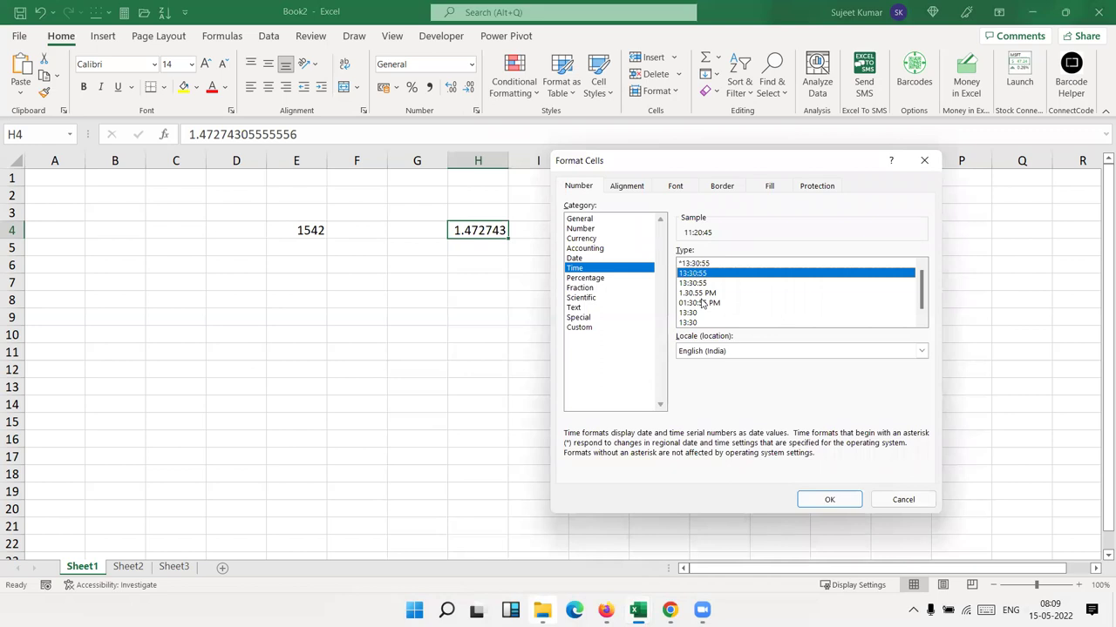
left_click(737, 353)
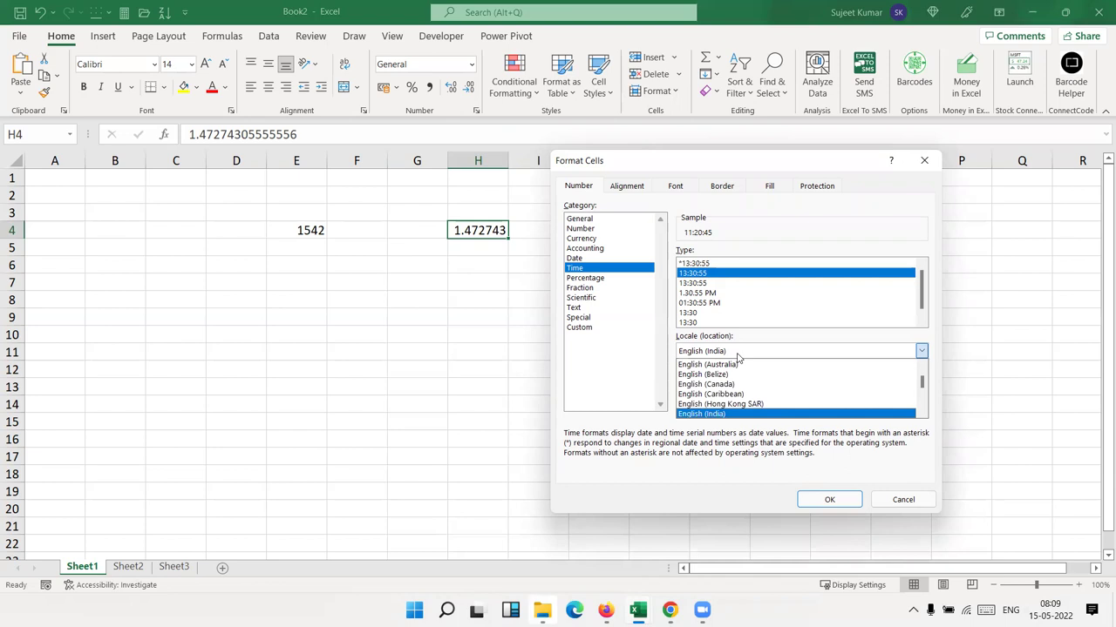
key("Down")
key("Down")
key("Down")
key("Down")
key("Down")
key("Down")
key("Down")
key("Down")
key("Down")
key("Down")
key("Down")
key("Down")
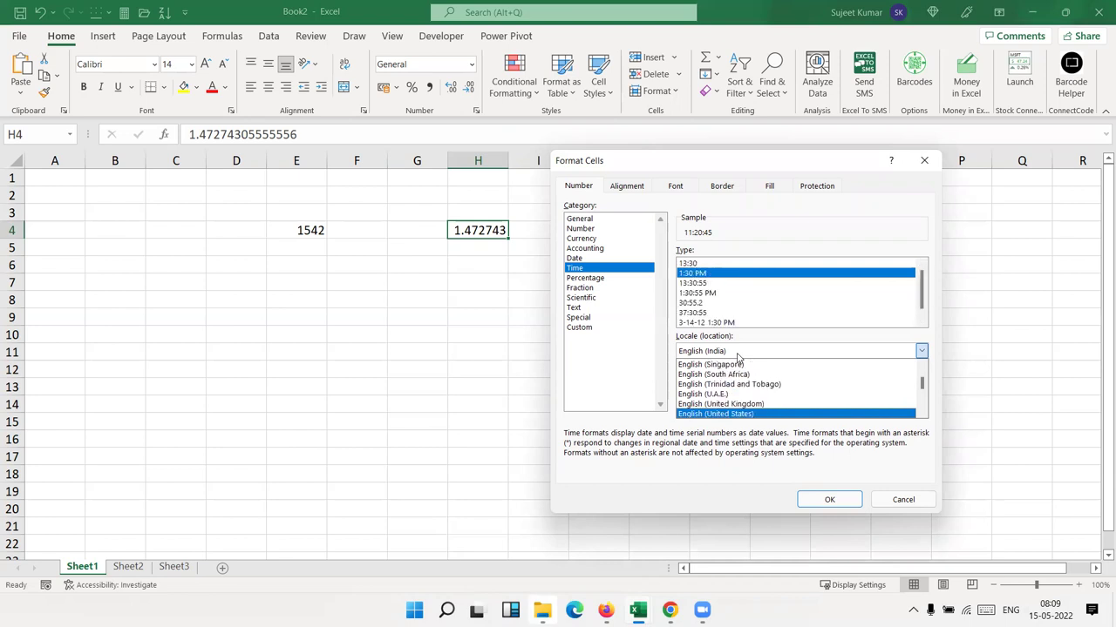
key("Return")
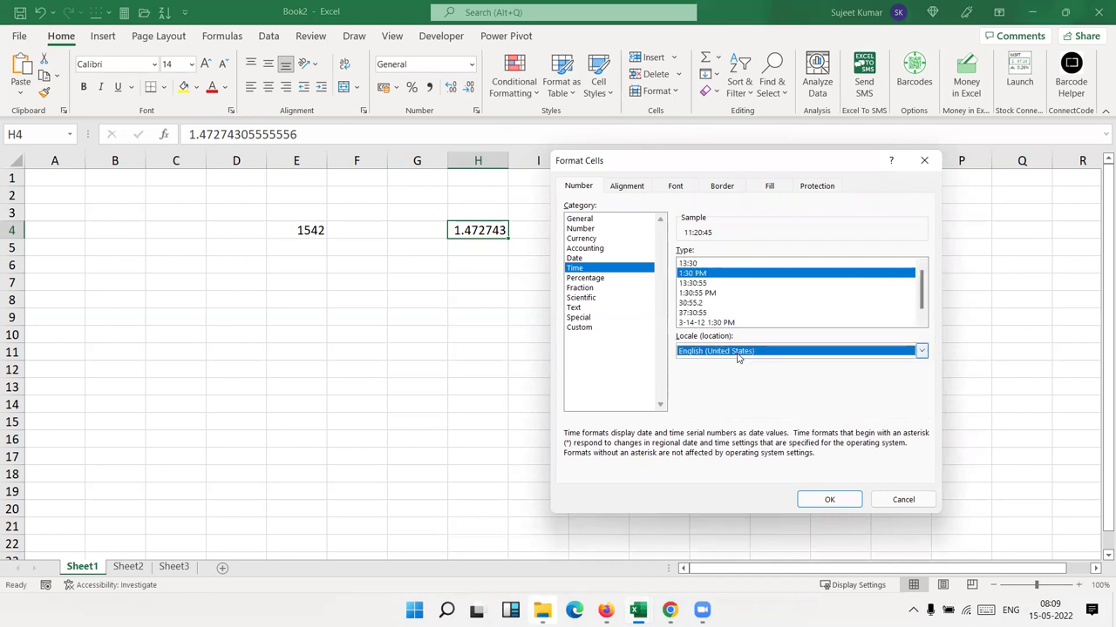
left_click(706, 314)
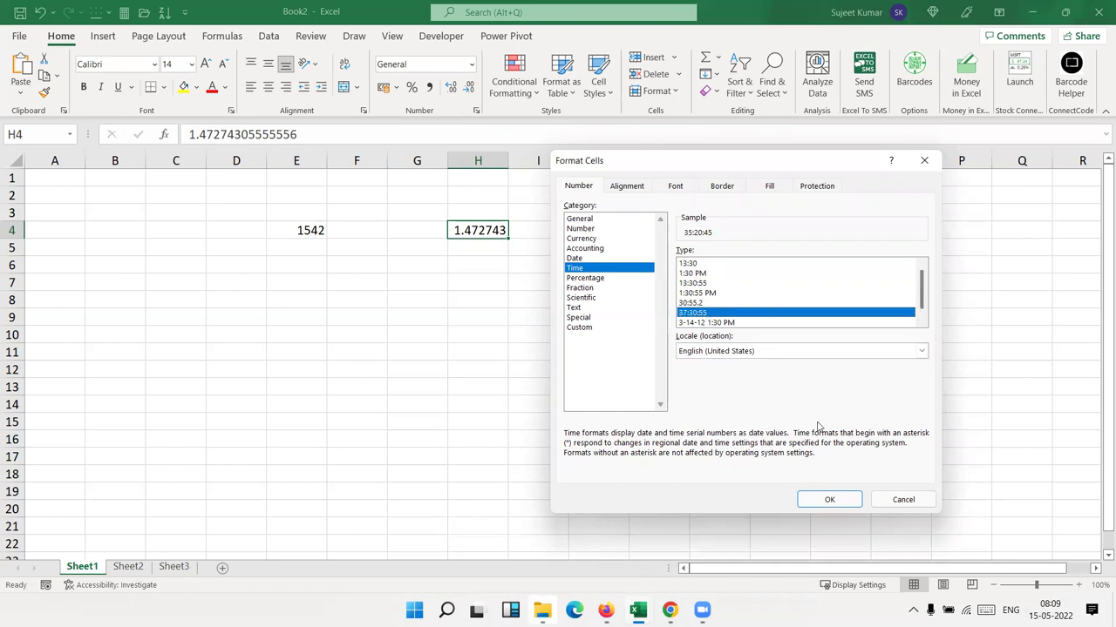
left_click(823, 500)
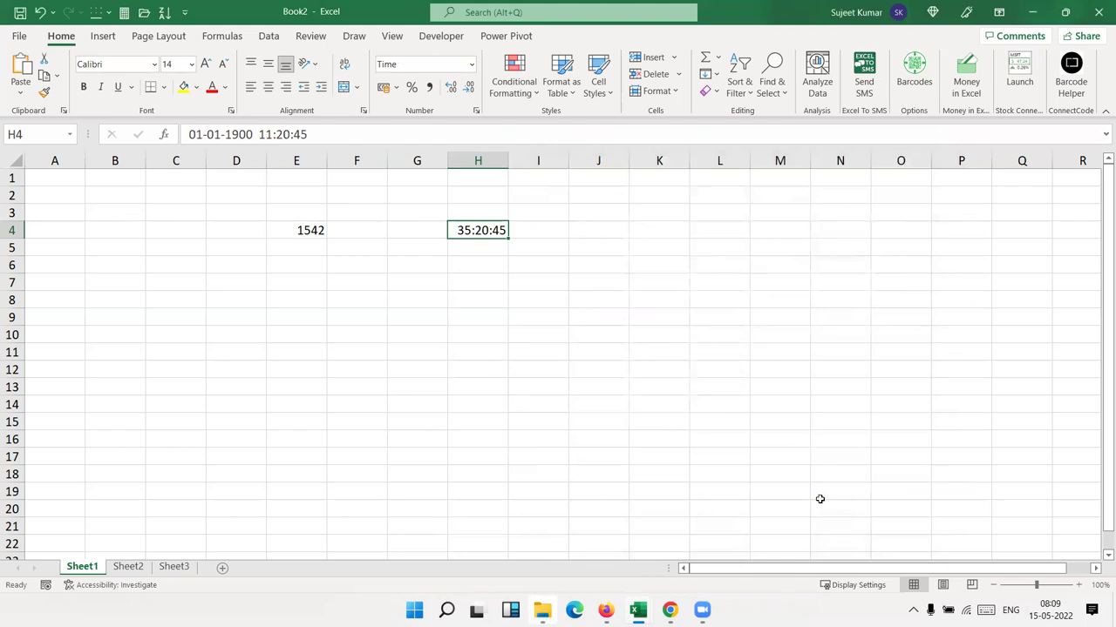
Enter 2.5 in cell F6
key("Left")
key("Down")
key("Down")
key("Left")
type("2.5")
key("Return")
key("Up")
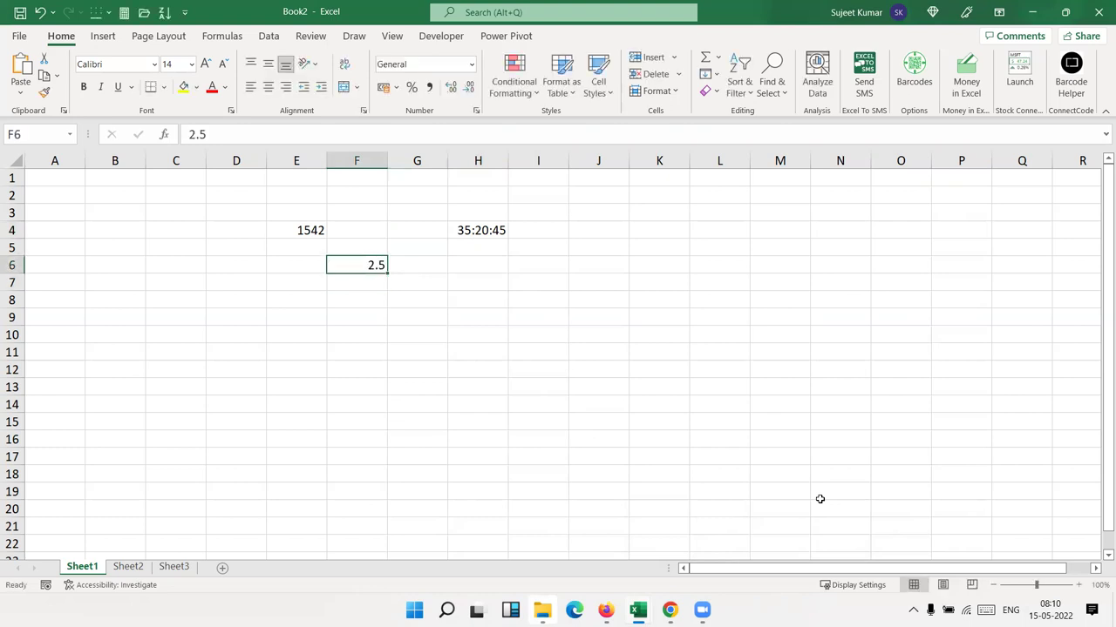
Format F6 as a Fraction 'As halves (1/2)' so it displays 2 1/2
left_click(476, 111)
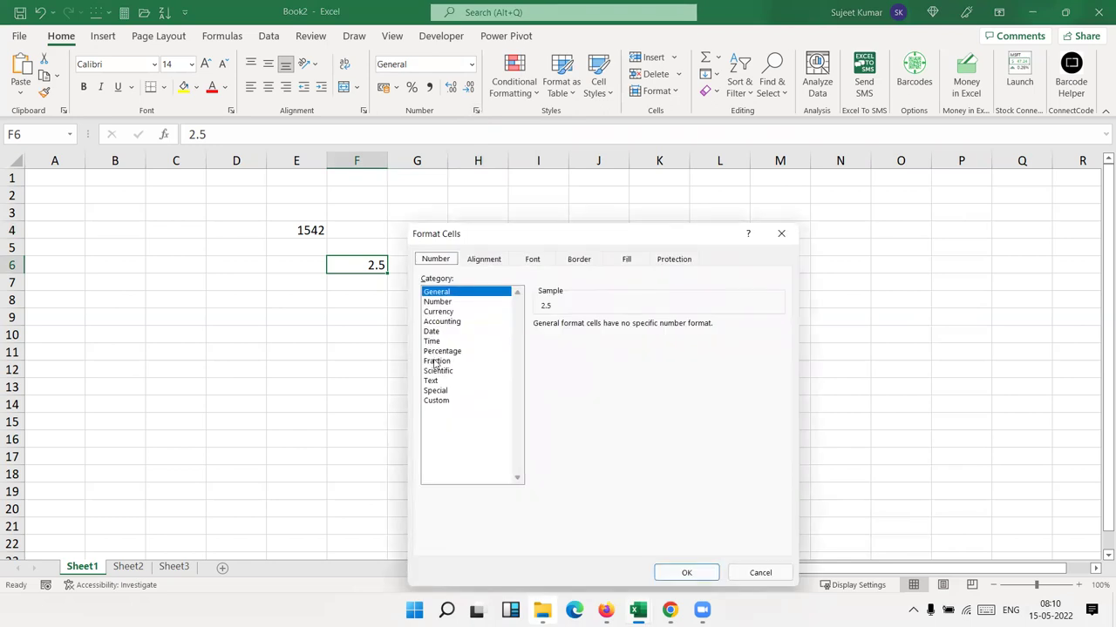
left_click(436, 362)
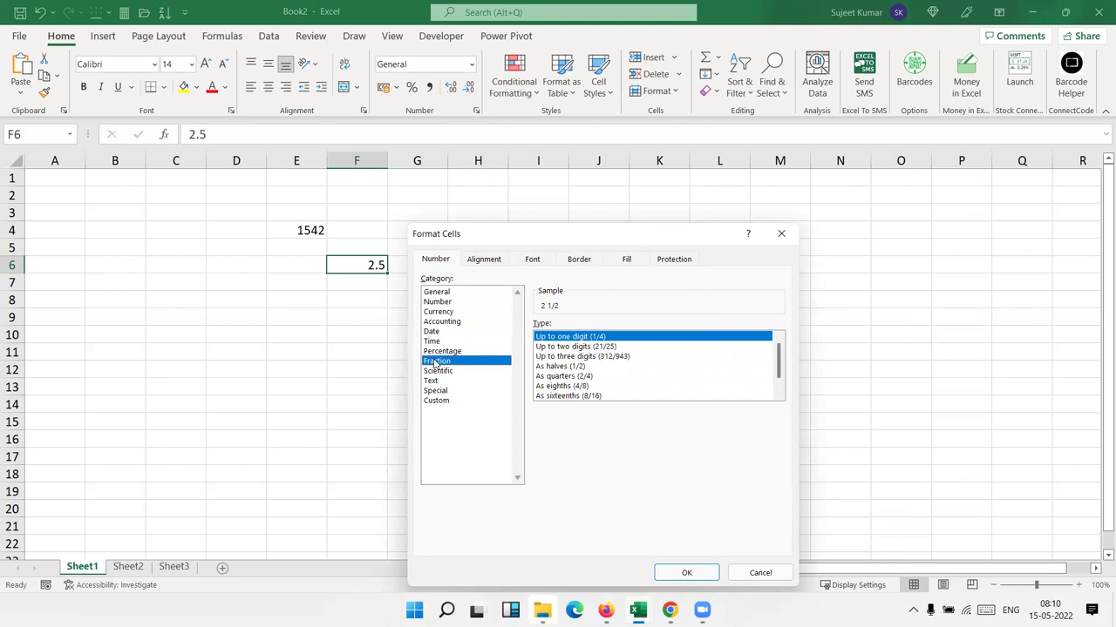
left_click(617, 369)
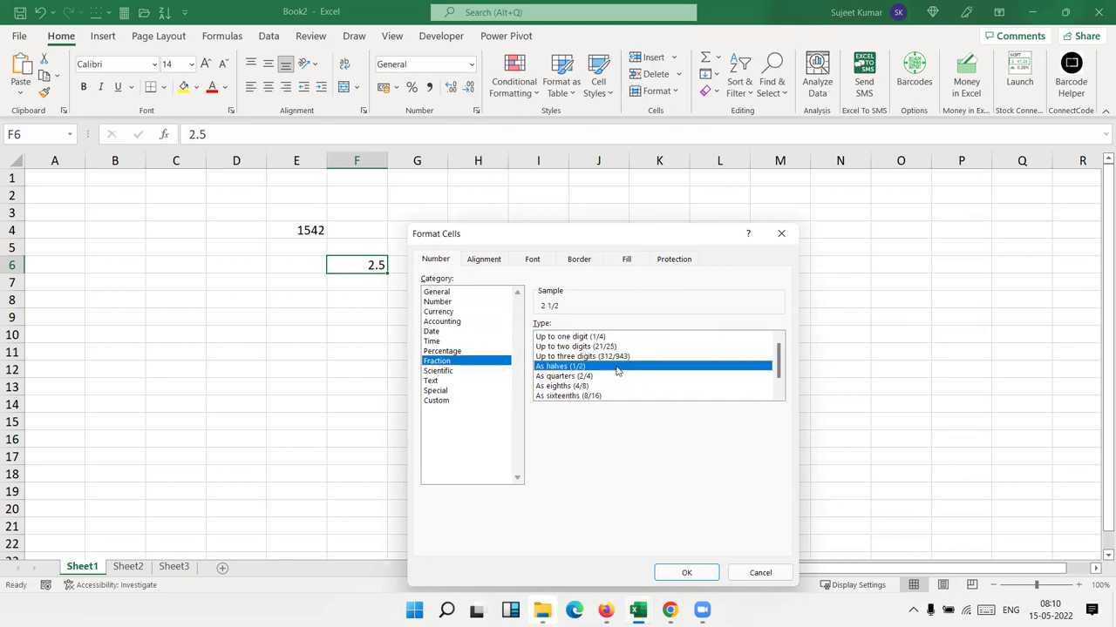
left_click(686, 570)
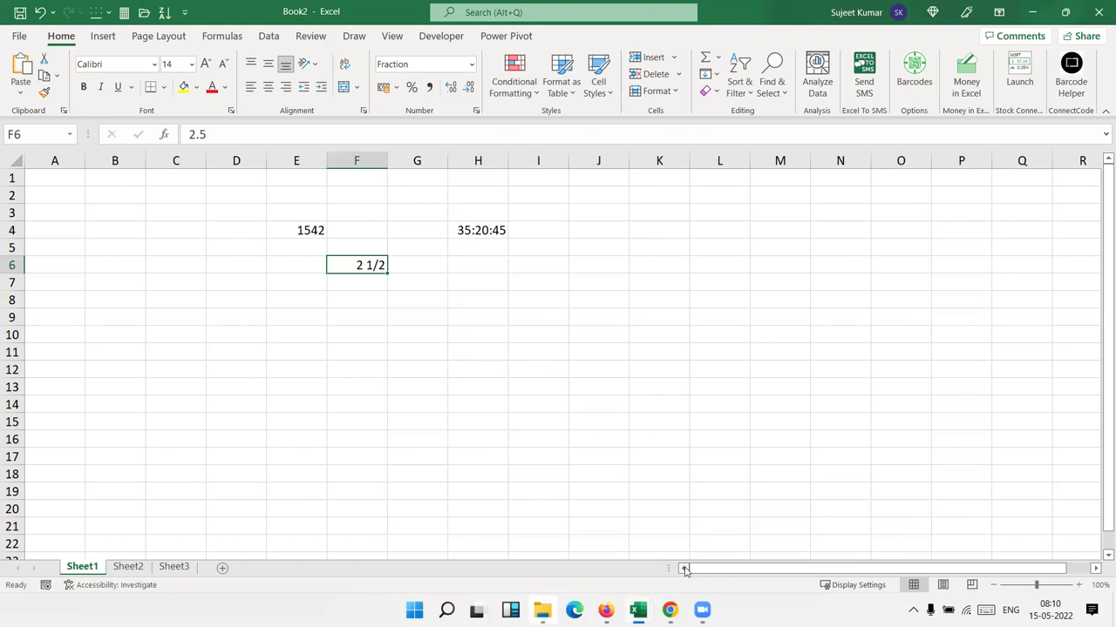
key("Down")
key("Down")
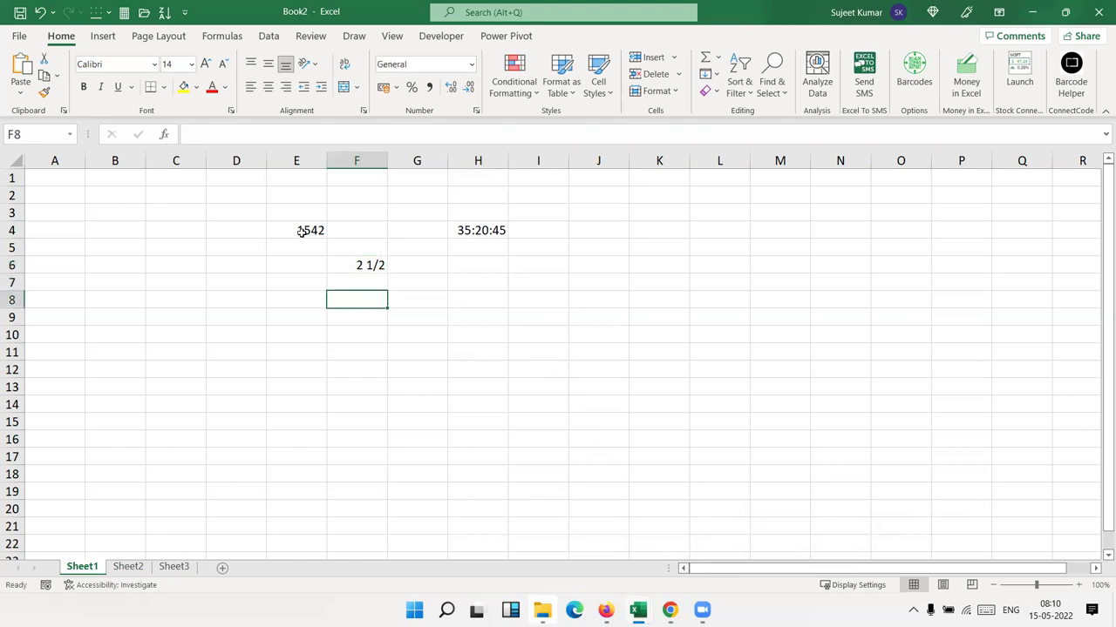
Put the heading Chq in A1 and 4569632 in A2
left_click(200, 181)
left_click(75, 185)
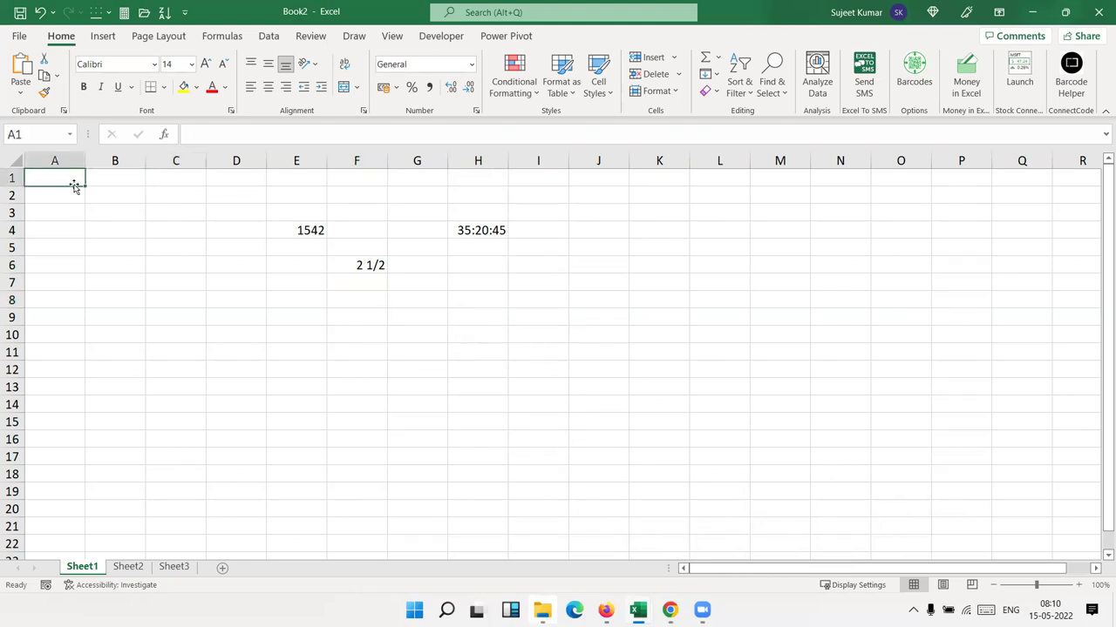
type("Chq")
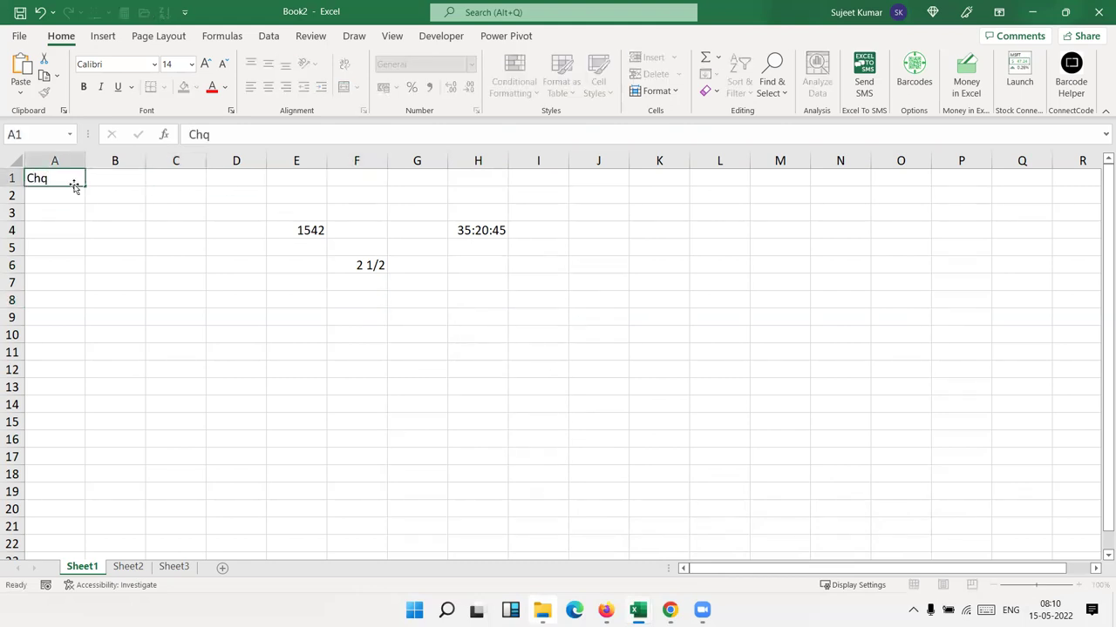
key("Return")
type("00")
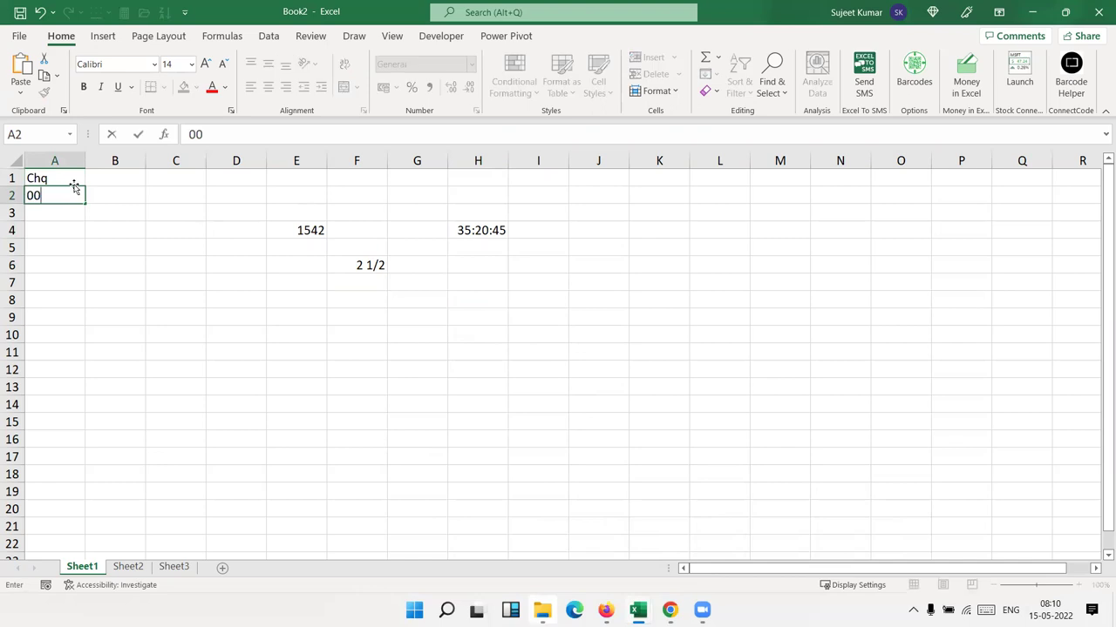
key("Escape")
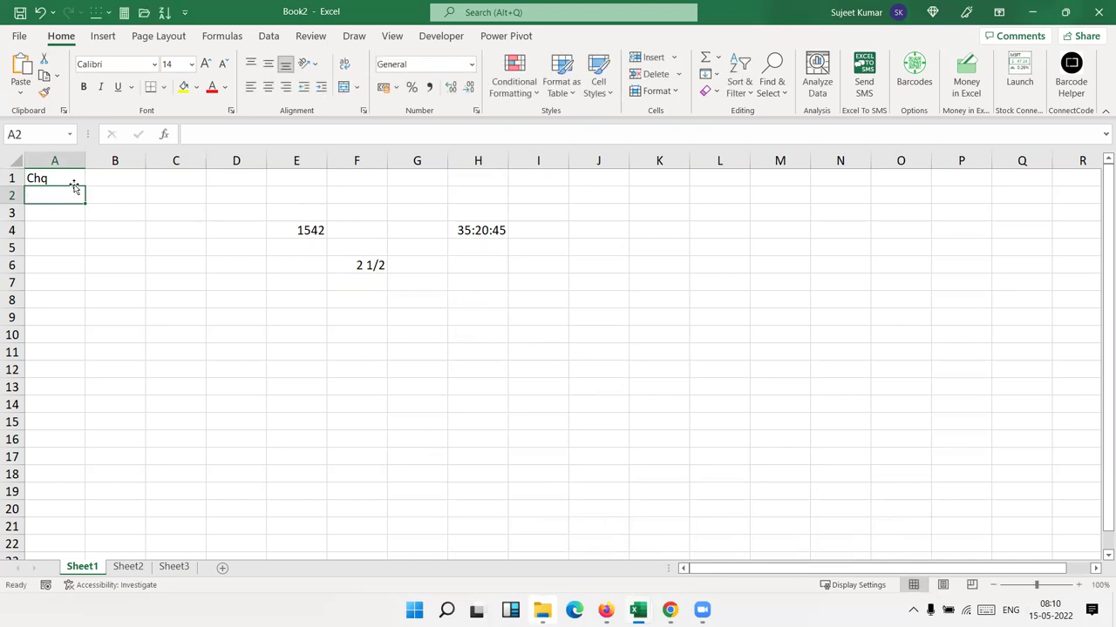
type("4569632")
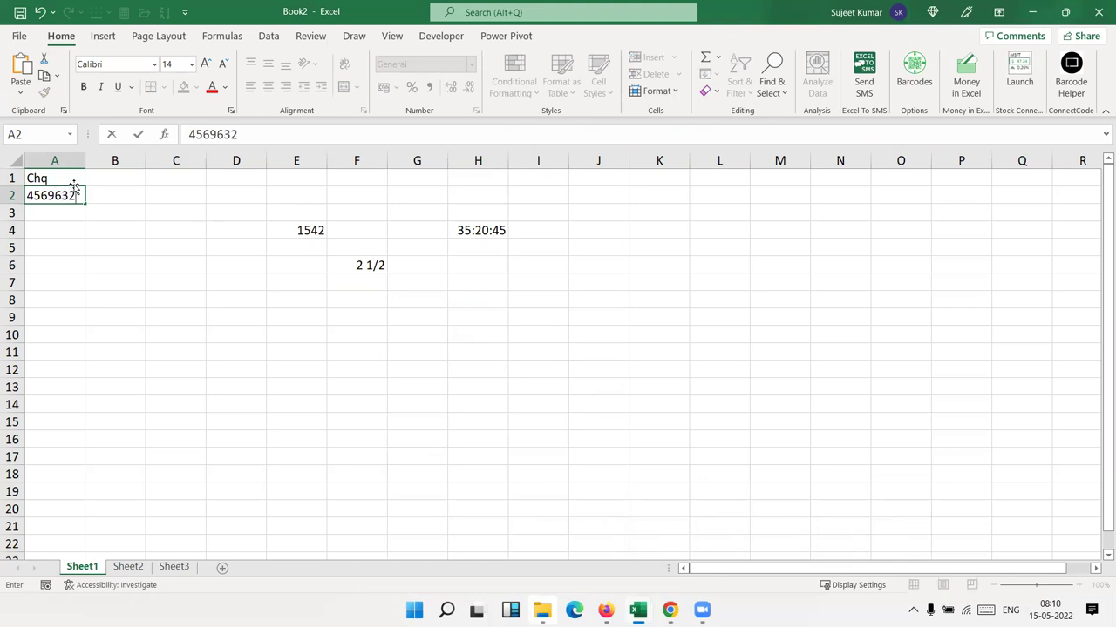
key("Return")
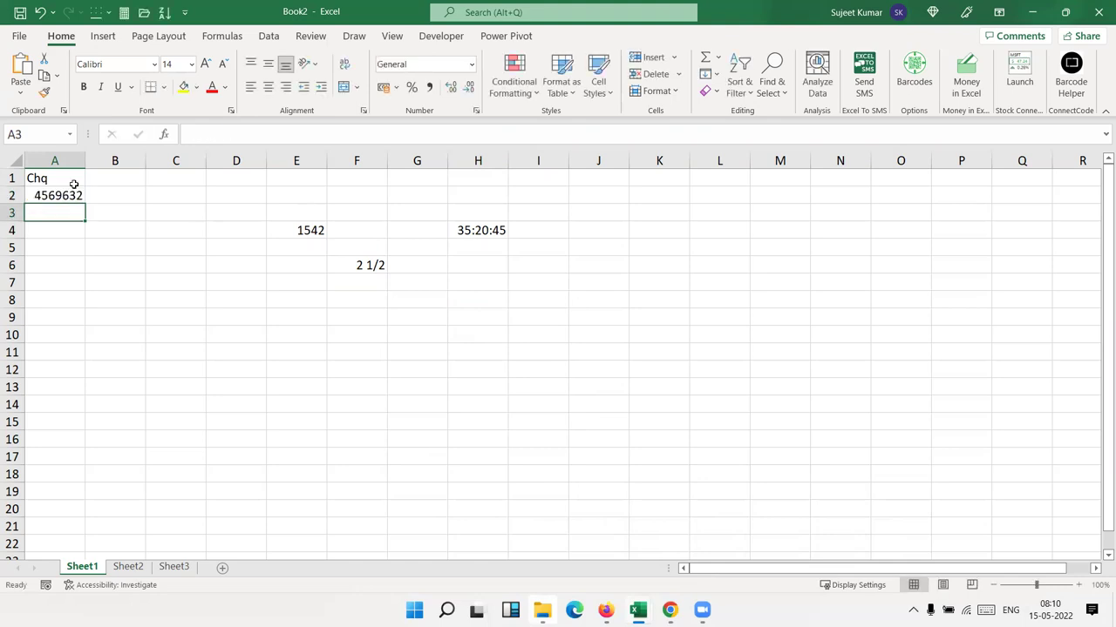
Re-enter A3 as '001245 so its leading zeros are kept as text
type("002345")
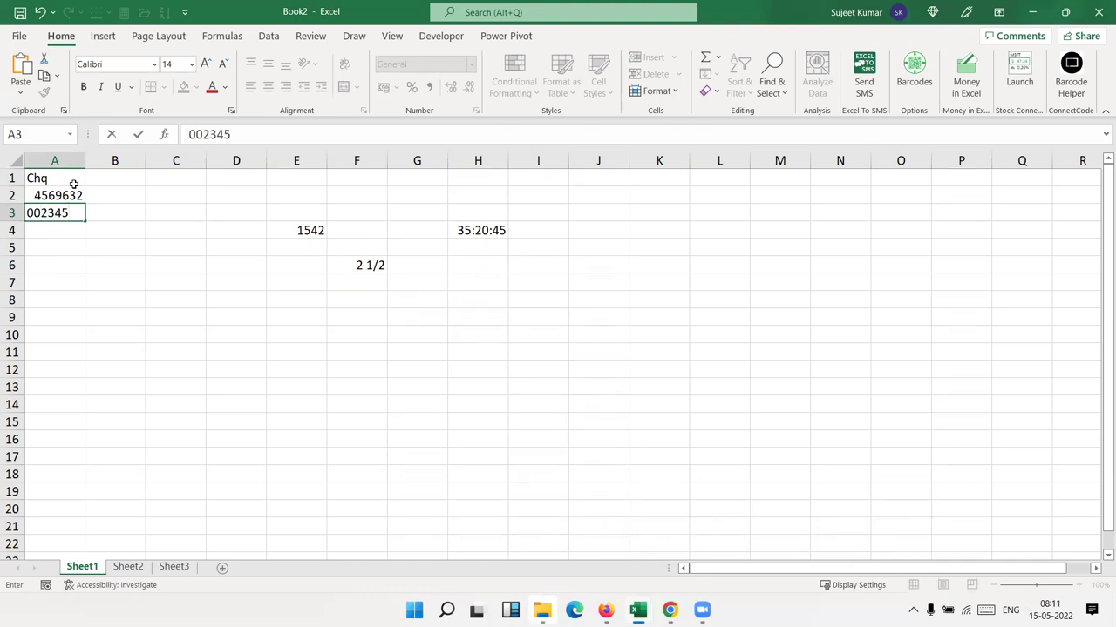
key("Return")
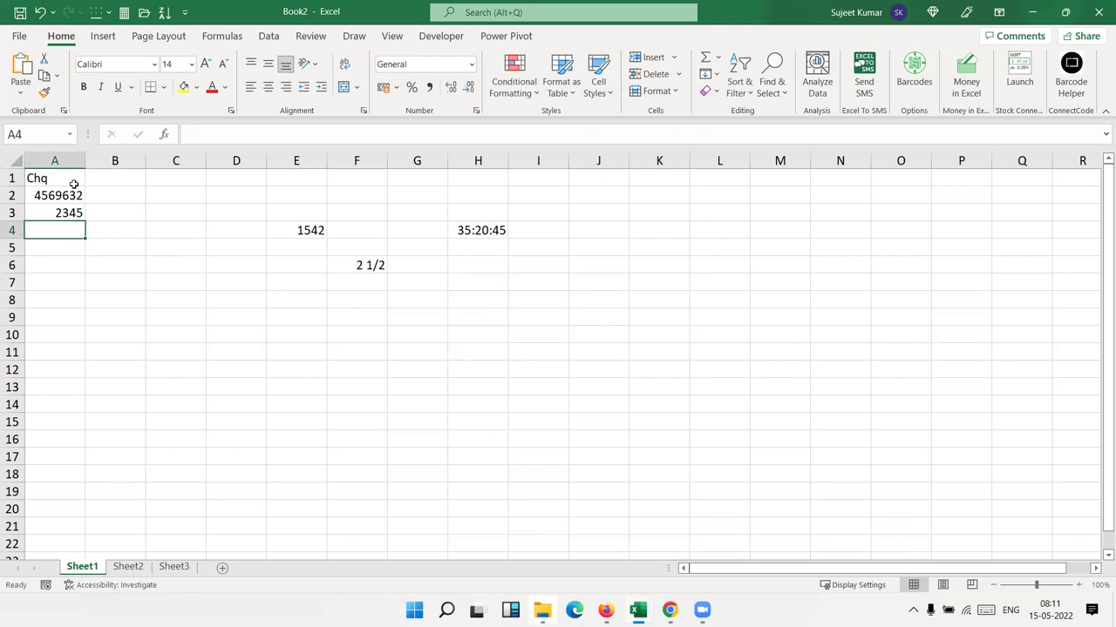
key("Up")
type("'001245")
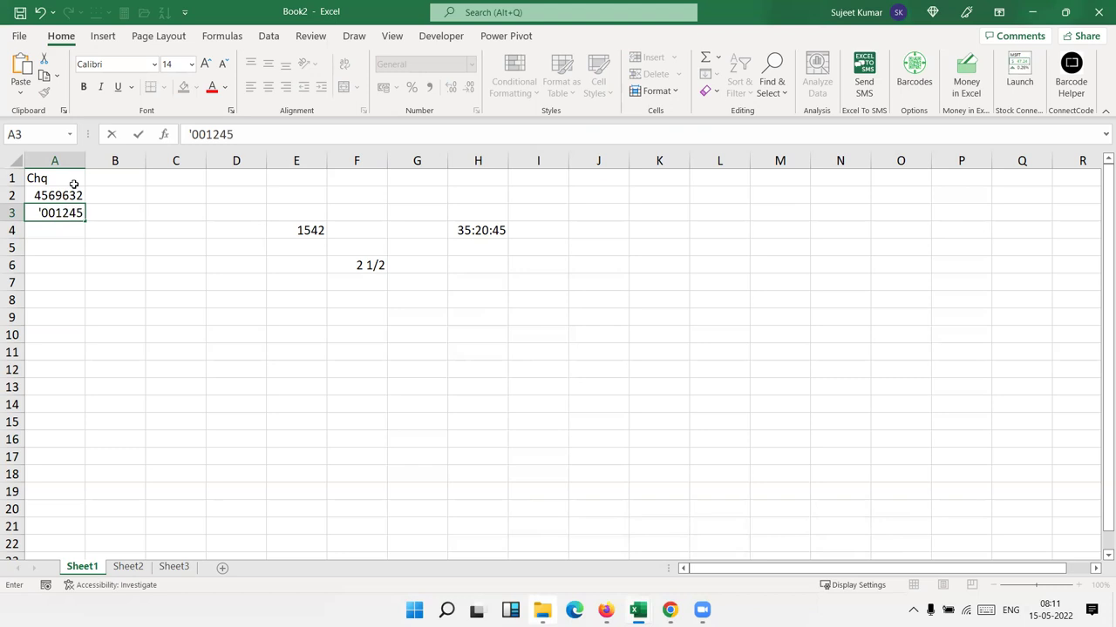
key("Return")
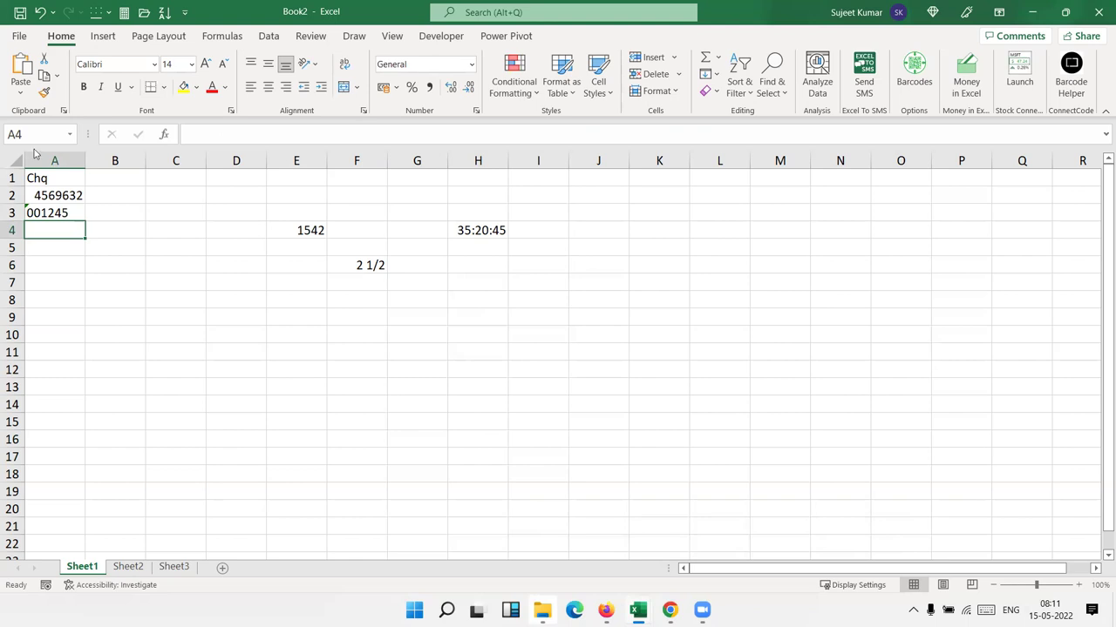
left_click(50, 196)
double_click(50, 195)
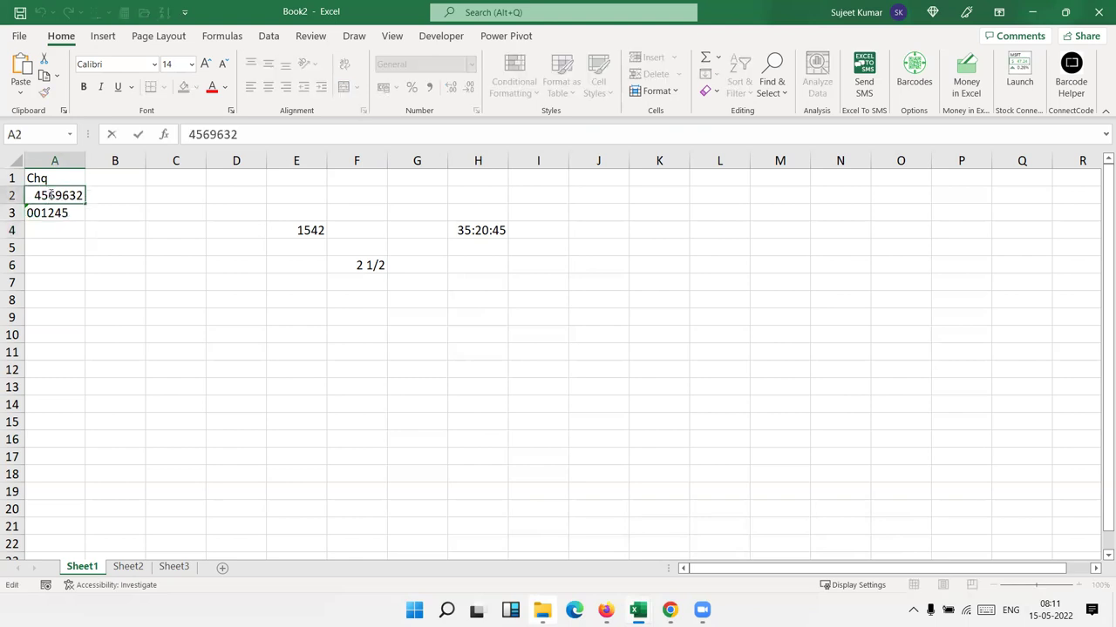
key("Return")
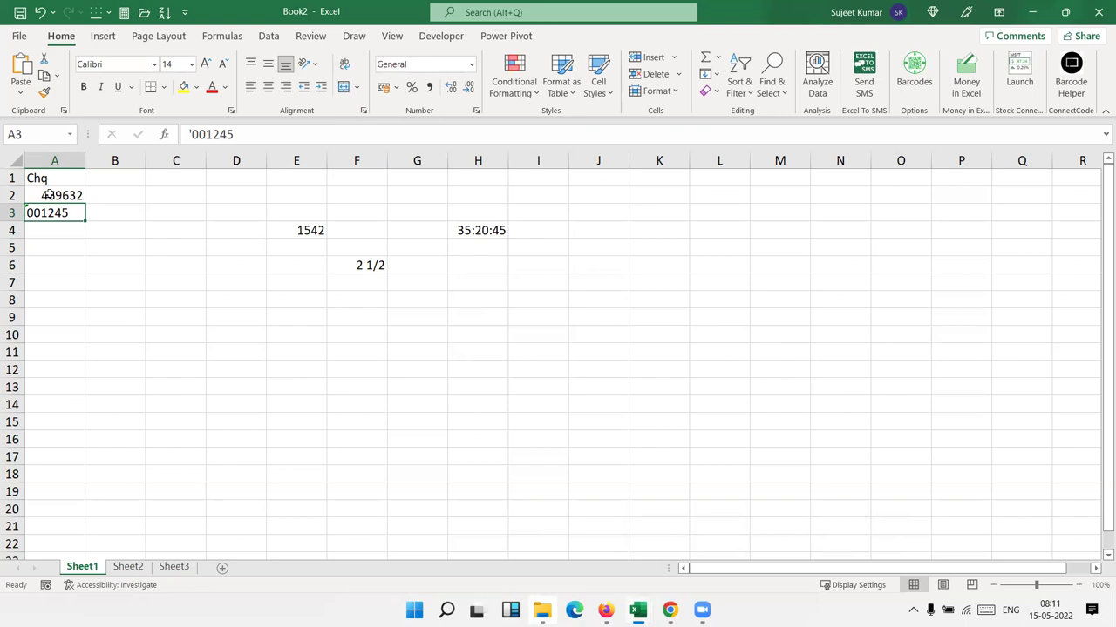
Apply the Text number format to all of column A
left_click(57, 162)
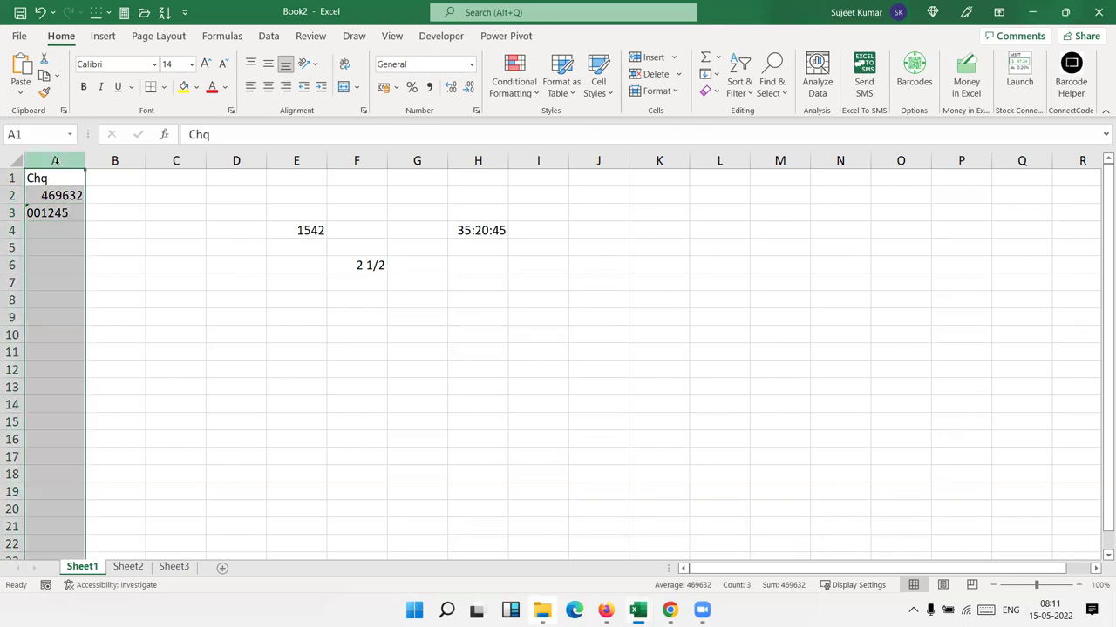
left_click(475, 111)
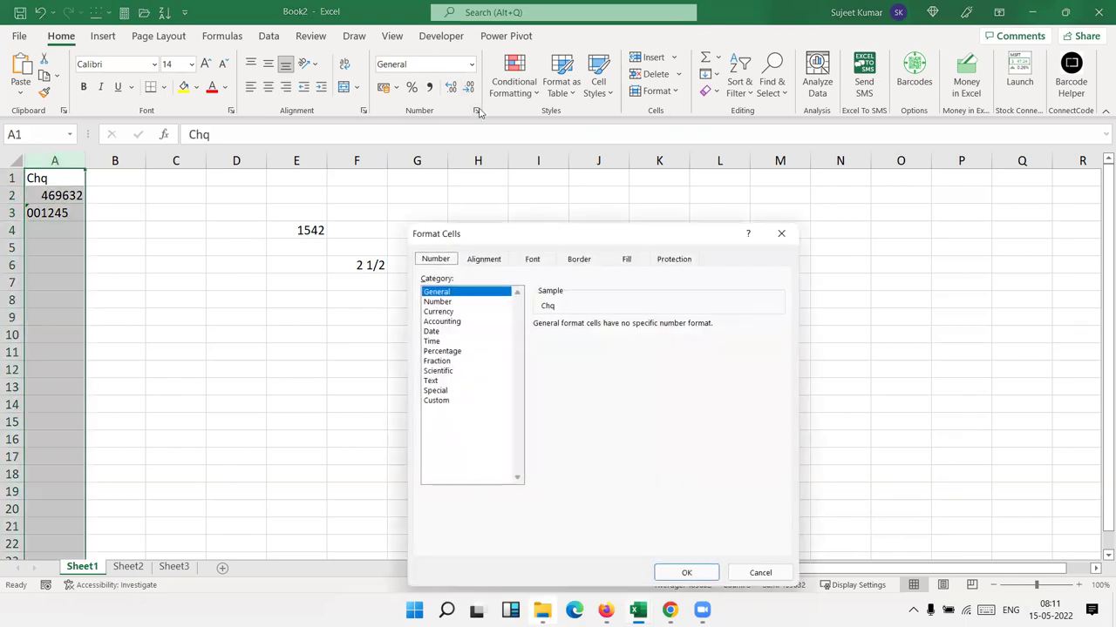
left_click(441, 380)
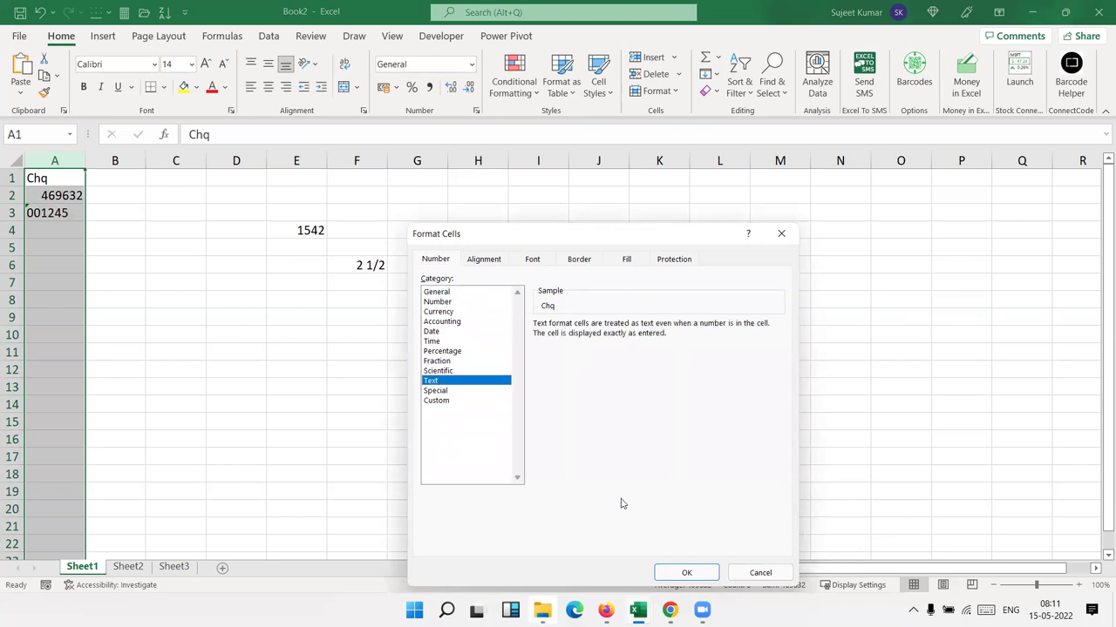
left_click(686, 574)
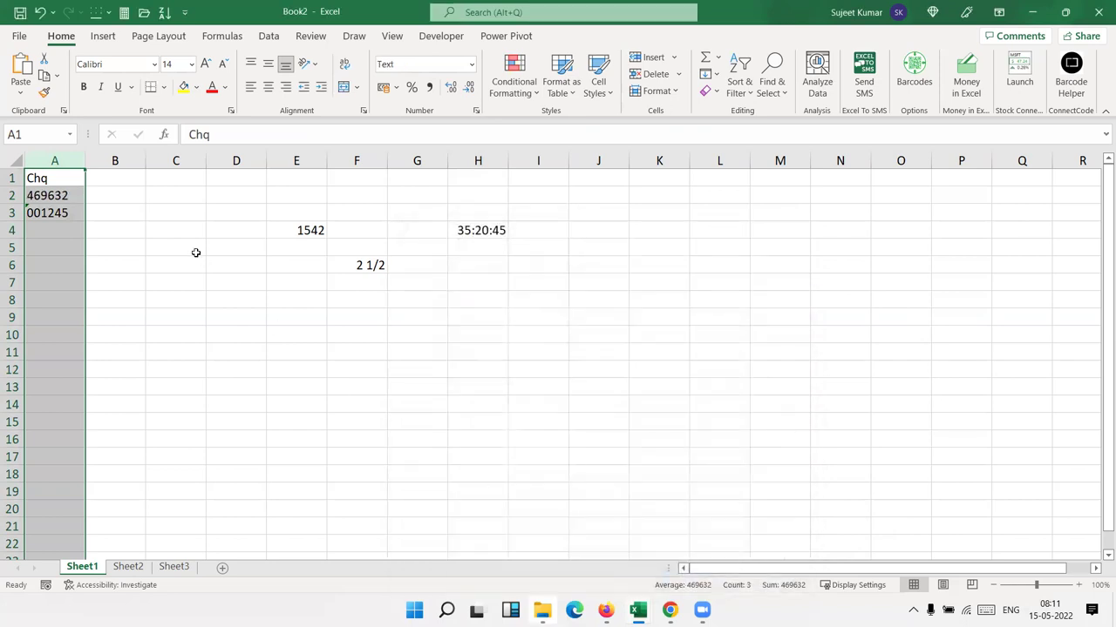
Enter =SUM(A1:A3 in A4 and 0054854 in A5, both kept as typed text
left_click(59, 235)
type("=")
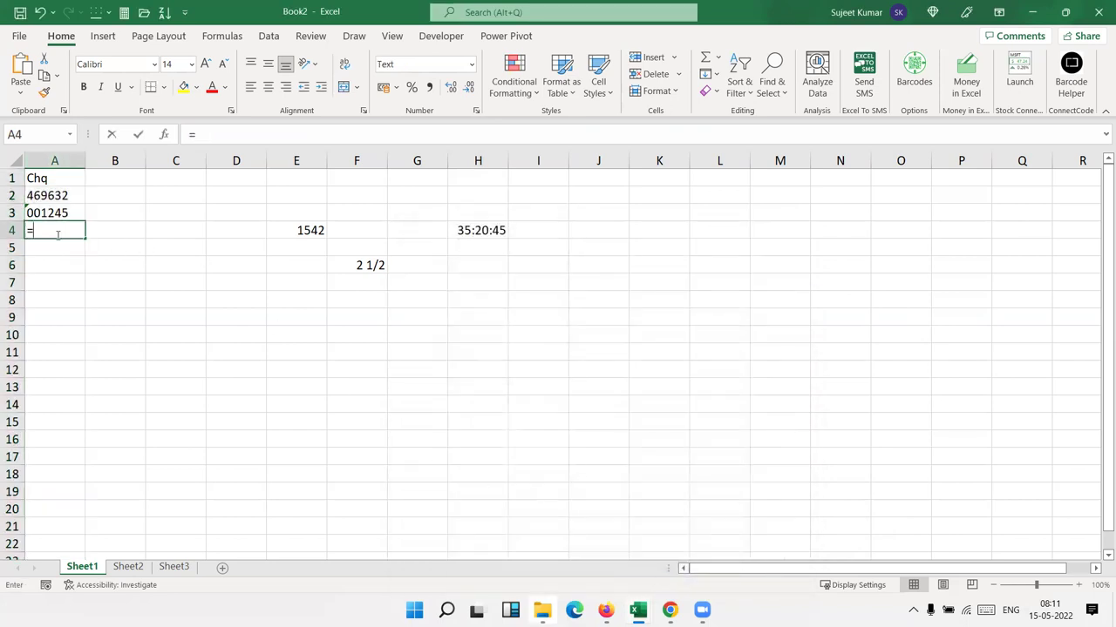
type("sum")
key("Tab")
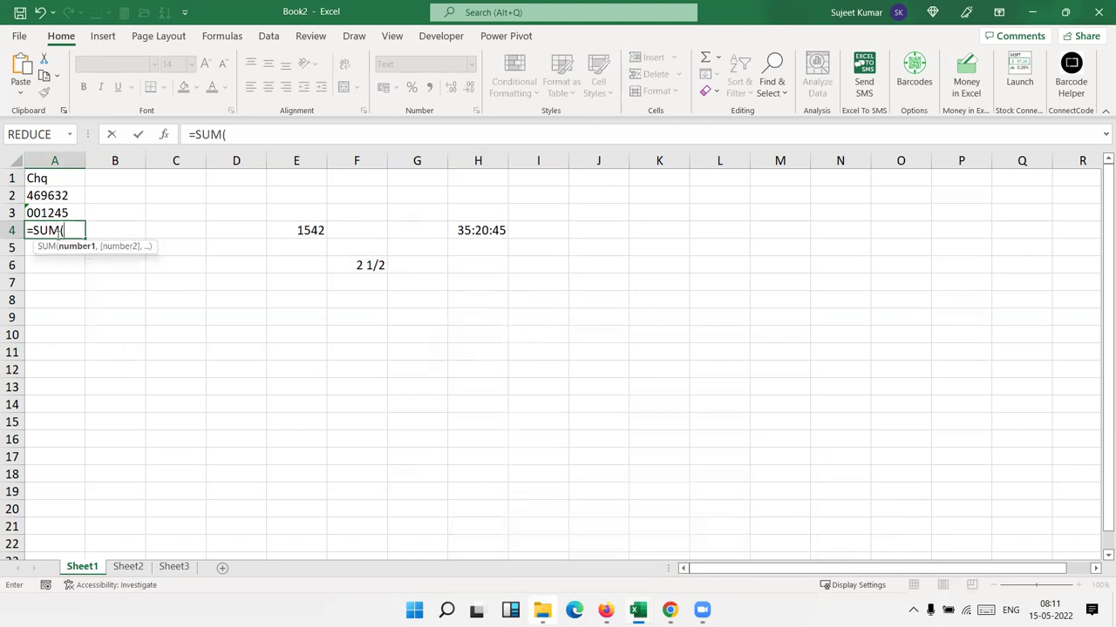
key("Up")
key("shift+Up")
key("shift+Up")
key("Return")
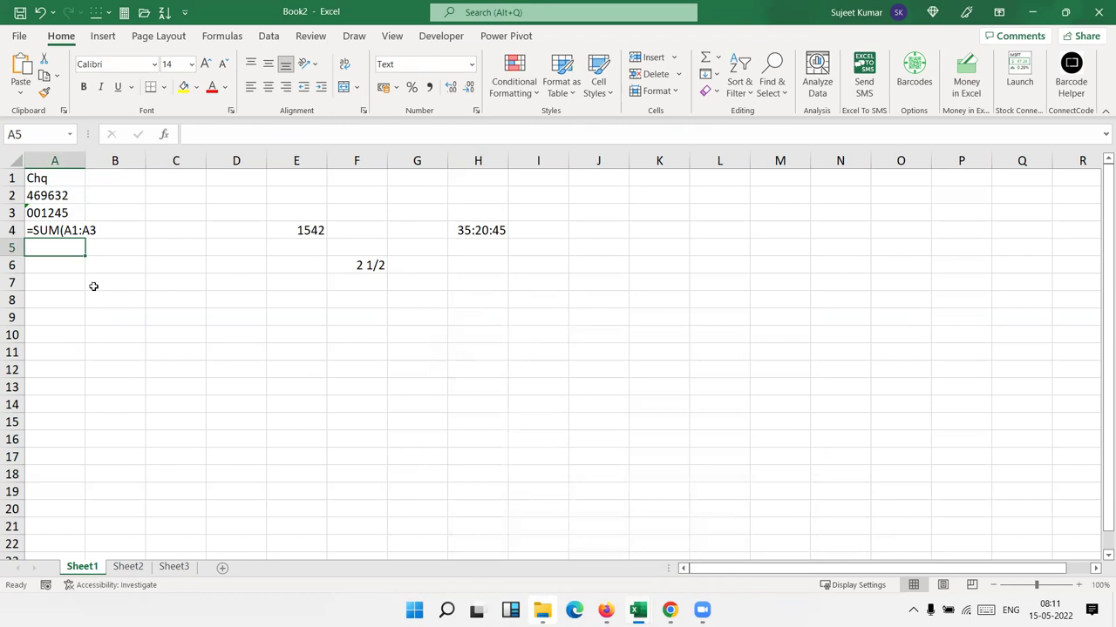
type("0054854")
key("Return")
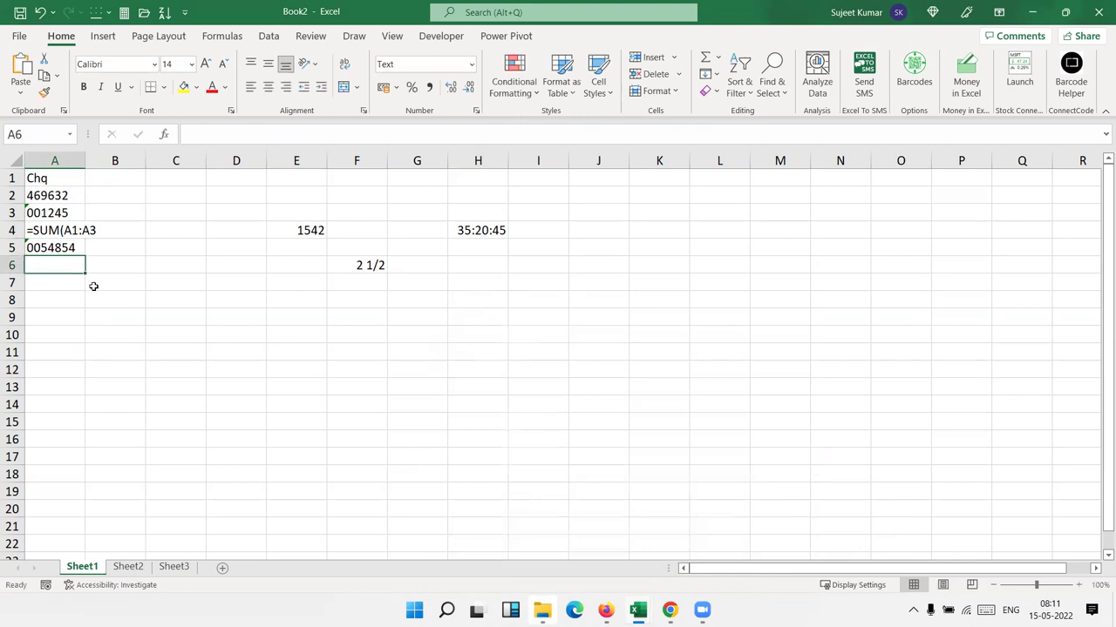
Clear the earlier examples in E1:H7
right_click(300, 183)
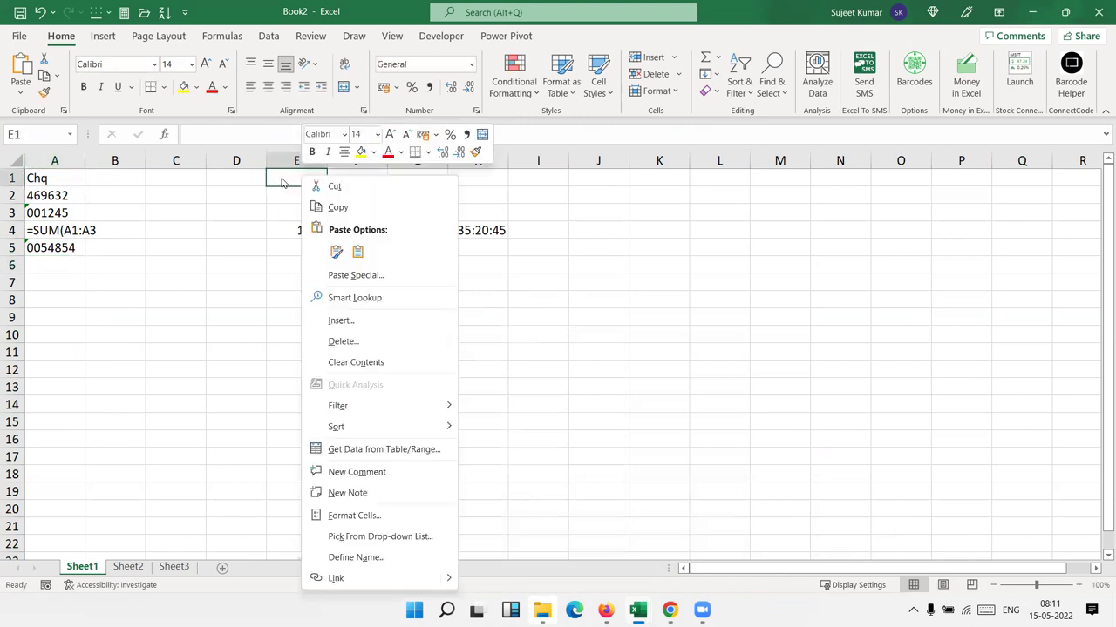
left_click(281, 176)
left_click_drag(281, 177, 493, 287)
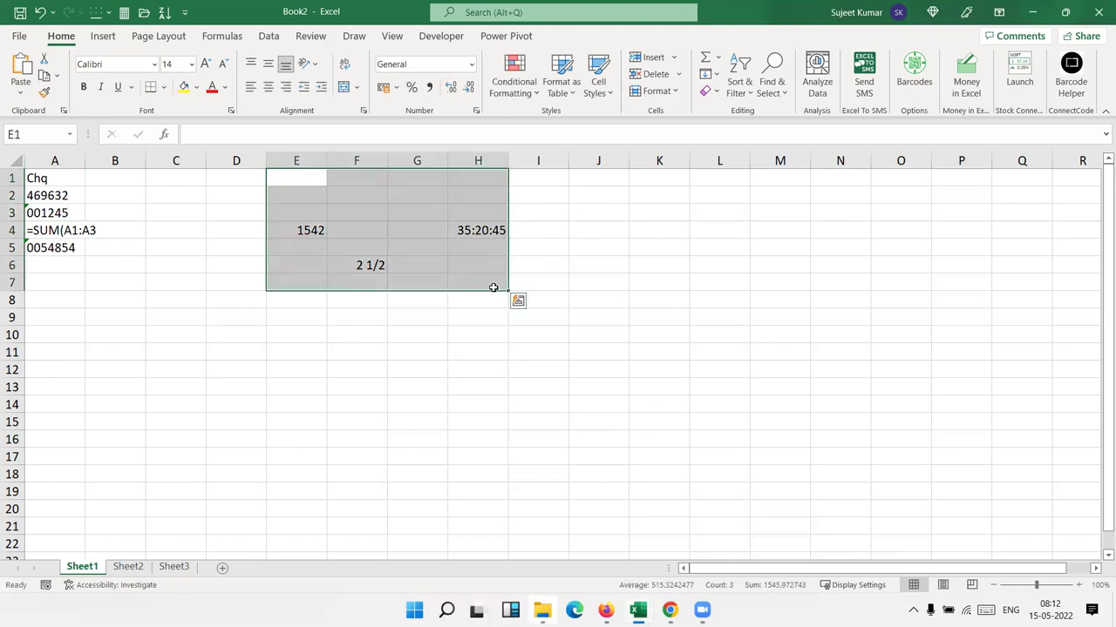
key("Delete")
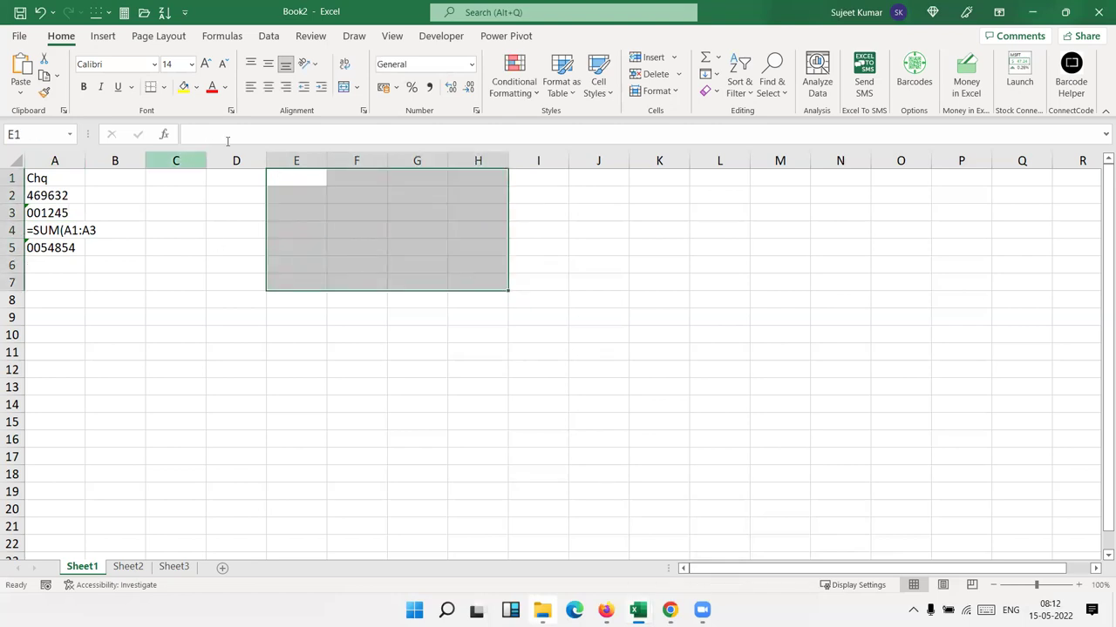
Type Chq in D1 and 365, 89654, 325, 652, 125 down D2:D6
left_click(229, 177)
type("Chq")
key("Return")
type("3")
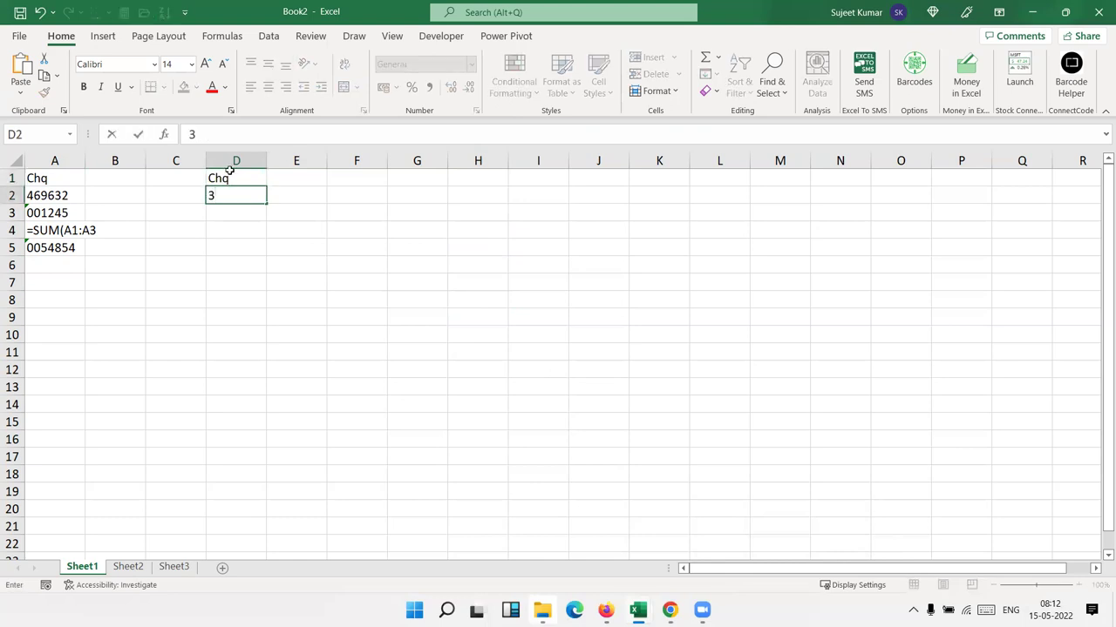
type("65")
key("Return")
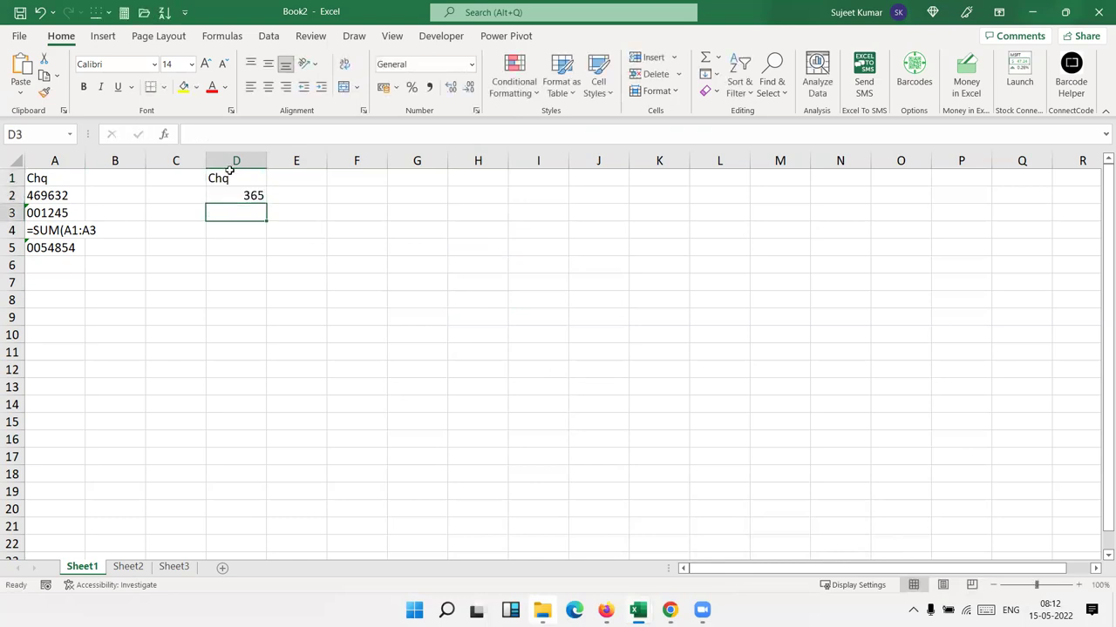
type("89654")
key("Return")
type("325")
key("Return")
type("652")
key("Return")
type("125")
key("Return")
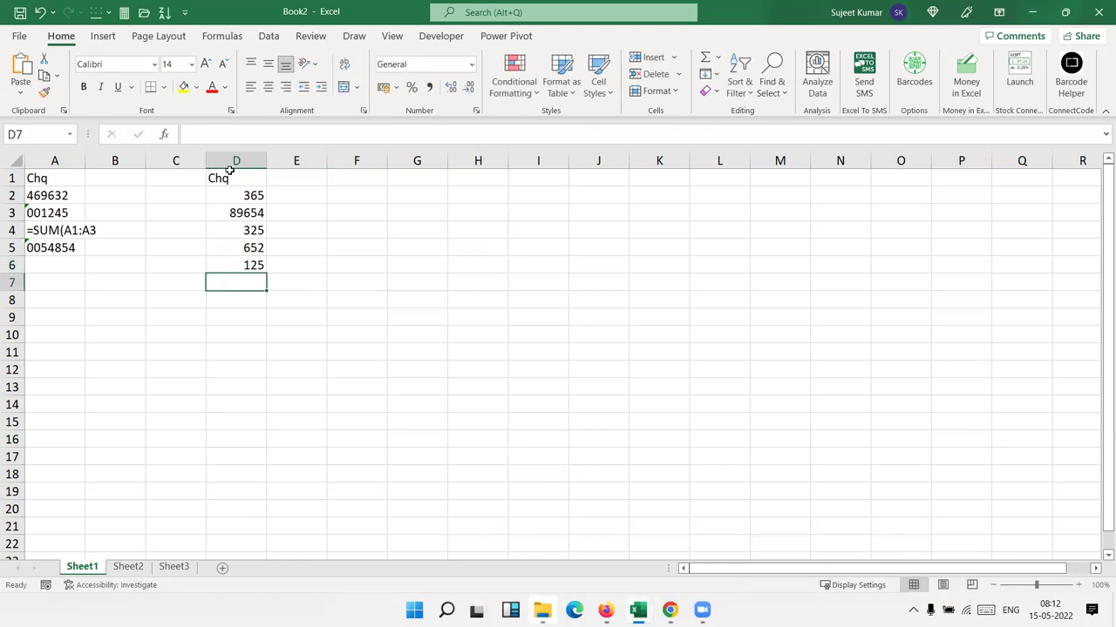
key("Up")
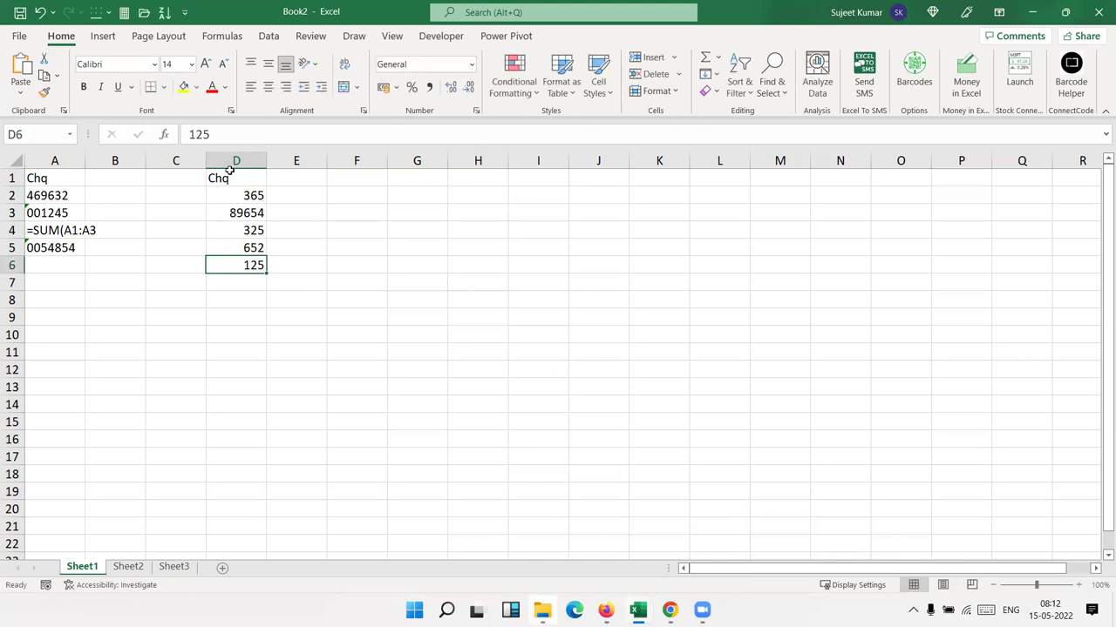
key("ctrl+shift+Up")
Select D2:D6 so the status bar shows Sum 91121, Average 18224.2, Count 5
key("shift+Down")
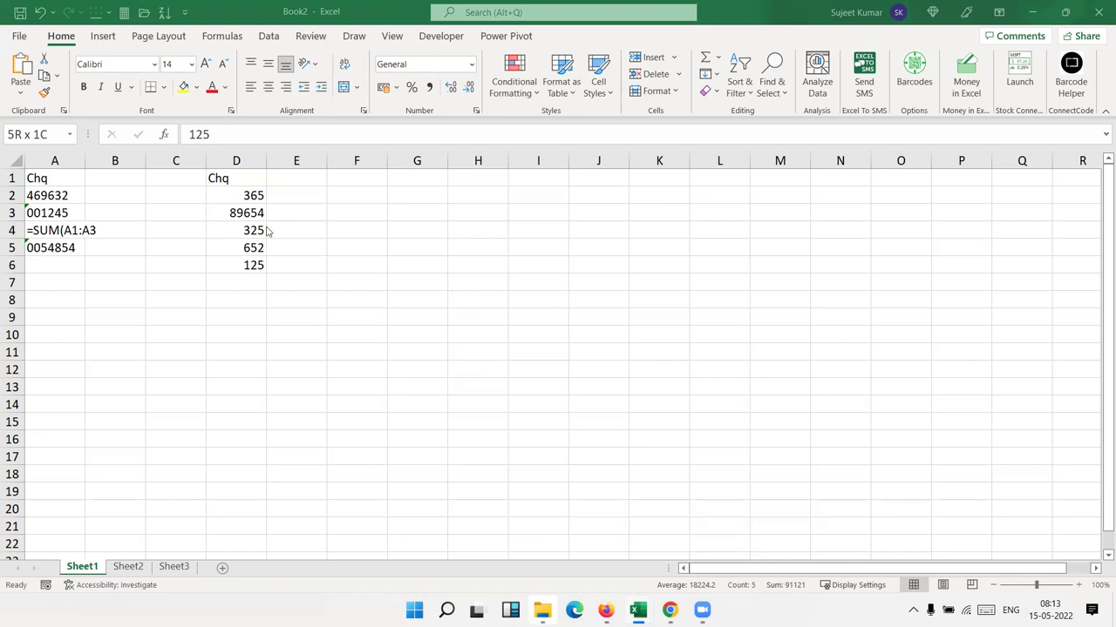
Give D2:D6 a leading-zero custom format so cheque numbers show as 00365, 00125, etc
left_click_drag(243, 207, 243, 202)
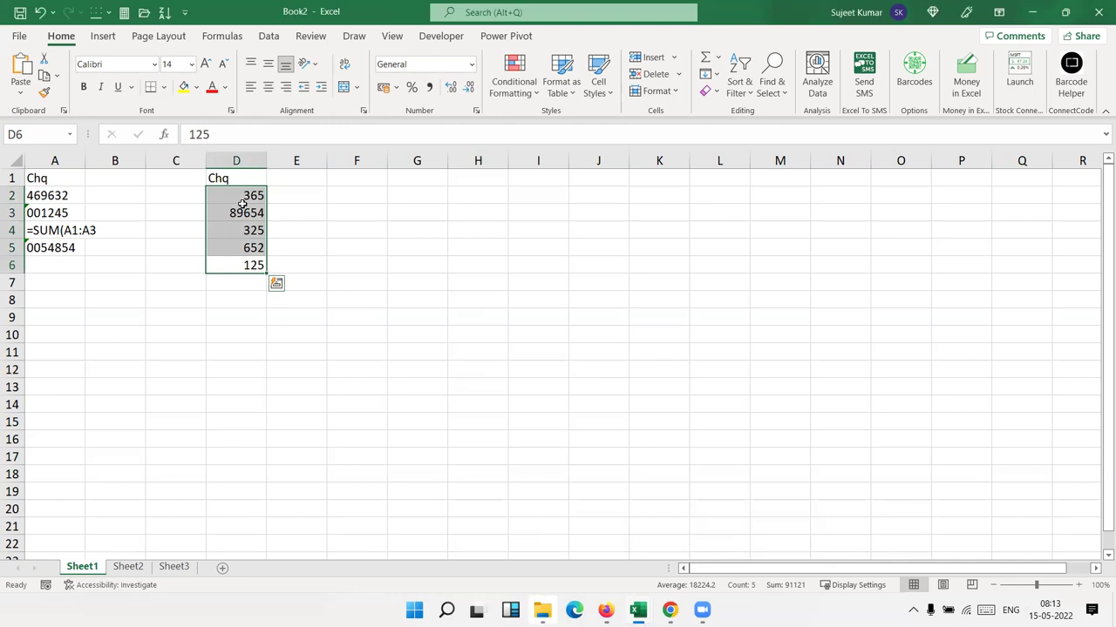
left_click(476, 111)
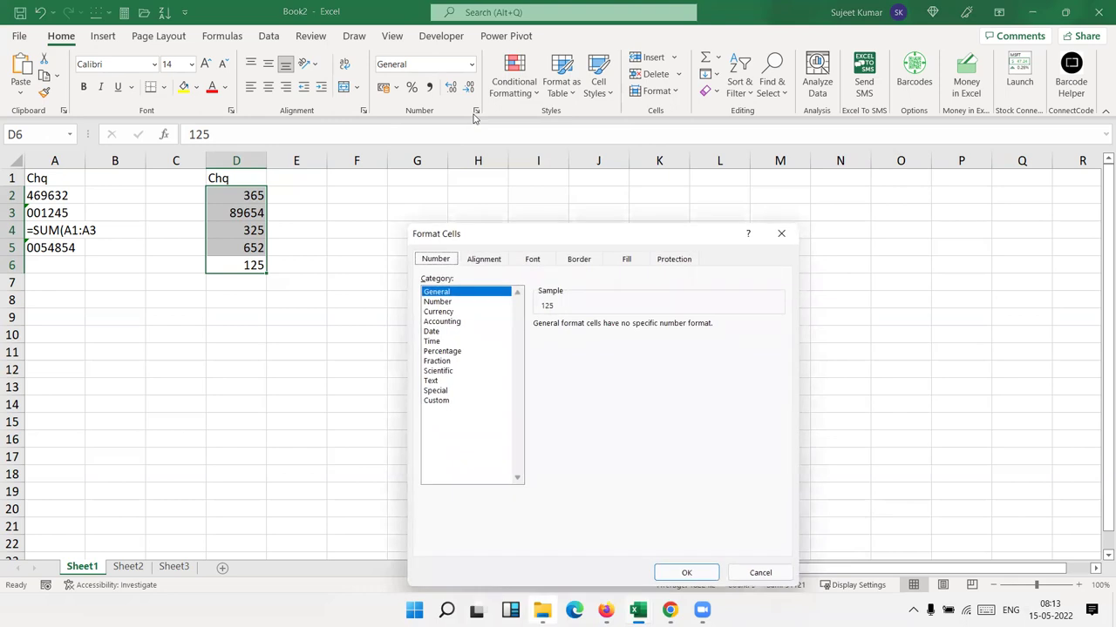
left_click(429, 400)
double_click(539, 336)
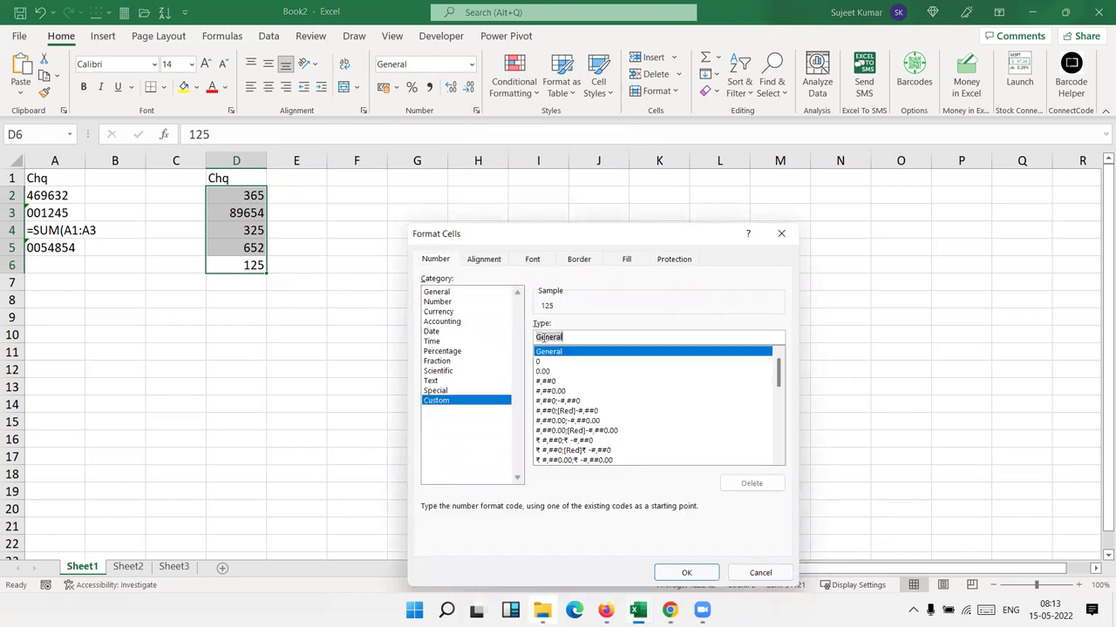
type("00000")
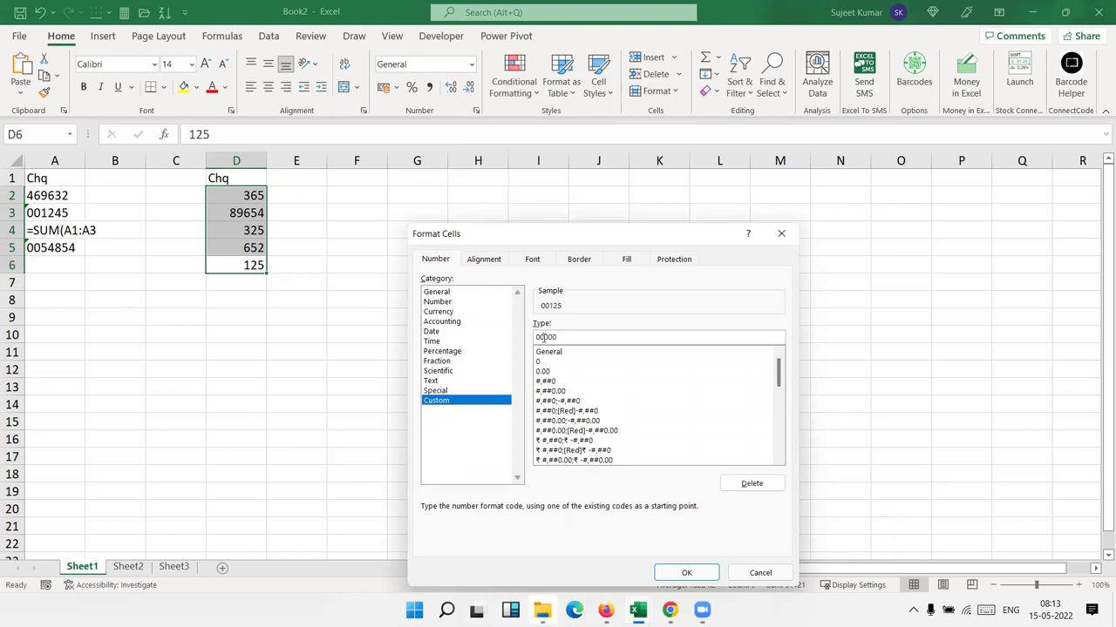
key("Return")
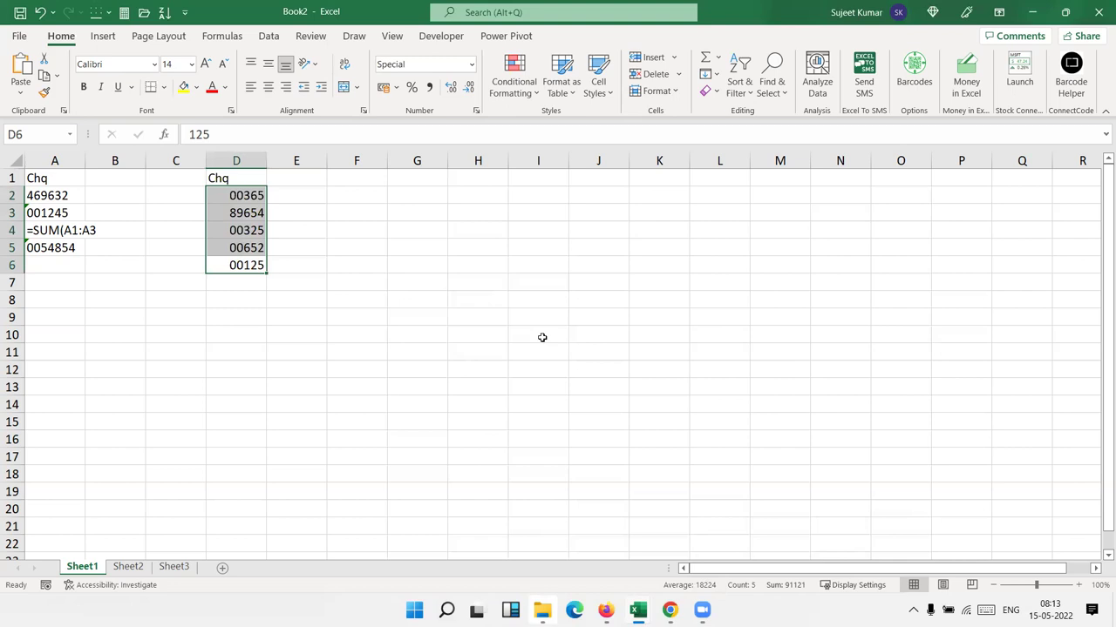
key("Right")
key("Left")
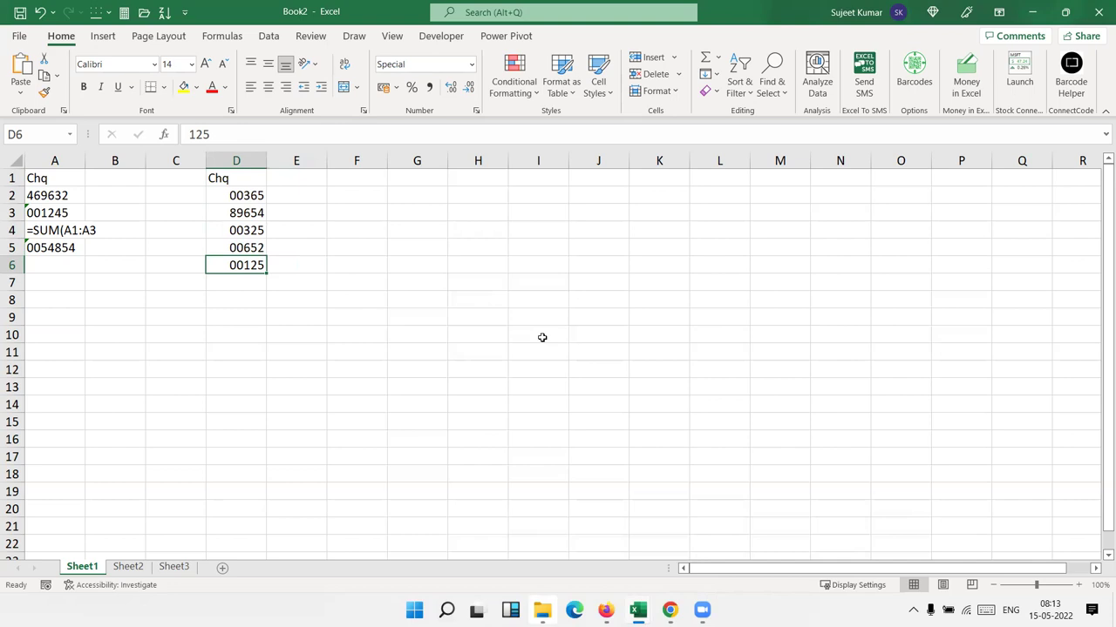
Enter '00125 in G6 so it is stored as text
key("Right")
key("Right")
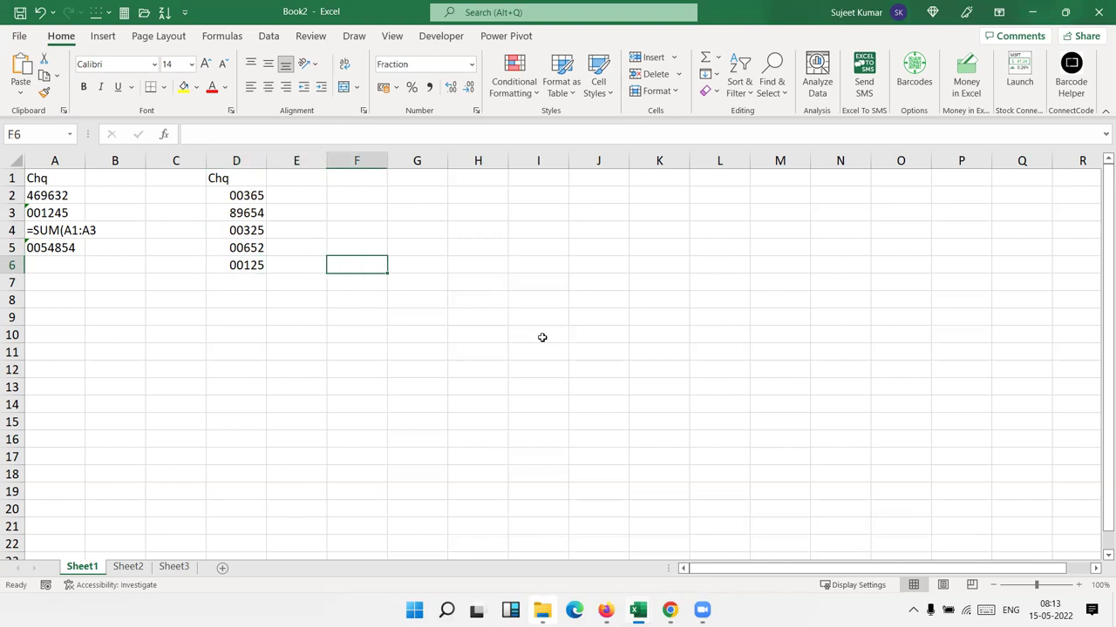
key("Right")
type("'00125")
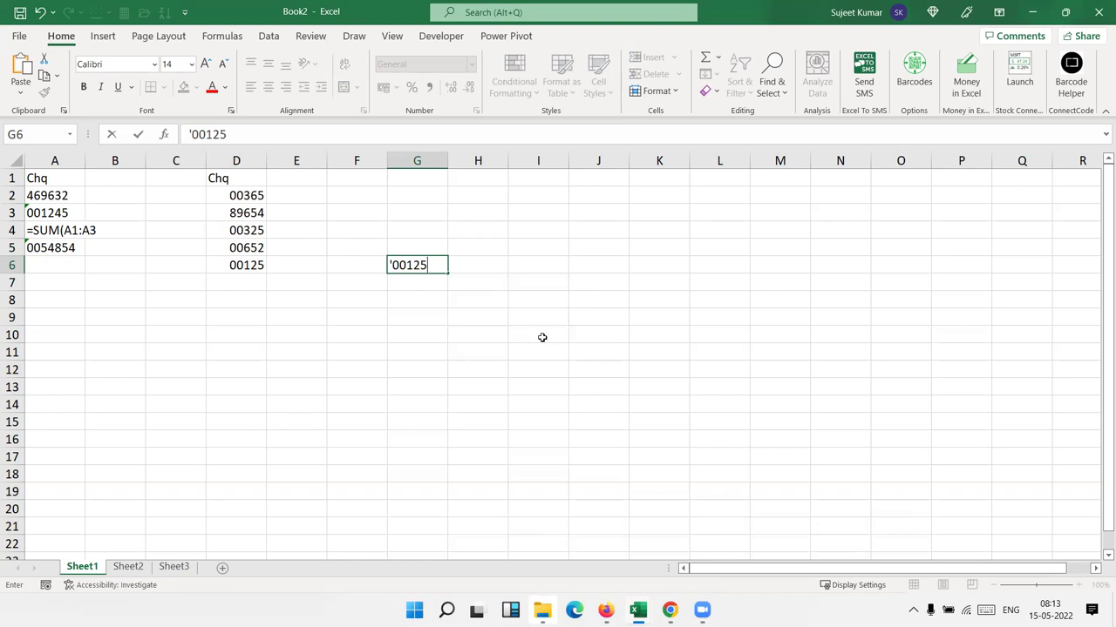
key("Return")
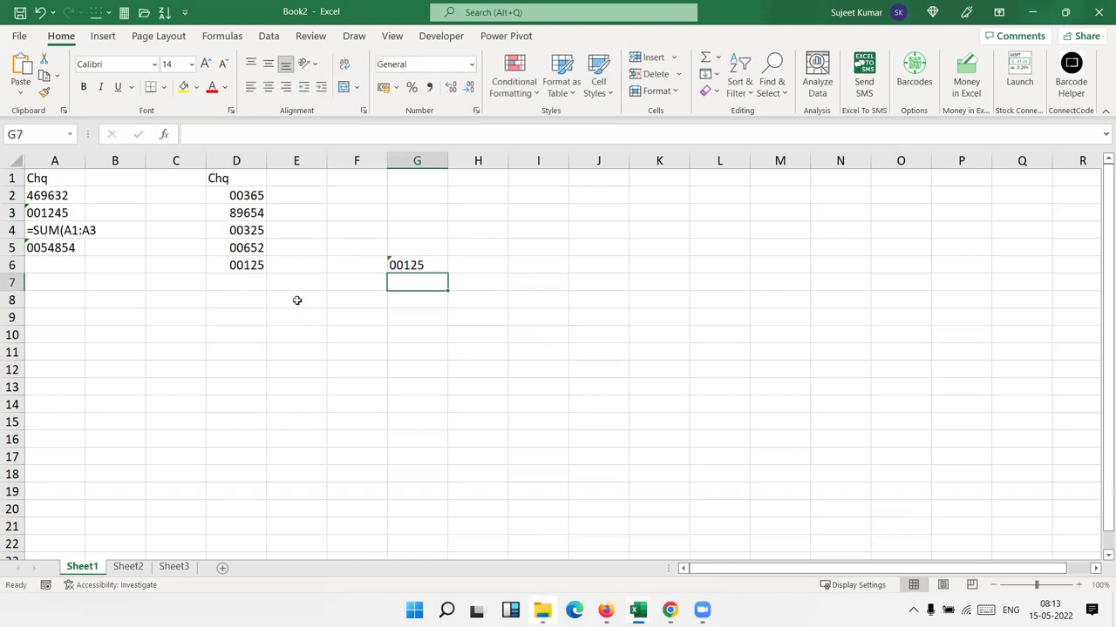
Apply the custom format 000000 to D1:D6 so cheque numbers show six digits
left_click(250, 268)
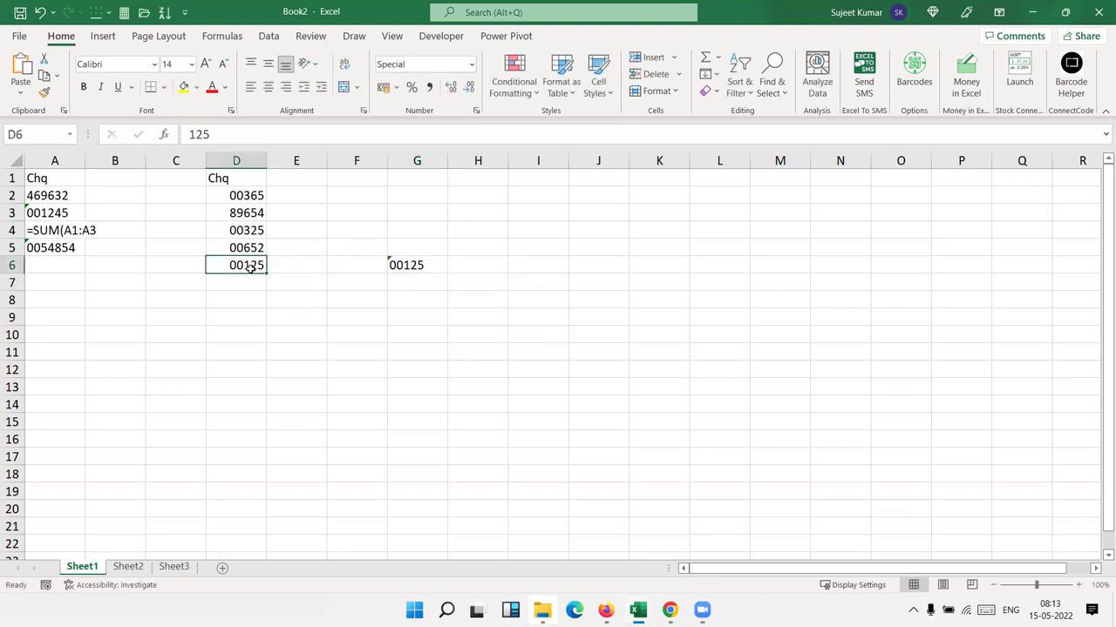
key("ctrl+shift+Up")
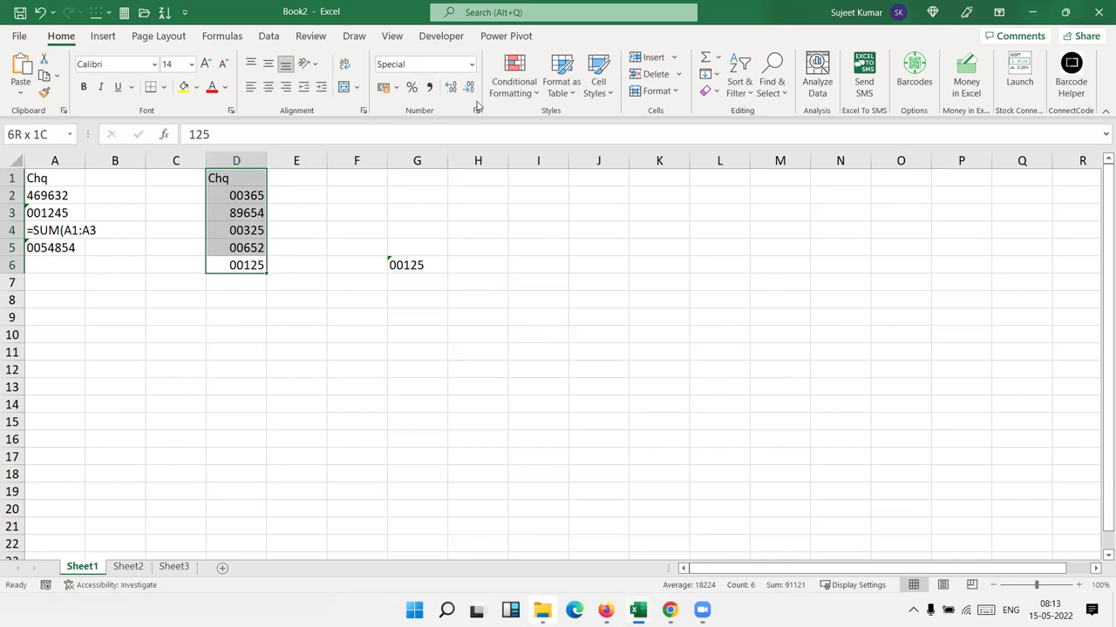
left_click(476, 110)
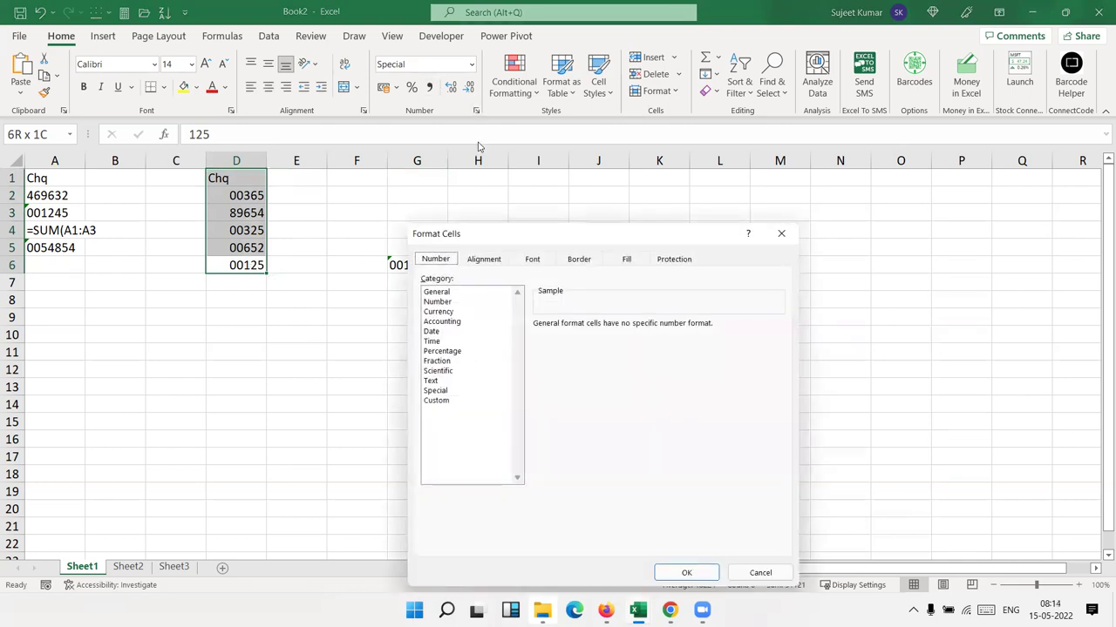
left_click(437, 401)
double_click(561, 338)
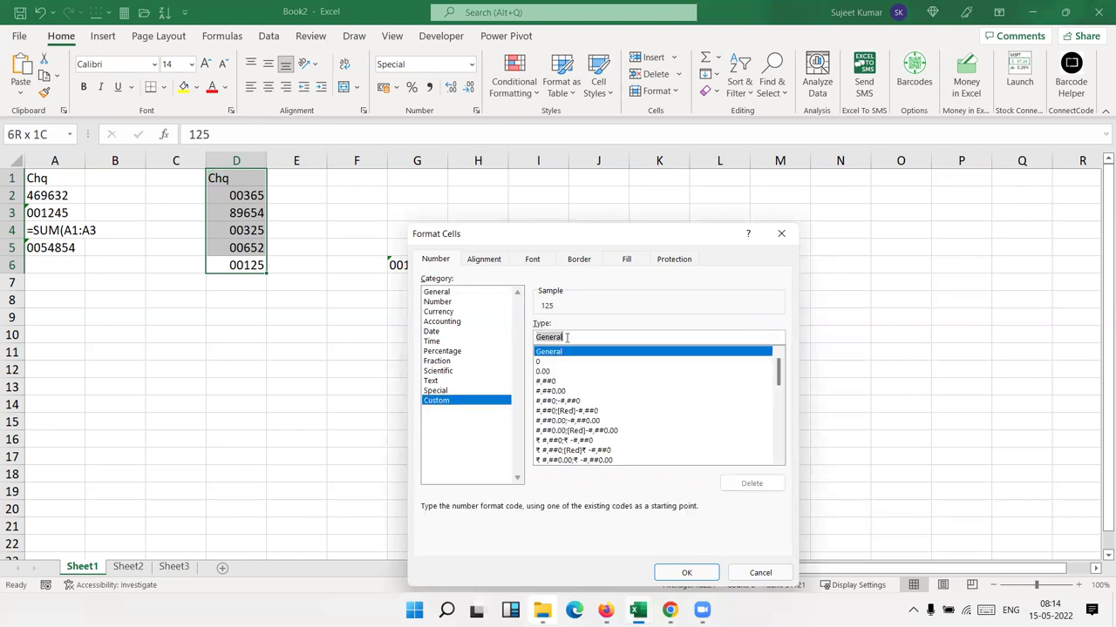
type("000000")
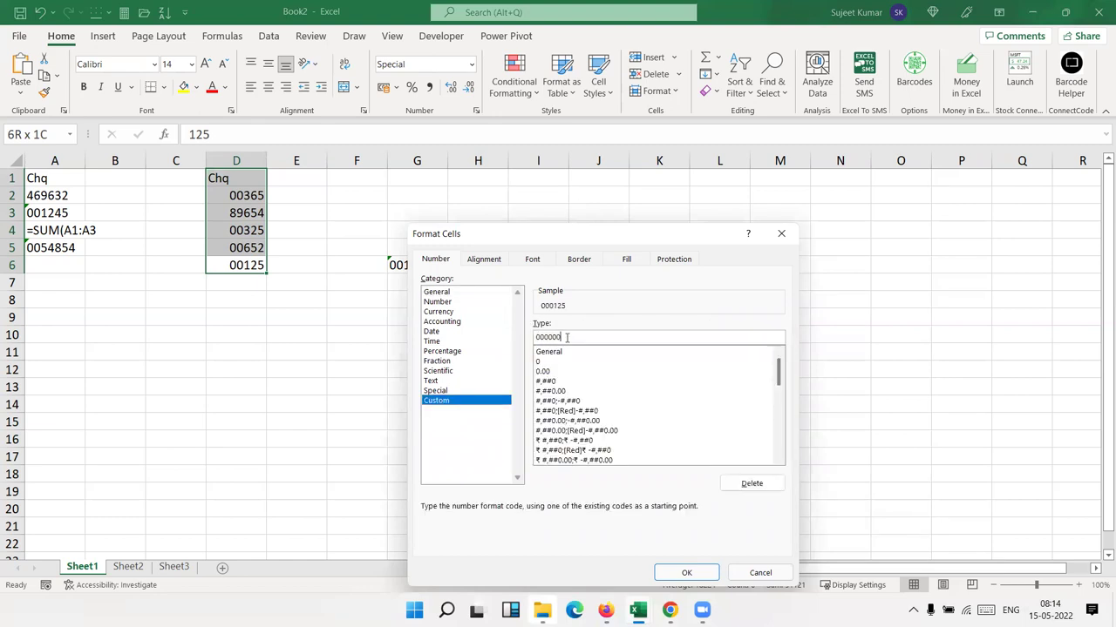
key("Return")
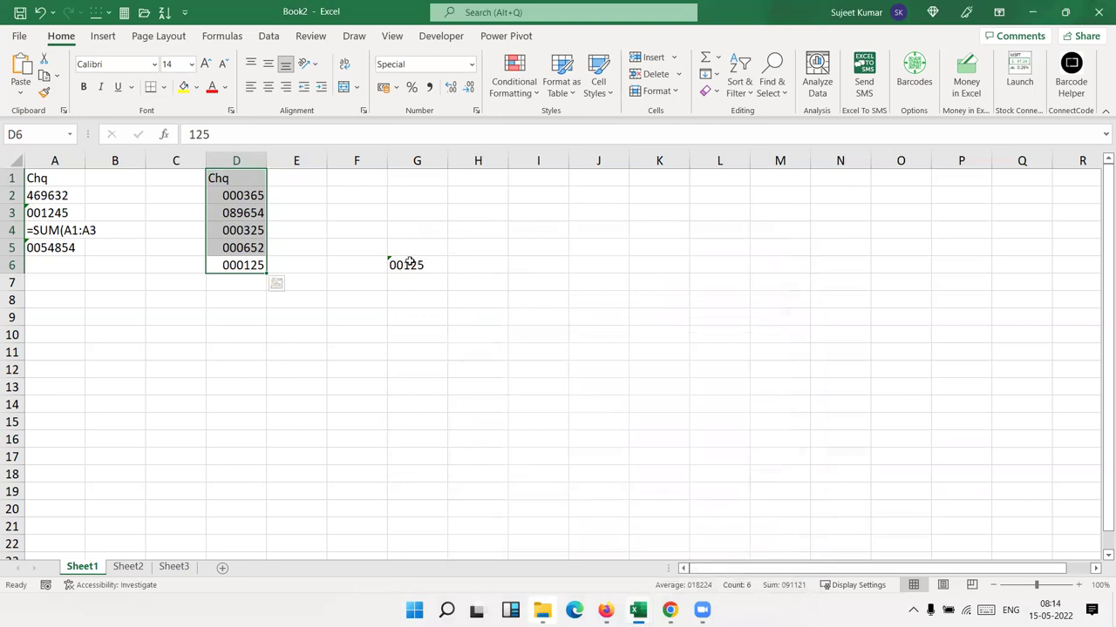
double_click(407, 265)
Correct G6 to the text 000125 and enter =D6=G6 in G7, returning FALSE
type("0")
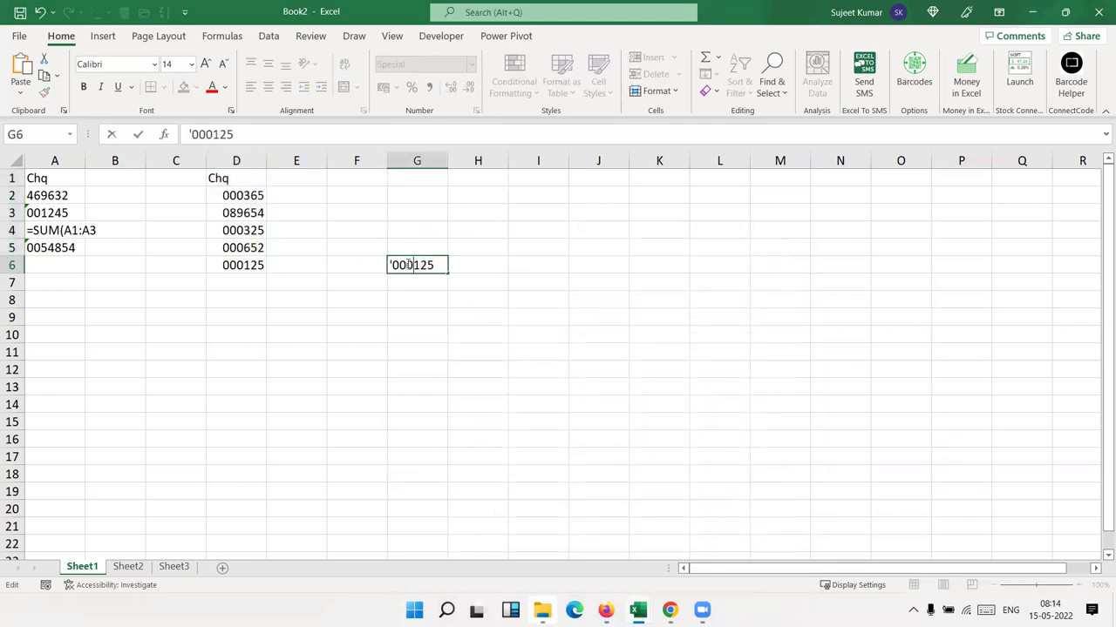
key("Return")
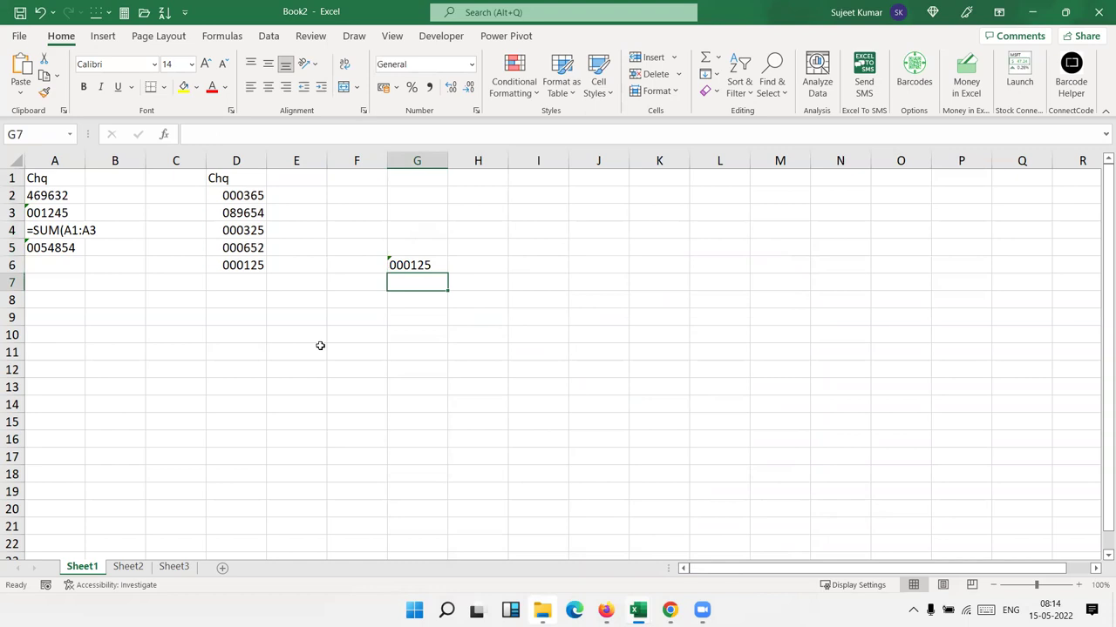
type("=")
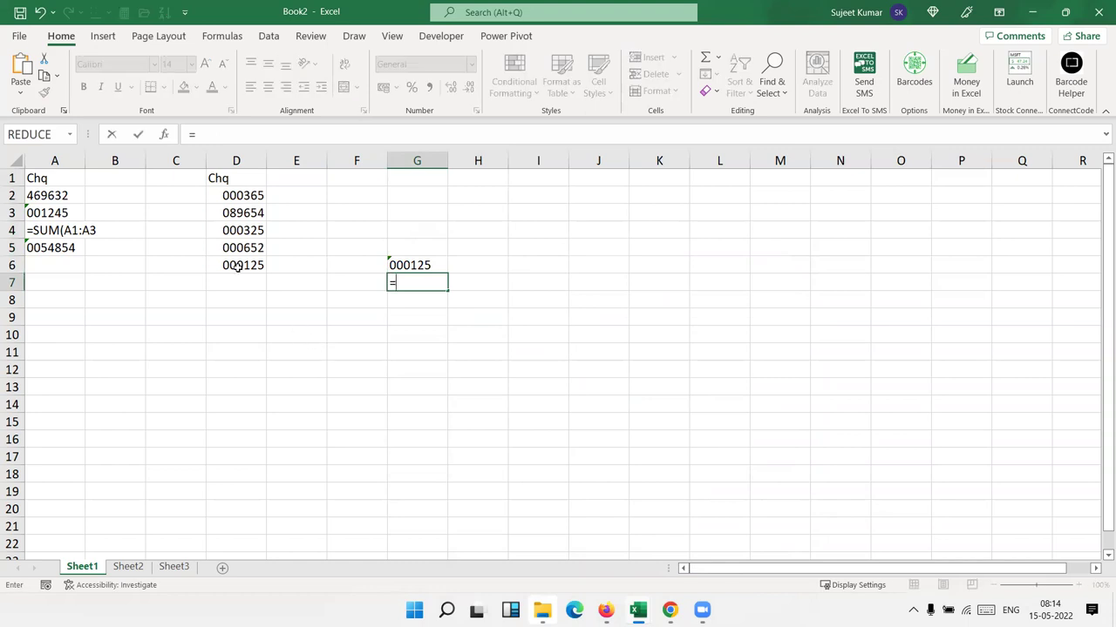
left_click(237, 266)
type("=")
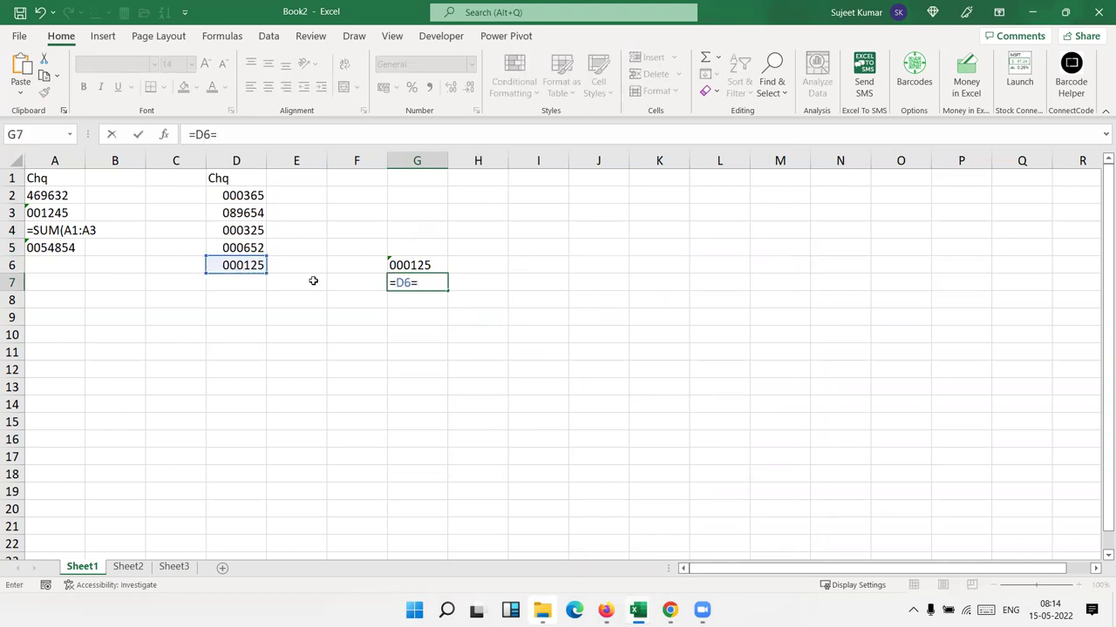
left_click(420, 264)
key("Return")
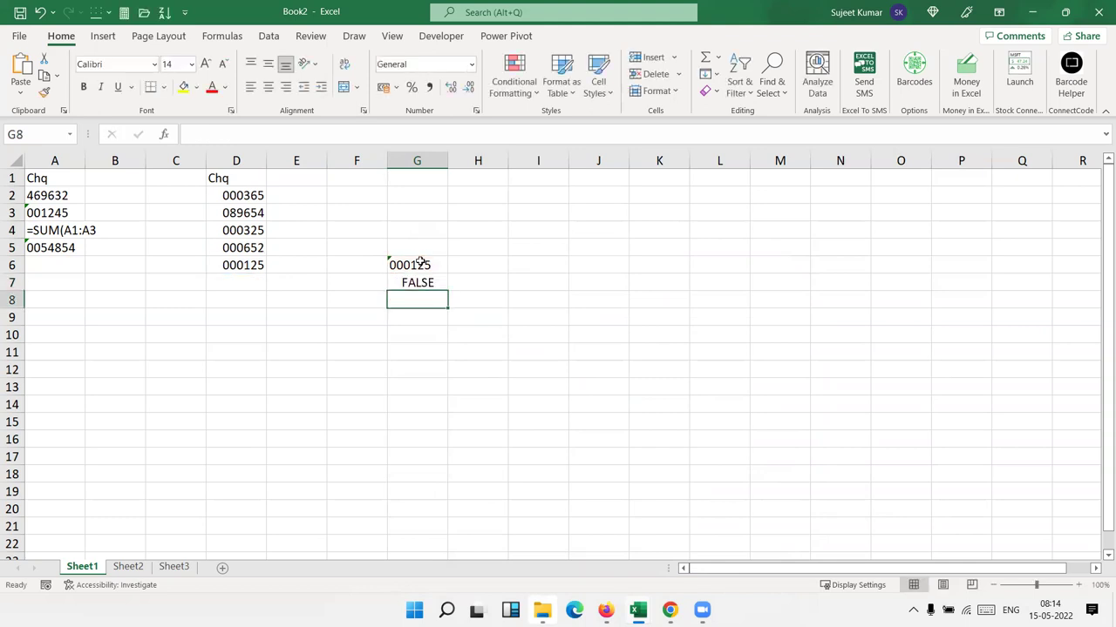
key("Up")
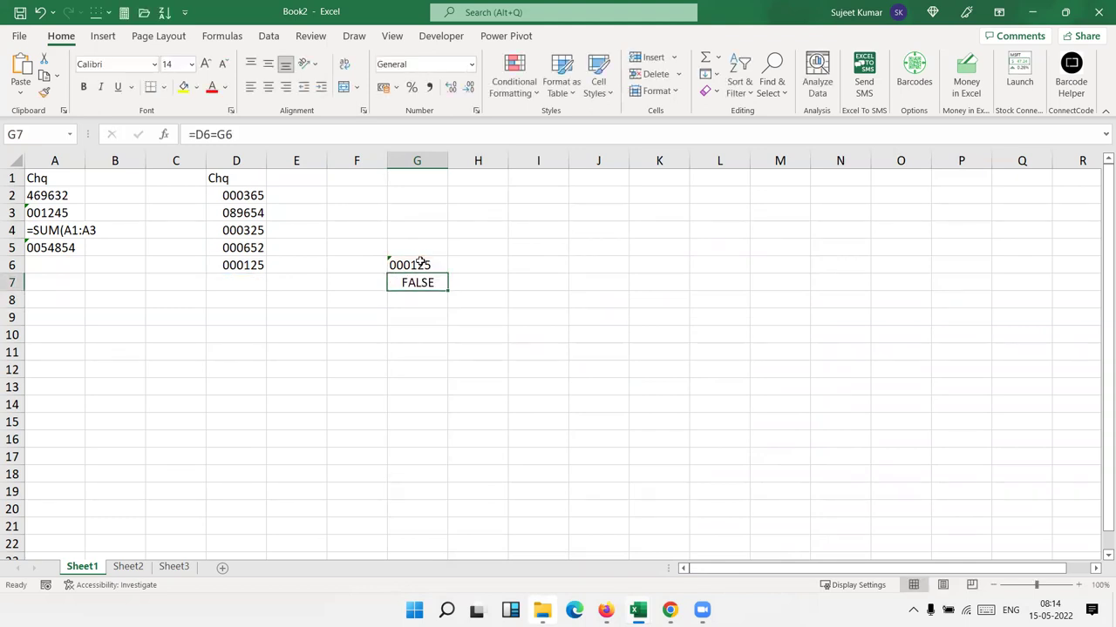
Compare the stored values of D6 and G6, then begin a TEXT formula in E6
left_click(241, 266)
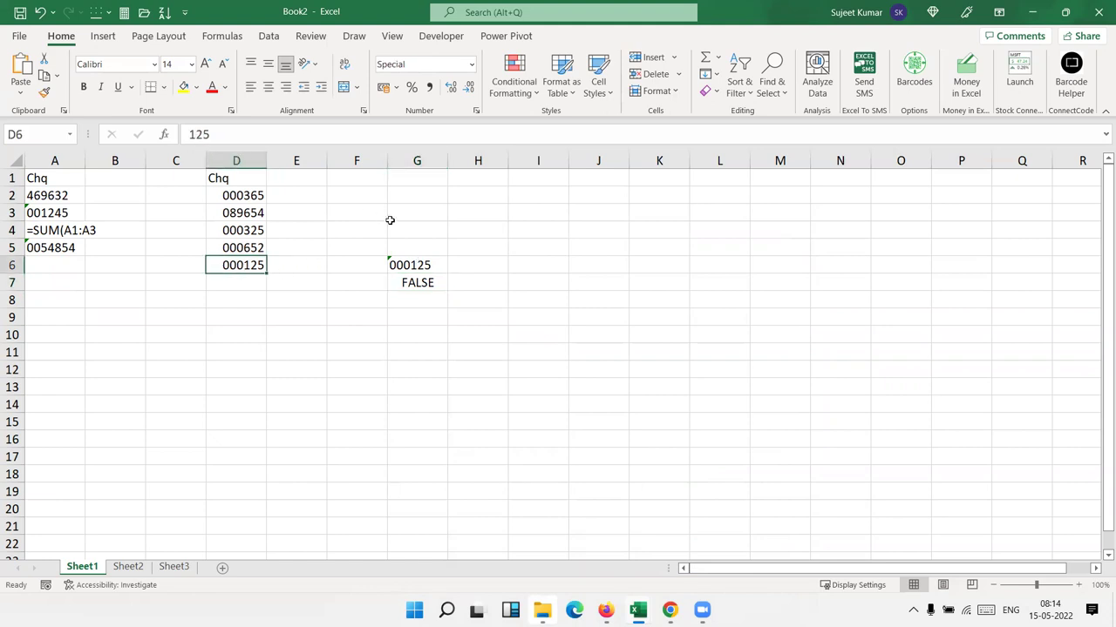
left_click(402, 265)
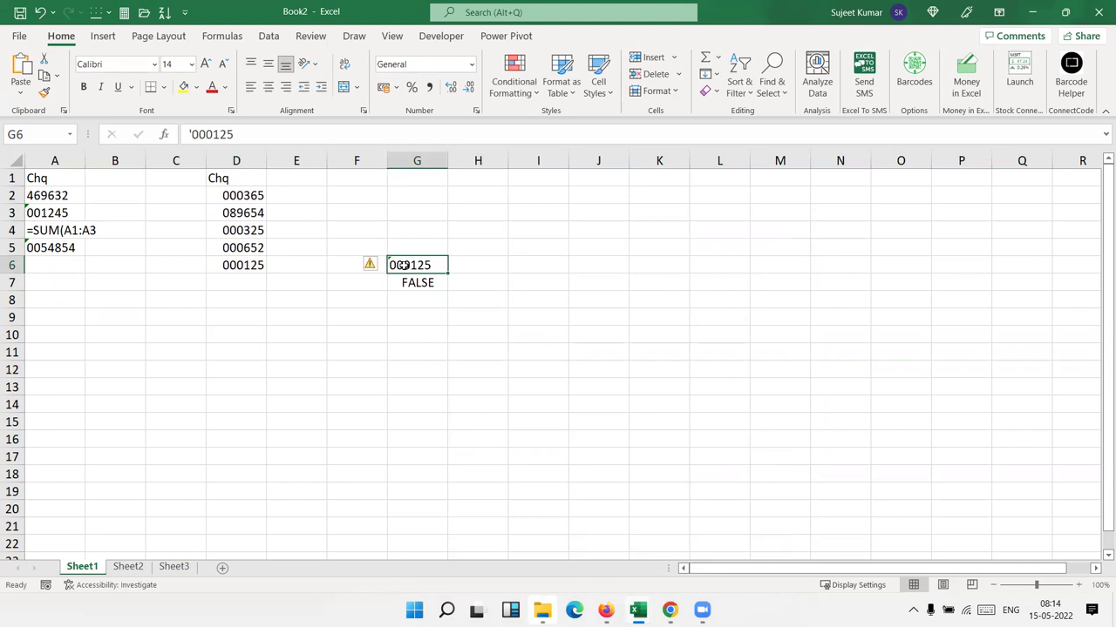
left_click(287, 265)
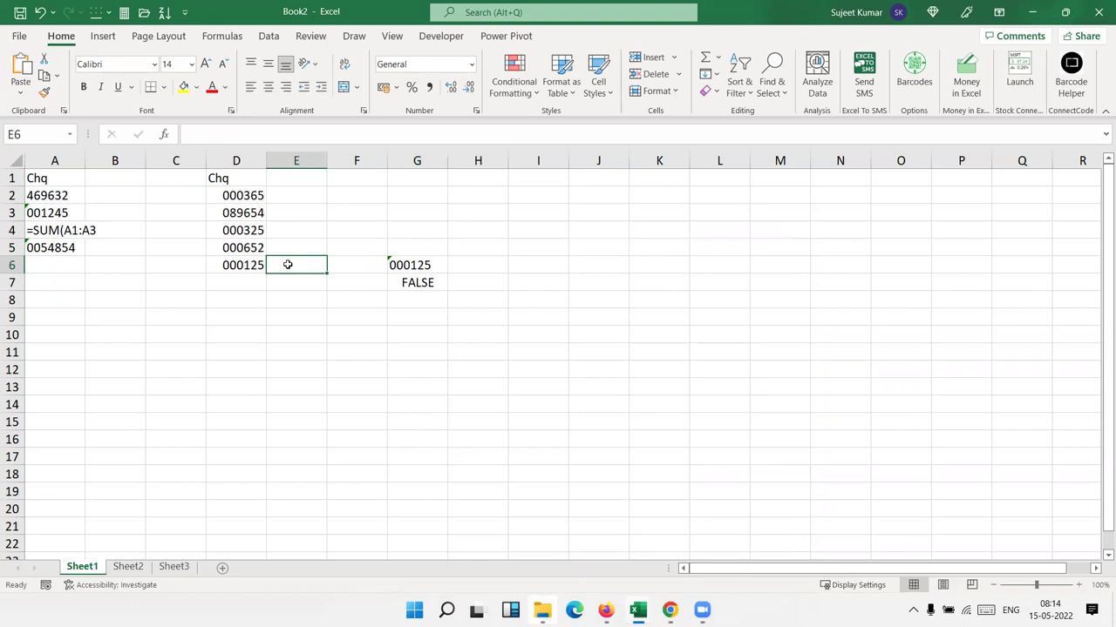
type("=")
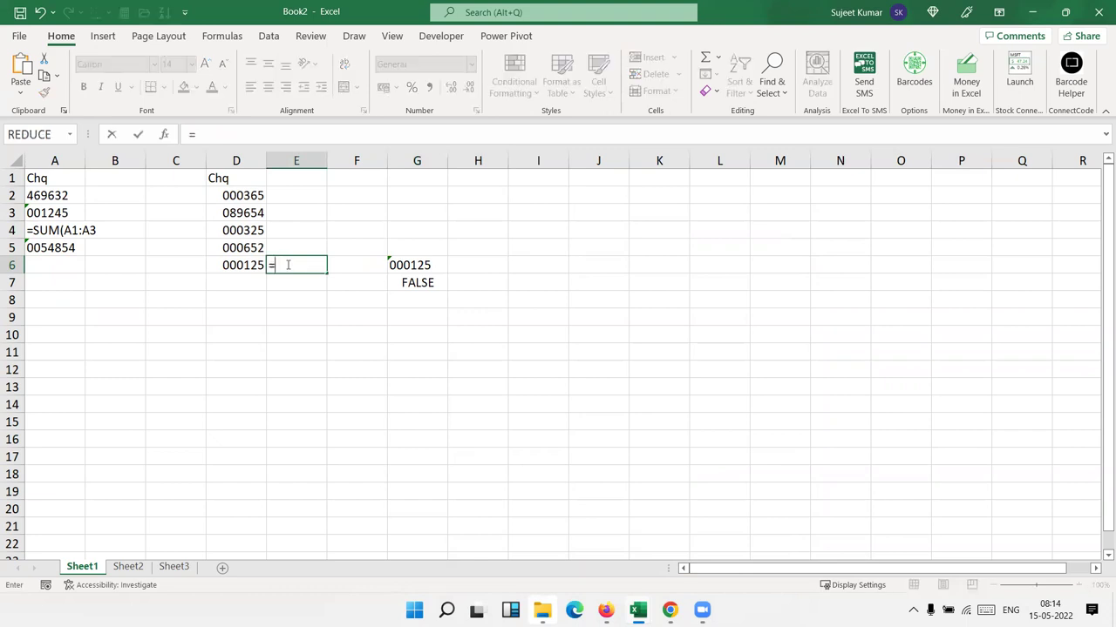
type("te")
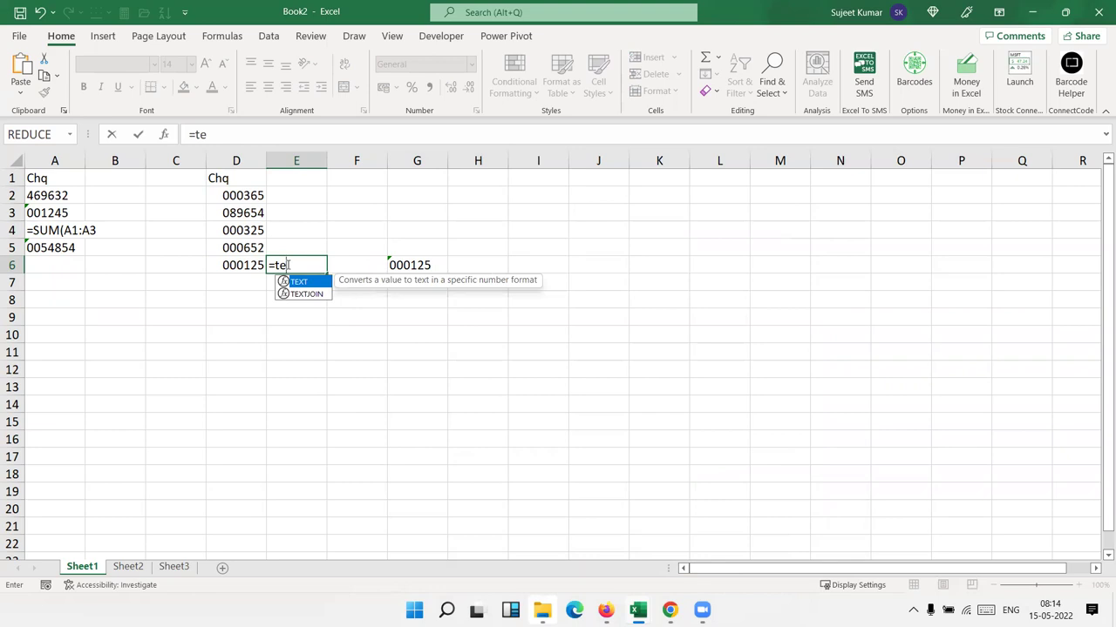
Enter =TEXT(D6,"000000") in E6 so it shows 000125
key("Tab")
key("Left")
type(",\"")
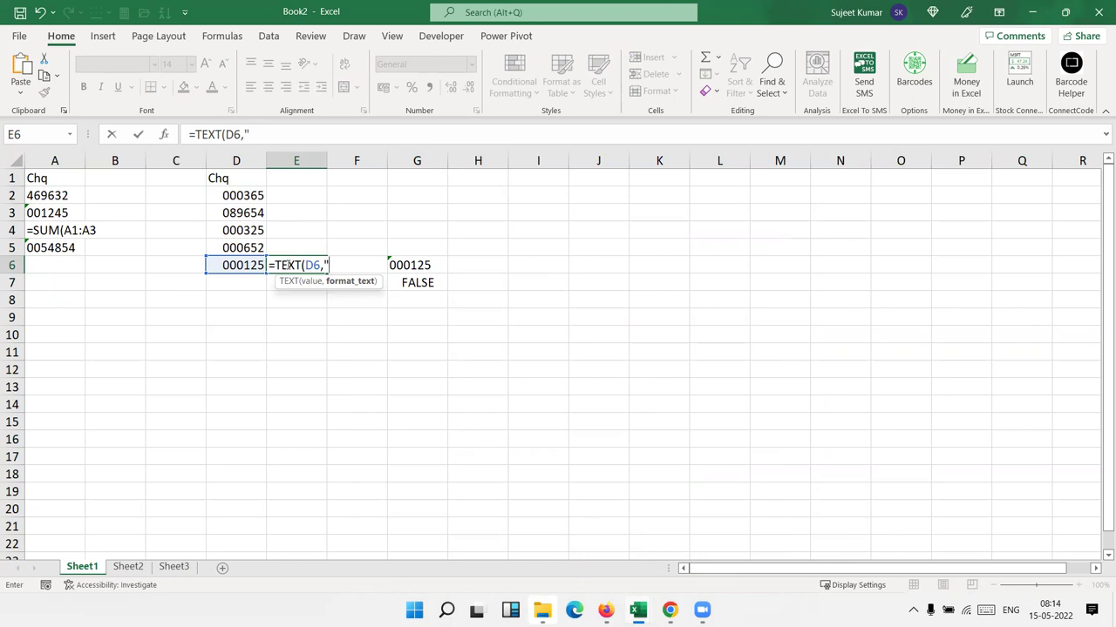
type("000000\"")
key("Return")
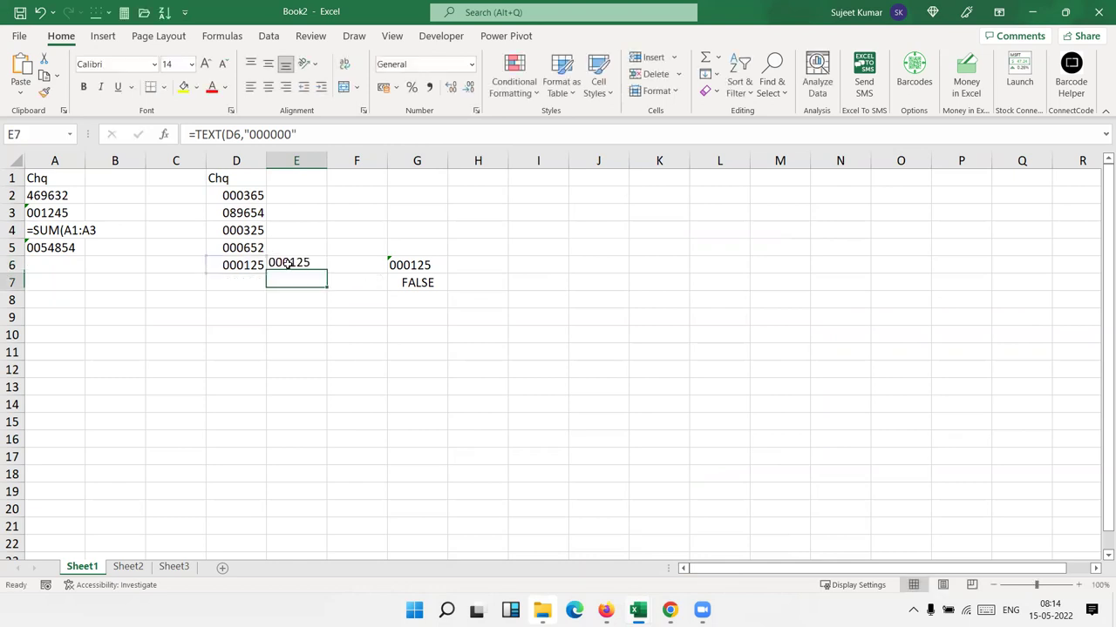
Enter =E6=G6 in F8, which returns TRUE
left_click(372, 304)
type("=")
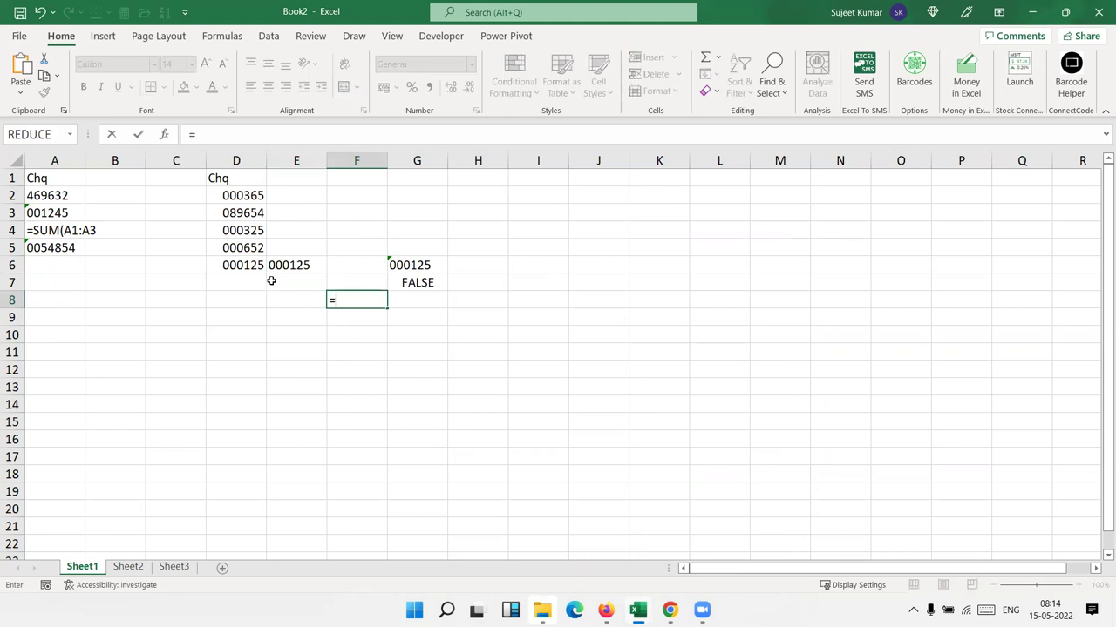
left_click(279, 265)
type("=")
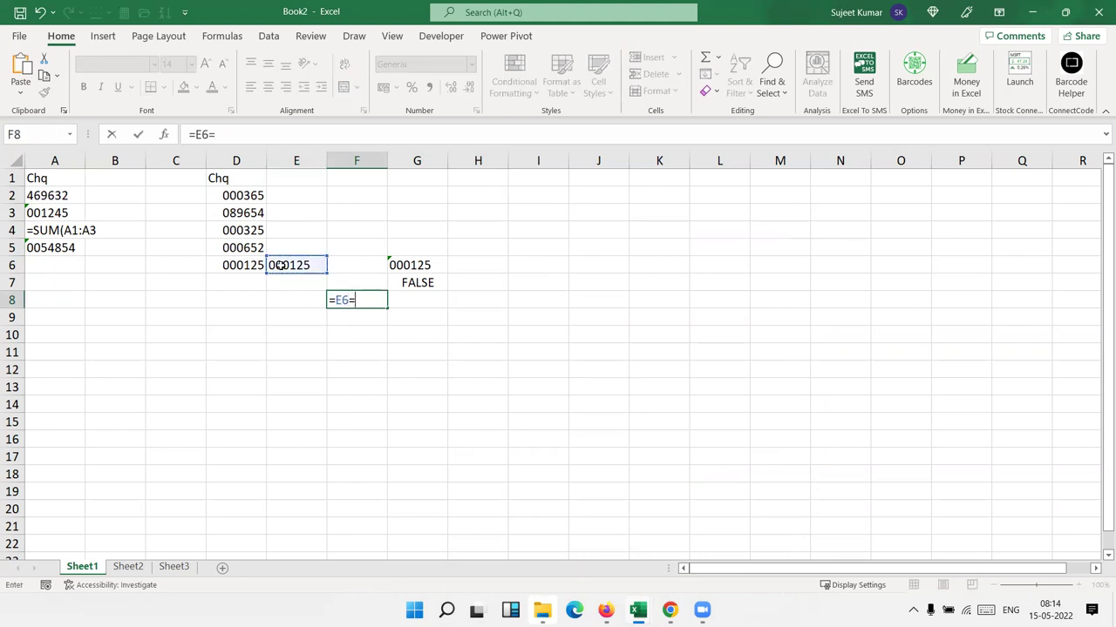
left_click(401, 262)
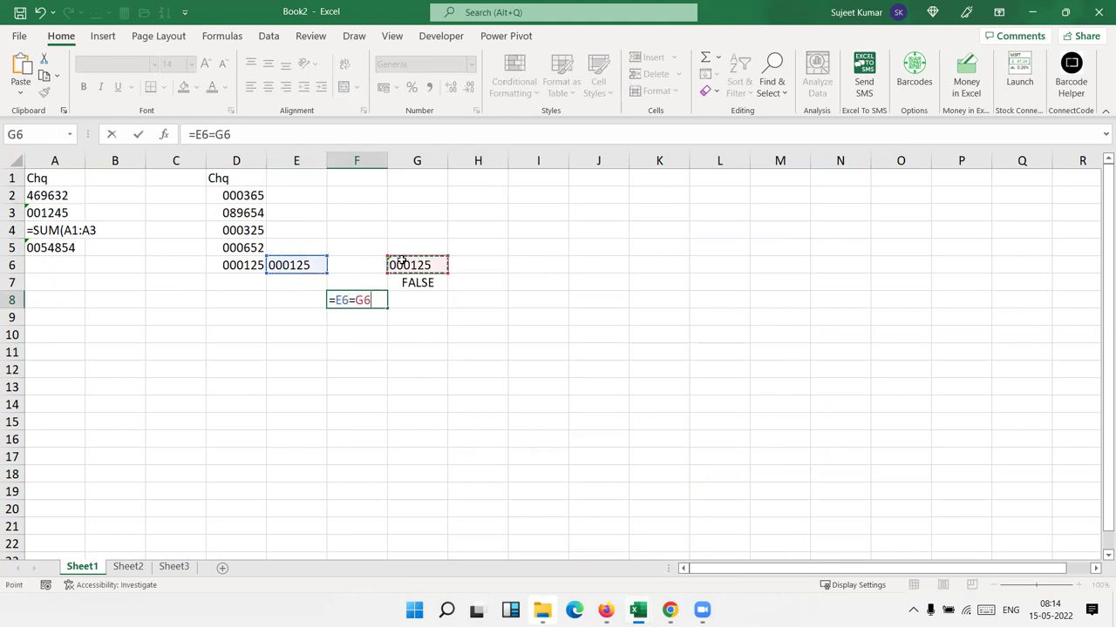
key("Return")
key("Up")
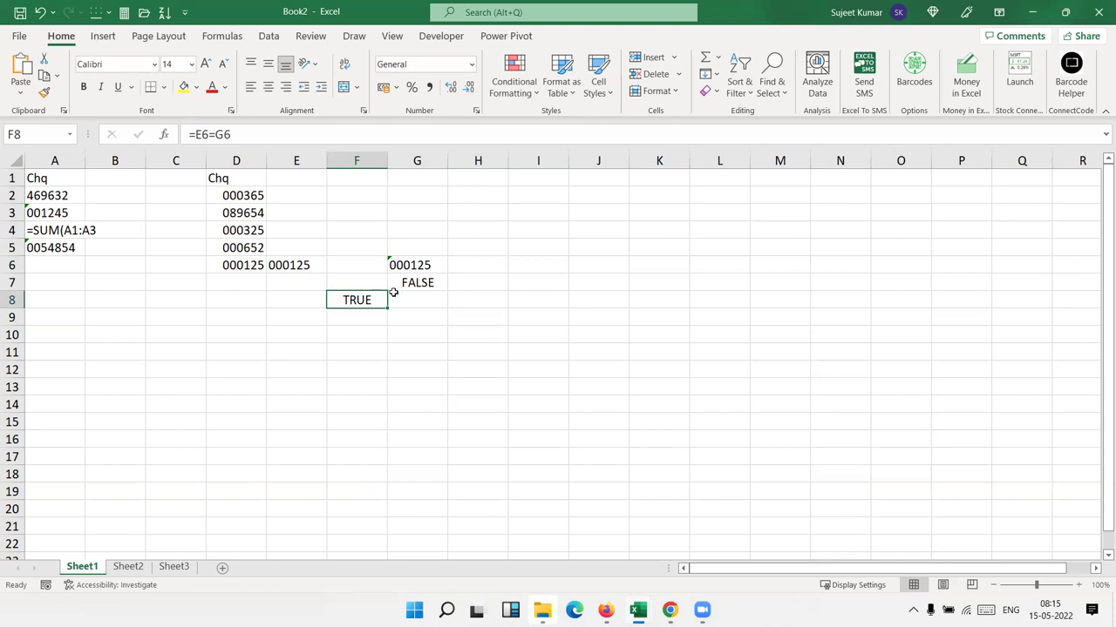
Add the header Mobile in I1
left_click(528, 180)
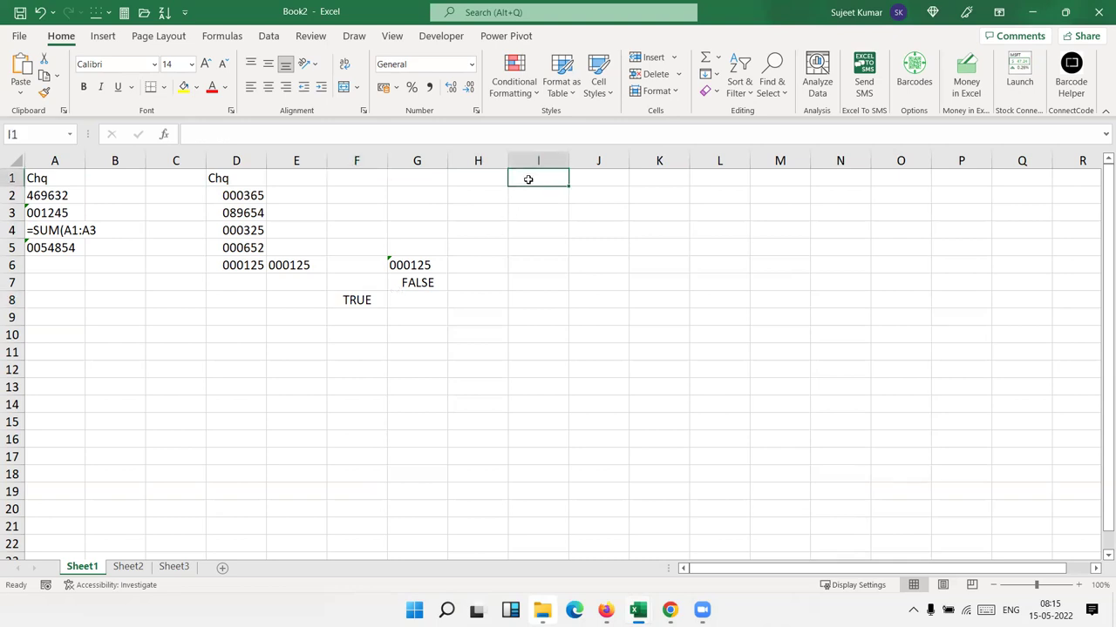
type("Mon")
key("BackSpace")
type("bile")
key("Return")
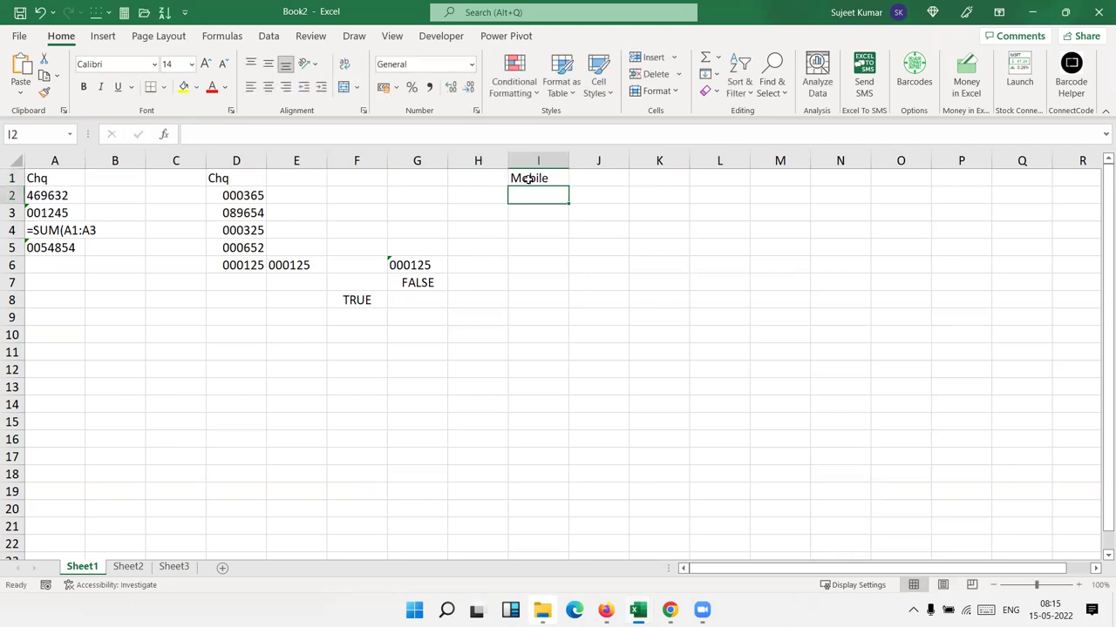
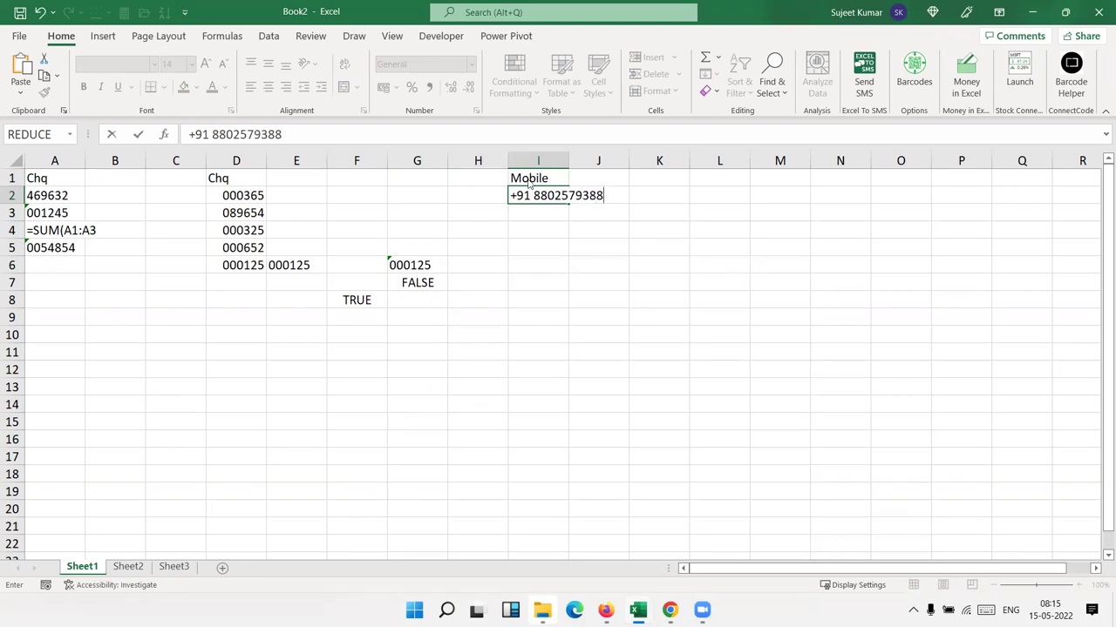
Try typing a +91 mobile number directly into I2, then clear it
key("Return")
key("Return")
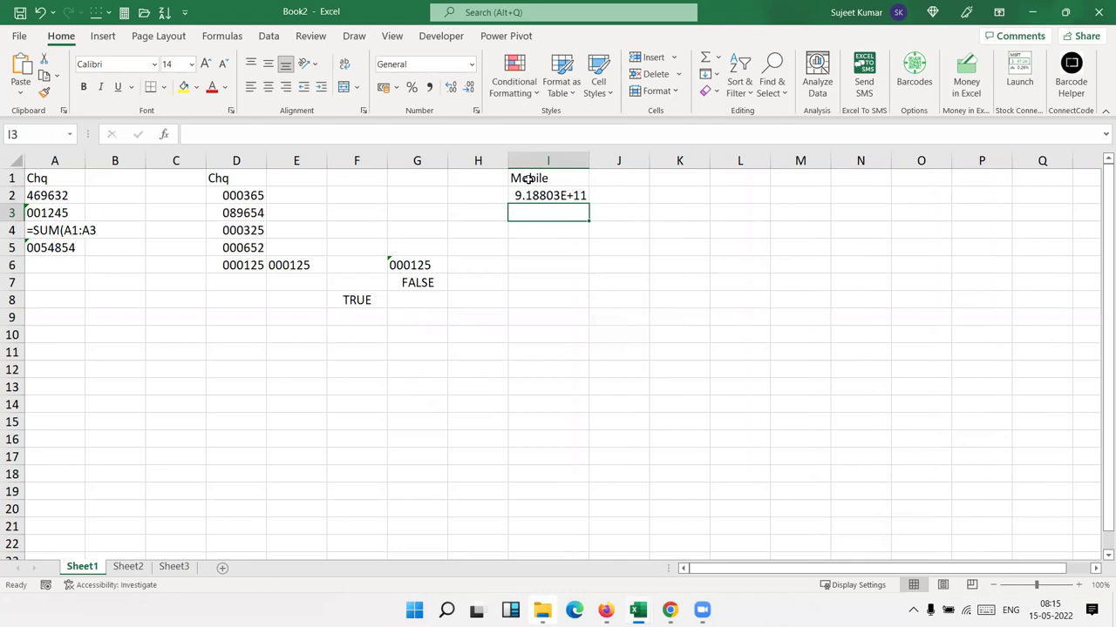
key("Up")
key("Delete")
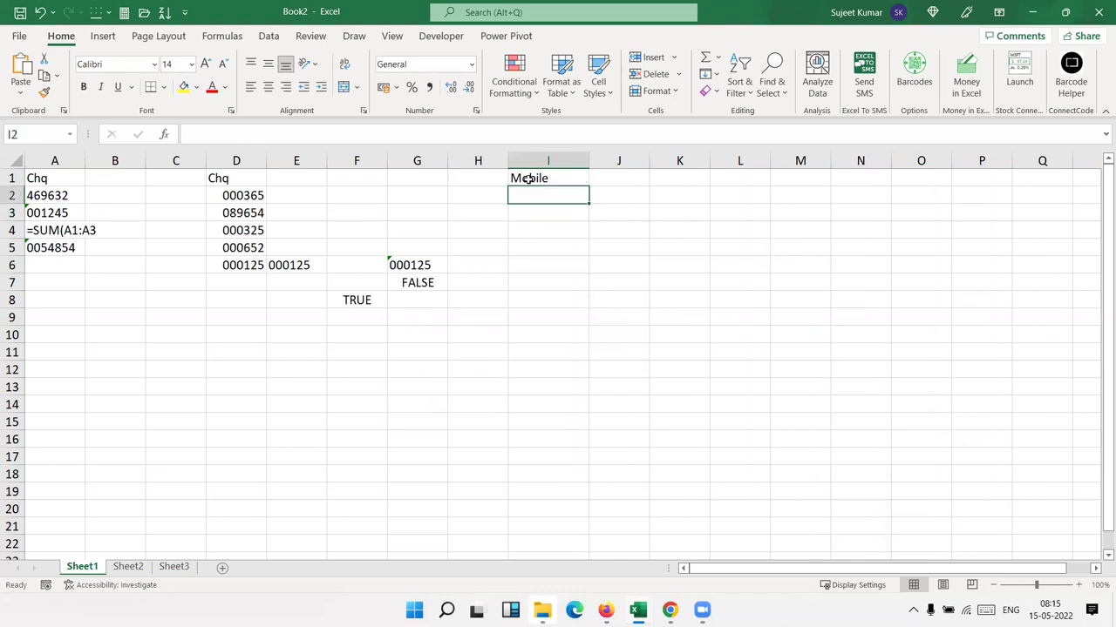
Give I2:I8 the custom format +91 0 to prefix the country code
key("shift+Down")
key("shift+Down")
key("shift+Down")
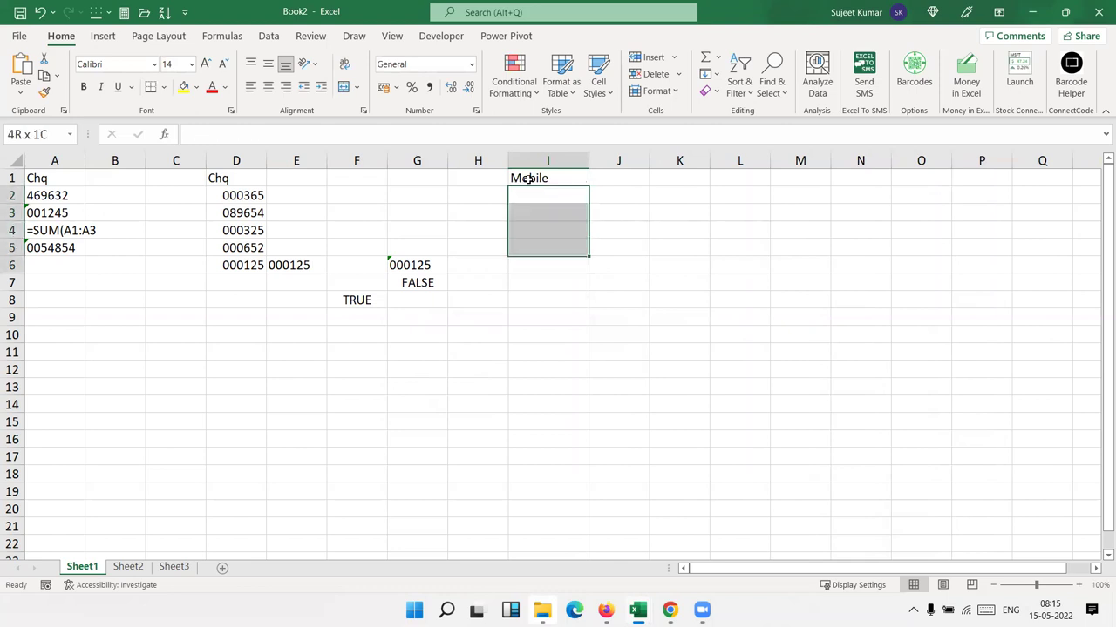
key("shift+Down")
key("shift+Down")
key("shift+Down")
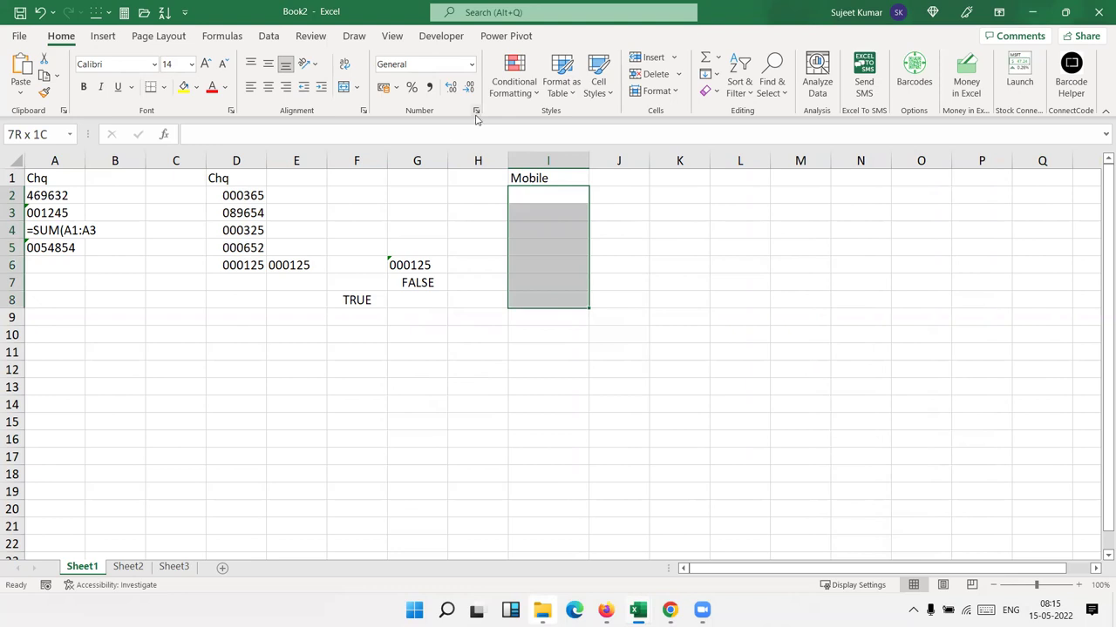
left_click(476, 110)
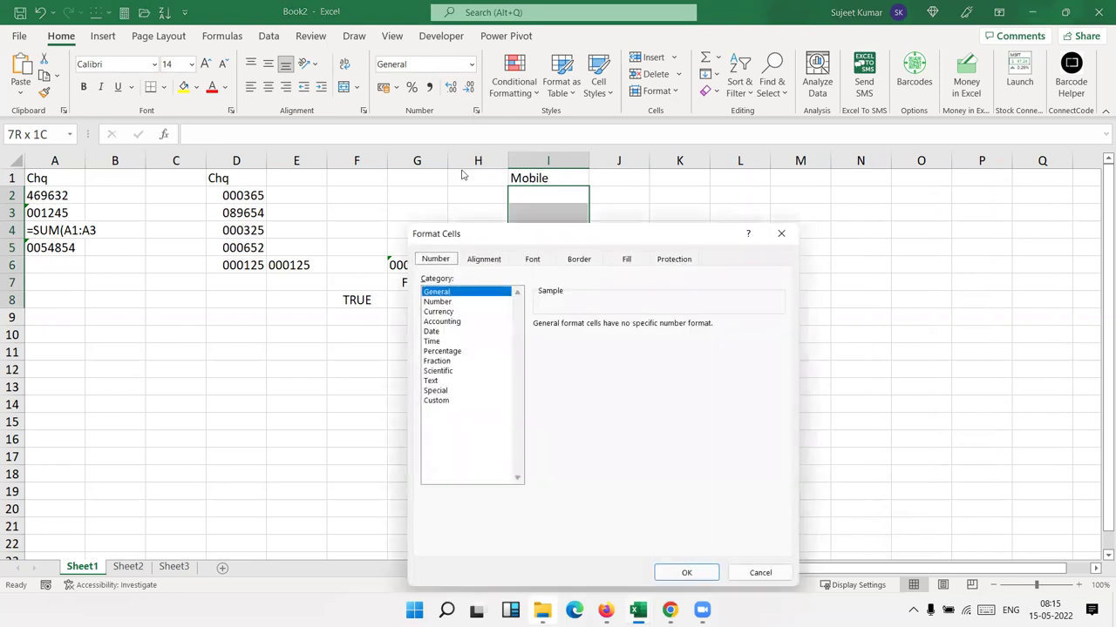
left_click(437, 401)
double_click(541, 338)
left_click(545, 337)
double_click(543, 337)
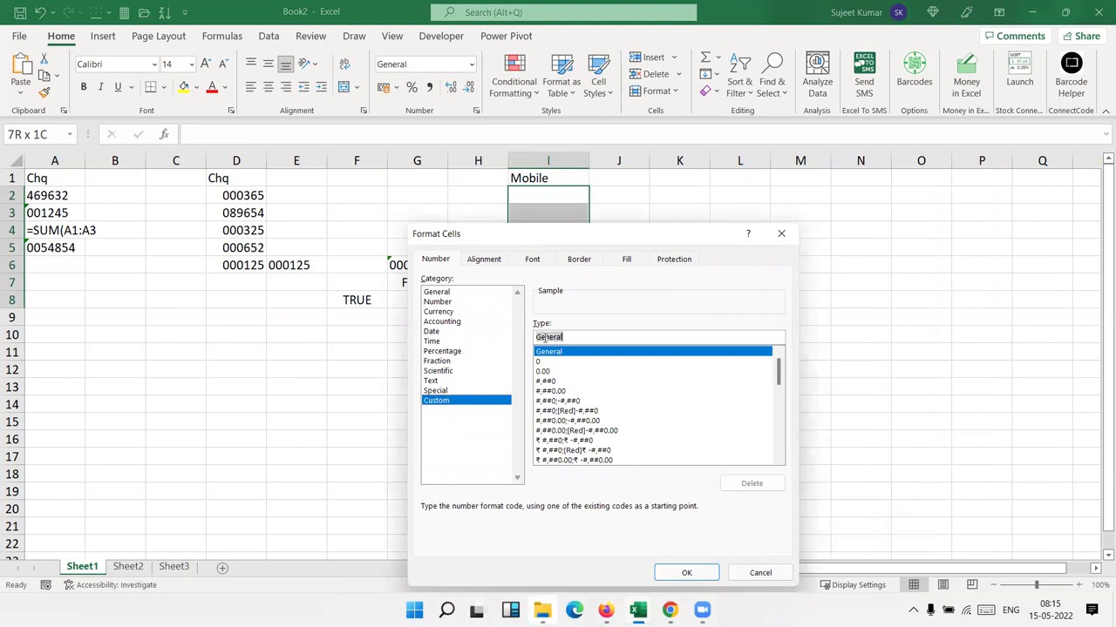
type("+91 ")
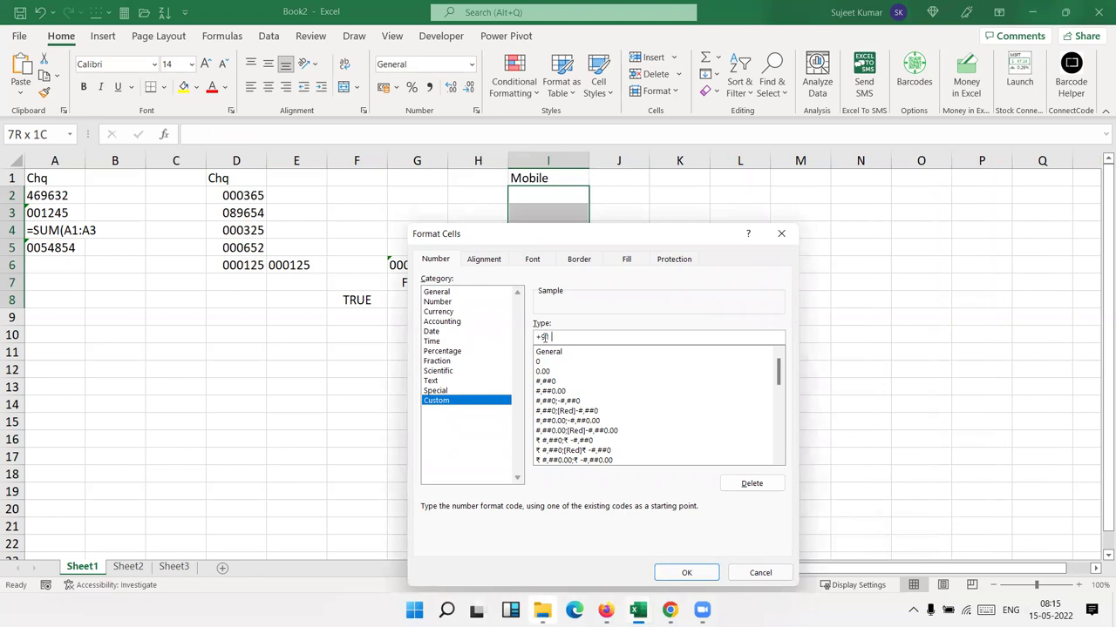
type("0")
key("Return")
Enter a 10-digit mobile number in I2 so it displays with the +91 prefix
key("Up")
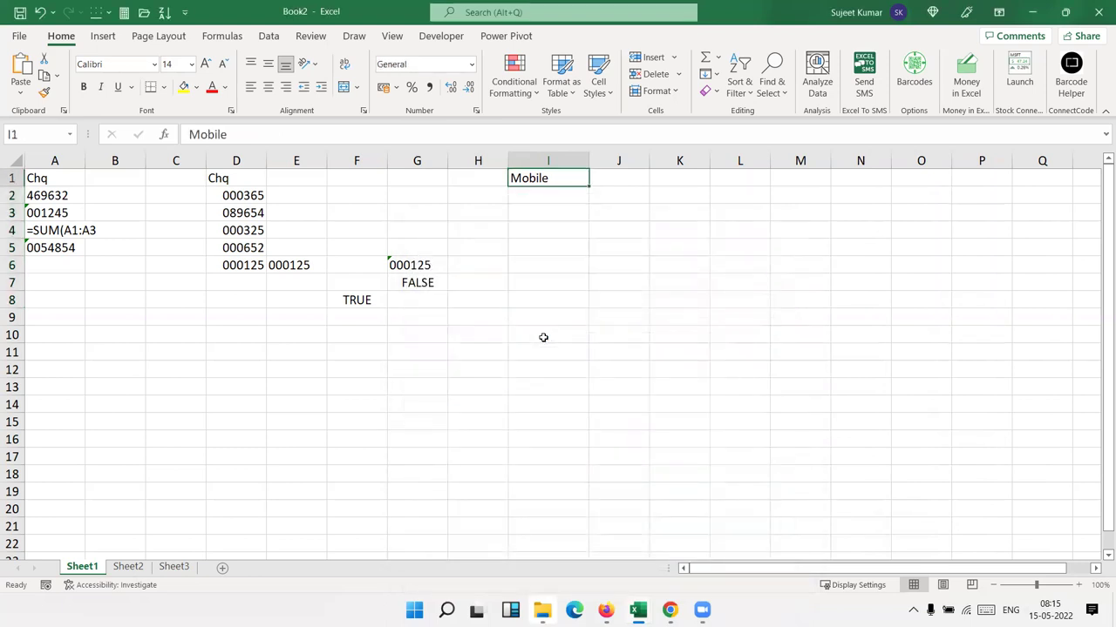
key("Down")
key("Return")
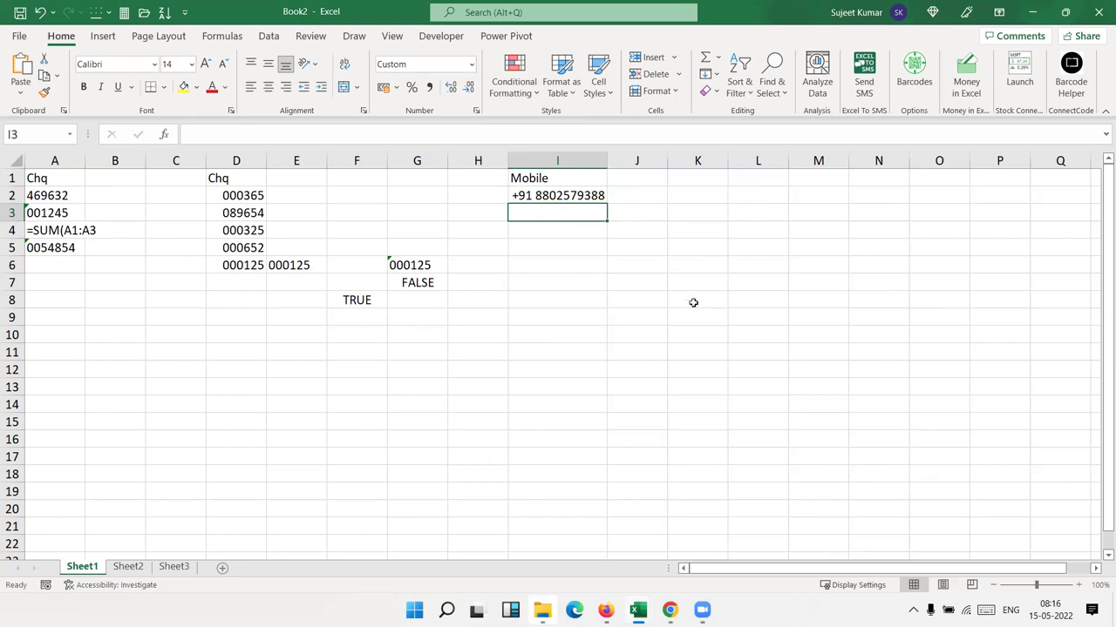
Add the header ID in J1
left_click(632, 171)
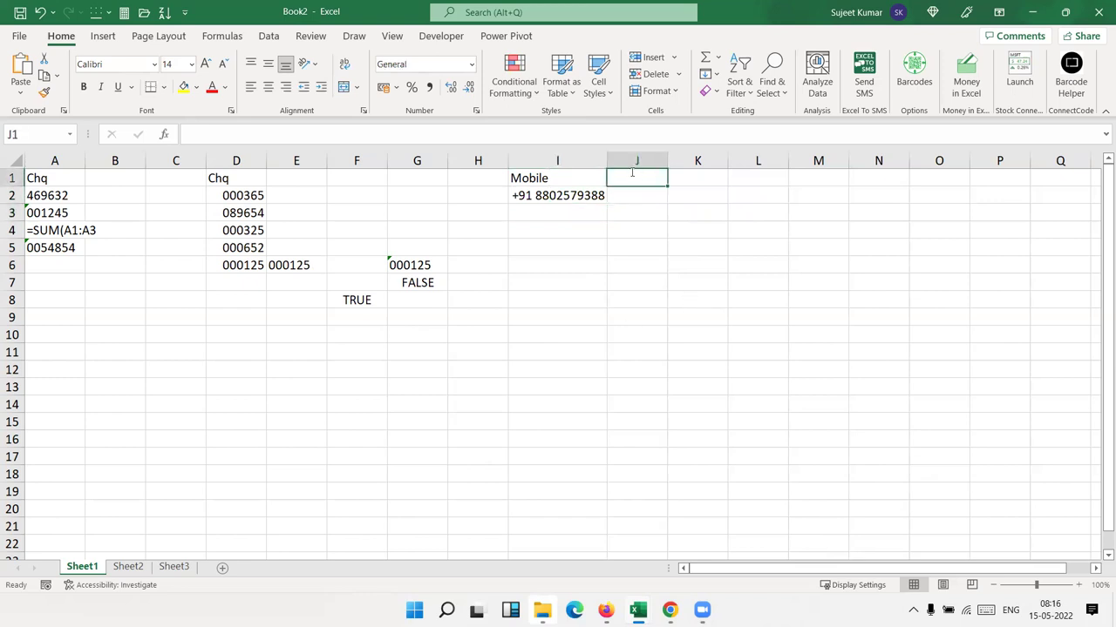
type("ID")
key("Return")
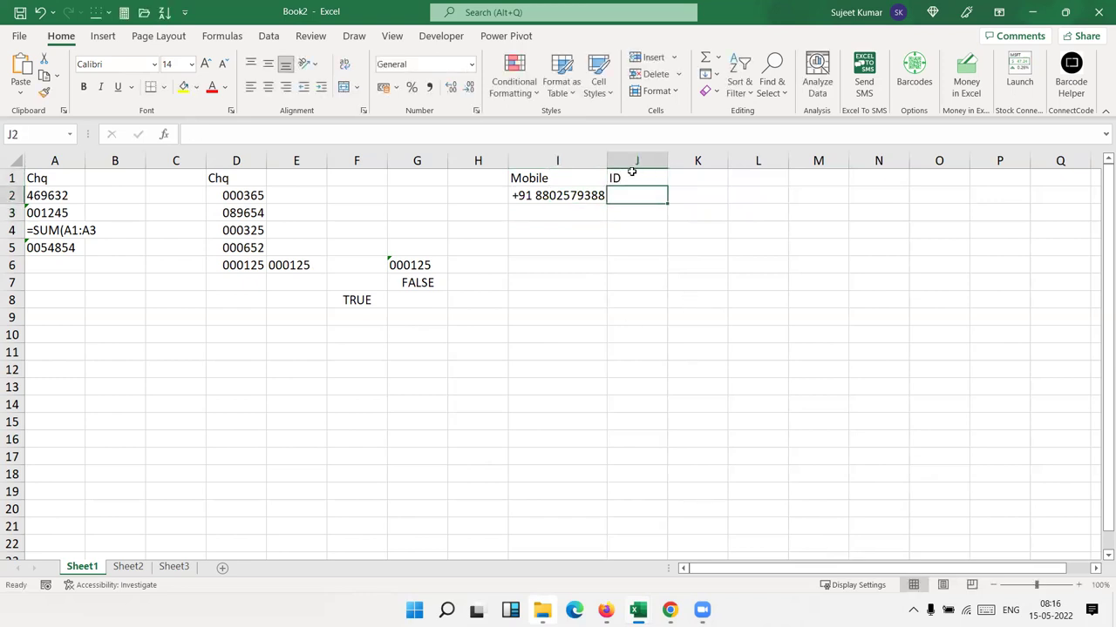
Give J2:J8 the custom format ### - ### - ###
key("shift+Down")
key("shift+Down")
key("shift+Down")
key("shift+Down")
key("shift+Down")
key("shift+Down")
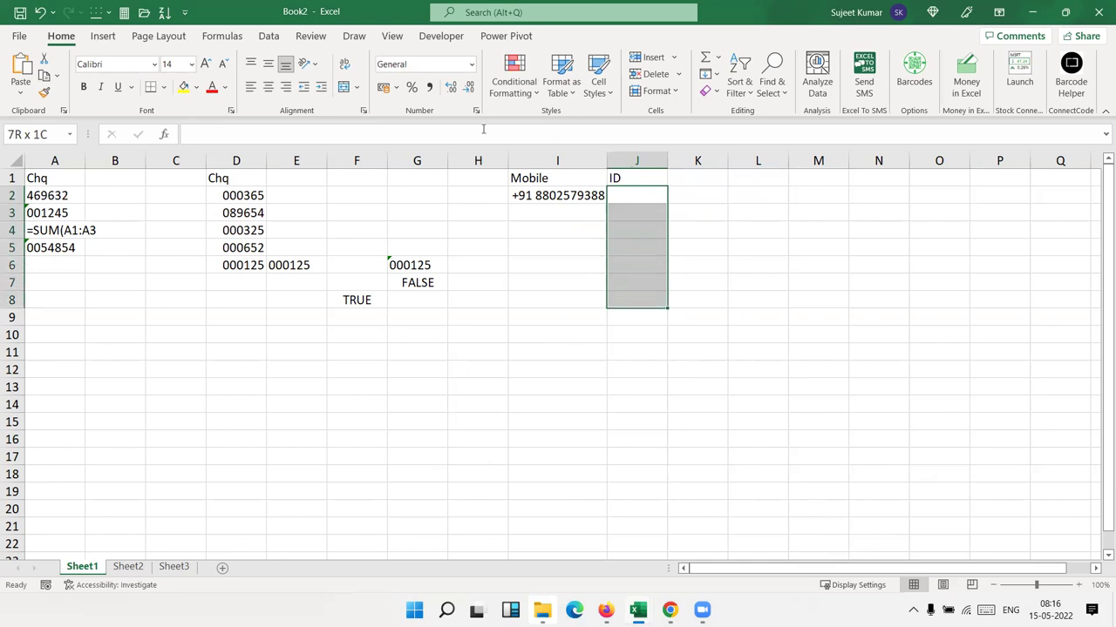
left_click(476, 111)
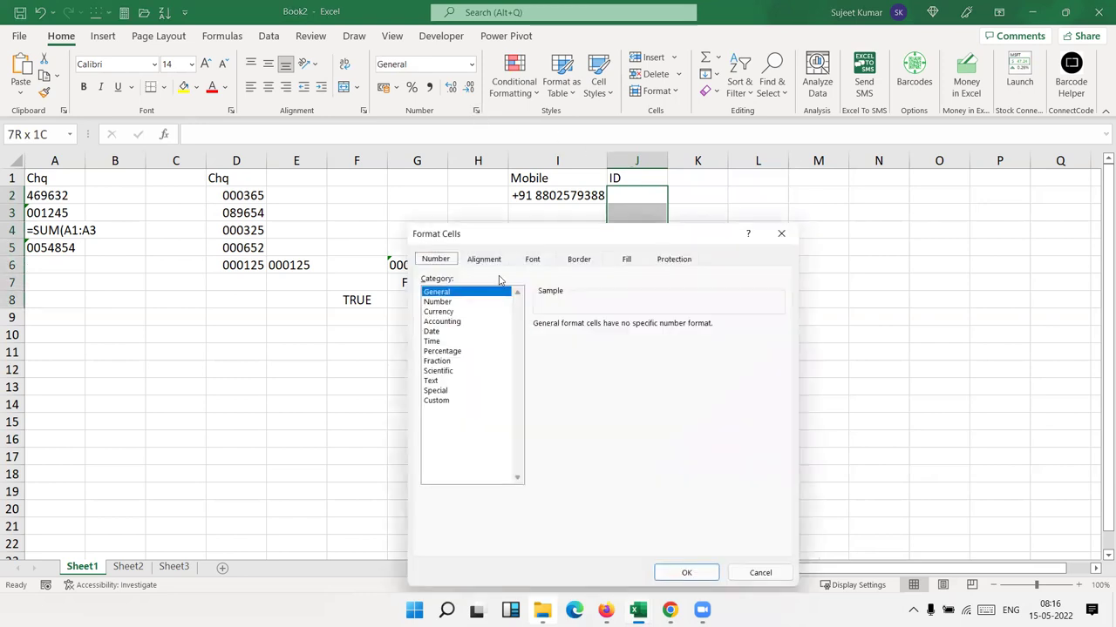
left_click(436, 400)
double_click(556, 336)
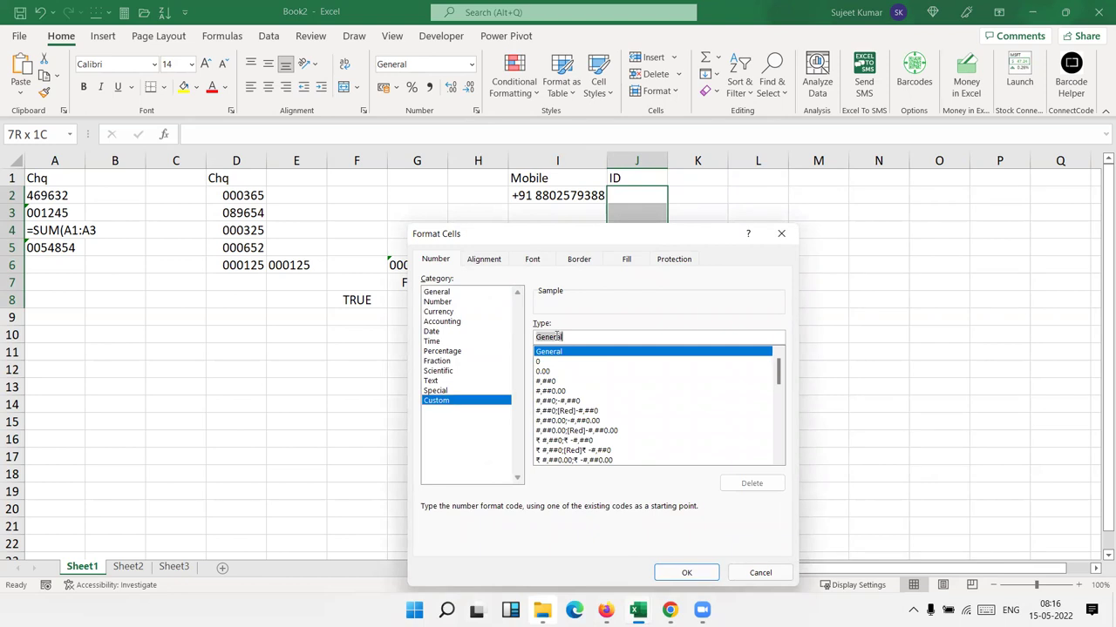
type("### - ####")
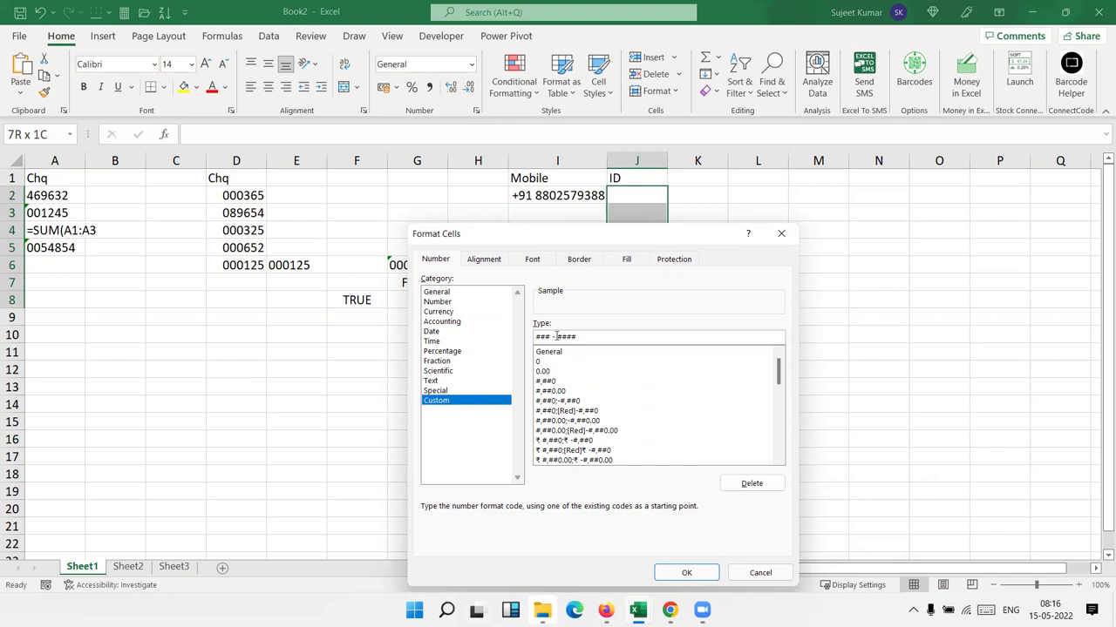
key("BackSpace")
type("###")
left_click(686, 573)
Enter a nine-digit ID in J2 so it shows as three dash-separated groups
key("Up")
key("Down")
key("F2")
type("123654789")
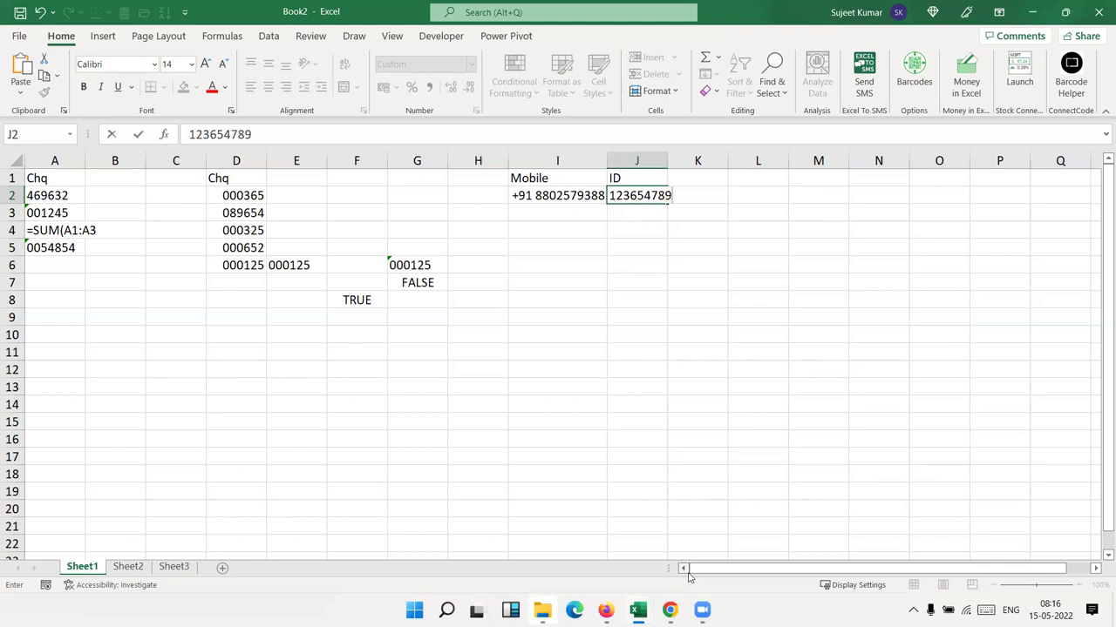
key("Return")
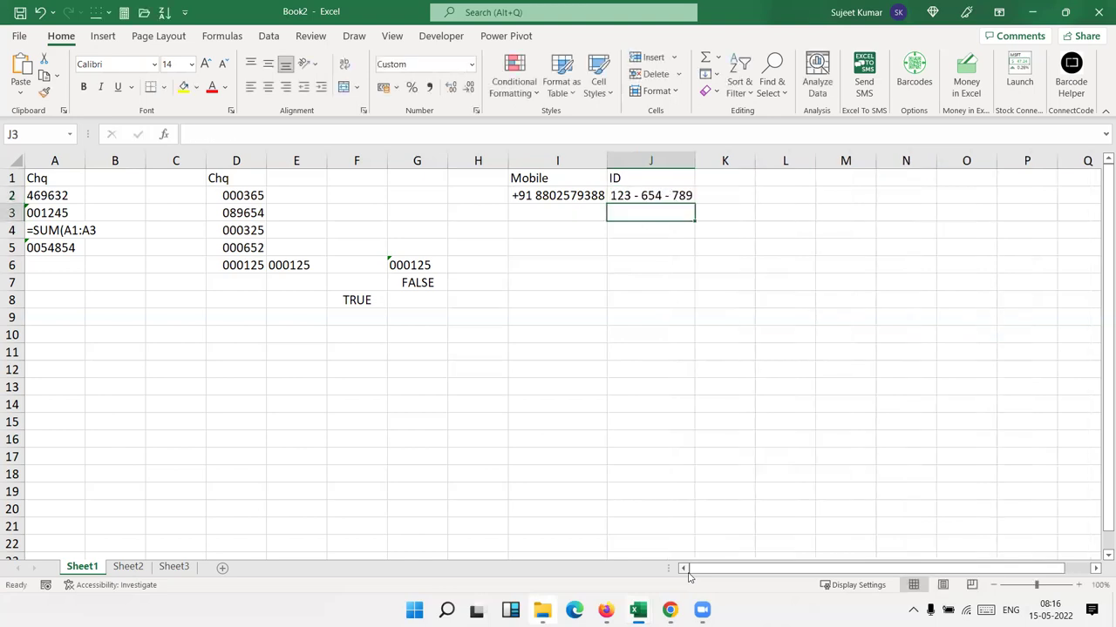
key("Up")
key("Up")
key("Right")
Add the header CC in K1
key("Down")
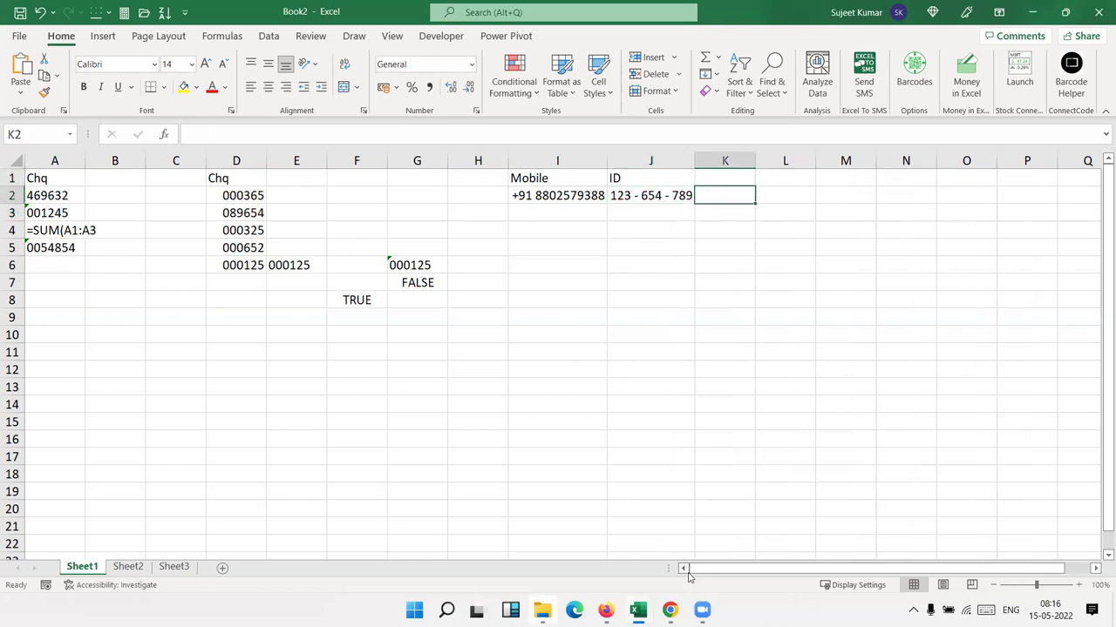
key("shift+Down")
key("shift+Down")
key("Up")
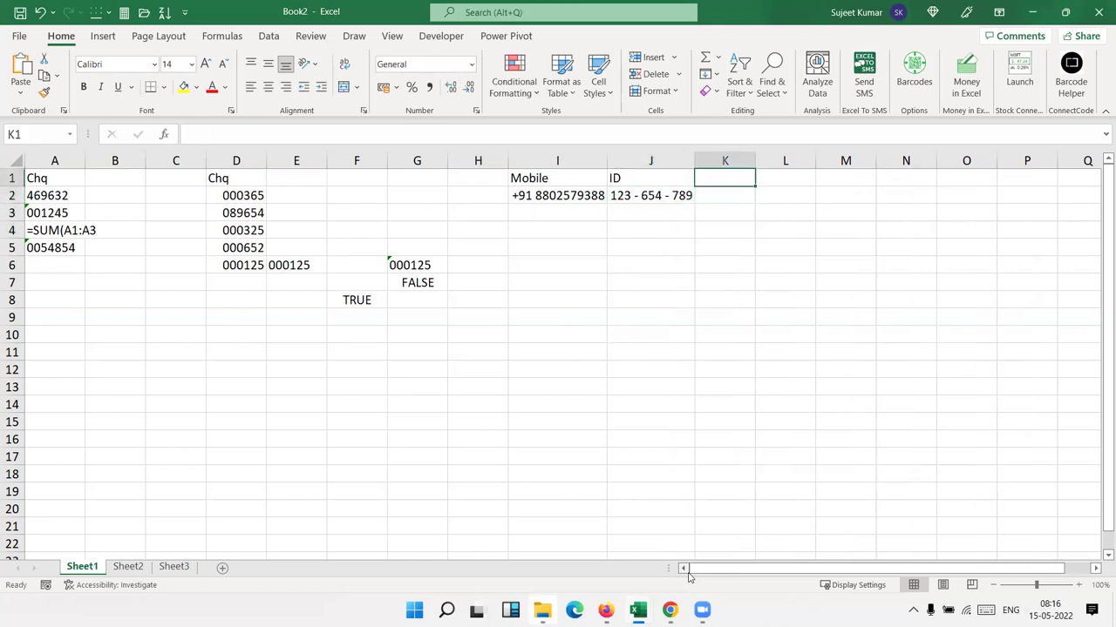
type("CC")
key("Return")
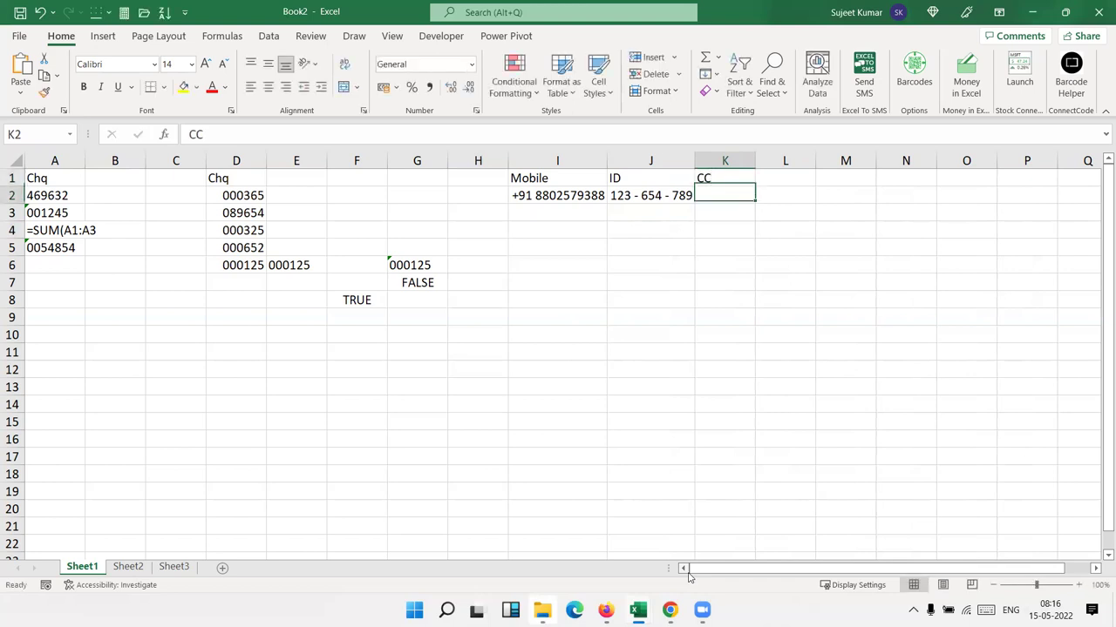
Type a card number with #### middle groups into K2 as plain text
key("shift+Down")
key("shift+Down")
key("Up")
key("Down")
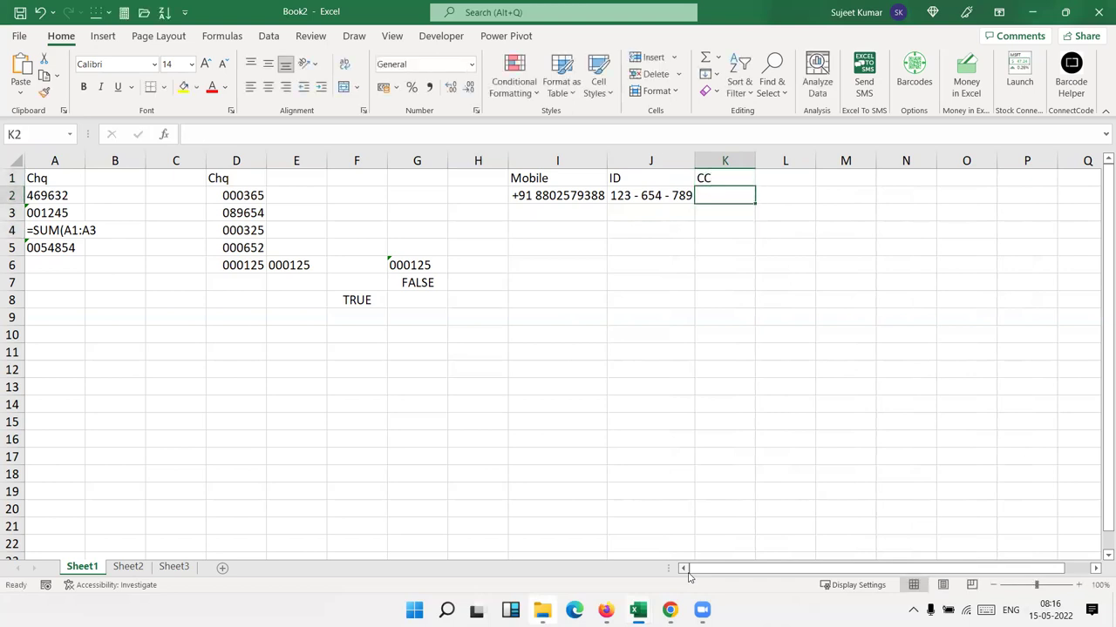
type("1254 ####")
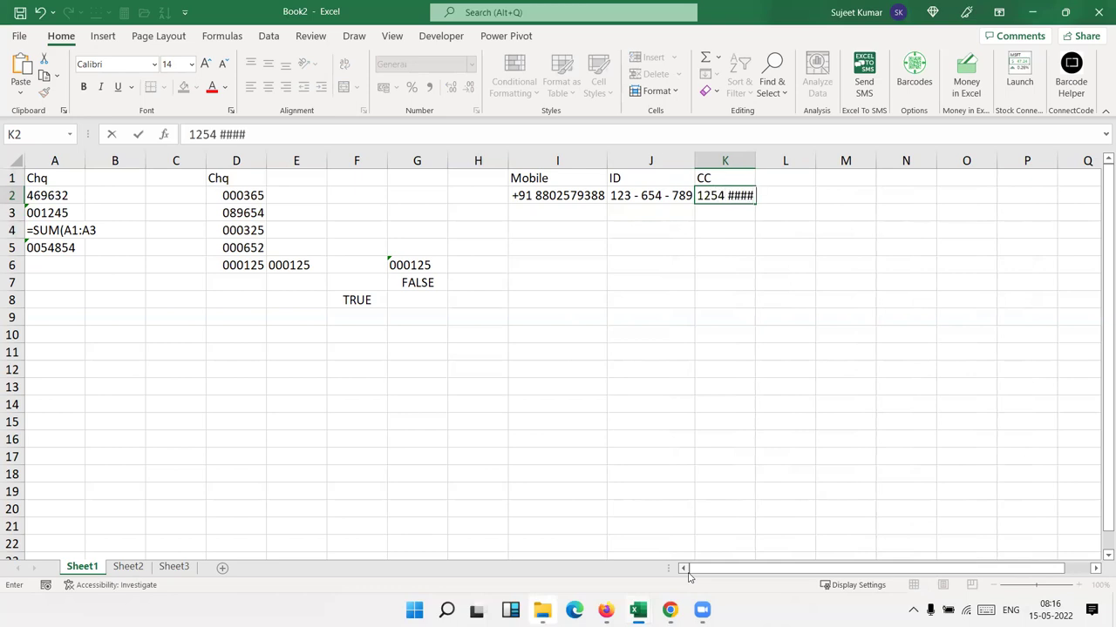
type(" #### 7896")
key("Return")
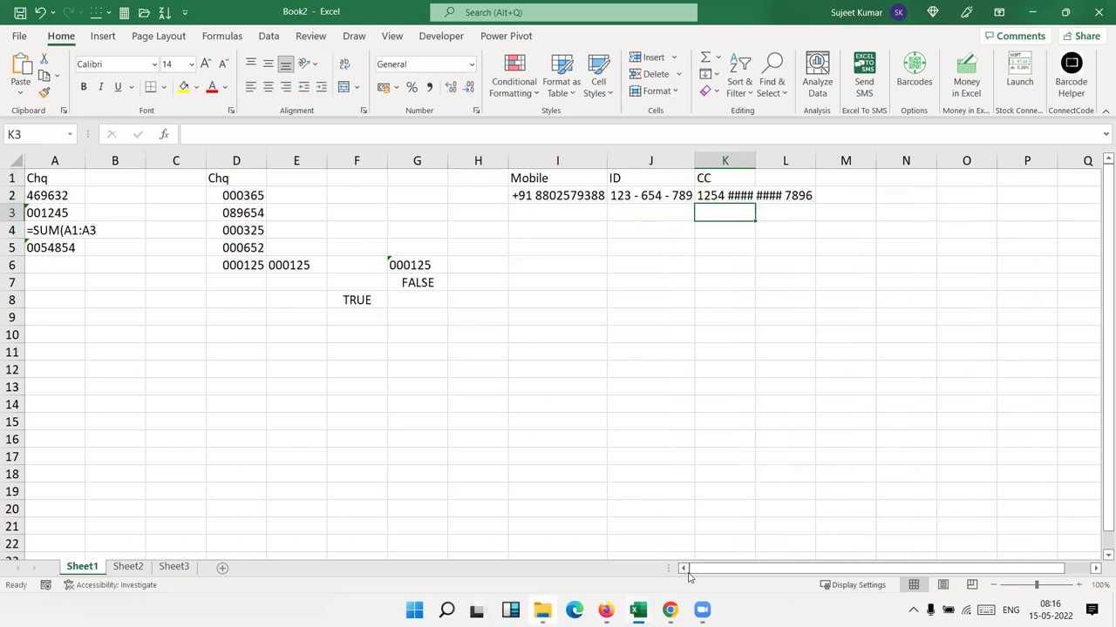
key("shift+Down")
key("shift+Down")
key("shift+Down")
key("shift+Down")
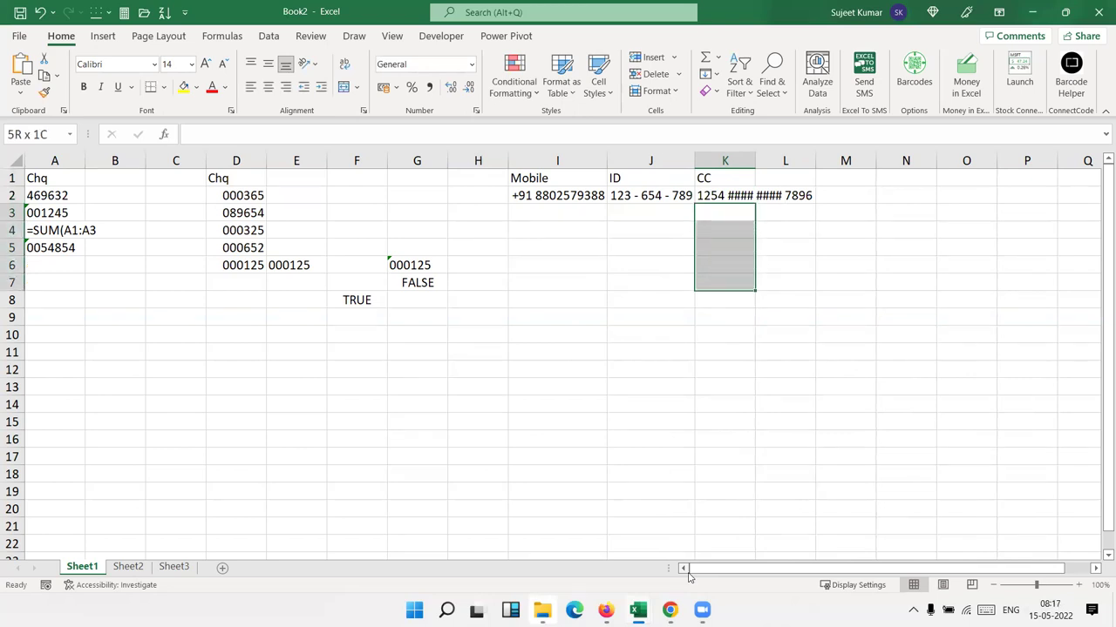
left_click(702, 196)
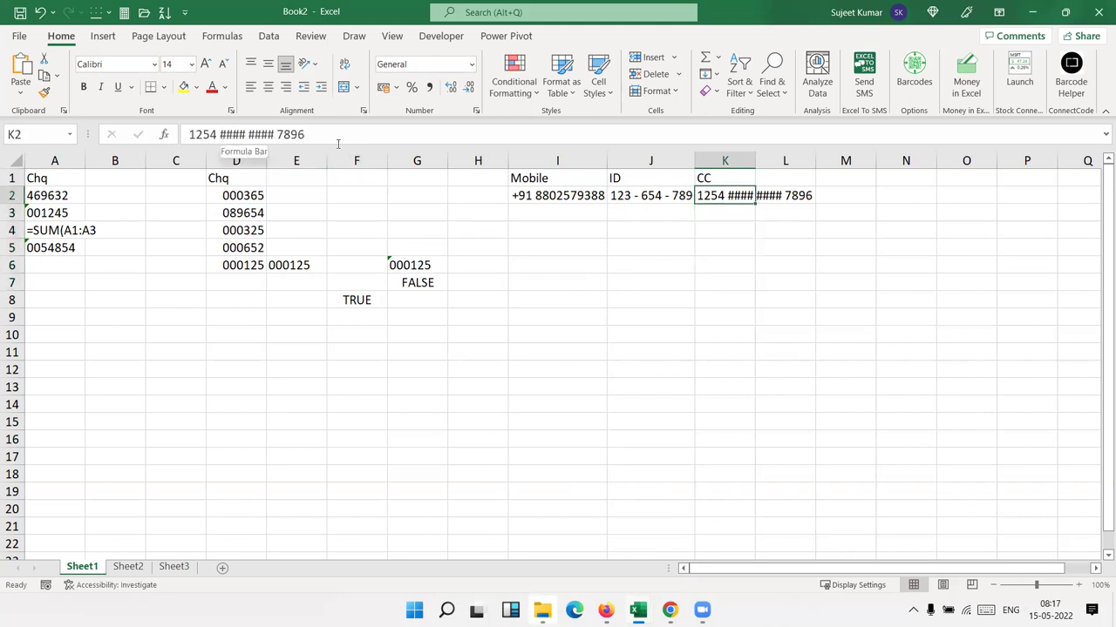
Give K3:K8 the custom format 0000 "XXXX XXXX" 0000
left_click(708, 225)
key("Up")
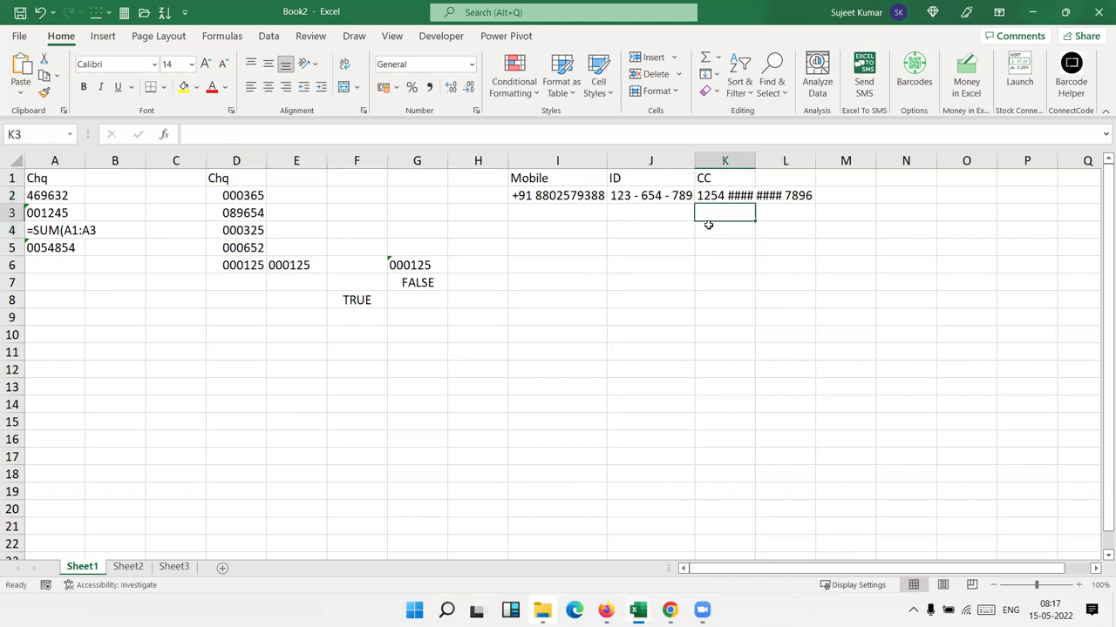
key("shift+Down")
key("shift+Down")
key("shift+Down")
key("shift+Down")
key("shift+Down")
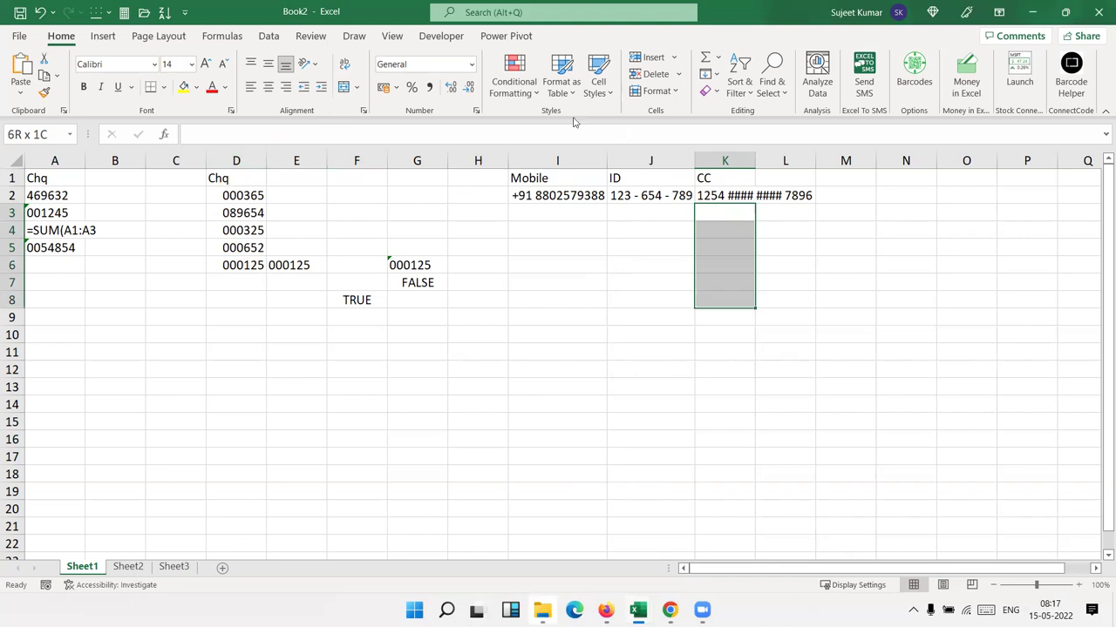
left_click(476, 111)
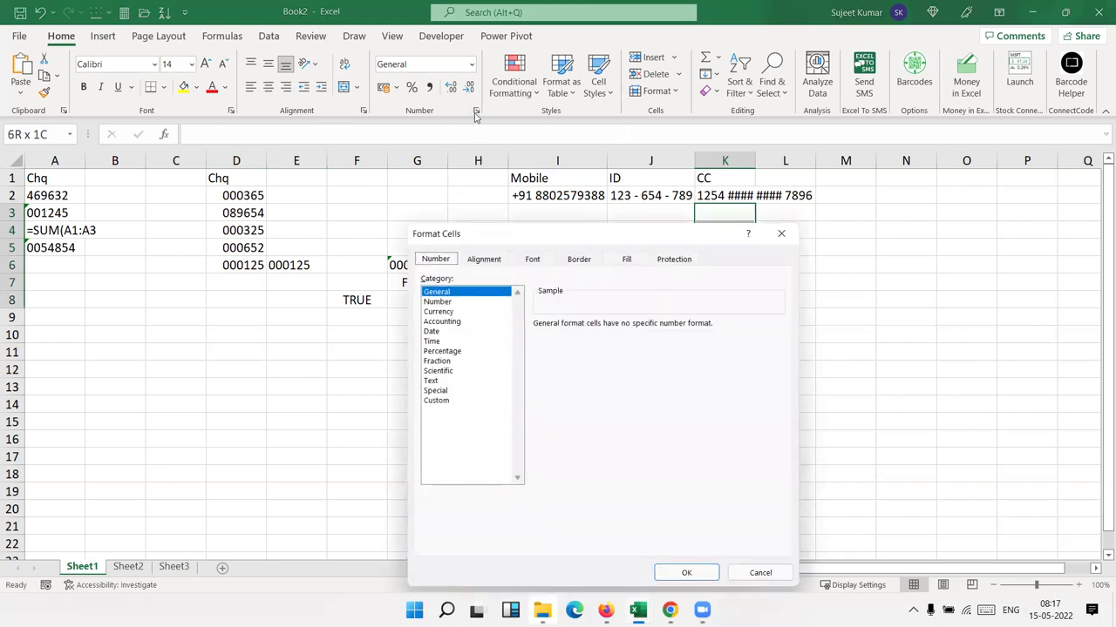
left_click(438, 402)
left_click(560, 336)
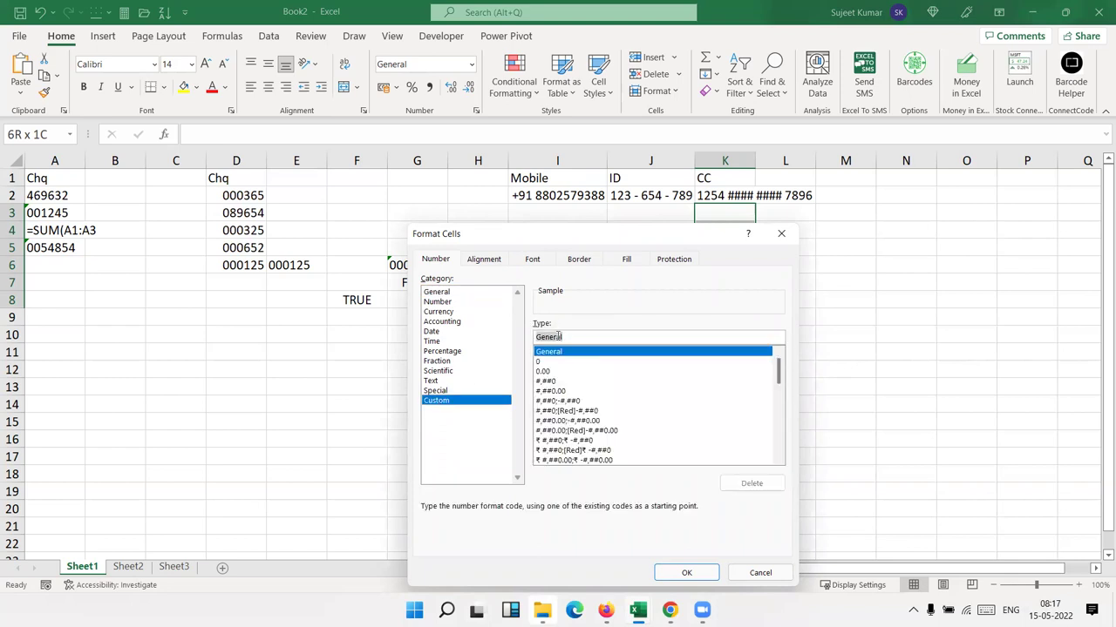
type("0000 ")
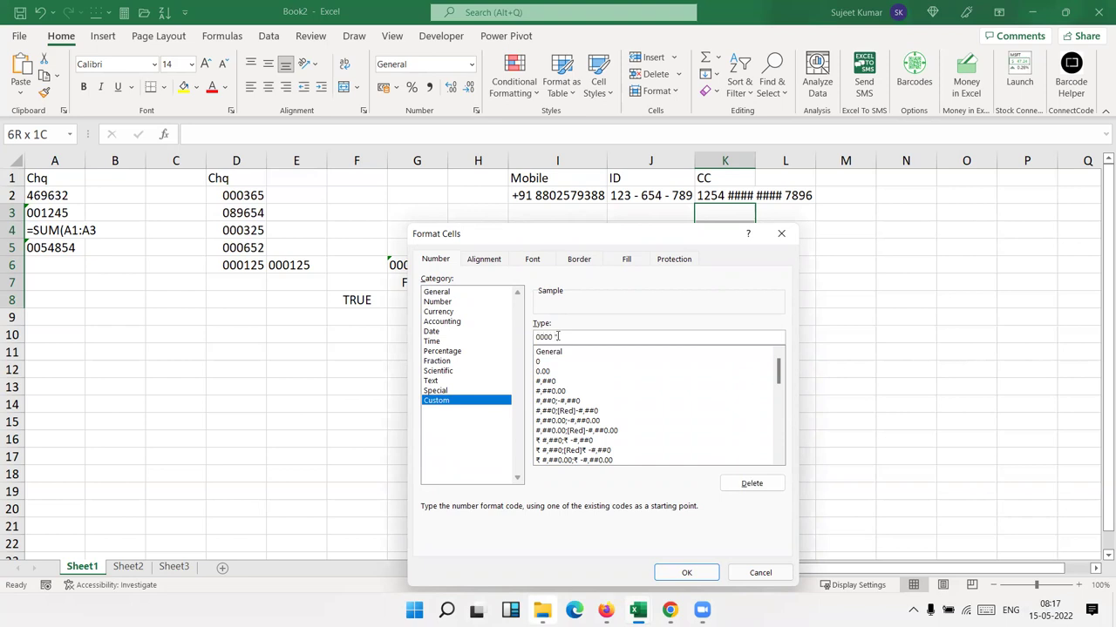
type("\"")
type("XXX")
type("X XXXX")
type("\" ")
type("0000")
key("Return")
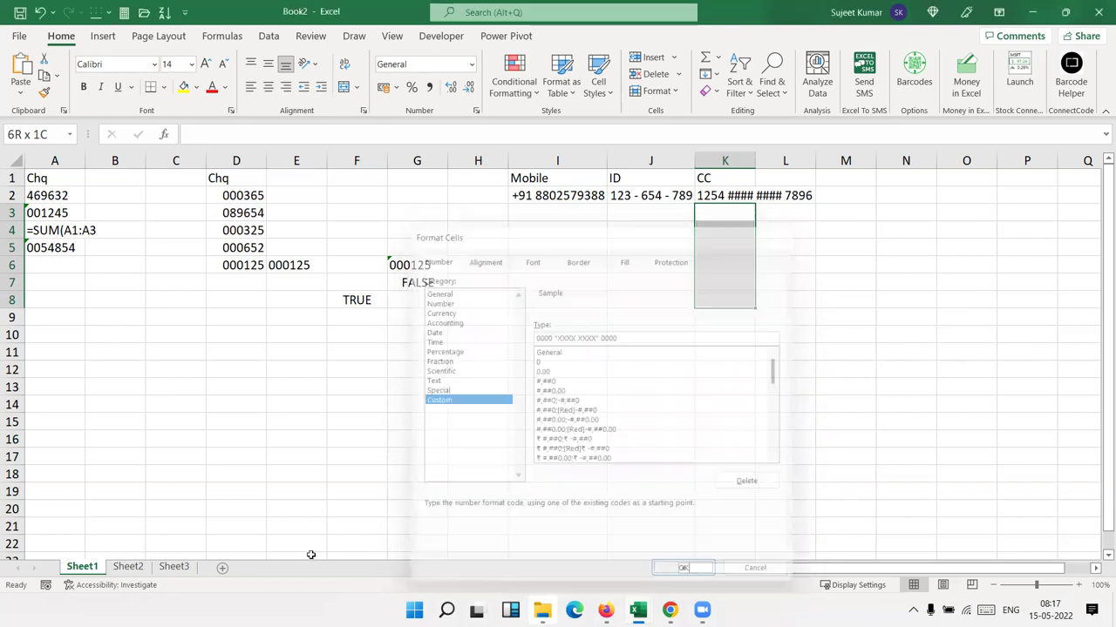
Enter a card number in K3 so its middle digits display as XXXX XXXX
key("Up")
key("Down")
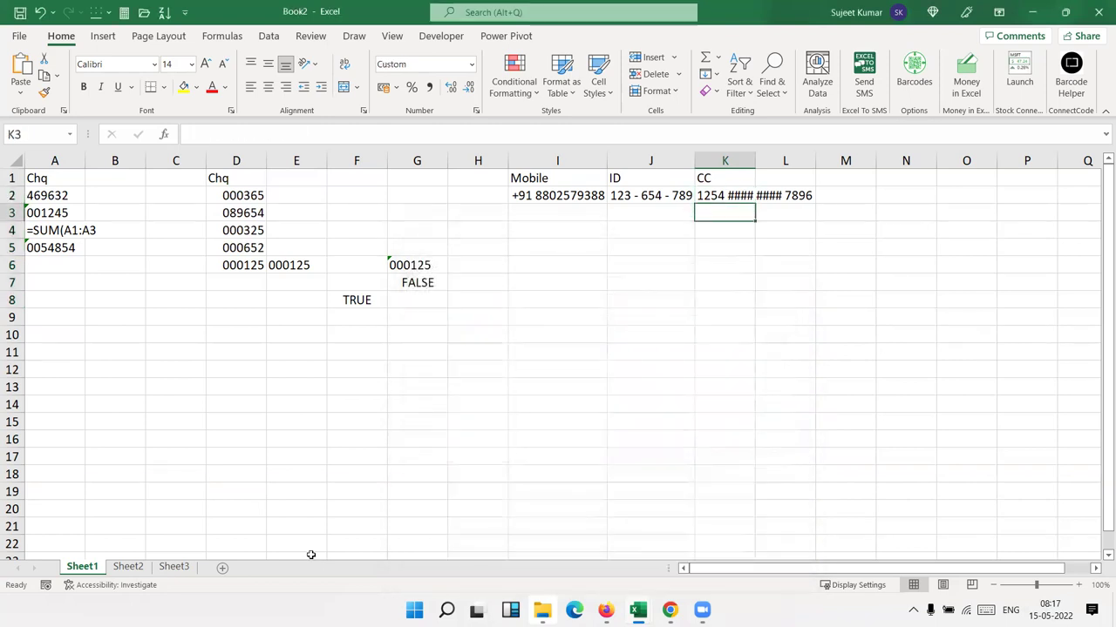
type("8521")
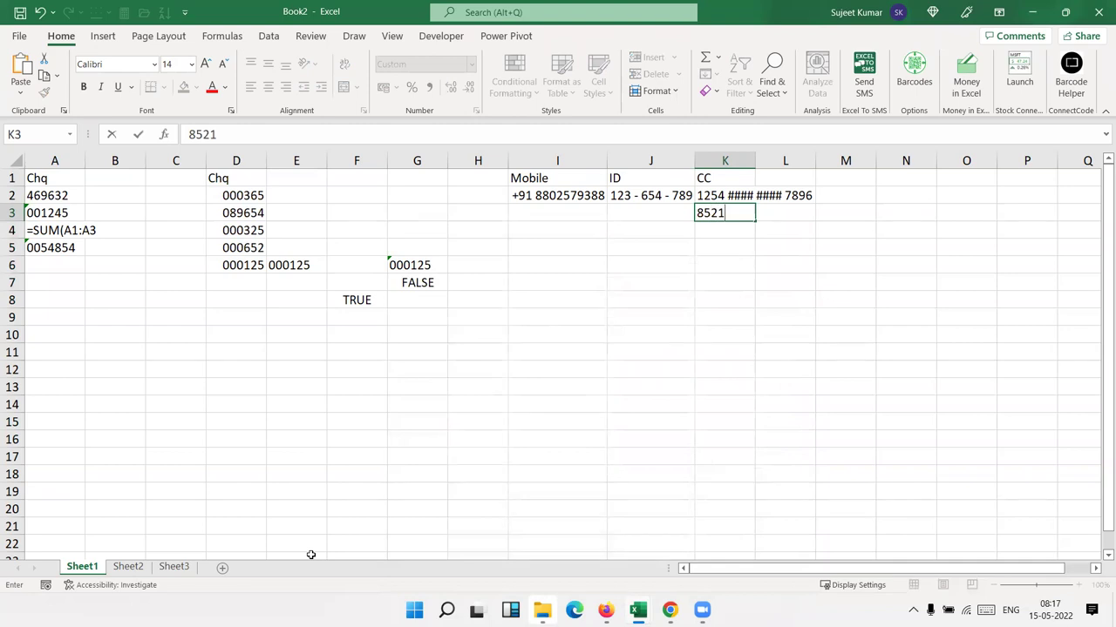
type("3698")
key("ctrl+Return")
key("Return")
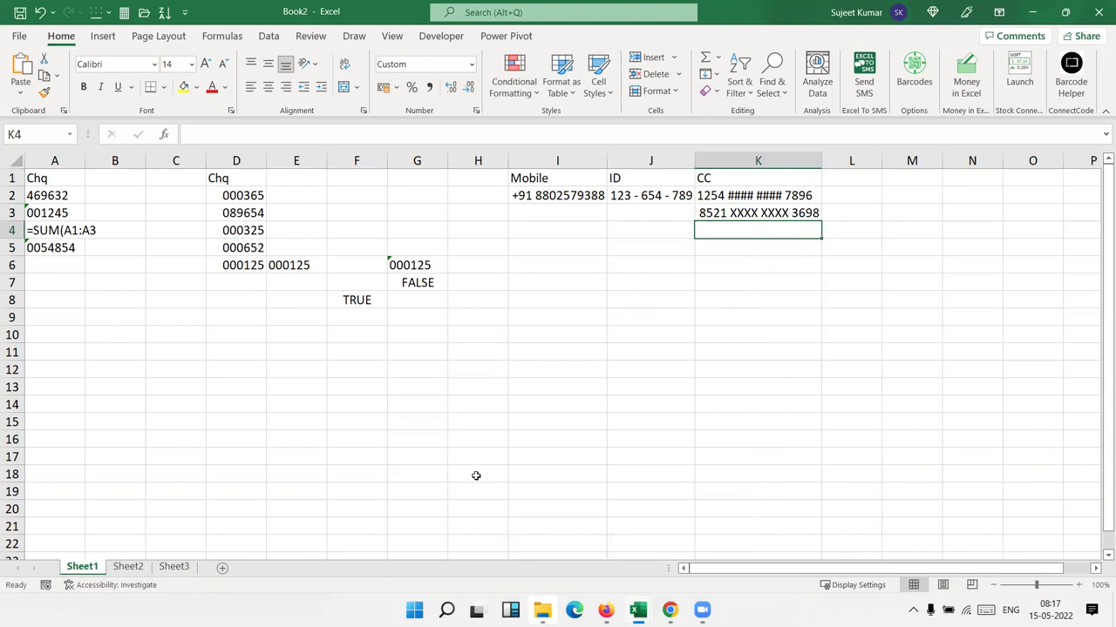
left_click(644, 233)
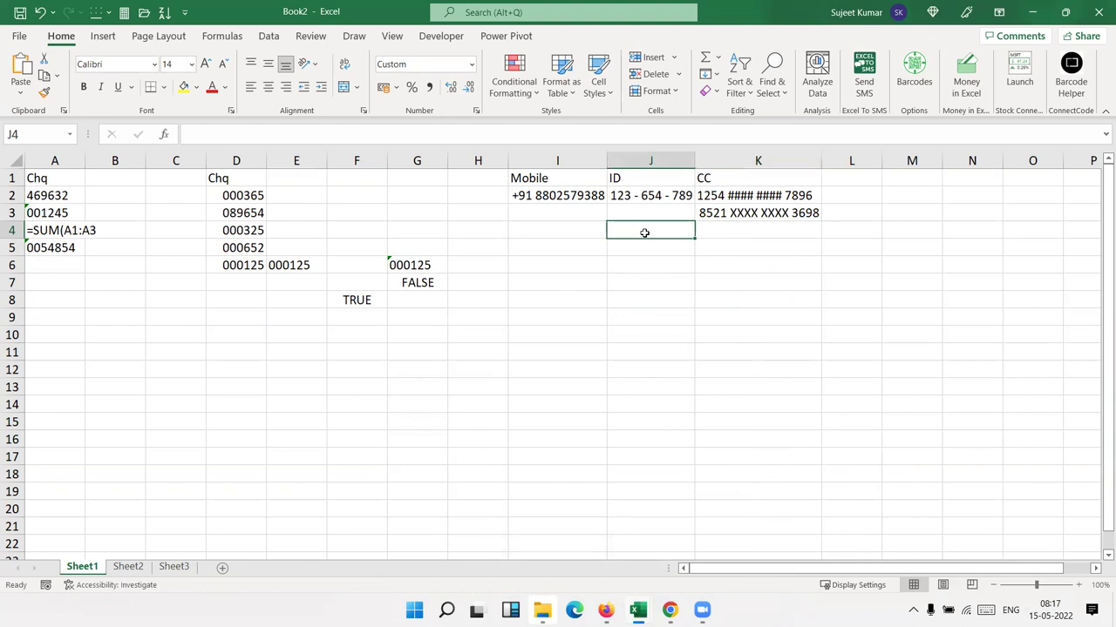
left_click(542, 215)
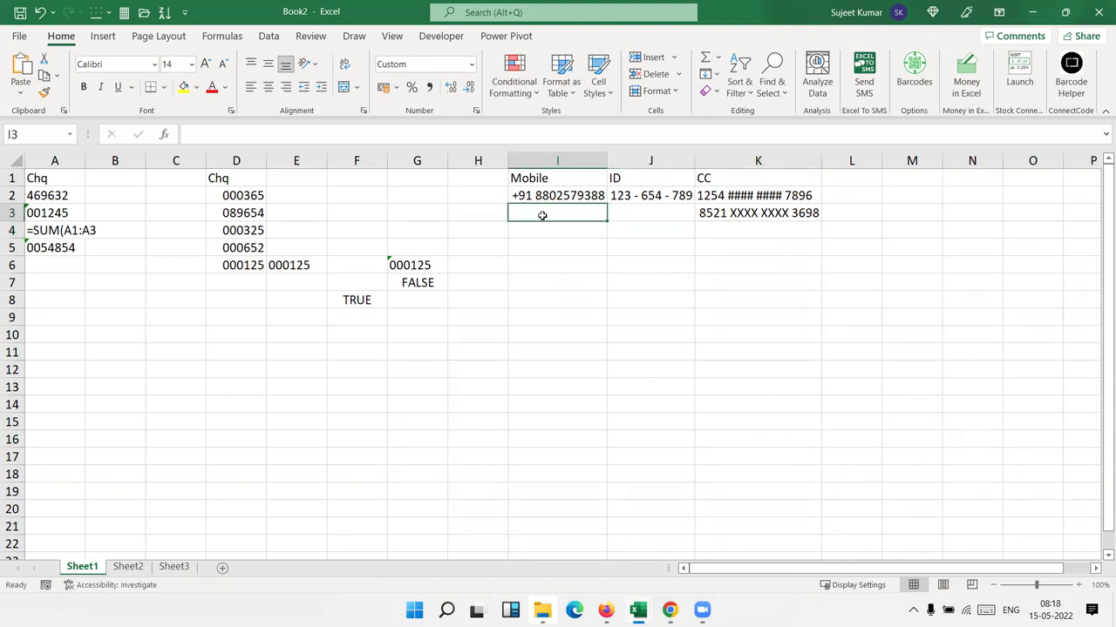
Enter the number 1500 in D12
left_click(247, 366)
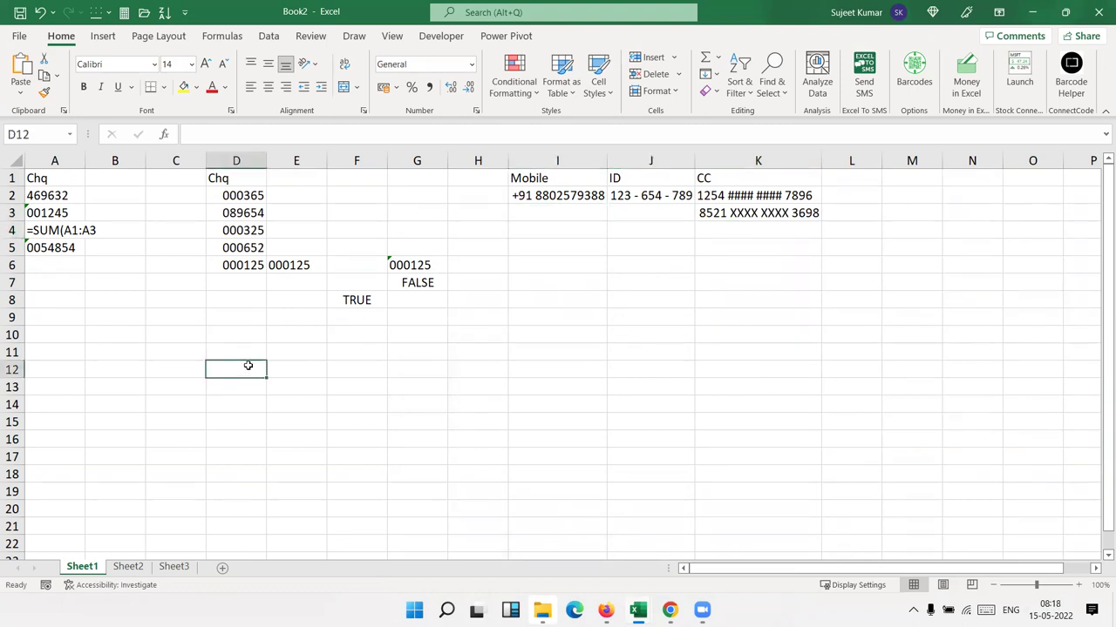
type("1500")
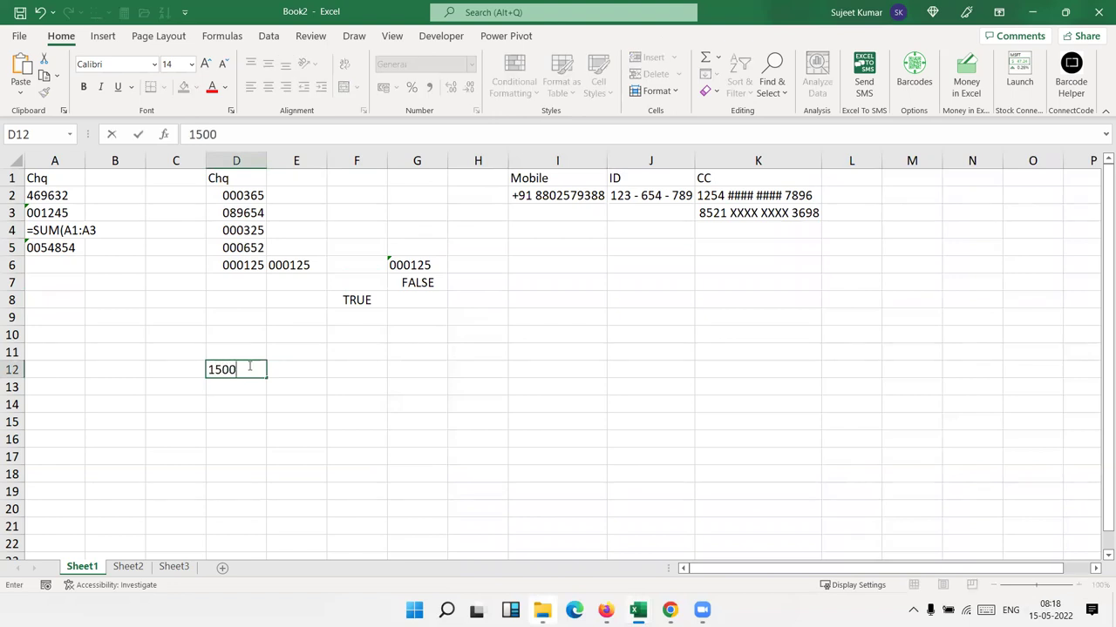
key("Return")
Type MRP 1500 in E12 and enter =E12+20 in F12, producing #VALUE!
left_click(248, 367)
key("Tab")
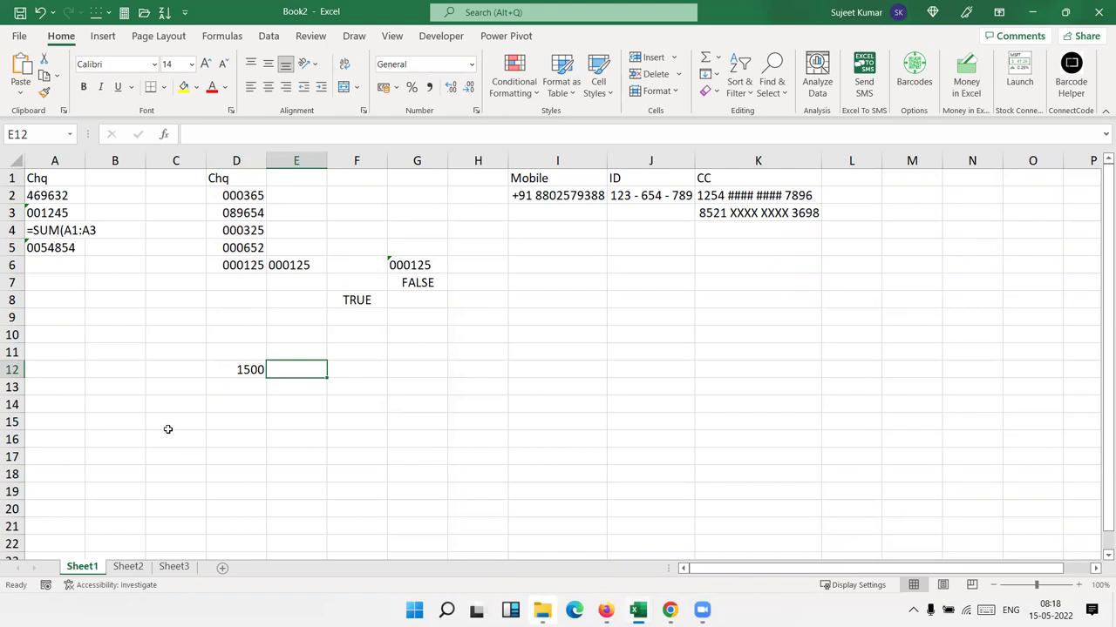
type("MRP 1500")
key("Return")
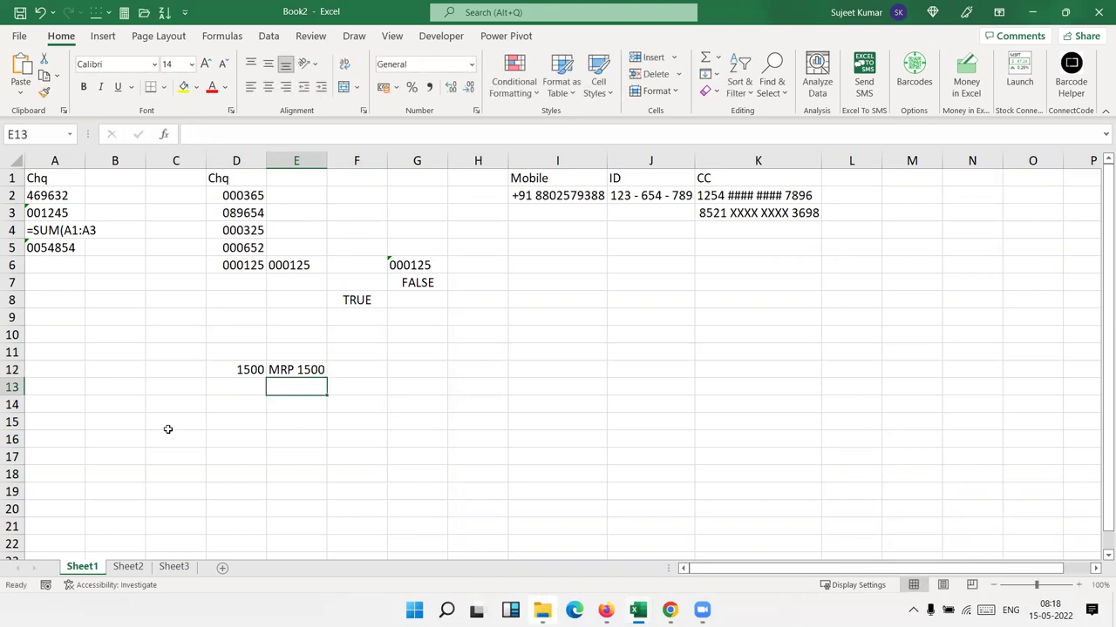
key("Up")
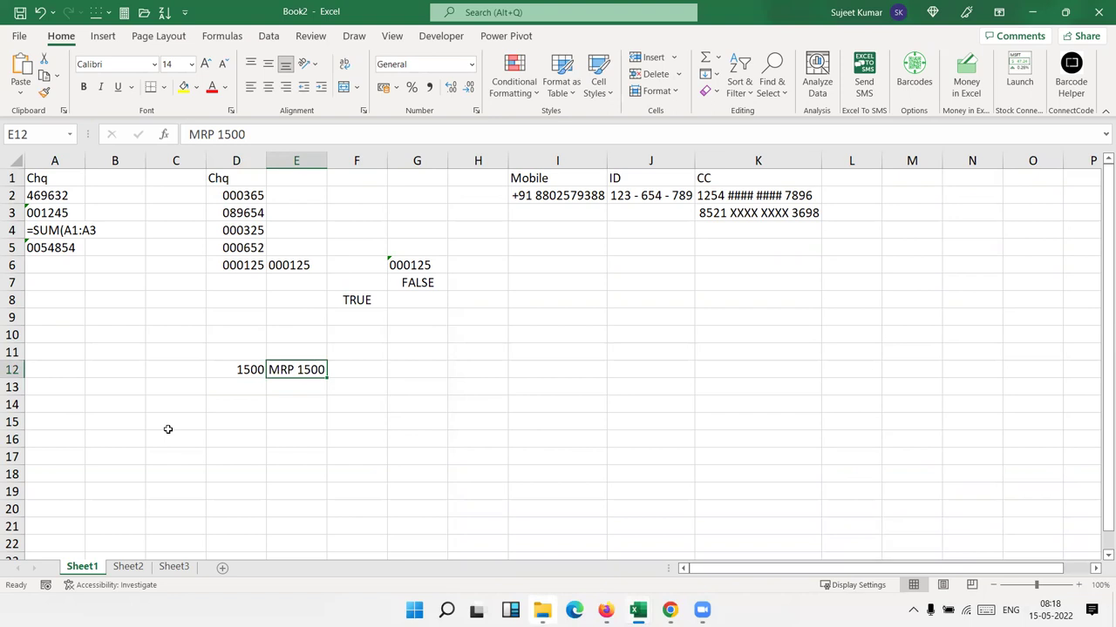
key("Right")
type("=")
key("Left")
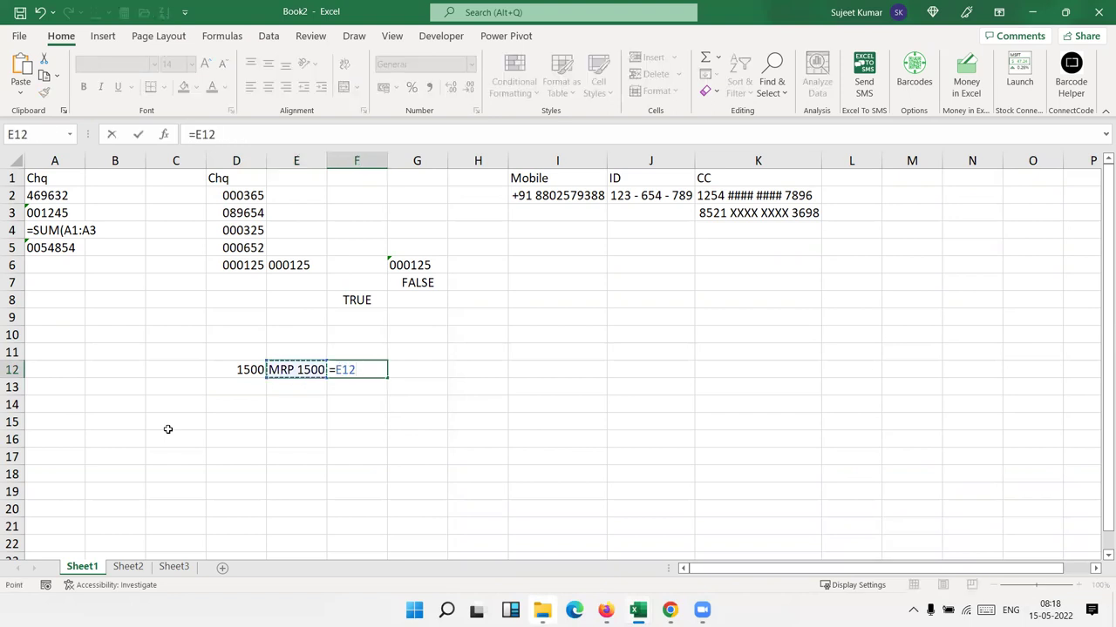
type("+20")
key("Return")
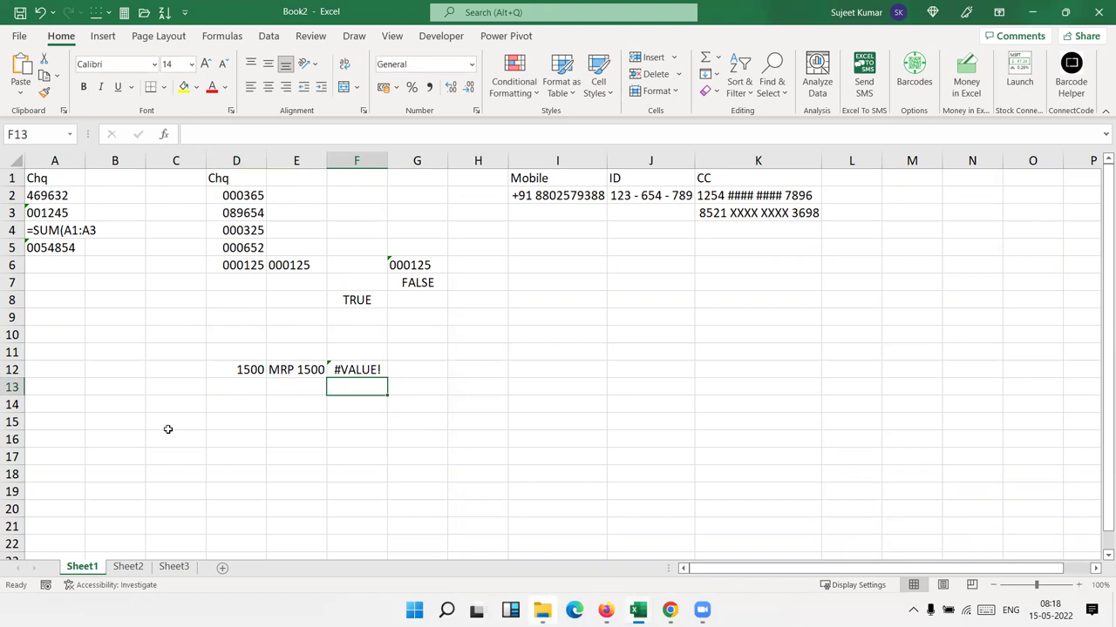
key("Up")
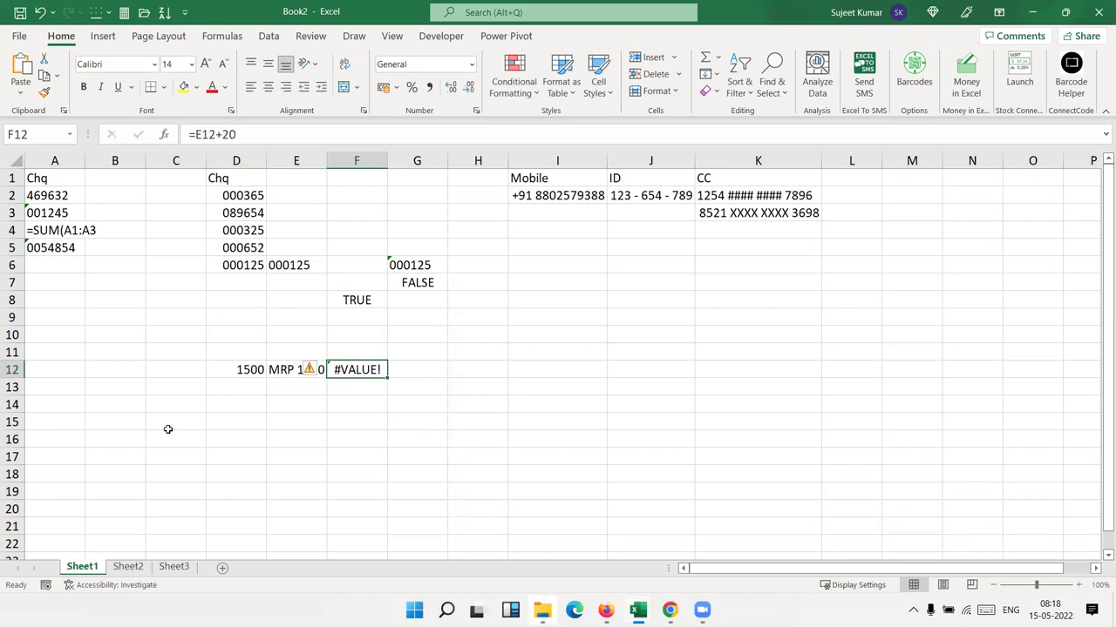
Clear the MRP 1500 text and the error formula from E12:F12
key("Left")
key("shift+Right")
key("shift+Right")
key("shift+Left")
key("Delete")
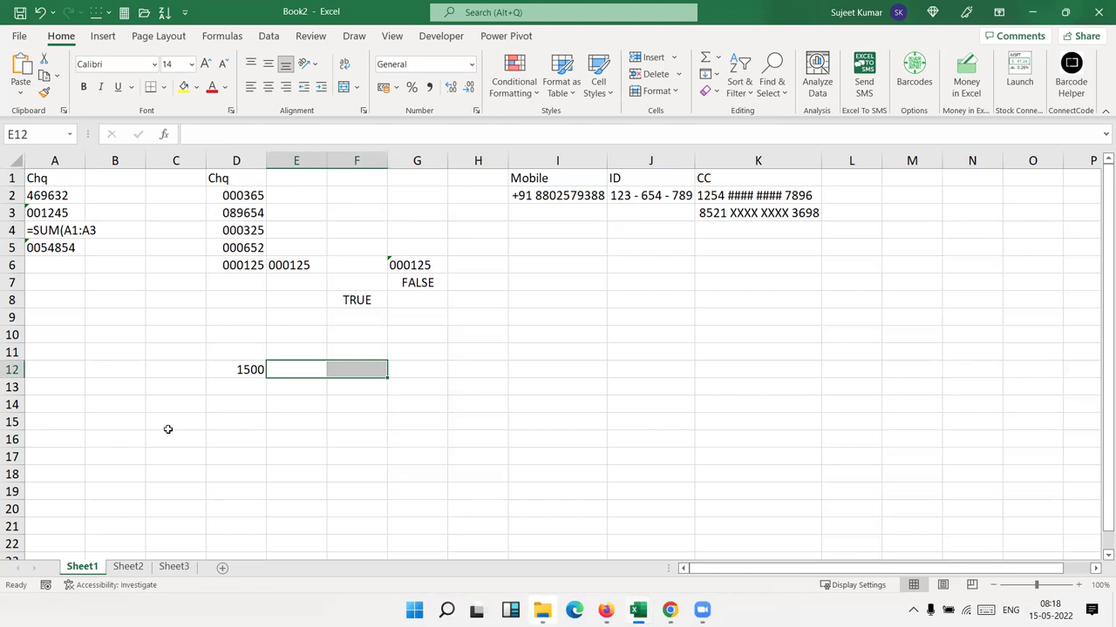
key("Left")
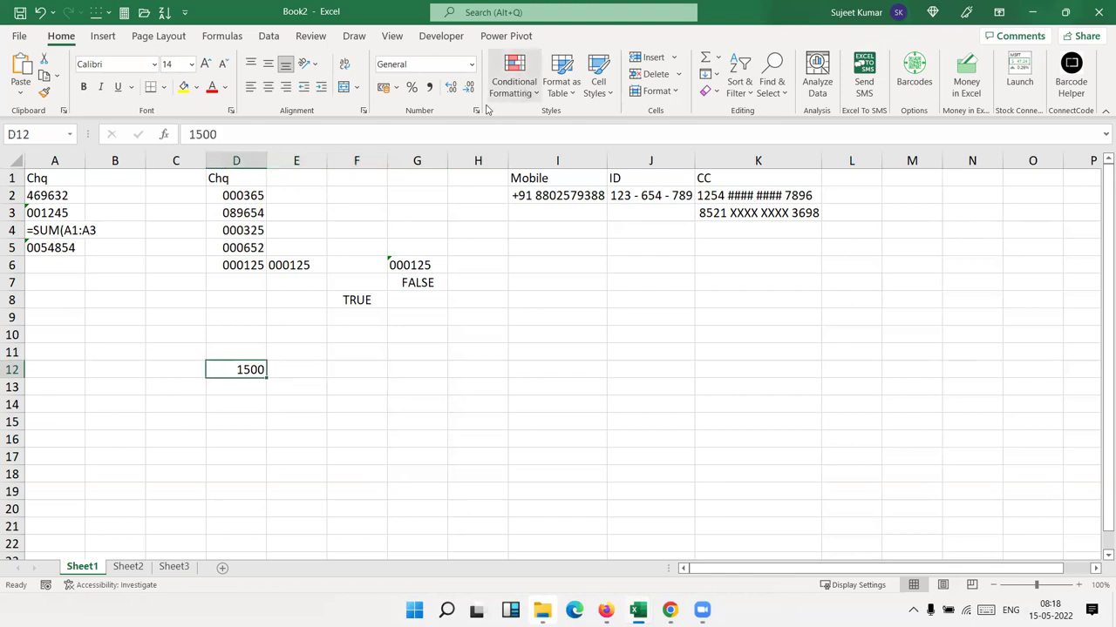
Replace D12's format code with a first custom MRP text format
left_click(476, 111)
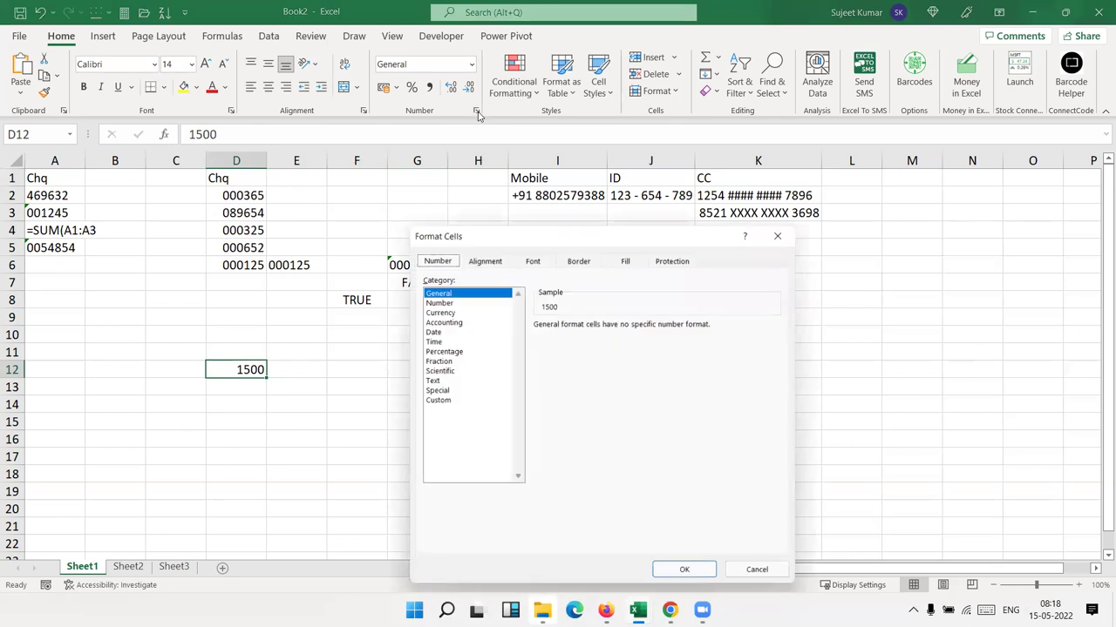
left_click(439, 401)
double_click(537, 337)
type("0")
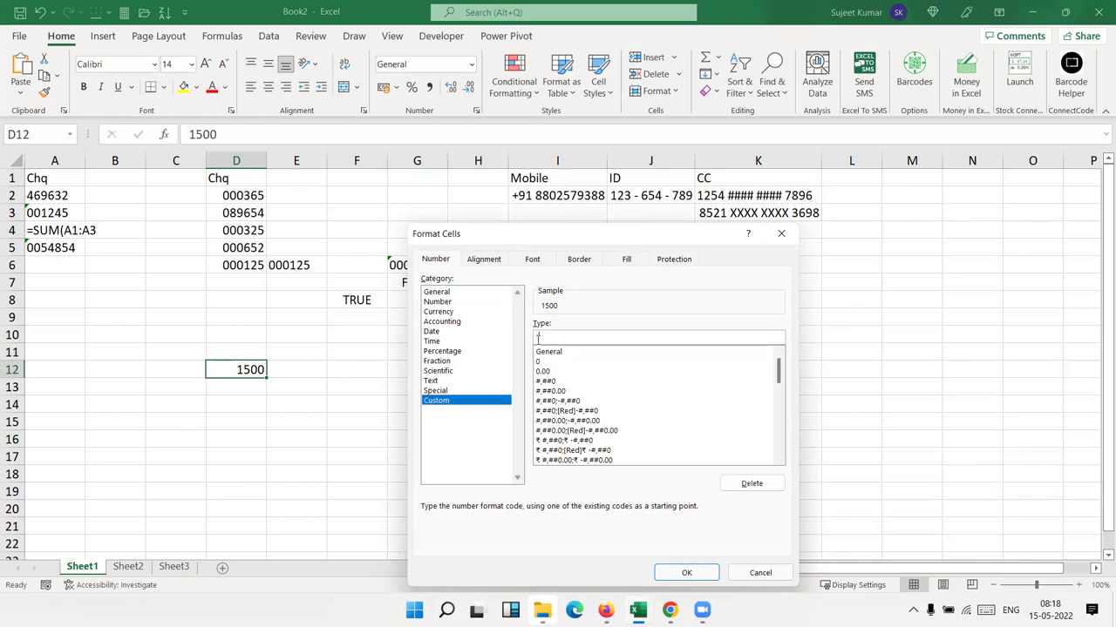
type("M")
type("R")
type("P")
type("\"")
type("\"")
key("Return")
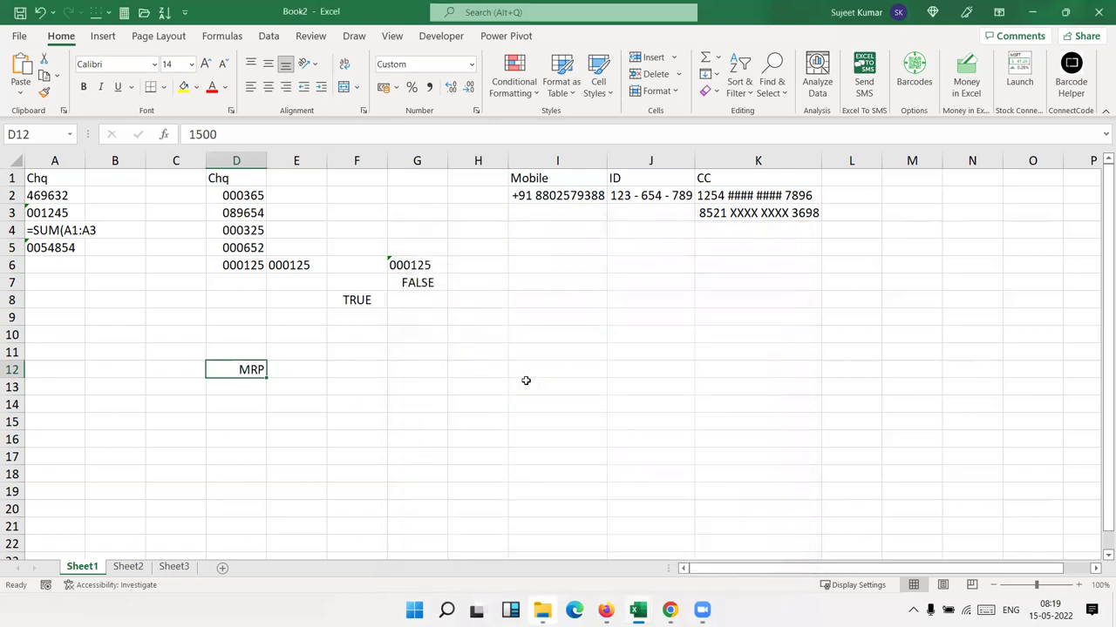
Revise D12's format to MRP followed by 00 digits and test it by entering 5
left_click(477, 112)
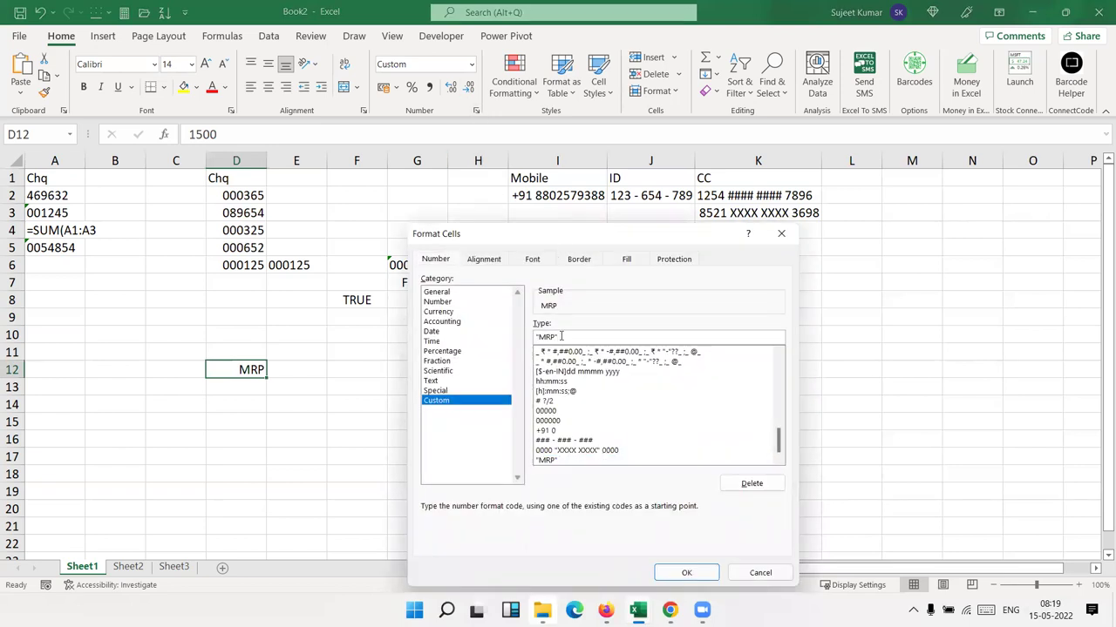
type("0")
type("0")
key("Return")
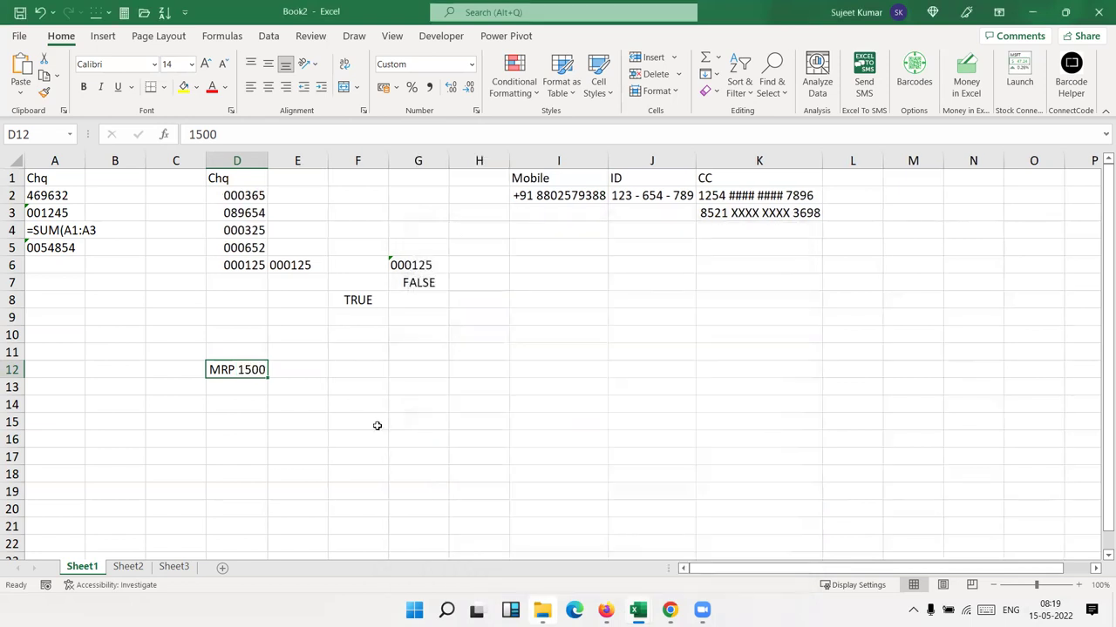
type("5")
key("Return")
key("Up")
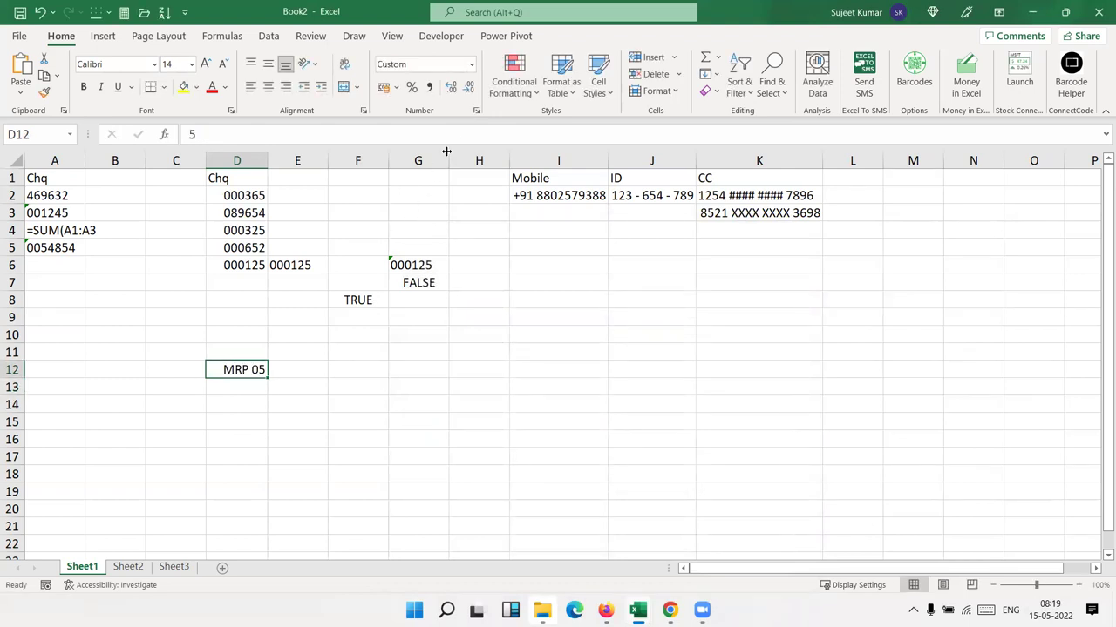
Change the MRP code to a single 0 placeholder and enter 1500 in D12
left_click(475, 110)
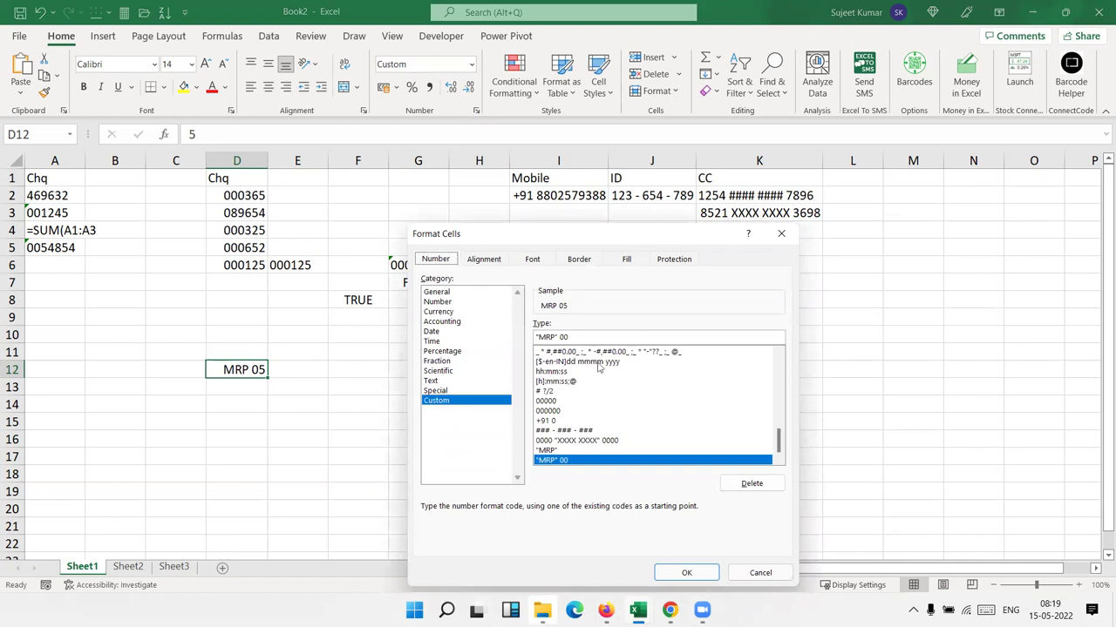
double_click(566, 337)
type("0")
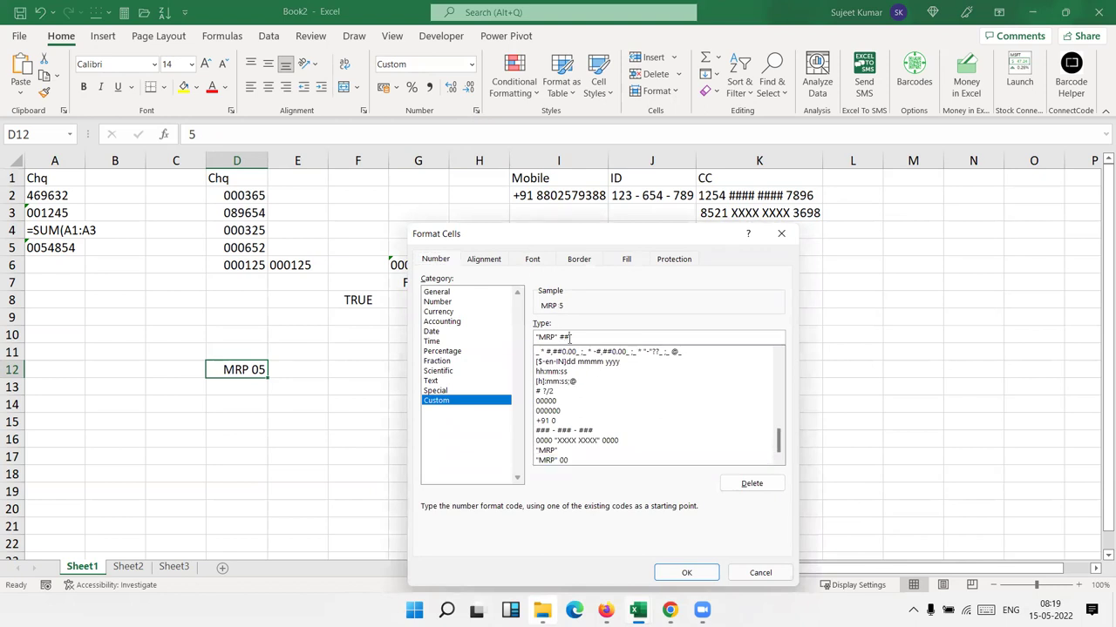
key("Return")
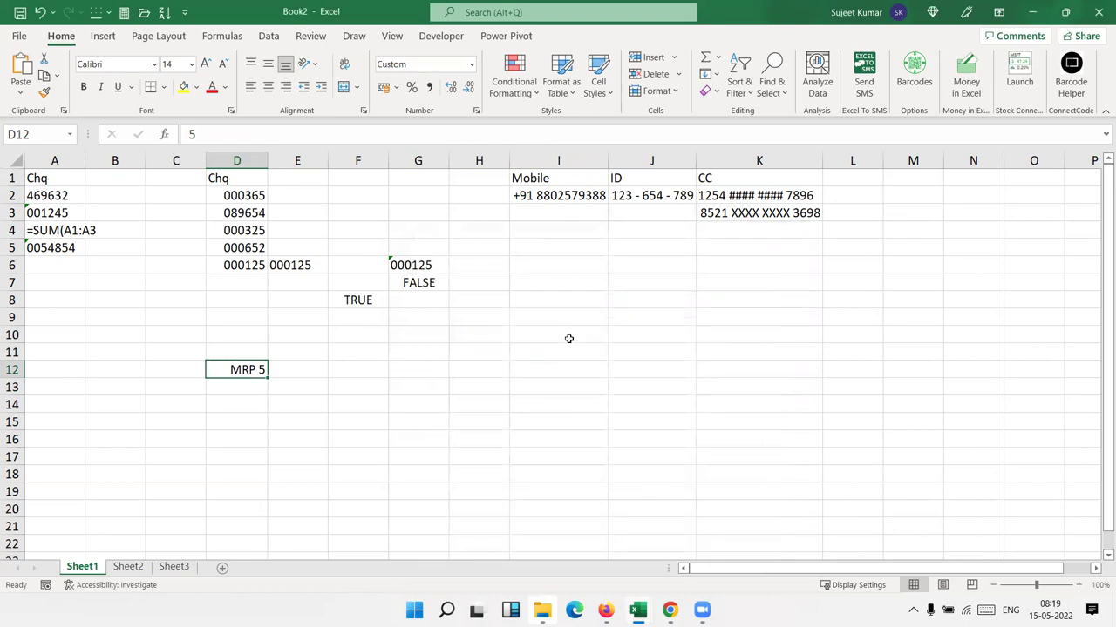
type("1500")
key("Return")
Enter =D12+20 in E12 so it displays MRP 1520
key("Up")
key("Right")
type("=")
key("Down")
key("Left")
key("Up")
type("+20")
key("Return")
Reconfirm D12's "MRP" ## custom format, then move down toward D15
key("Up")
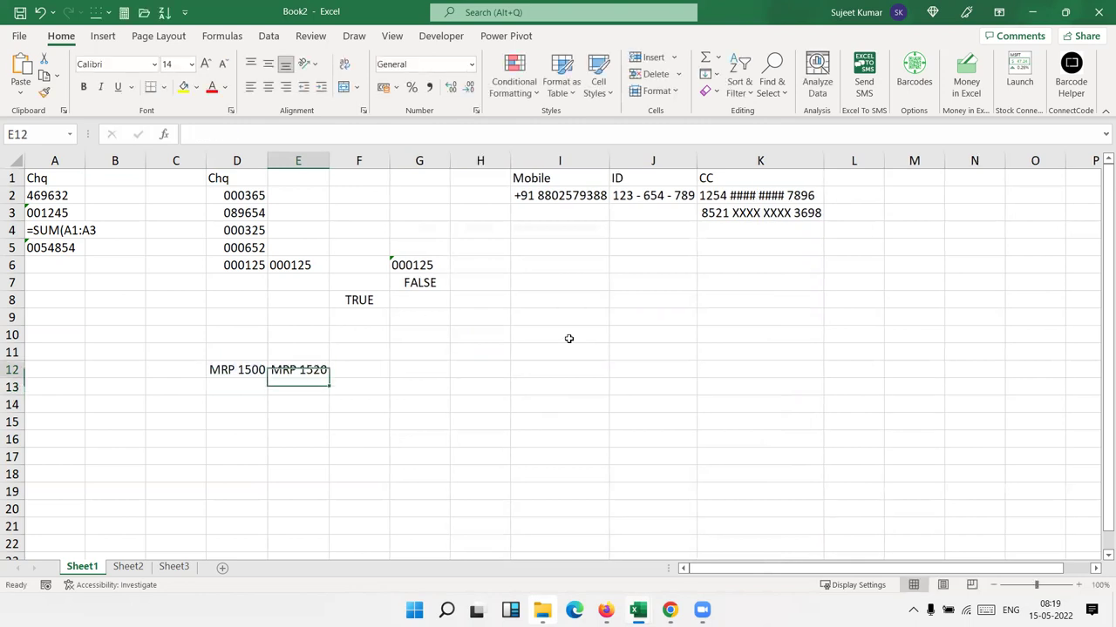
key("Left")
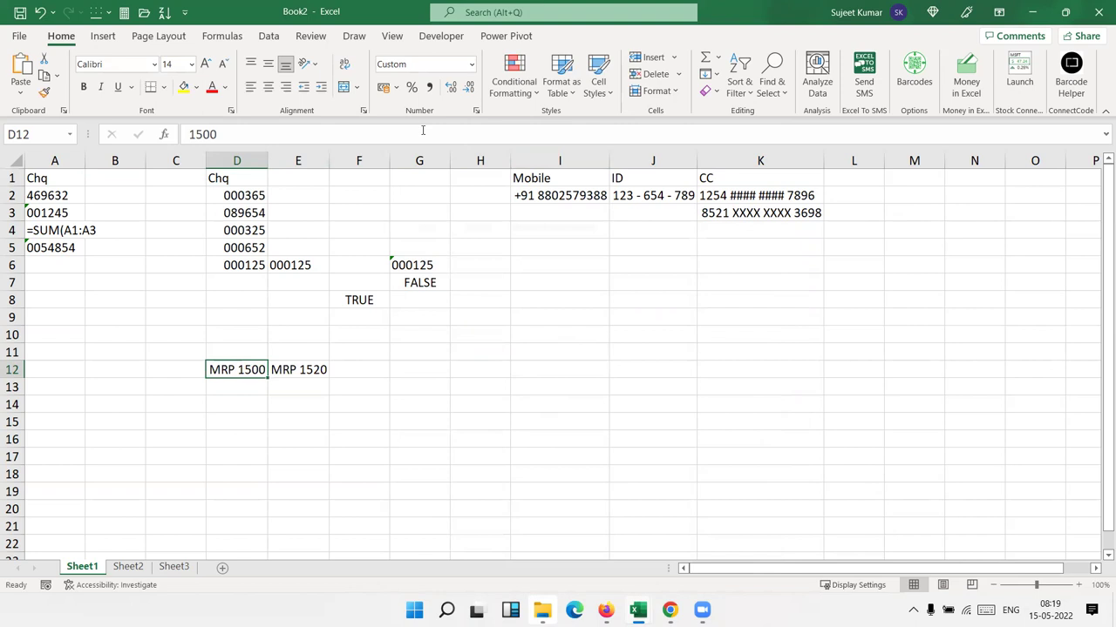
left_click(475, 111)
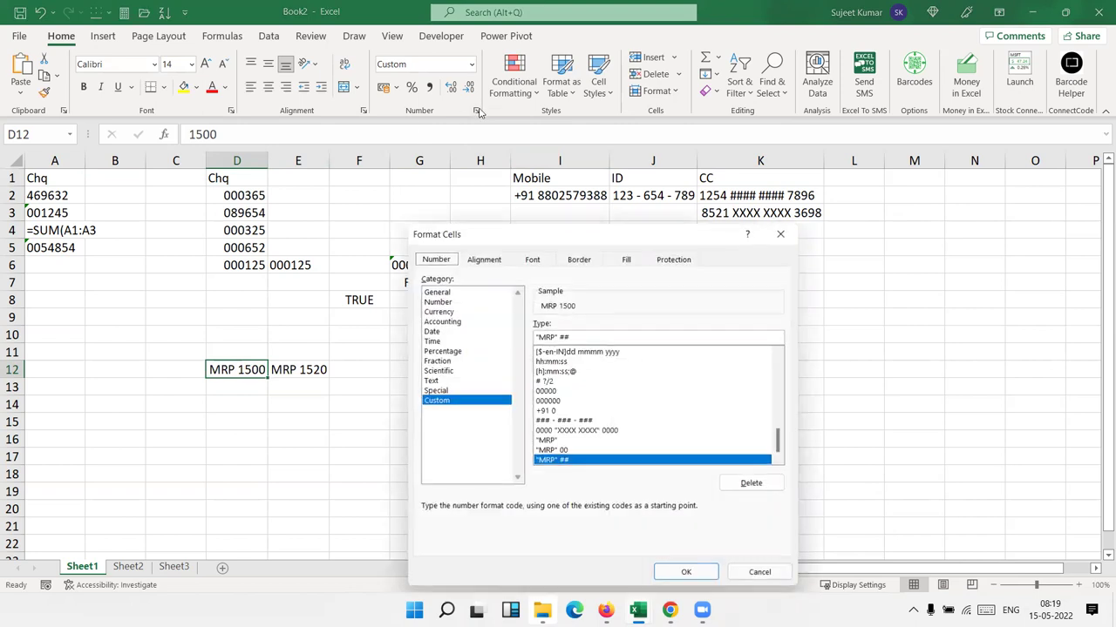
left_click(558, 336)
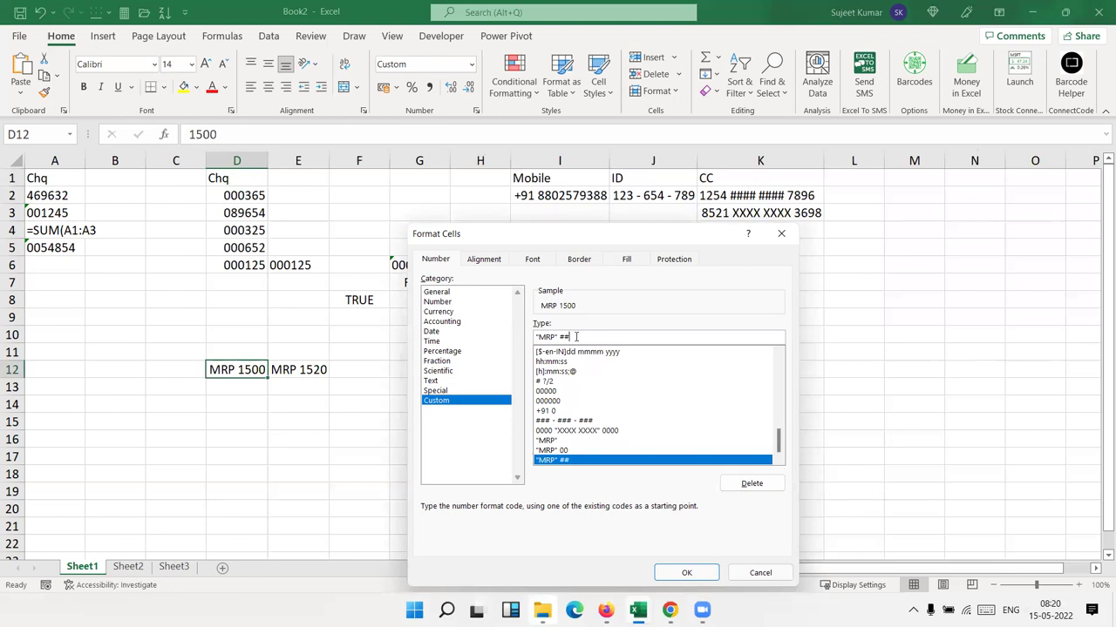
key("Return")
key("Down")
key("Down")
key("Down")
Enter 15000 in D15, try Comma Style on it, then undo that
type("15000")
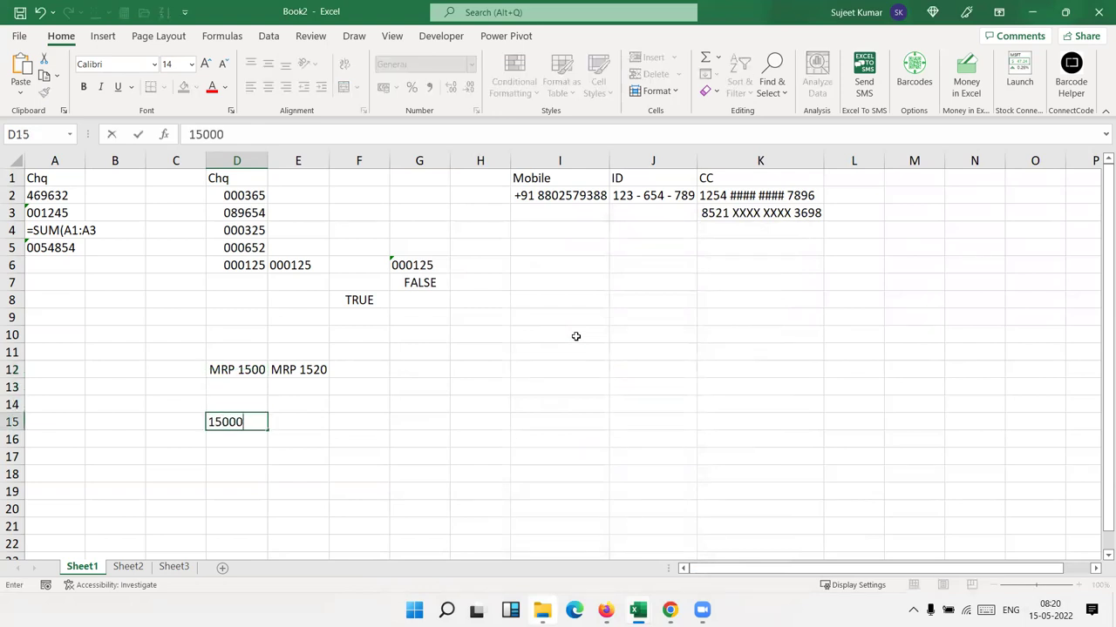
key("Return")
key("Up")
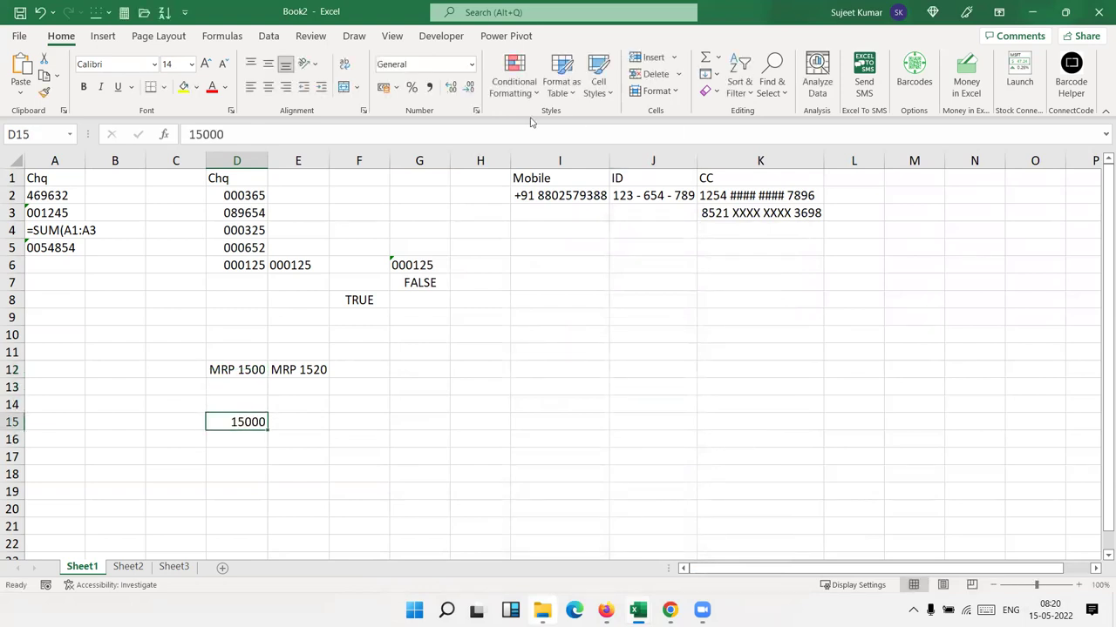
left_click(428, 87)
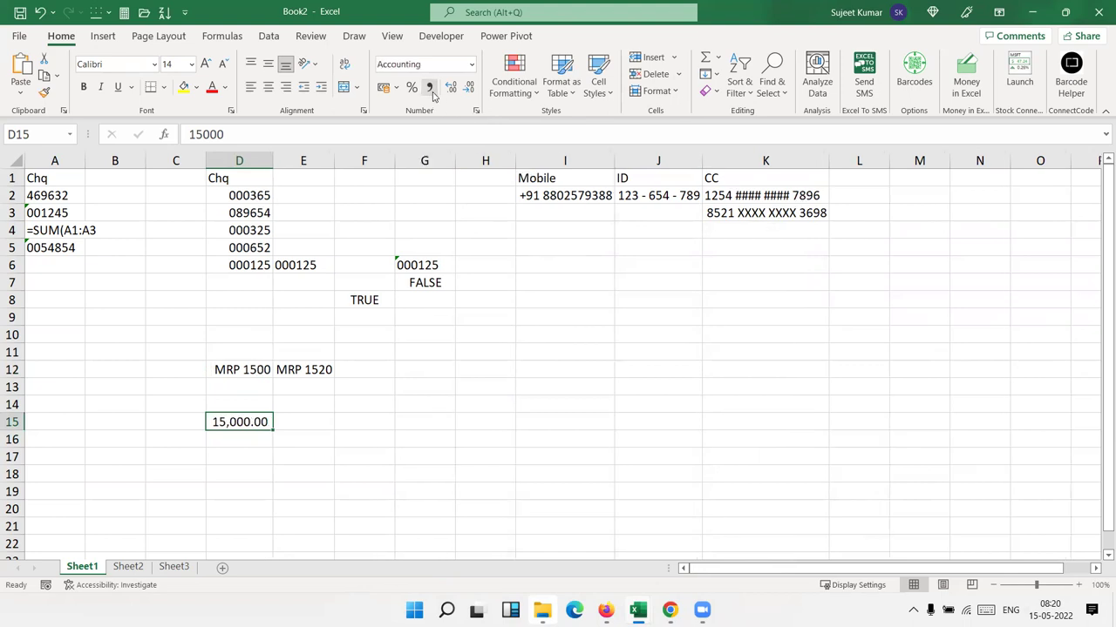
key("ctrl+z")
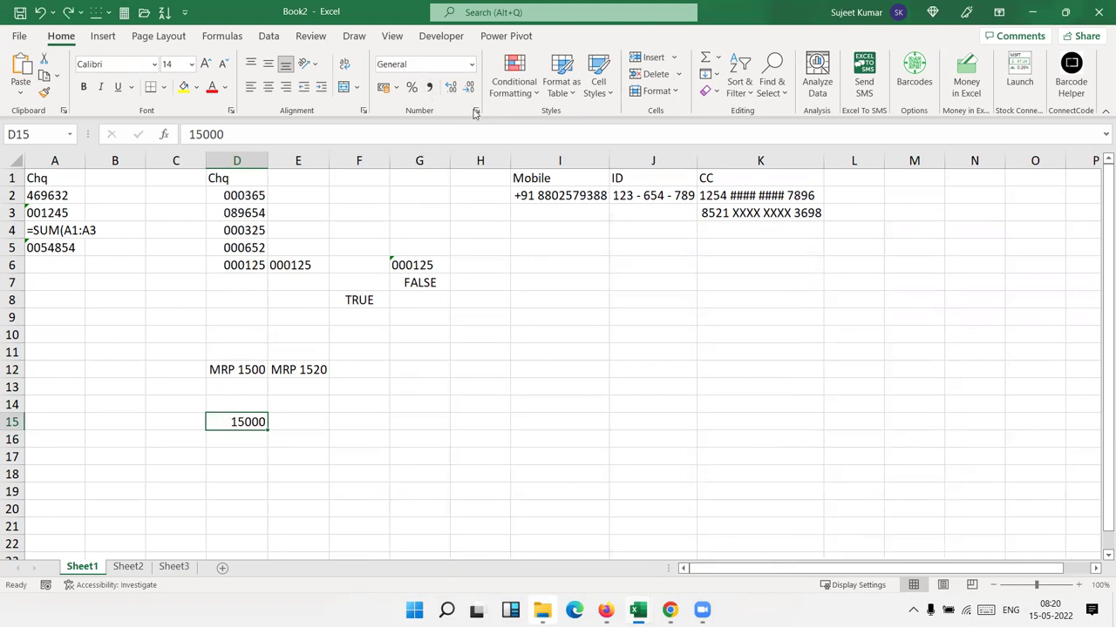
Apply the custom code #, to D15 so it shows 15
left_click(476, 111)
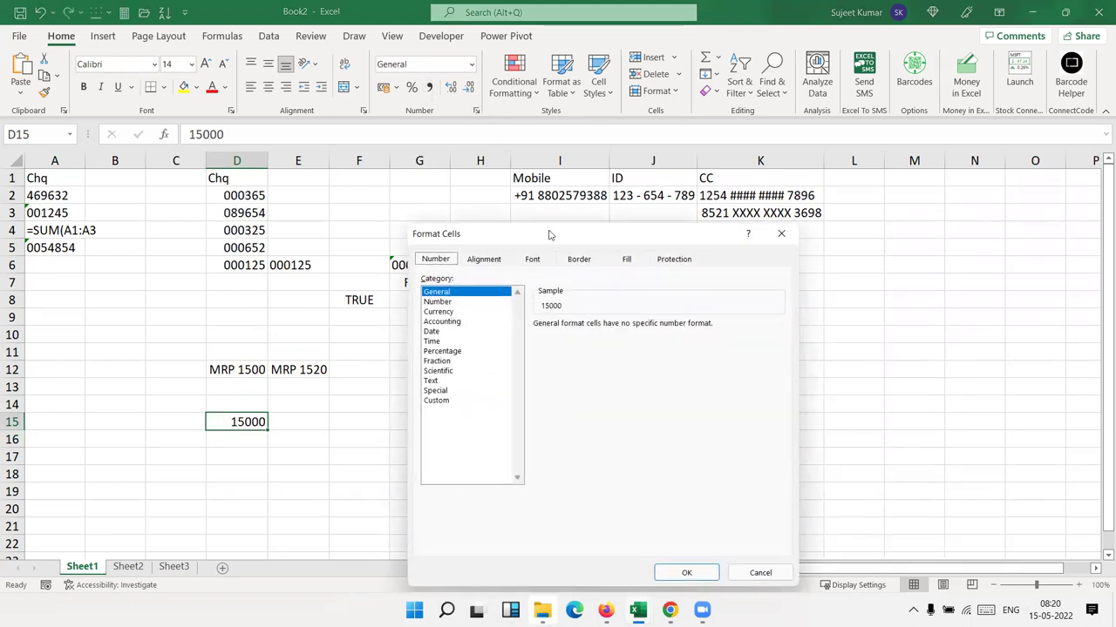
left_click(441, 401)
double_click(540, 338)
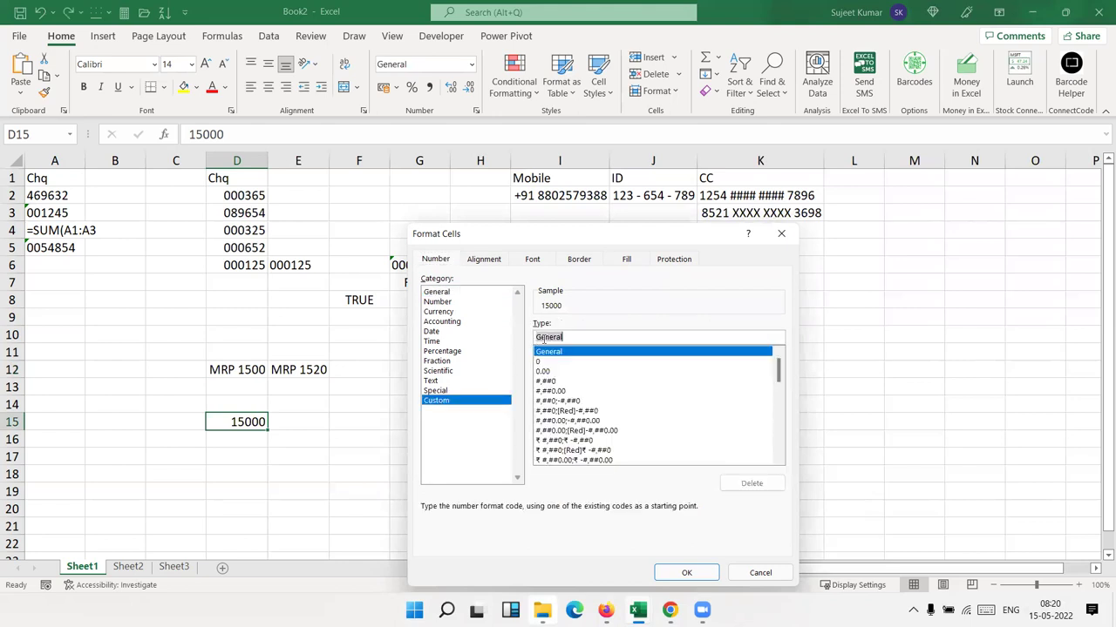
type("#,")
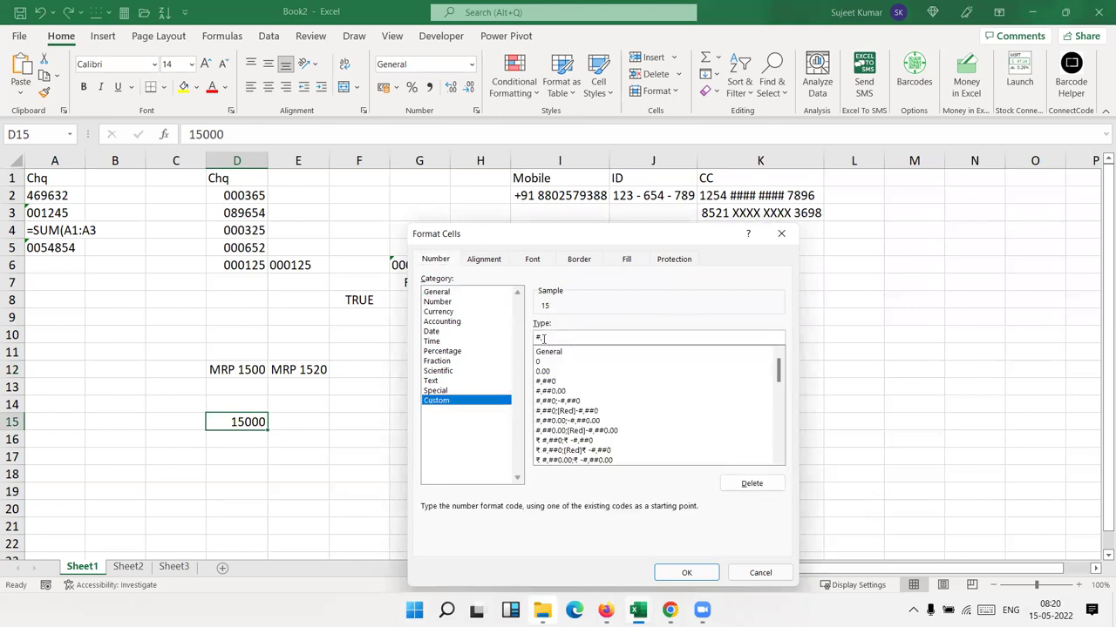
type("###")
key("BackSpace")
key("BackSpace")
key("BackSpace")
key("Return")
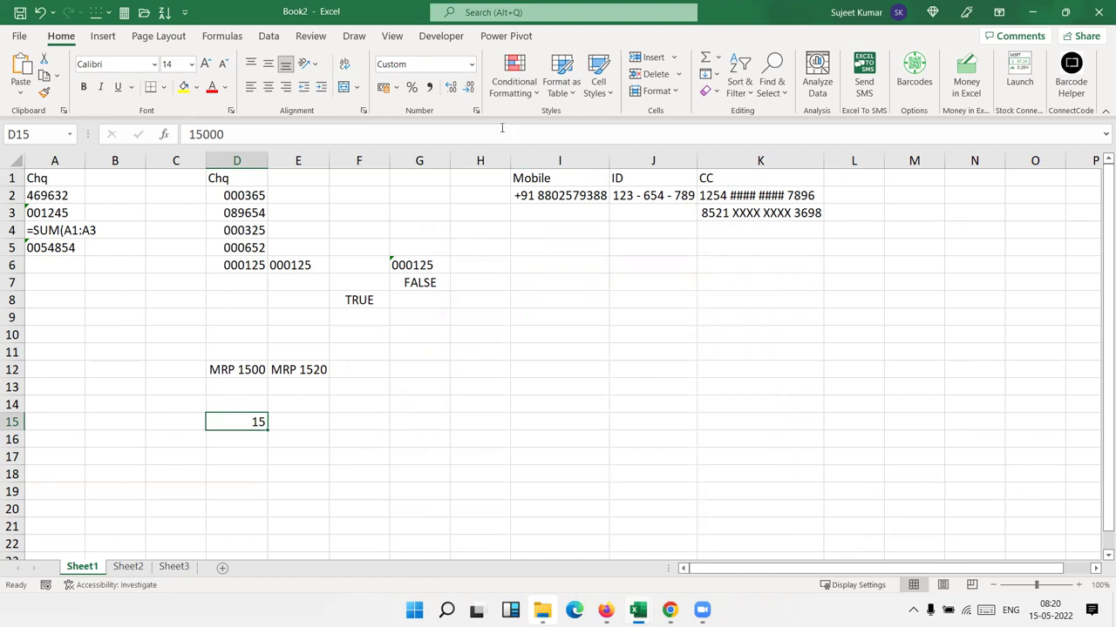
Append "K" to D15's #, code so it displays 15 K
left_click(477, 112)
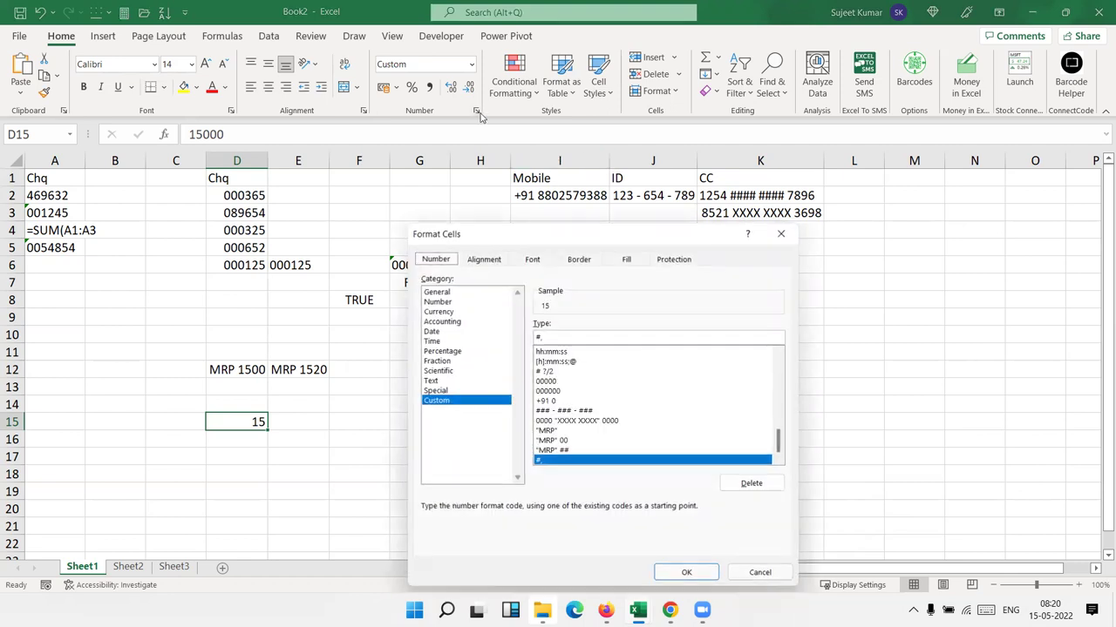
left_click(574, 335)
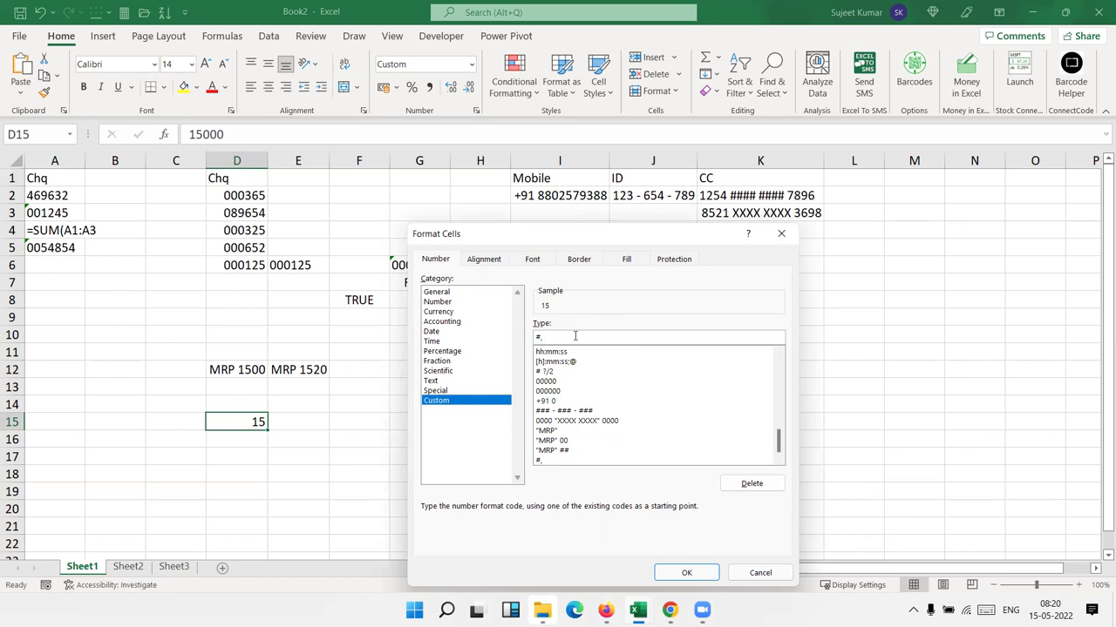
type("K\"")
key("Return")
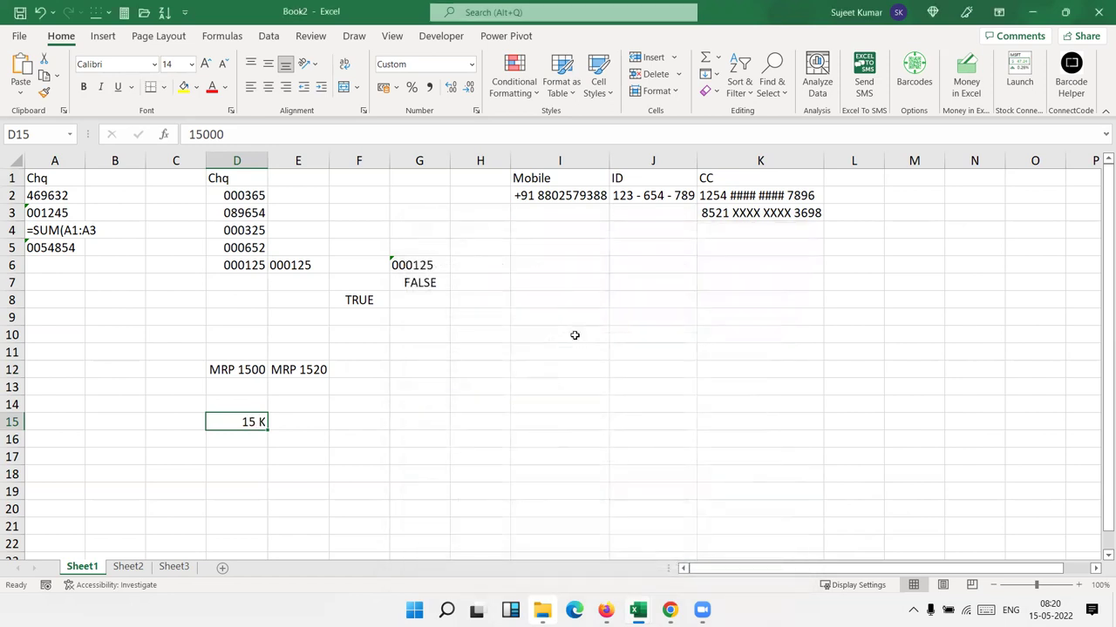
Enter 256321456 in E15 and give it custom format 0.00,, to show 256.32
type("2")
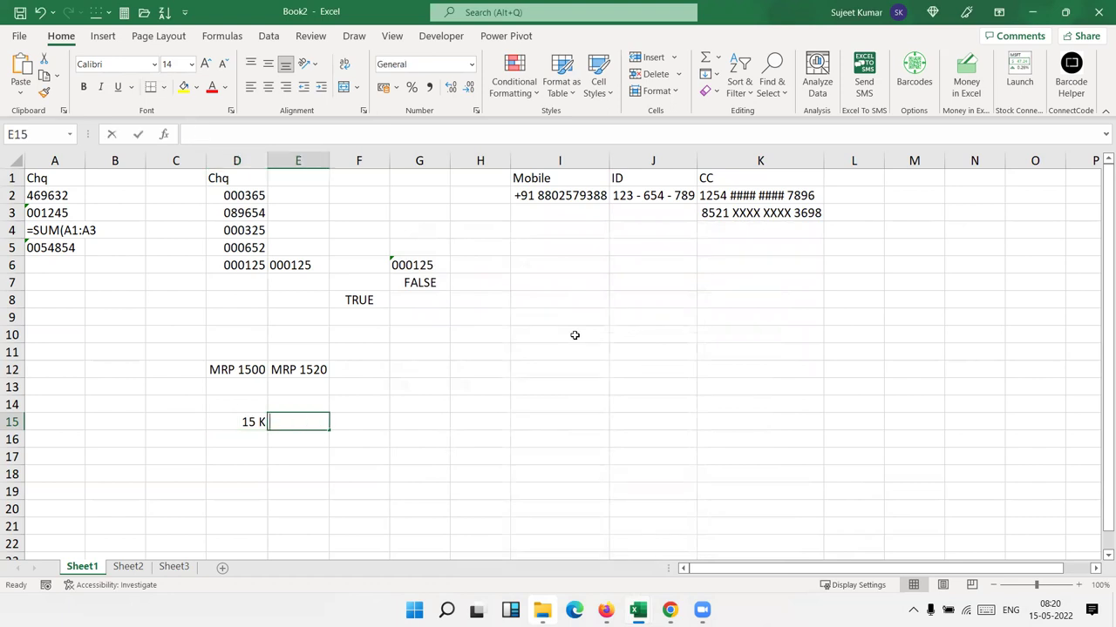
type("56321456")
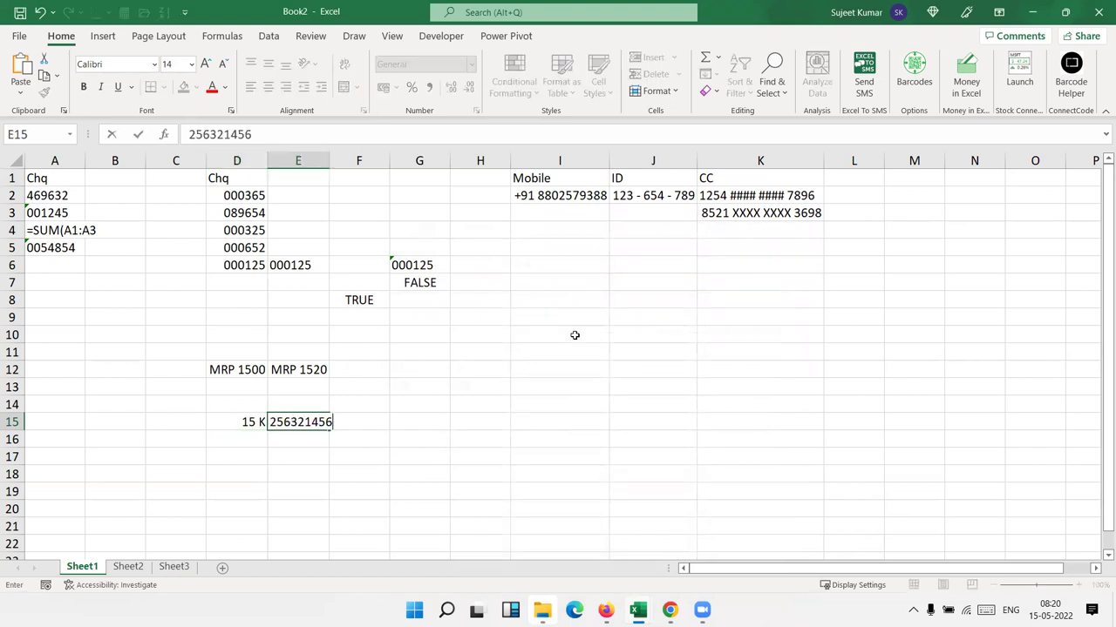
key("Return")
key("Up")
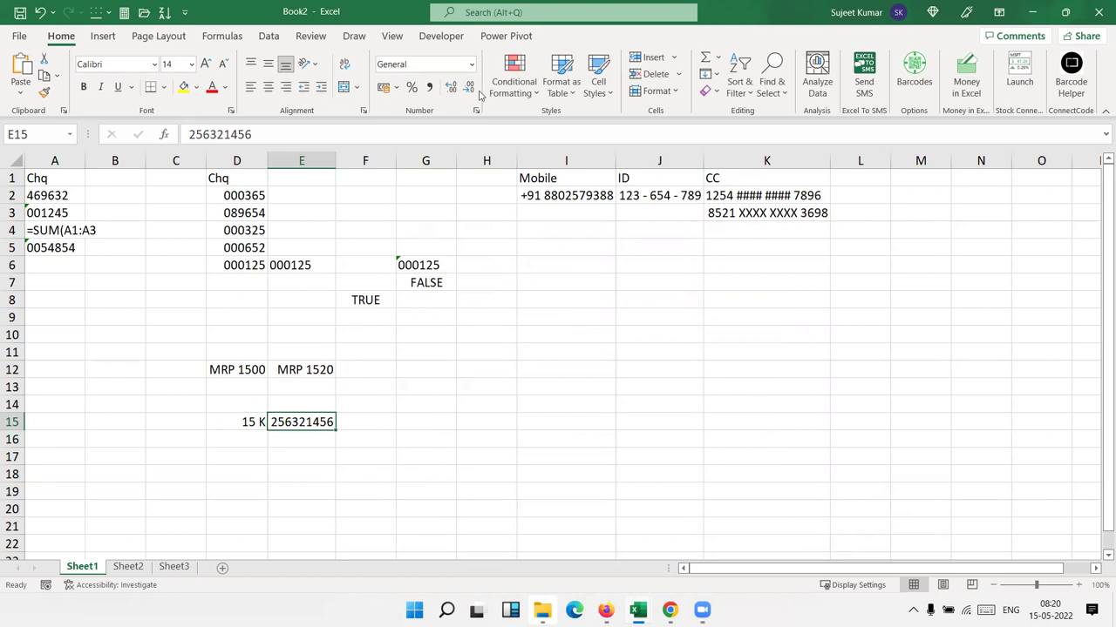
key("ctrl+1")
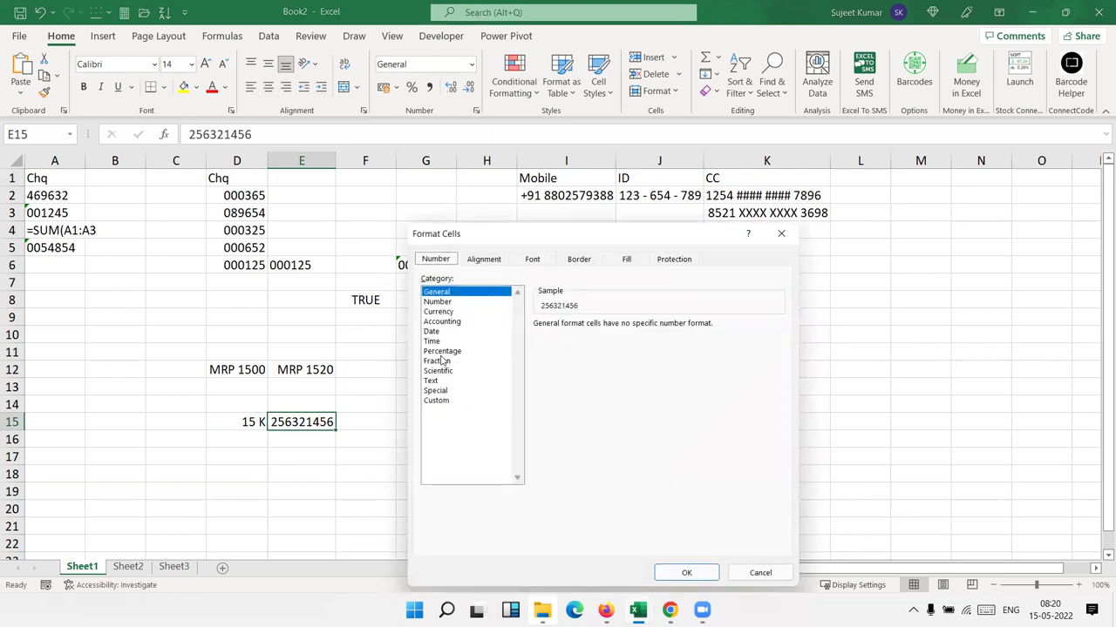
left_click(437, 401)
double_click(543, 337)
type("0.00,,")
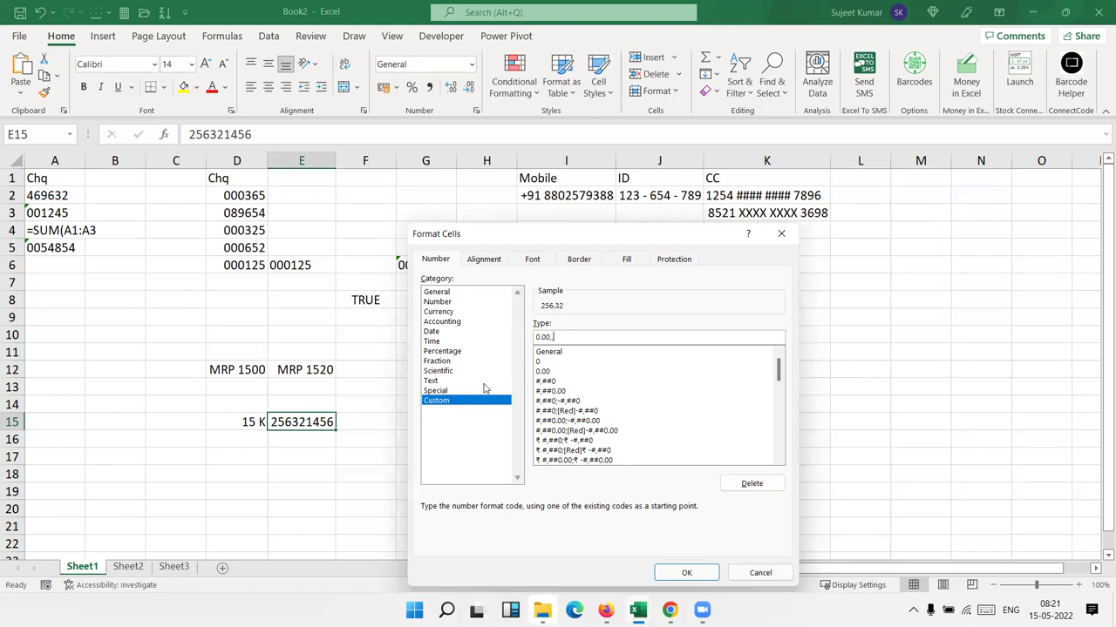
key("Return")
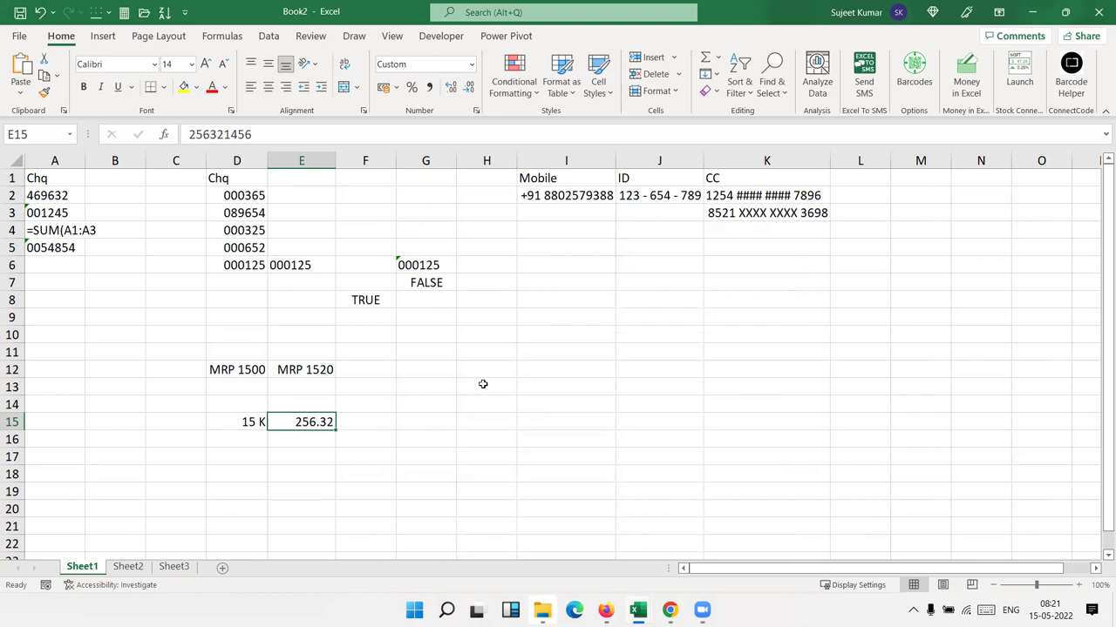
Select D17, then move left to column B and down a couple of rows
left_click(232, 455)
key("Left")
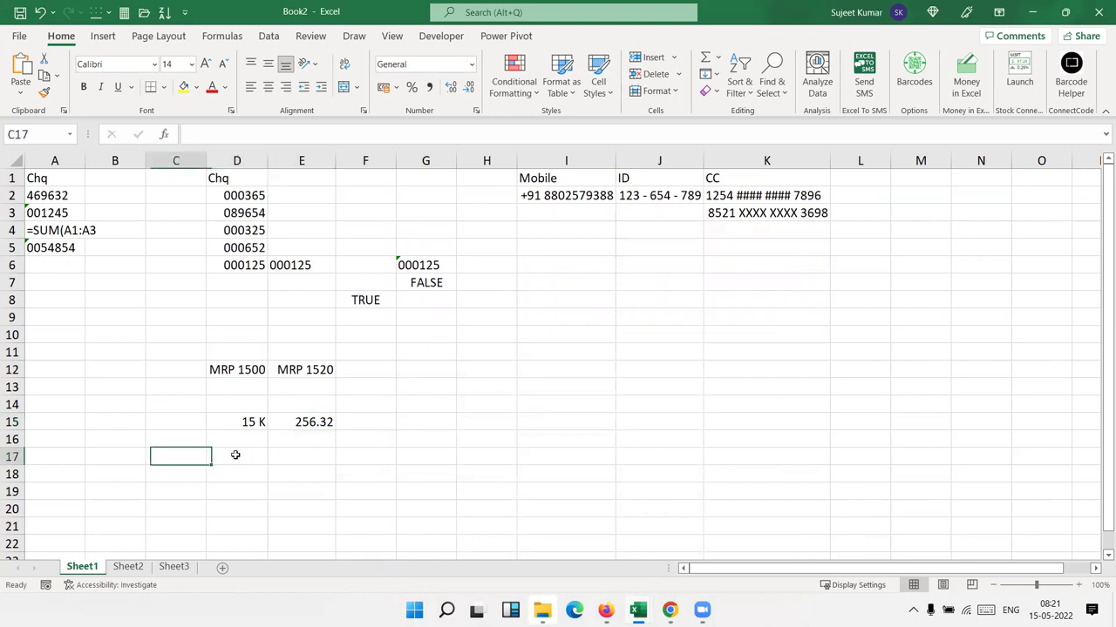
key("Left")
key("Down")
key("Down")
key("Down")
key("Down")
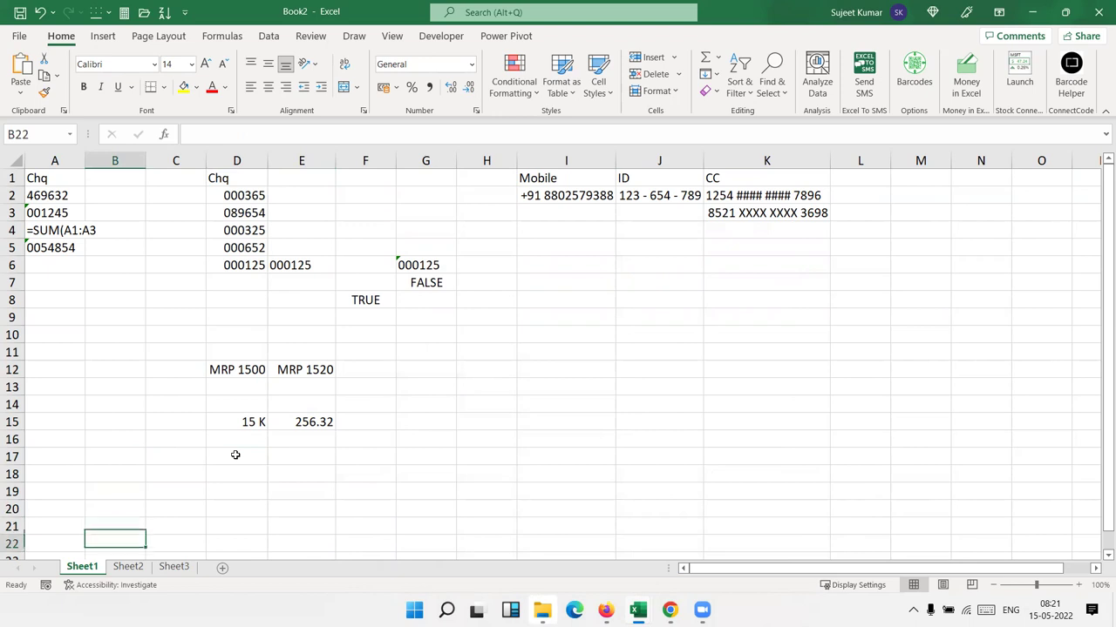
key("Down")
key("Down")
key("Down")
key("Down")
key("Down")
key("Down")
key("Down")
key("Down")
key("Down")
Go to C17, type a name, then overwrite it with IPT
key("Up")
key("Up")
key("Up")
key("Up")
key("Up")
key("Up")
key("Up")
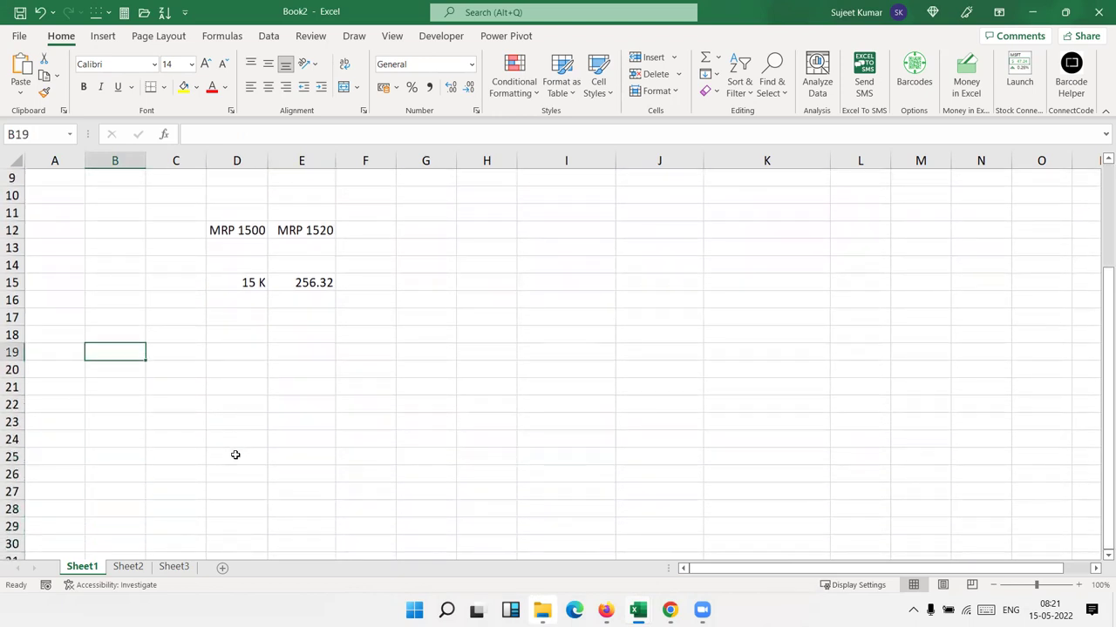
key("Right")
key("Up")
key("Up")
key("Up")
key("Up")
key("Down")
key("Down")
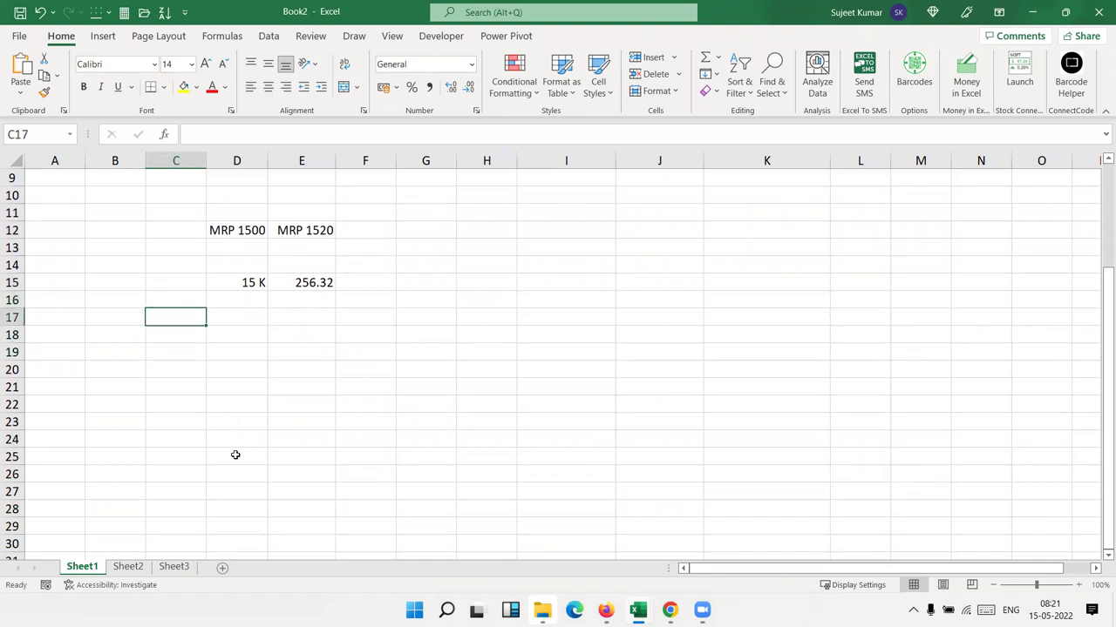
type("Puja")
key("Return")
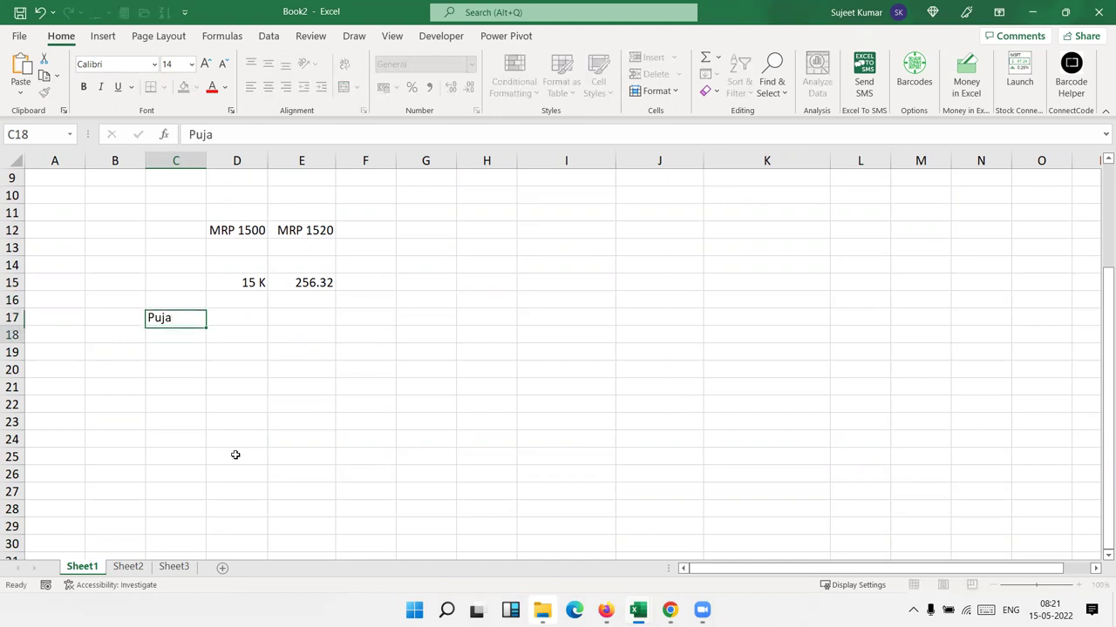
key("Up")
type("IPT")
key("Return")
key("Up")
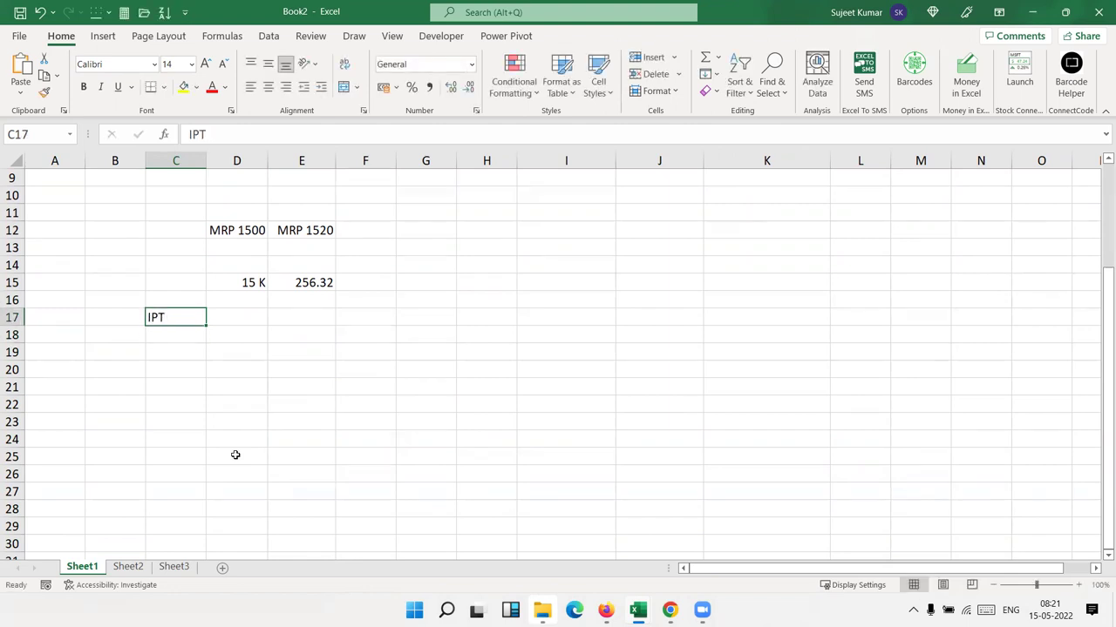
Apply the custom text format "M/S "@ to C17 so it reads M/S IPT
left_click(475, 113)
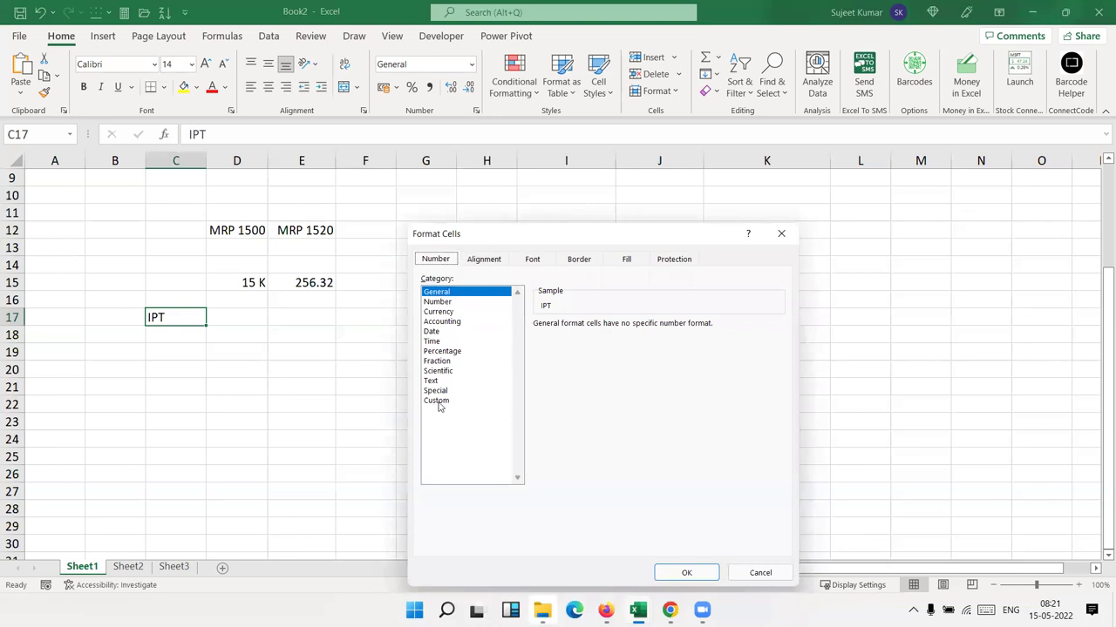
left_click(437, 401)
double_click(540, 336)
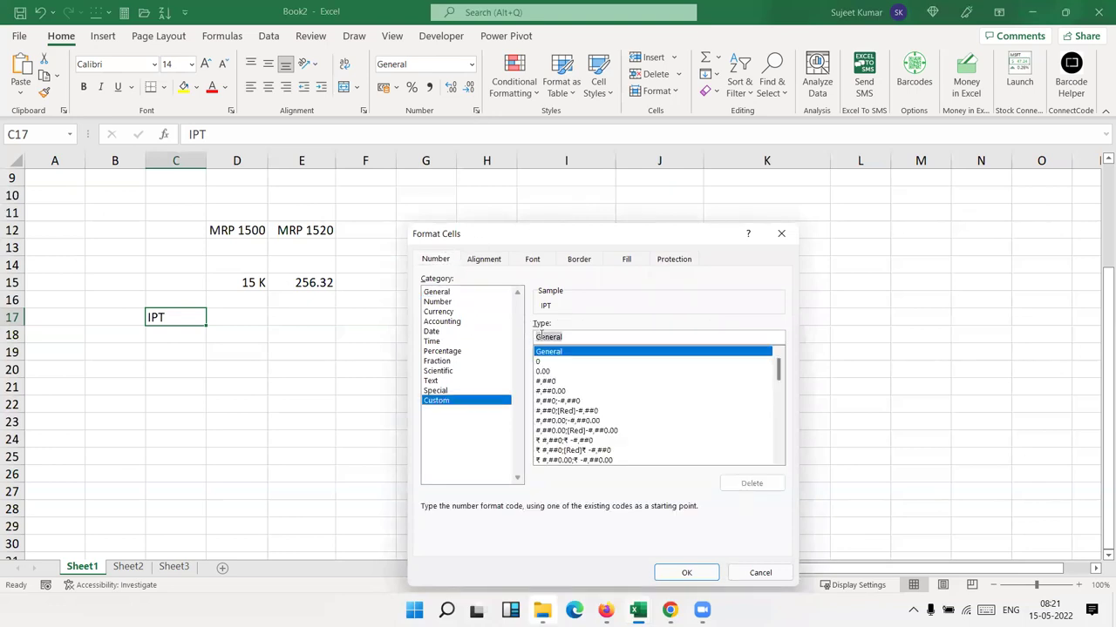
type("\"MR")
type("S")
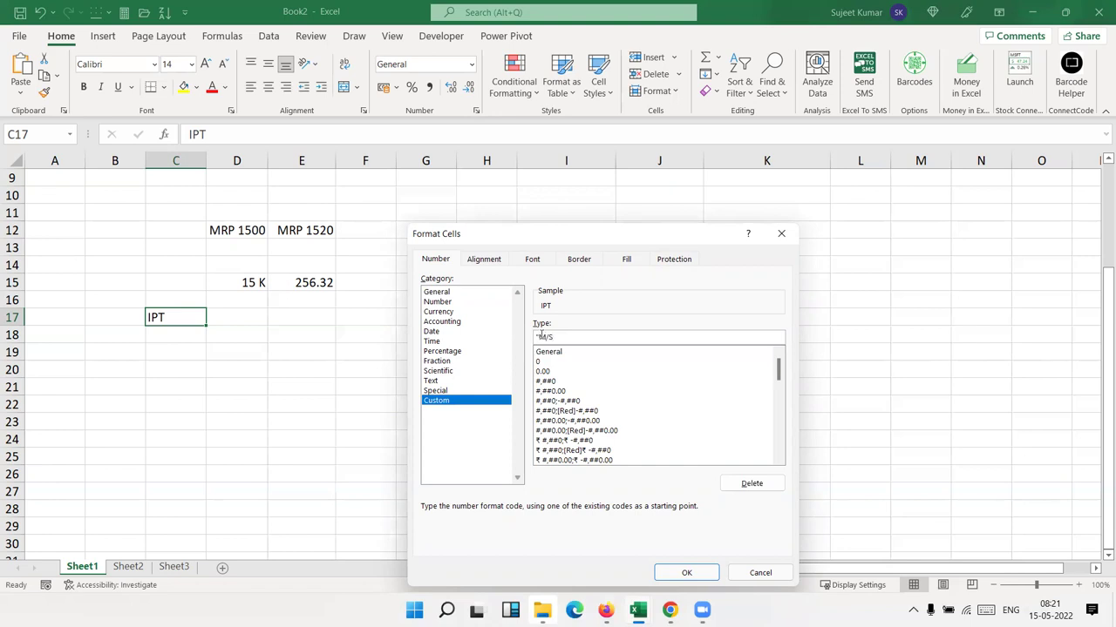
type(" @")
key("Return")
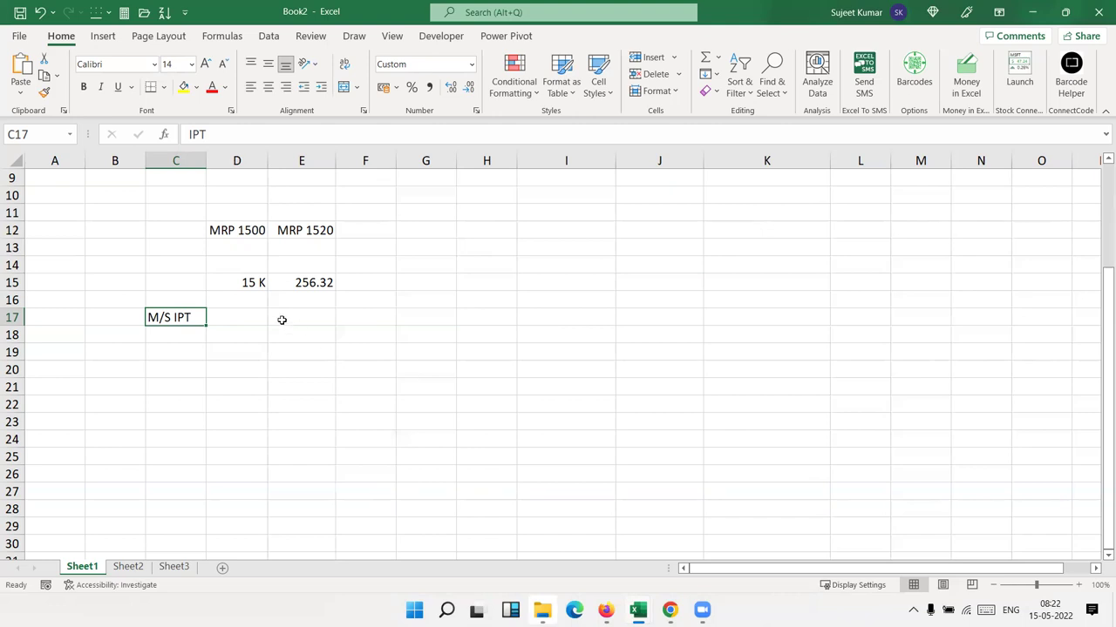
left_click(245, 318)
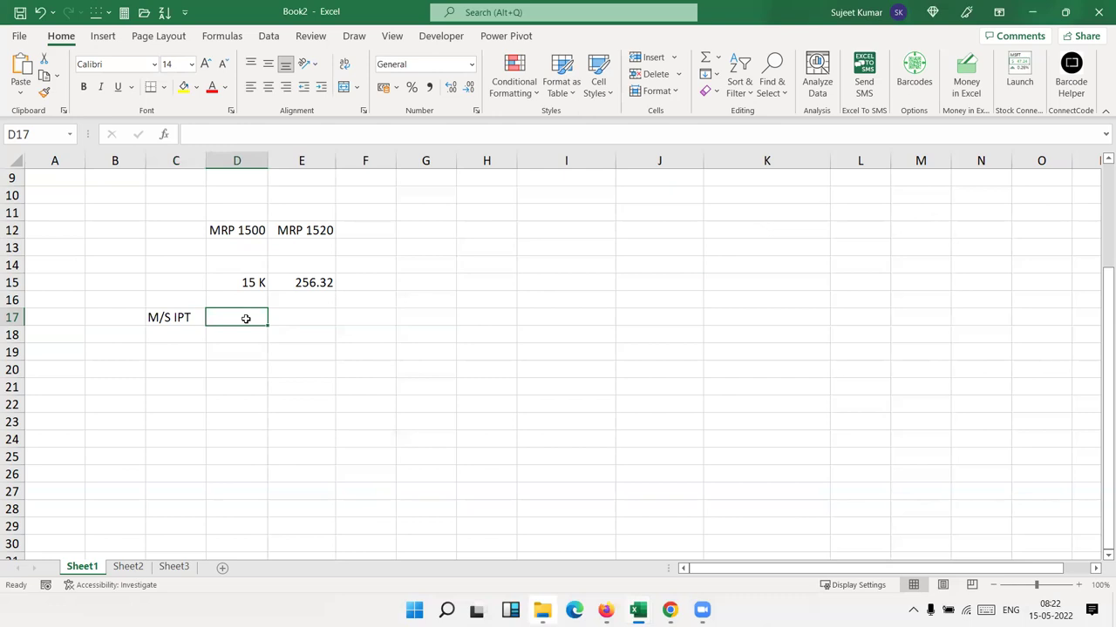
Give D17 a custom @ text format that appends the city and postal code
left_click(476, 111)
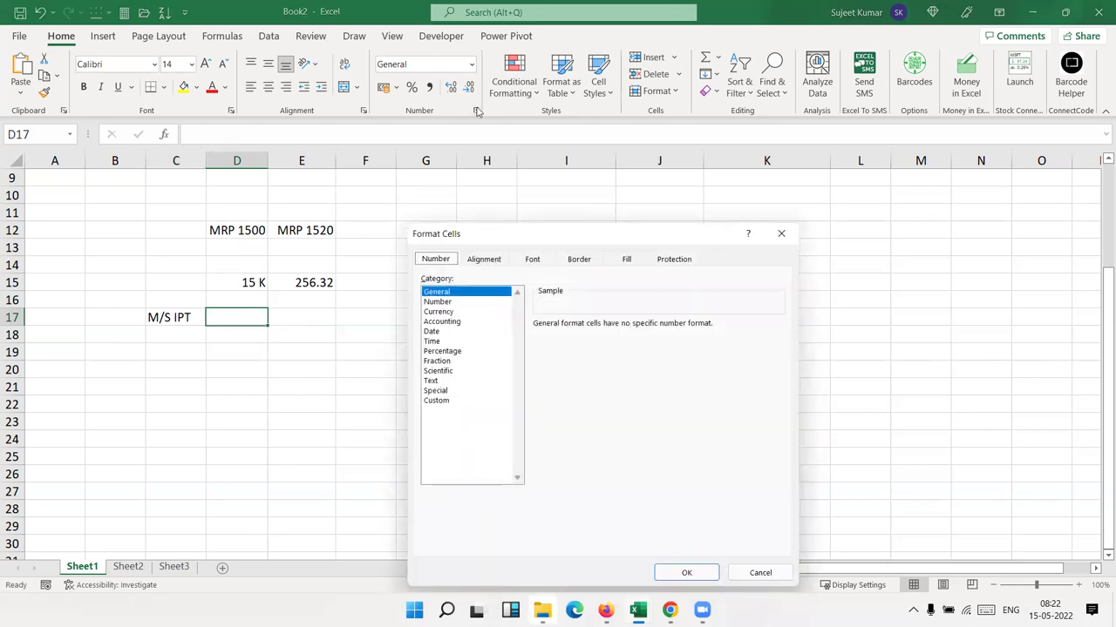
left_click(432, 400)
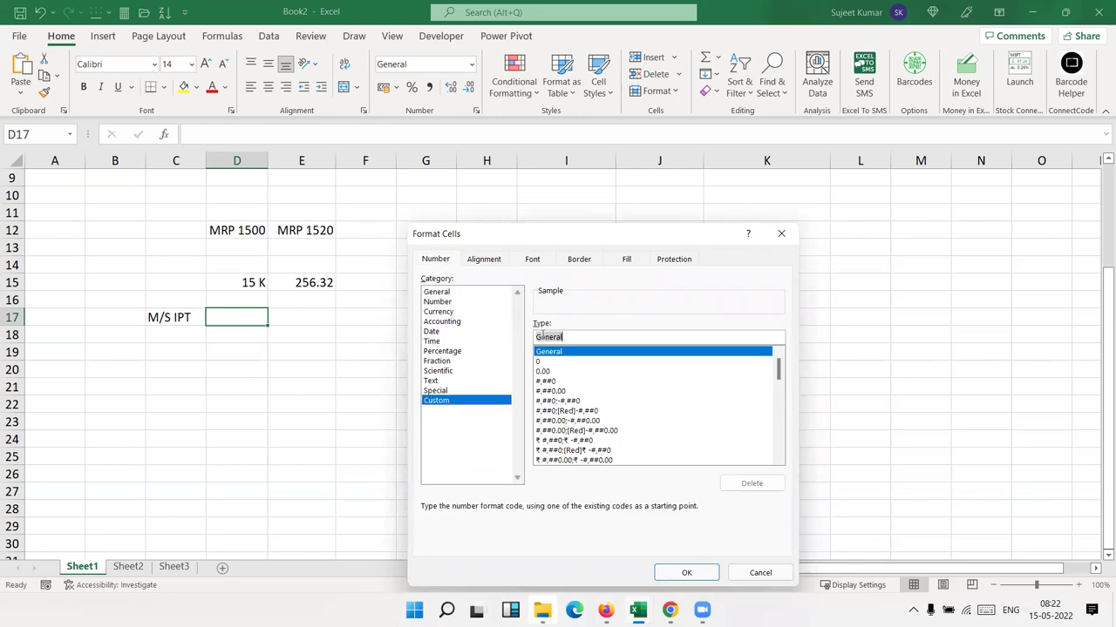
type("\"")
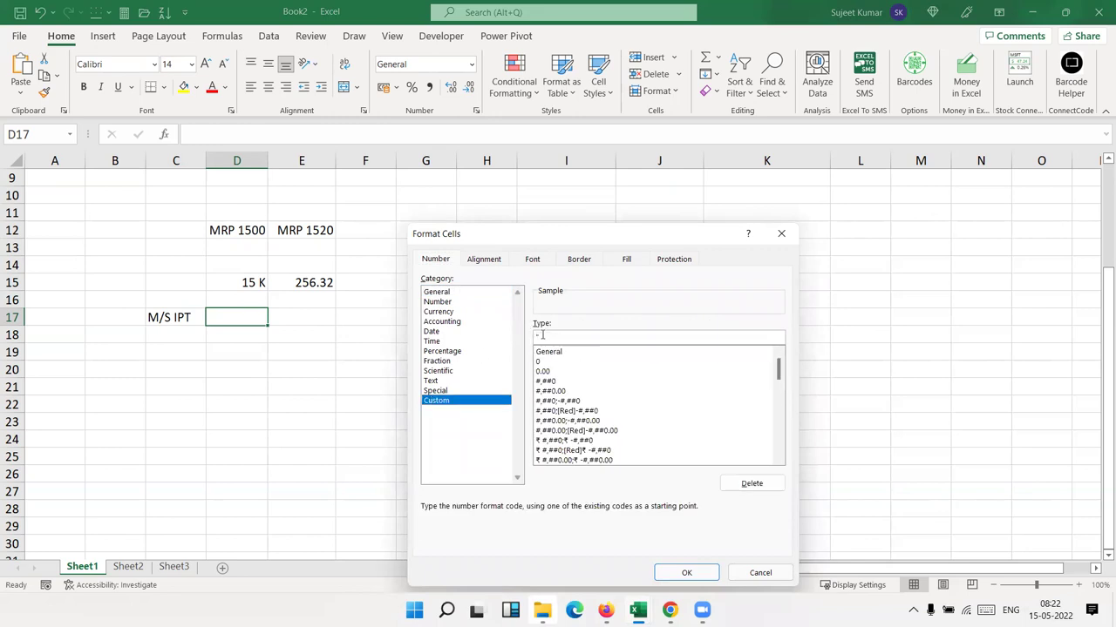
key("BackSpace")
type("@\"F")
type(" 21")
key("BackSpace")
key("BackSpace")
key("BackSpace")
key("BackSpace")
type("New Delhi -110062")
left_click(684, 574)
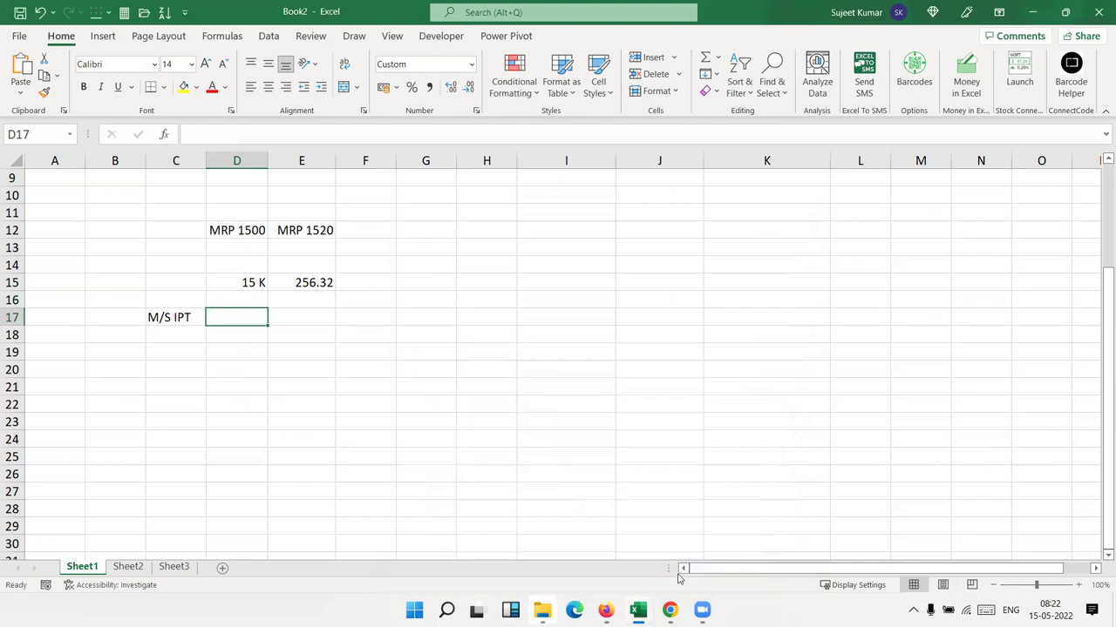
Enter the address line in D17, then insert today's date in B20 with Ctrl+;
type("123654")
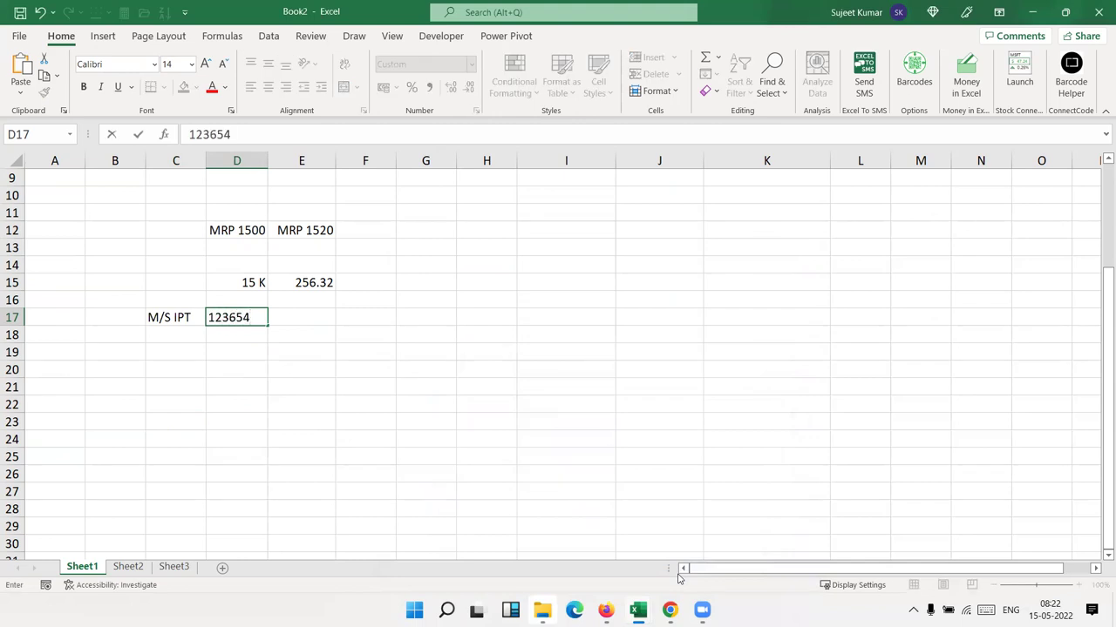
key("Escape")
key("Return")
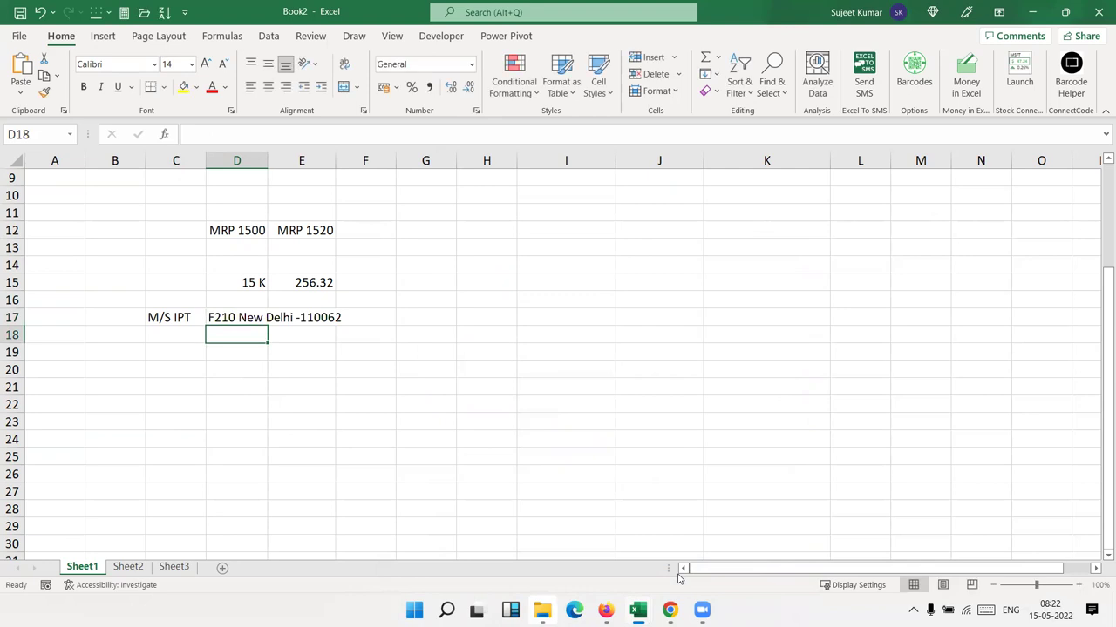
key("Down")
key("Left")
key("Left")
key("Down")
key("ctrl+semicolon")
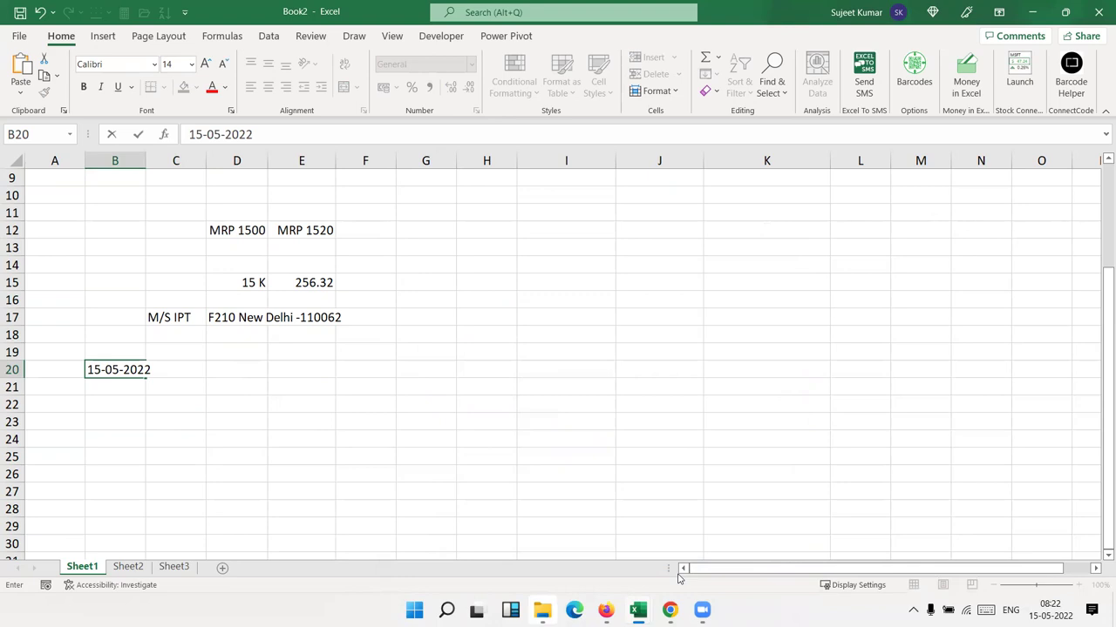
Commit today's date in B20 and start editing its custom code into a weekday format
key("Return")
key("Up")
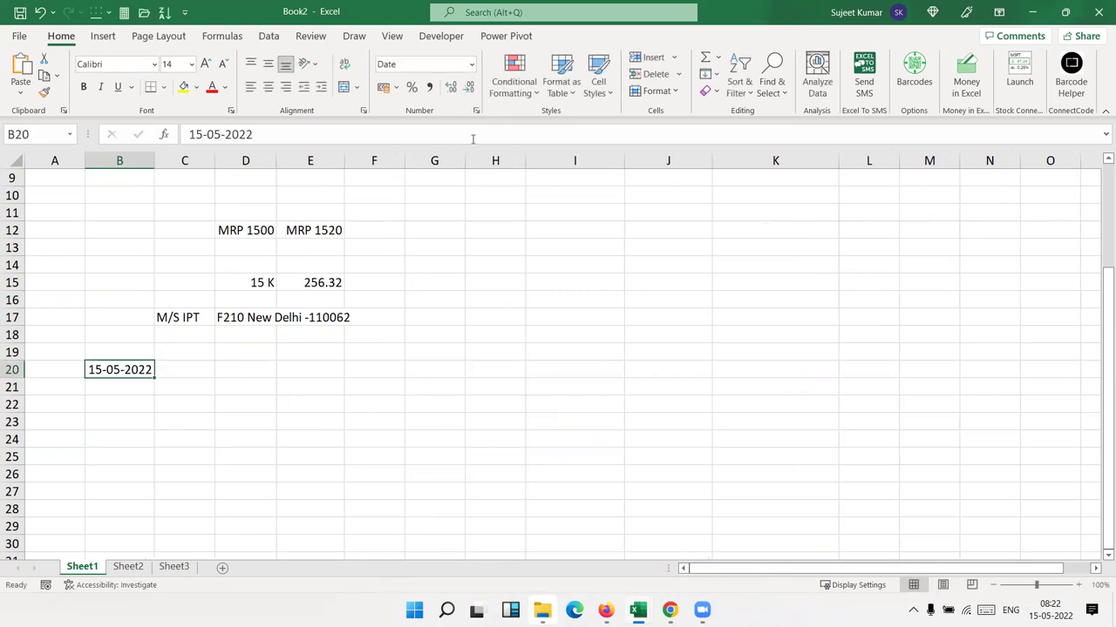
left_click(475, 111)
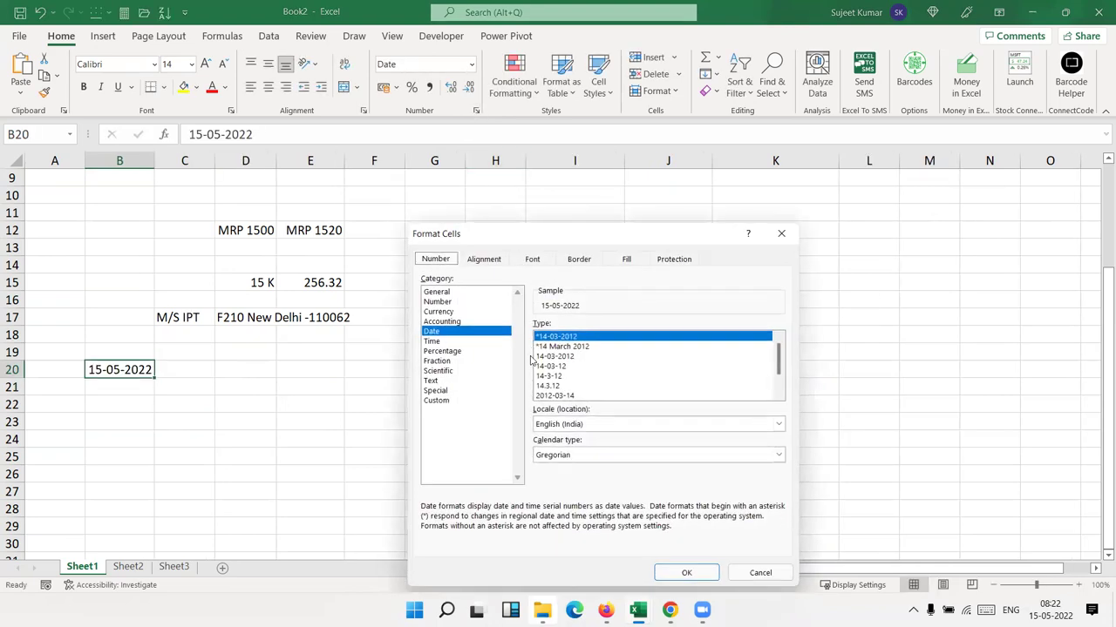
left_click(438, 400)
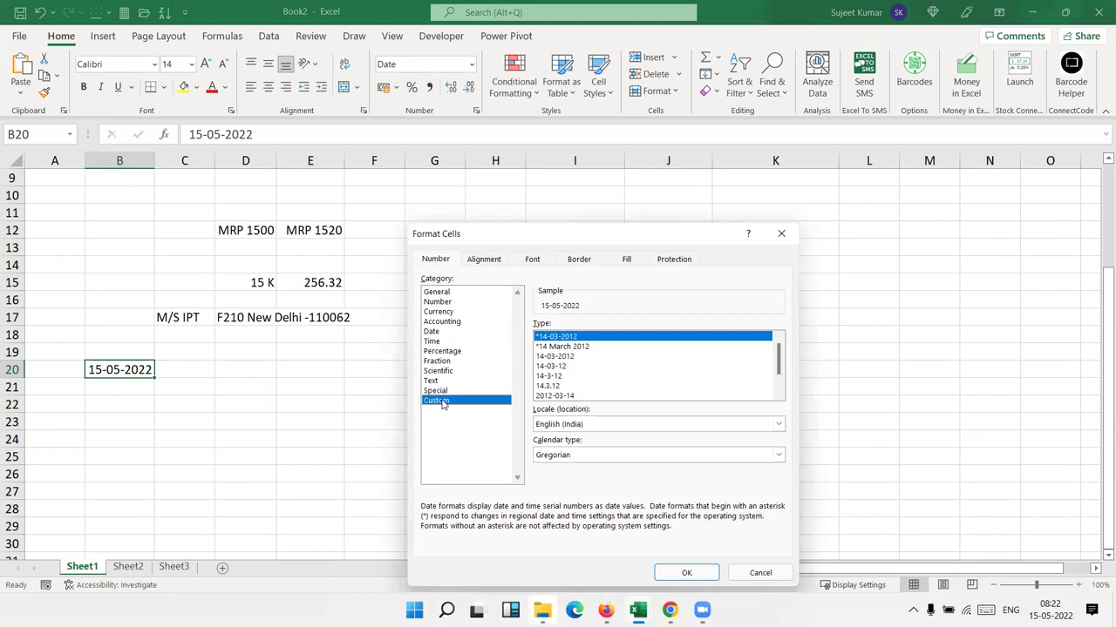
left_click(540, 337)
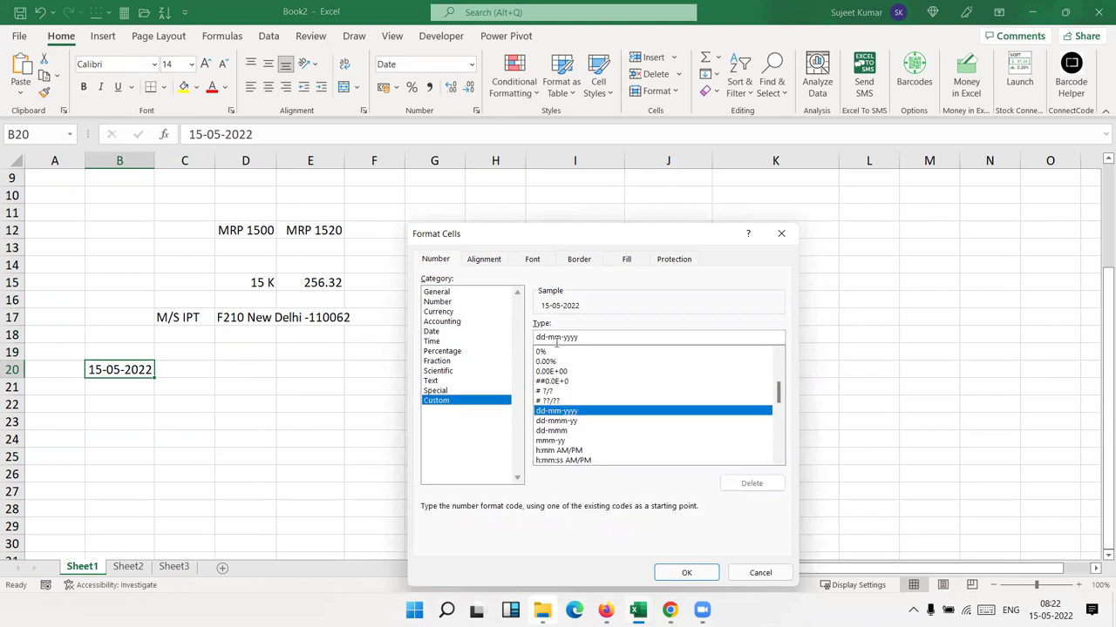
left_click(556, 337)
type("d")
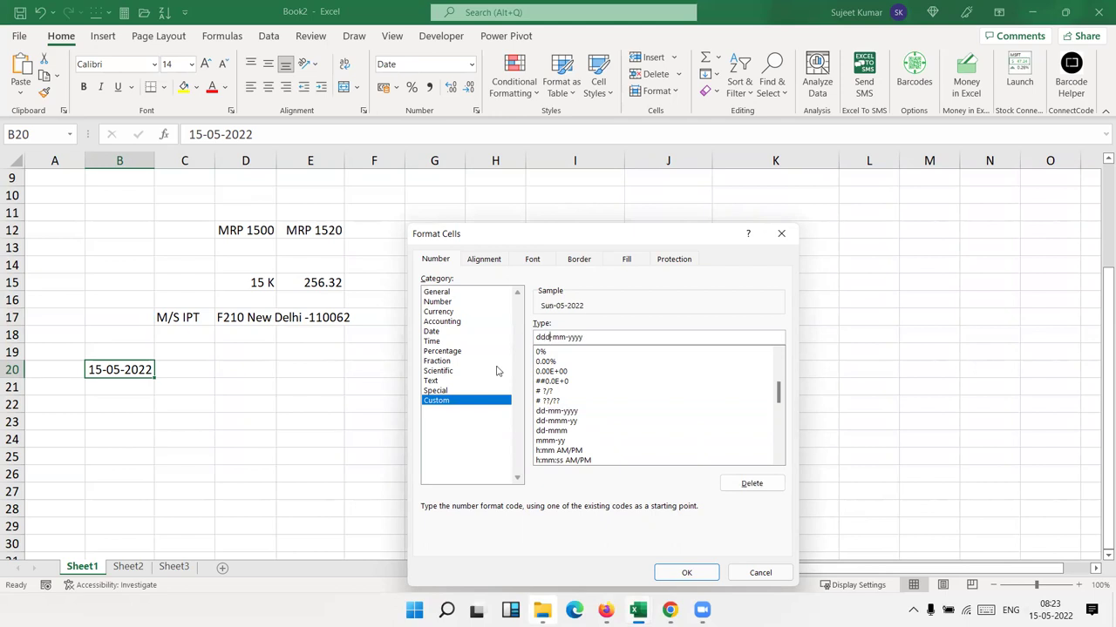
type(" , d")
type("d")
Finish the code as dddd , dd/mmmm-yyyy so B20 shows Sunday , 15/May-2022
left_click(574, 337)
type("m")
key("BackSpace")
type("/m")
left_click(550, 338)
type("d")
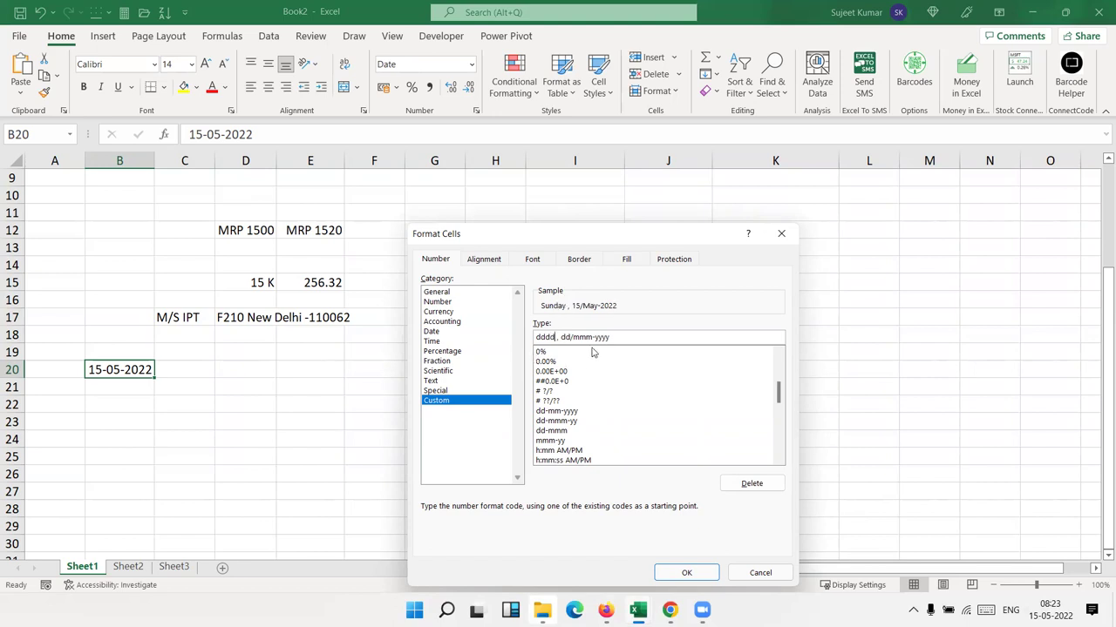
left_click(588, 337)
type("m")
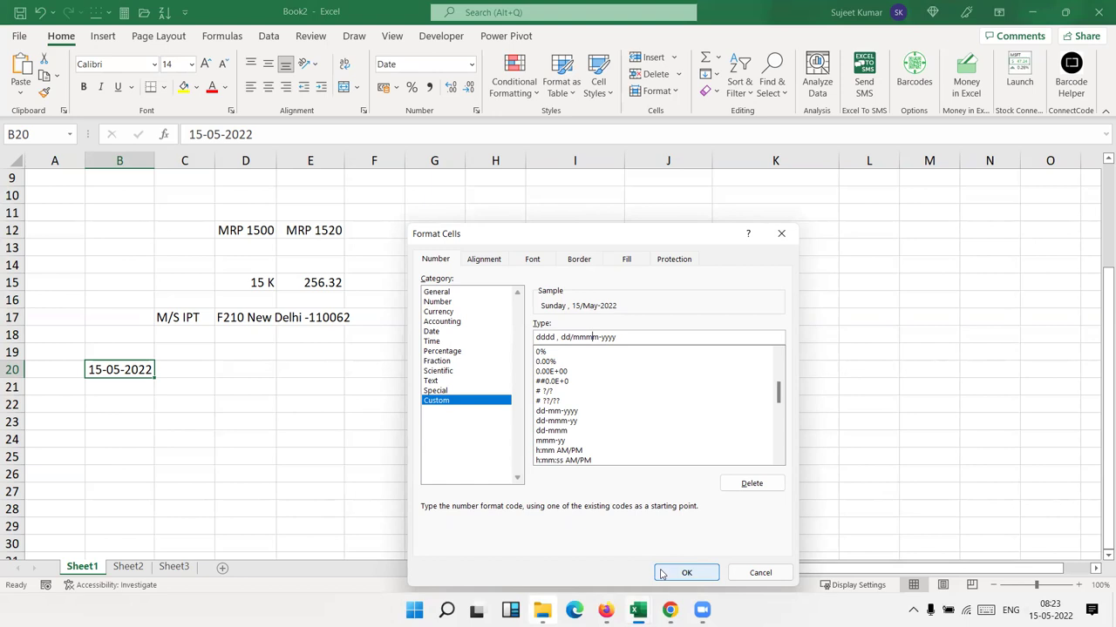
mouse_move(669, 608)
left_click(662, 572)
Enter the time 10:30:40 in D20
left_click(310, 373)
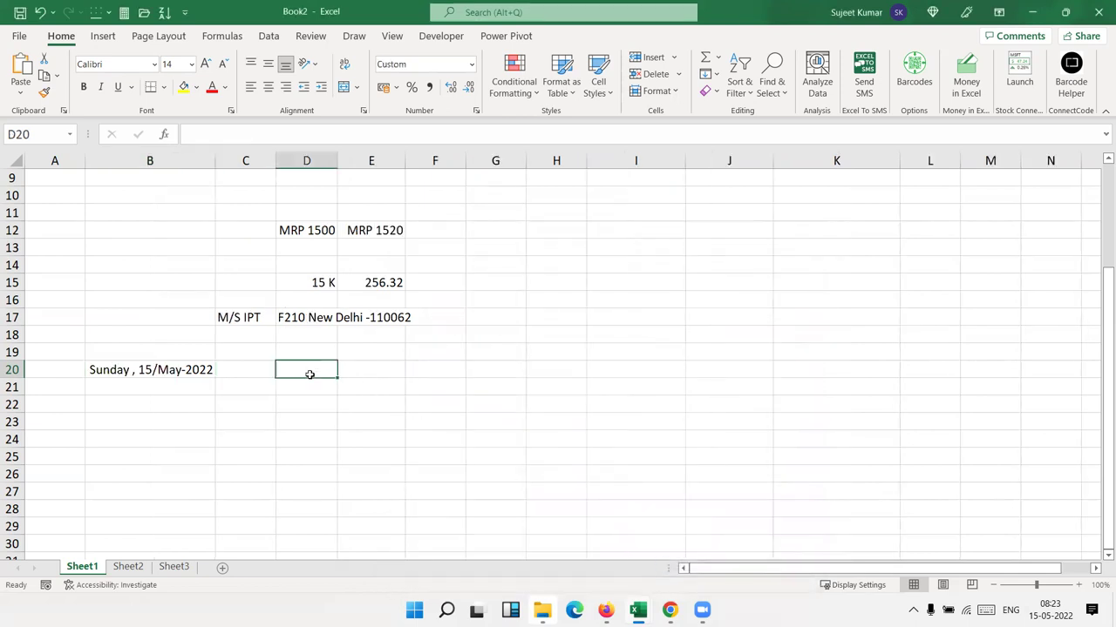
type("10:")
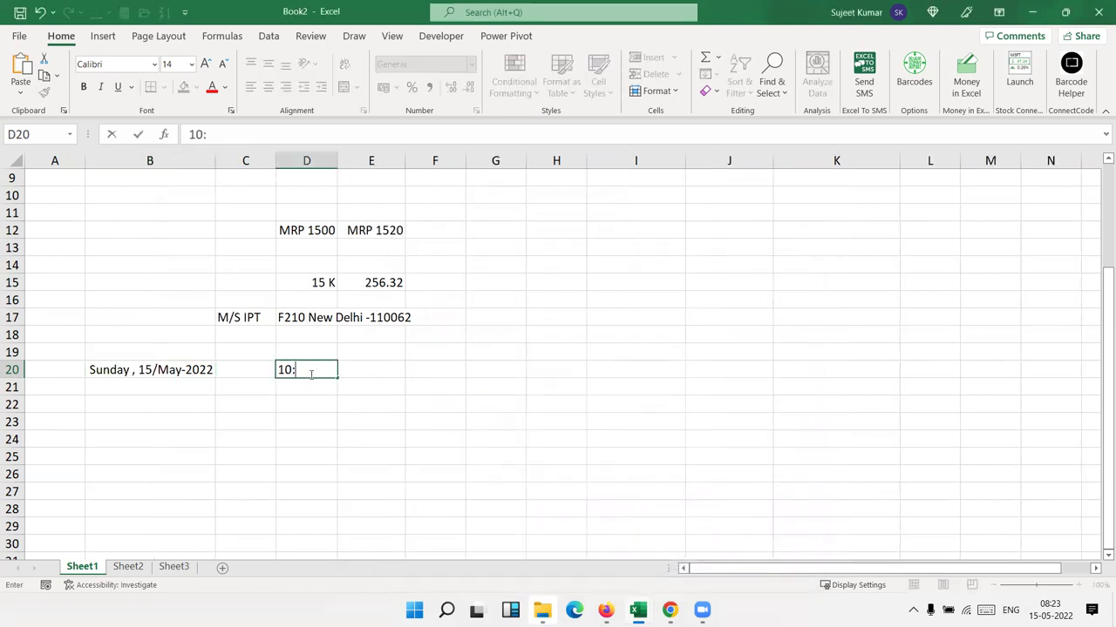
type("30:40")
key("Return")
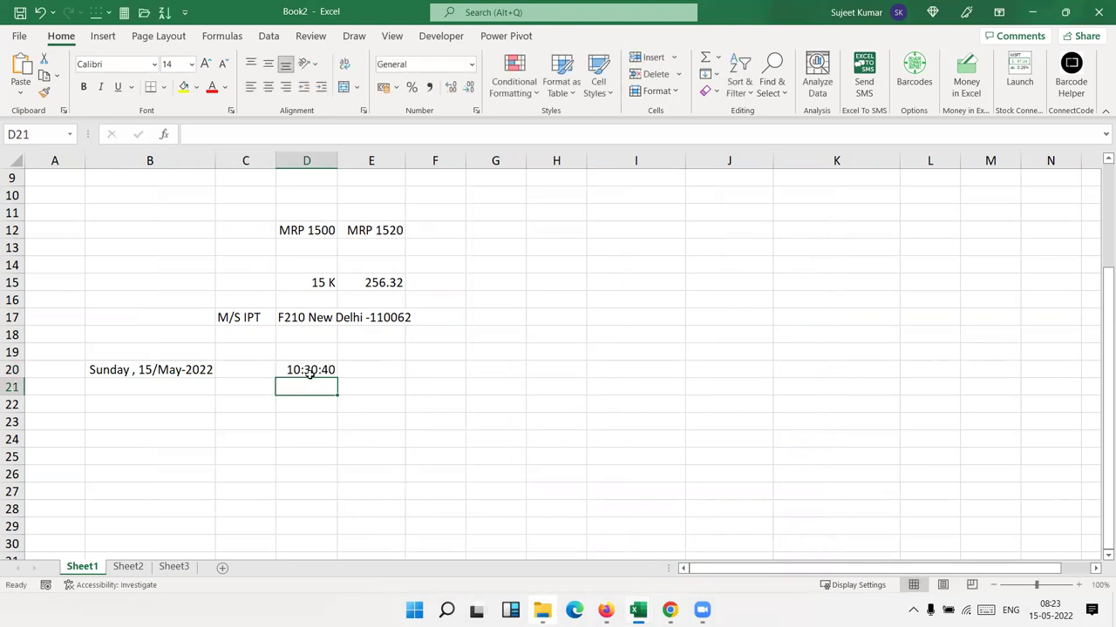
left_click(309, 373)
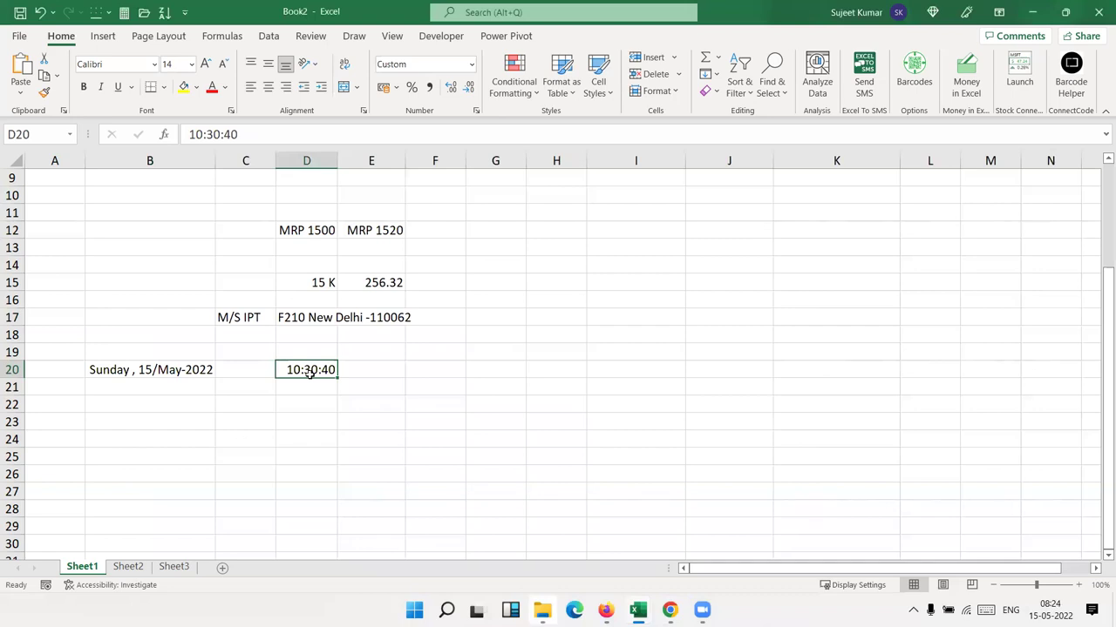
Append "AM/PM" to D20's hh:mm:ss custom format code
left_click(476, 111)
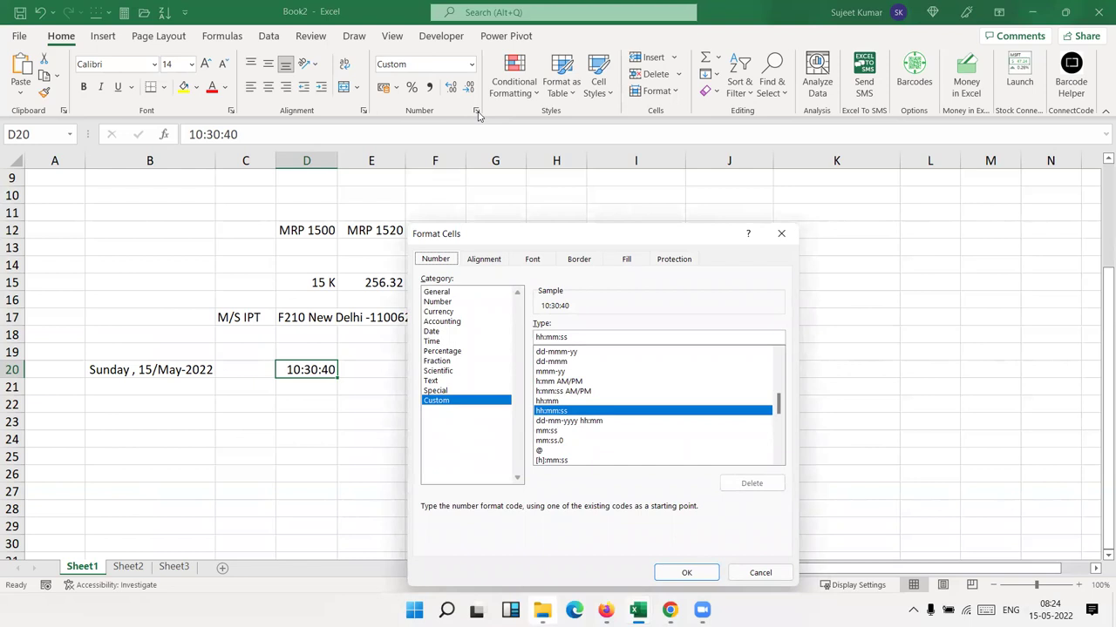
left_click(584, 333)
type("\"")
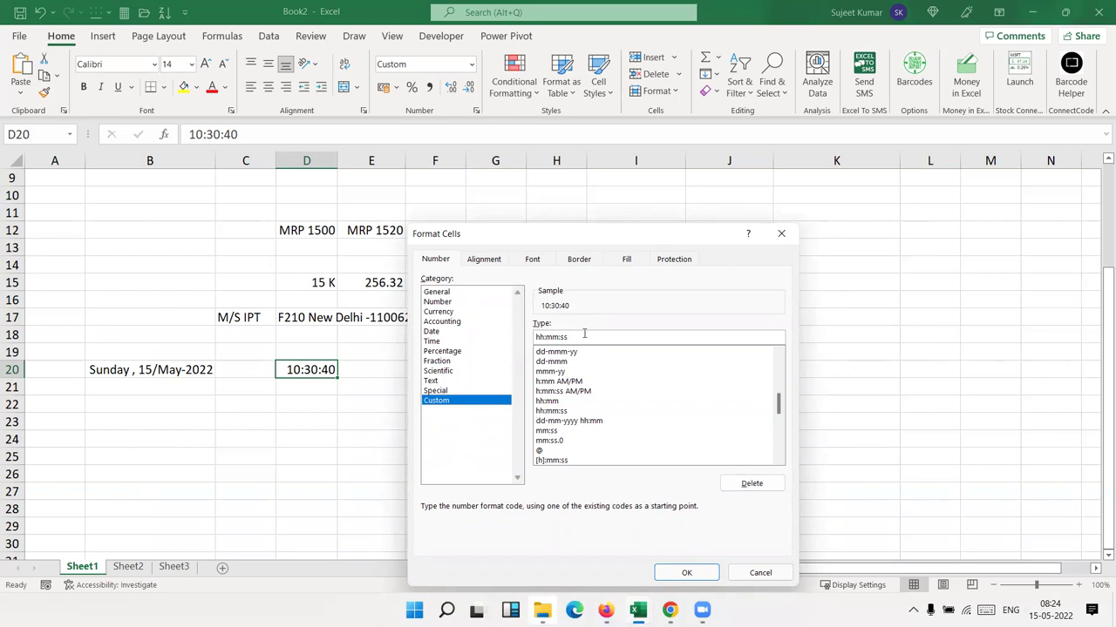
type("AM")
type("/PM")
type("\"")
key("Return")
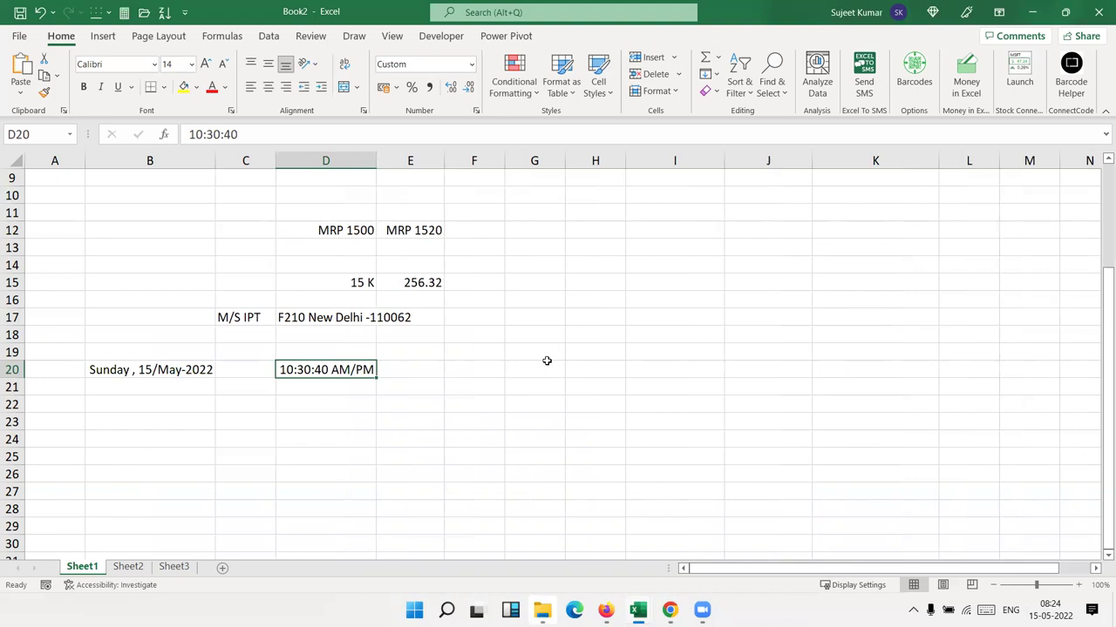
left_click(427, 384)
Enter 45:20 in F21 and switch it to General, revealing 1.888889
left_click(472, 393)
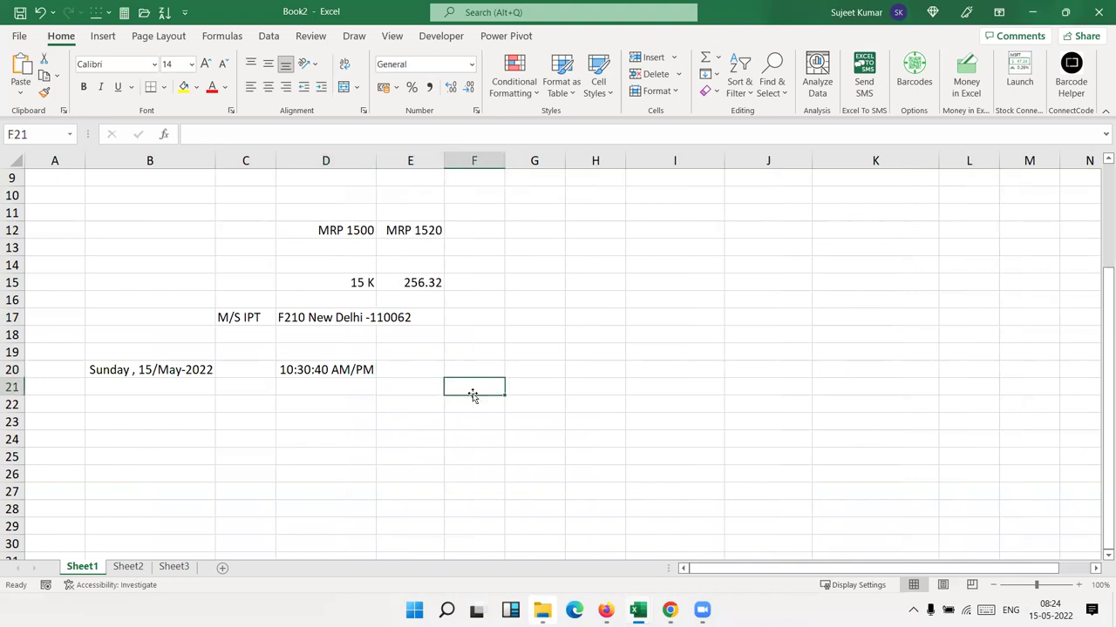
type("45:20")
key("Return")
left_click(471, 390)
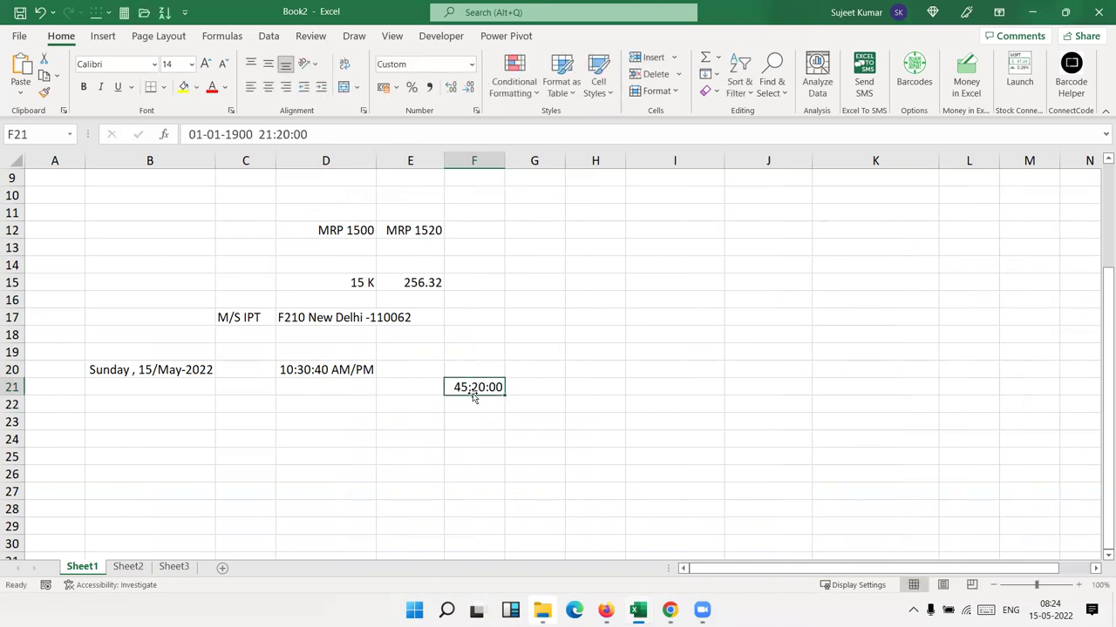
left_click(477, 111)
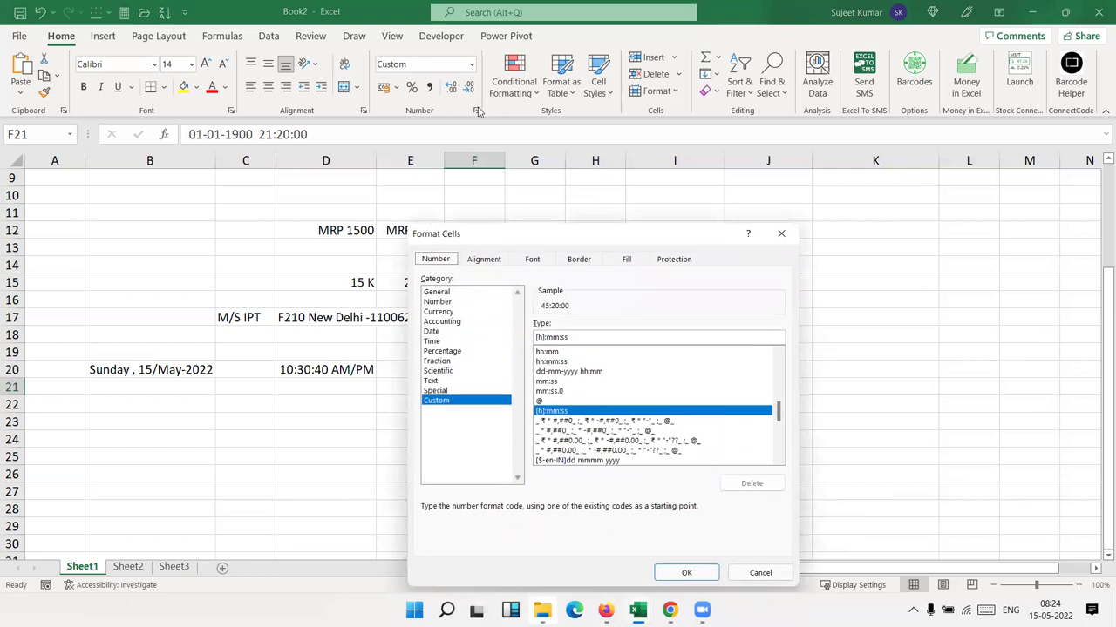
left_click(460, 292)
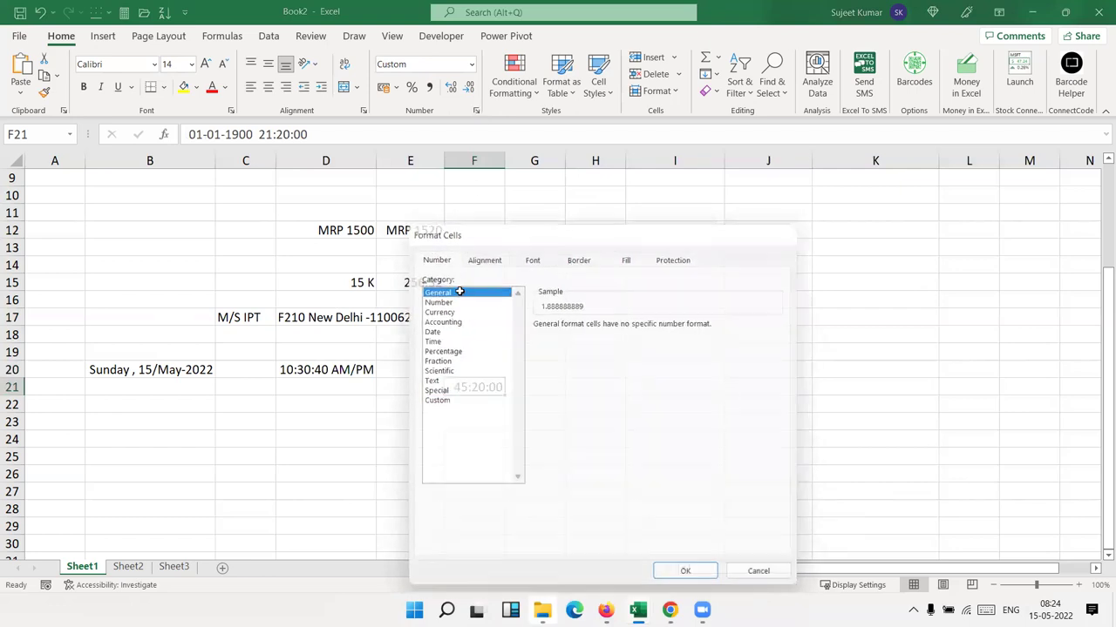
key("Return")
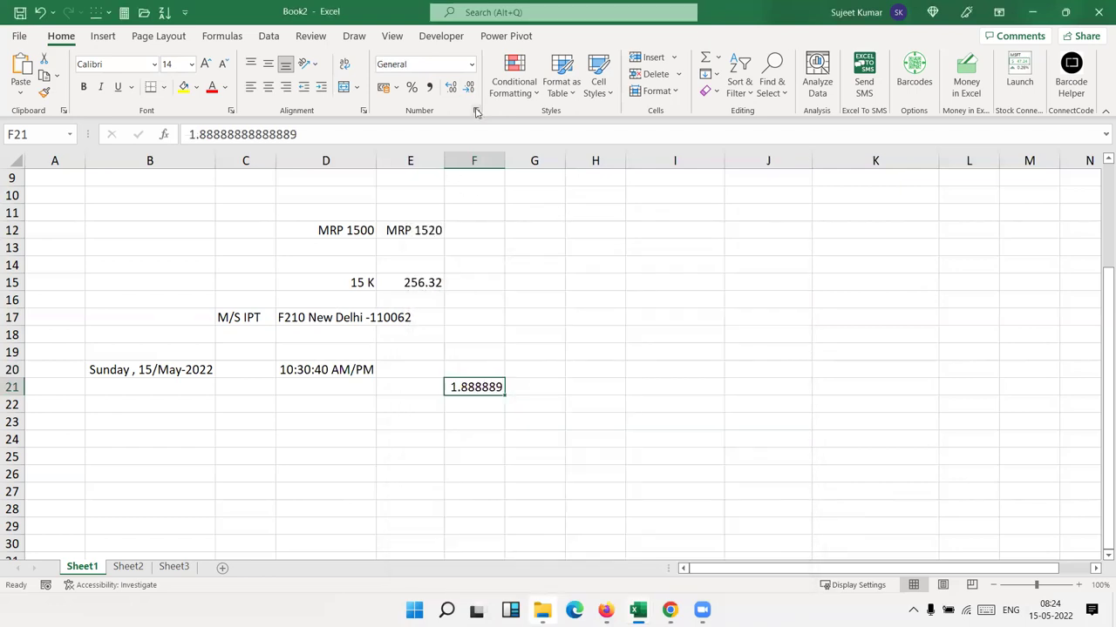
Replace F21's time code with the custom elapsed-hours code [h]:00:00
left_click(476, 111)
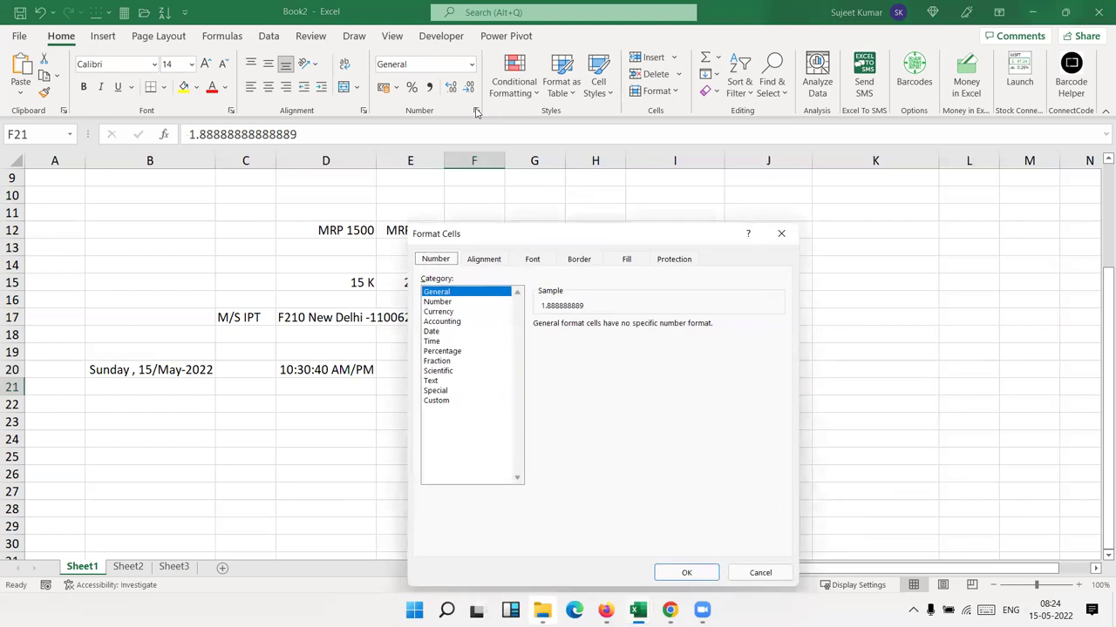
left_click(448, 341)
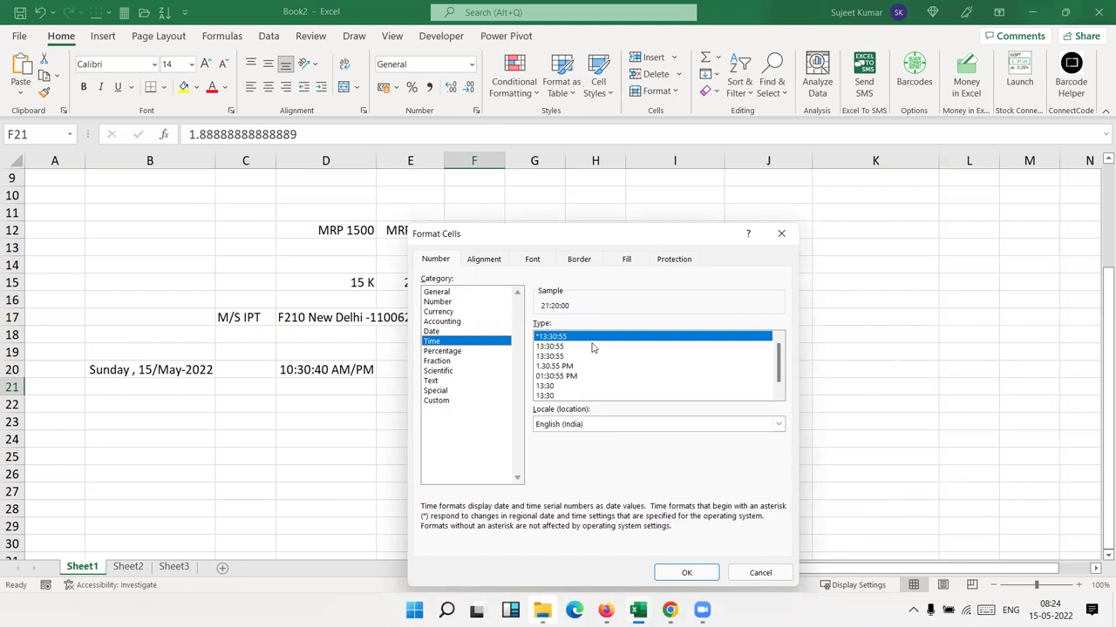
left_click_drag(610, 234, 839, 164)
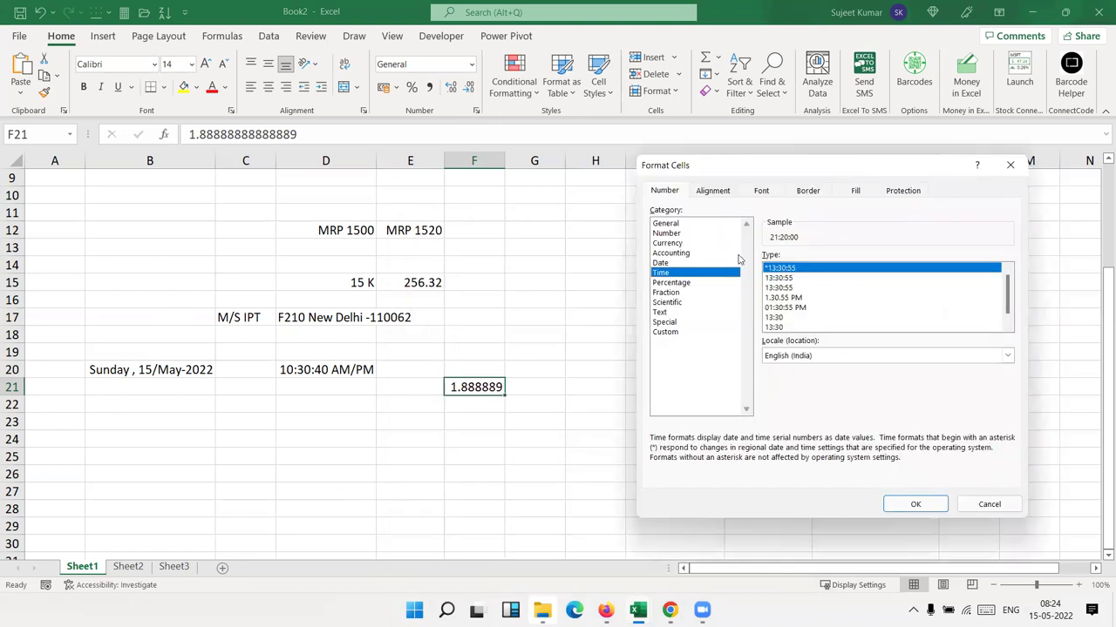
left_click(675, 332)
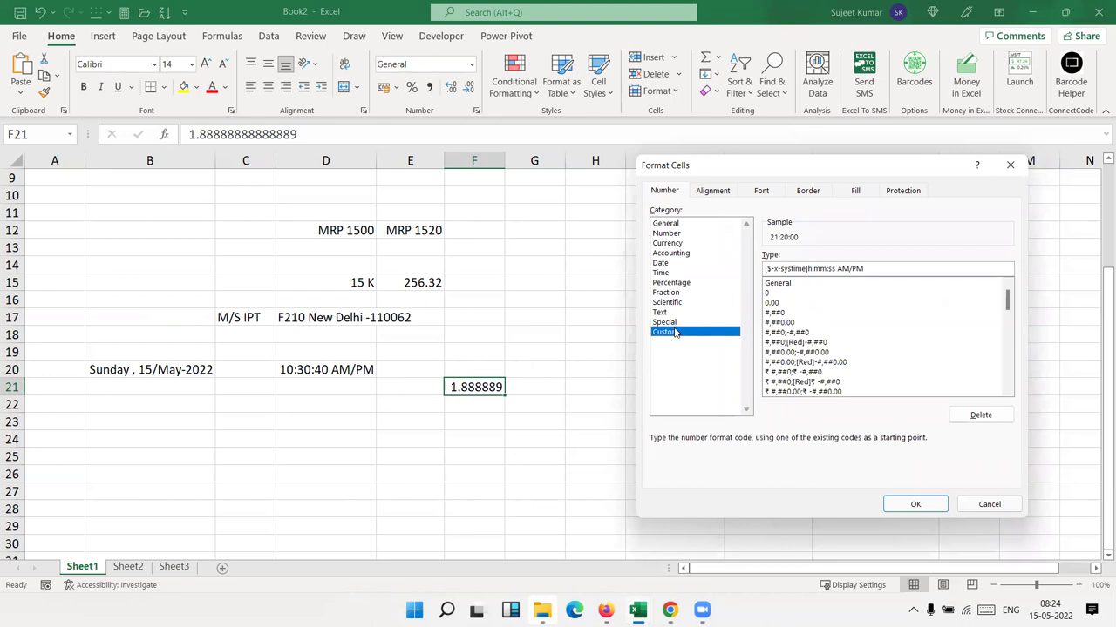
double_click(873, 272)
key("BackSpace")
key("BackSpace")
key("BackSpace")
key("BackSpace")
key("BackSpace")
key("BackSpace")
key("BackSpace")
key("BackSpace")
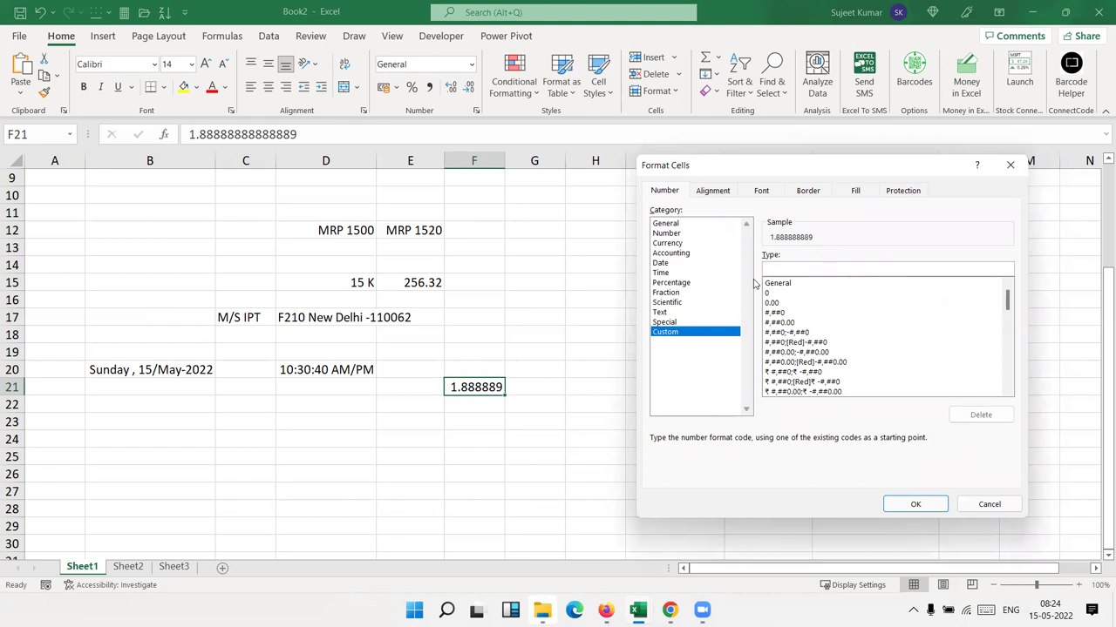
type("[h]:00:00")
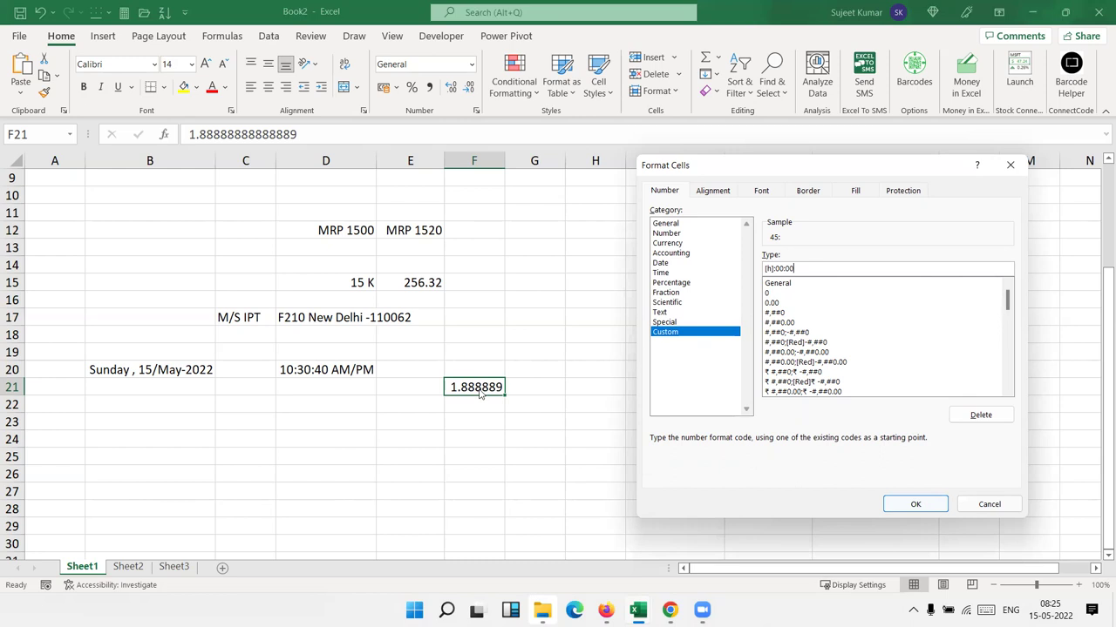
Apply the custom format [h]:mm:ss so F21 shows the elapsed time 45:20:00
key("BackSpace")
key("BackSpace")
key("BackSpace")
key("BackSpace")
key("BackSpace")
key("BackSpace")
type(":")
type("mm:ss")
key("Return")
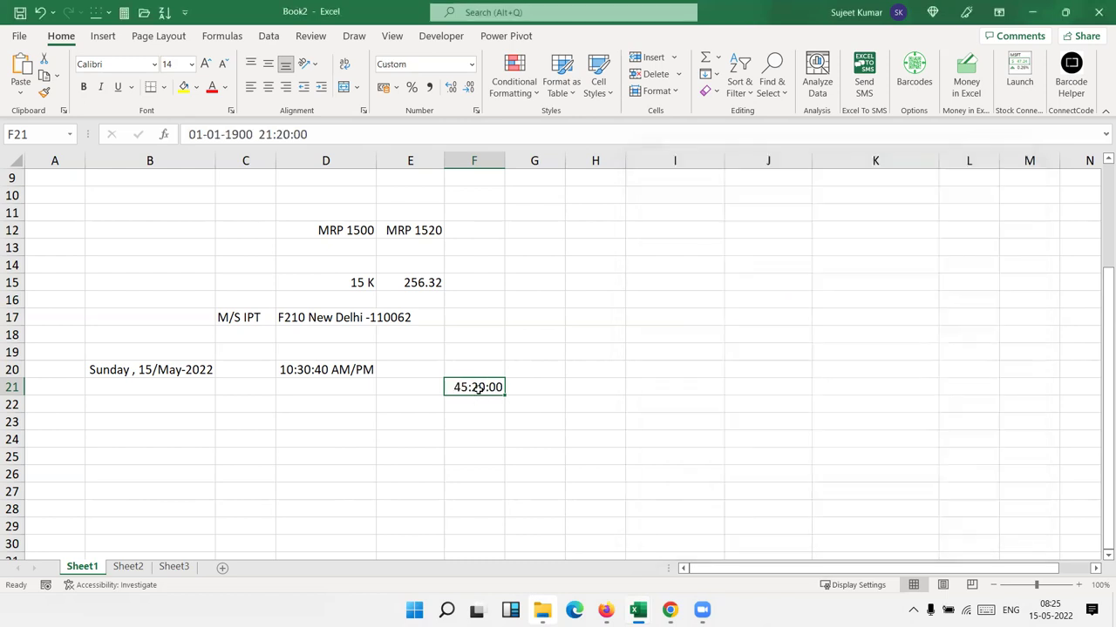
Enter =TEXT(F21,"[m]") in H21 to show the duration as 2720 total minutes
left_click(567, 390)
type("=")
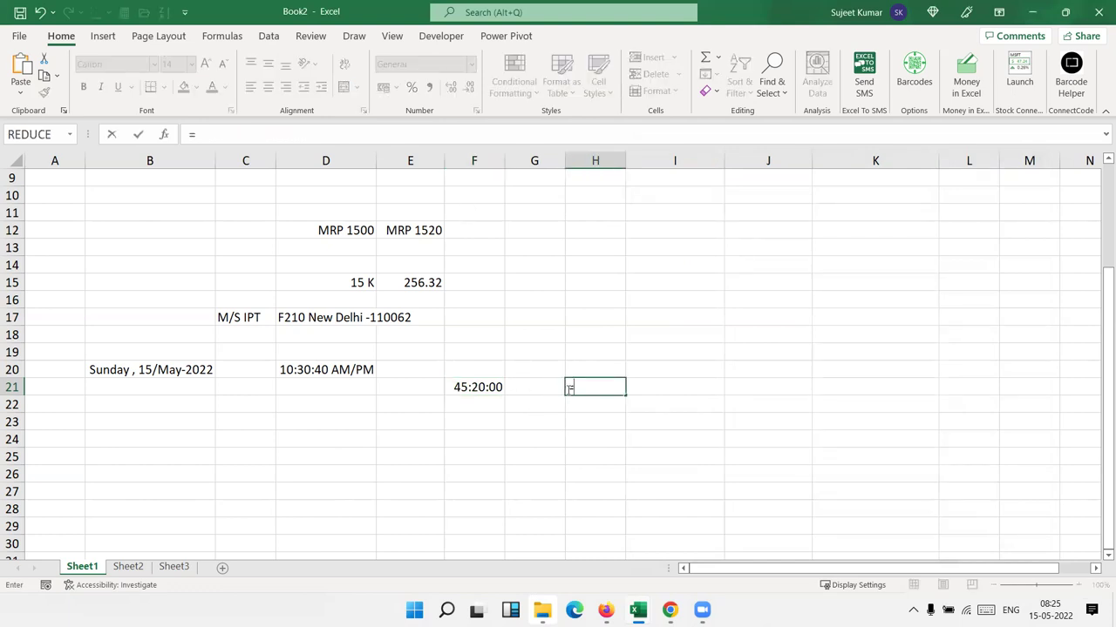
type("tex")
key("Tab")
key("Left")
key("Left")
type(",\"[m]\"")
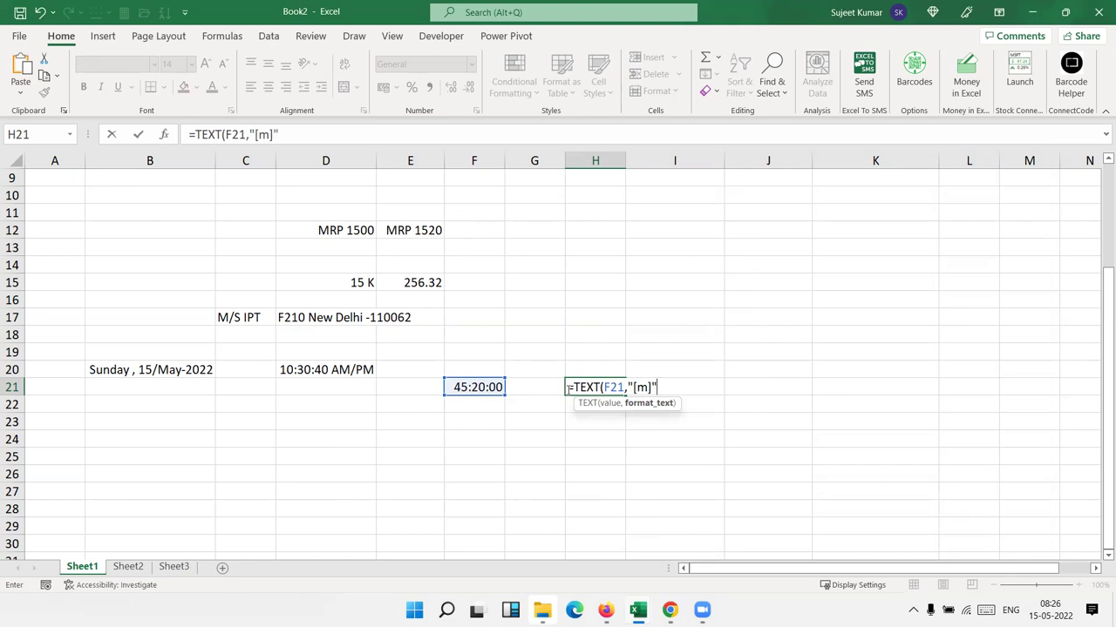
key("ctrl+Return")
key("Return")
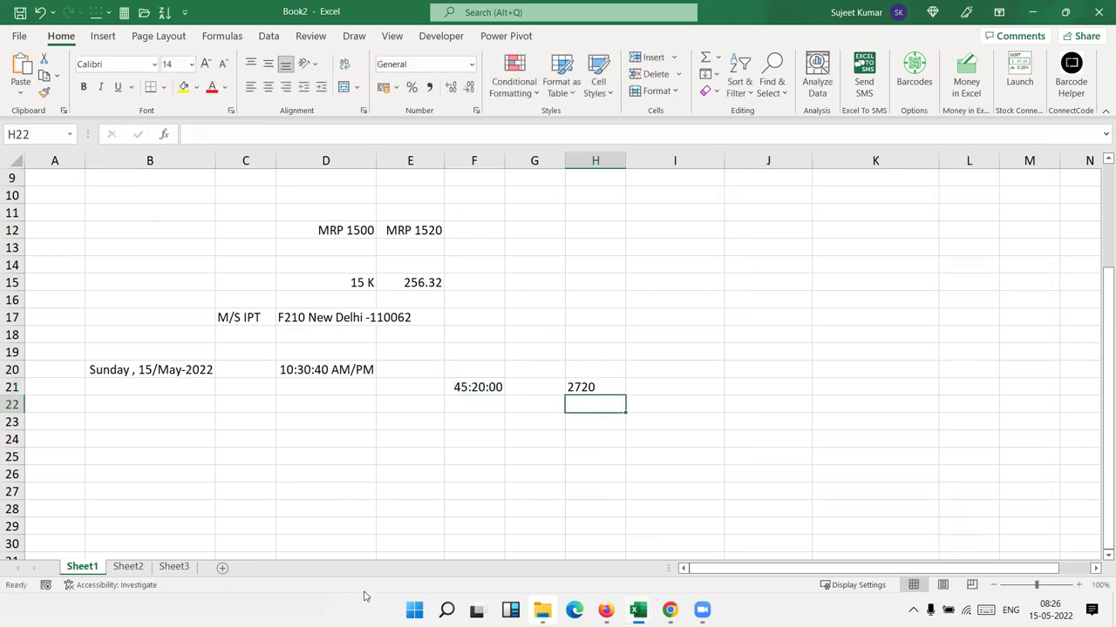
key("Up")
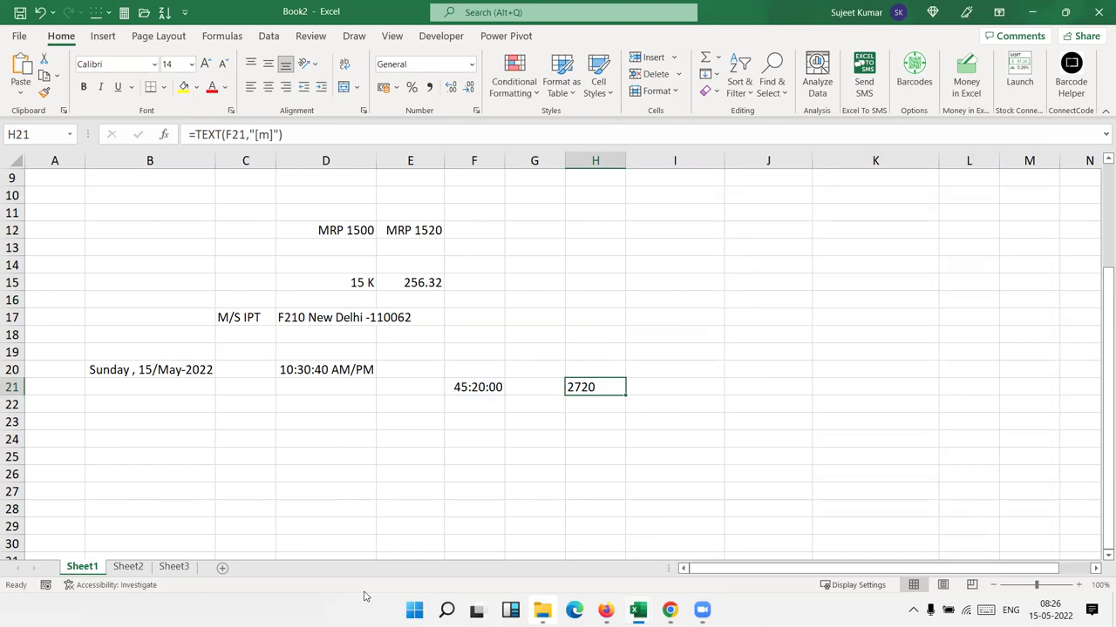
key("Down")
key("Down")
key("Left")
key("Left")
key("Left")
key("Left")
key("Down")
key("Right")
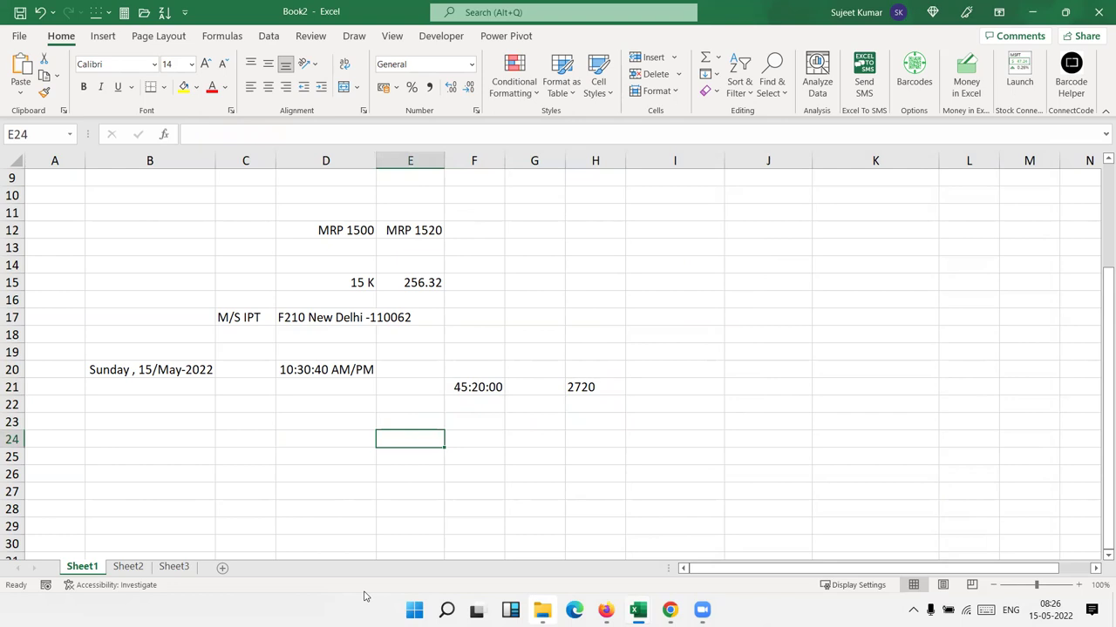
Enter start time 10:00 in E24 and end time 20:00 in F24
type("10:00")
key("Right")
type("20:00")
key("Right")
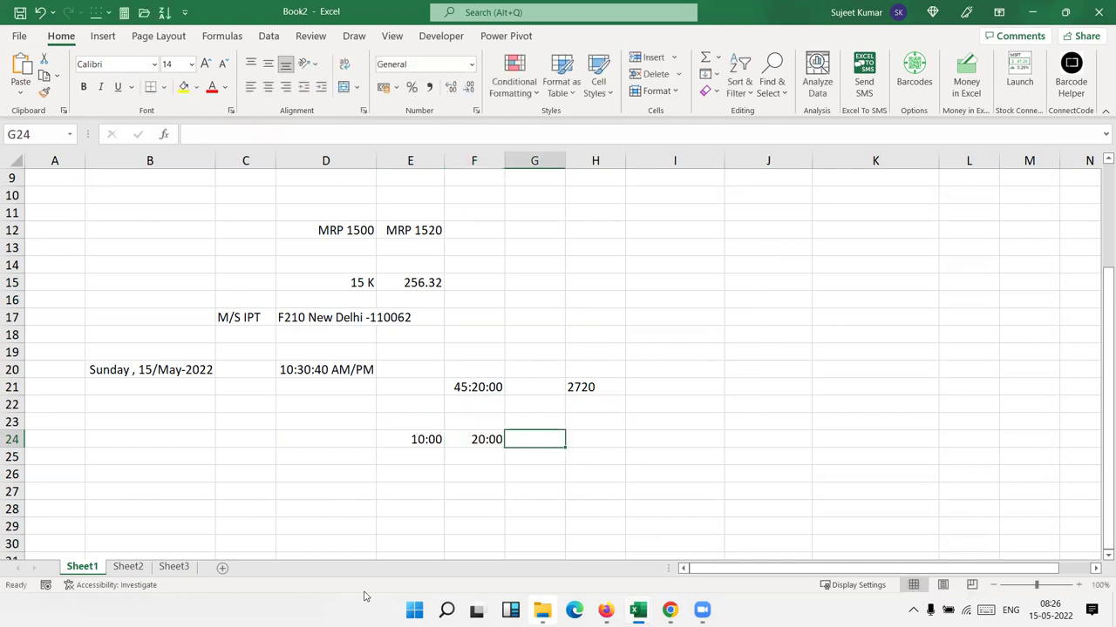
Enter =F24-E24 in G24 to show the 10:00 difference, then check the stored times
type("=")
key("Left")
type("-")
key("Left")
key("Left")
key("Return")
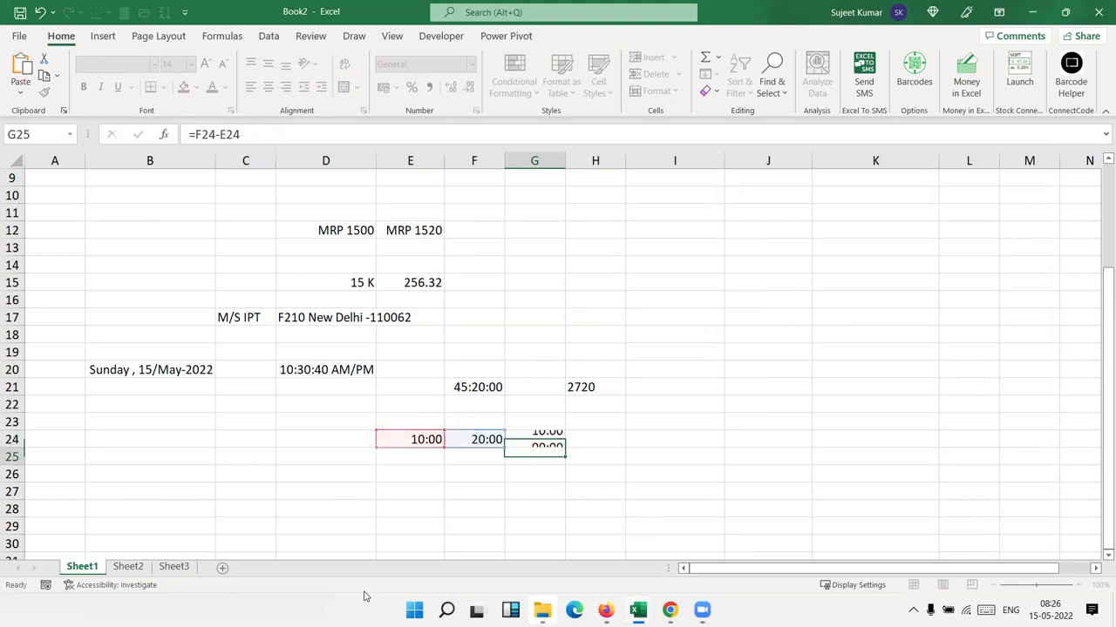
key("Left")
key("Up")
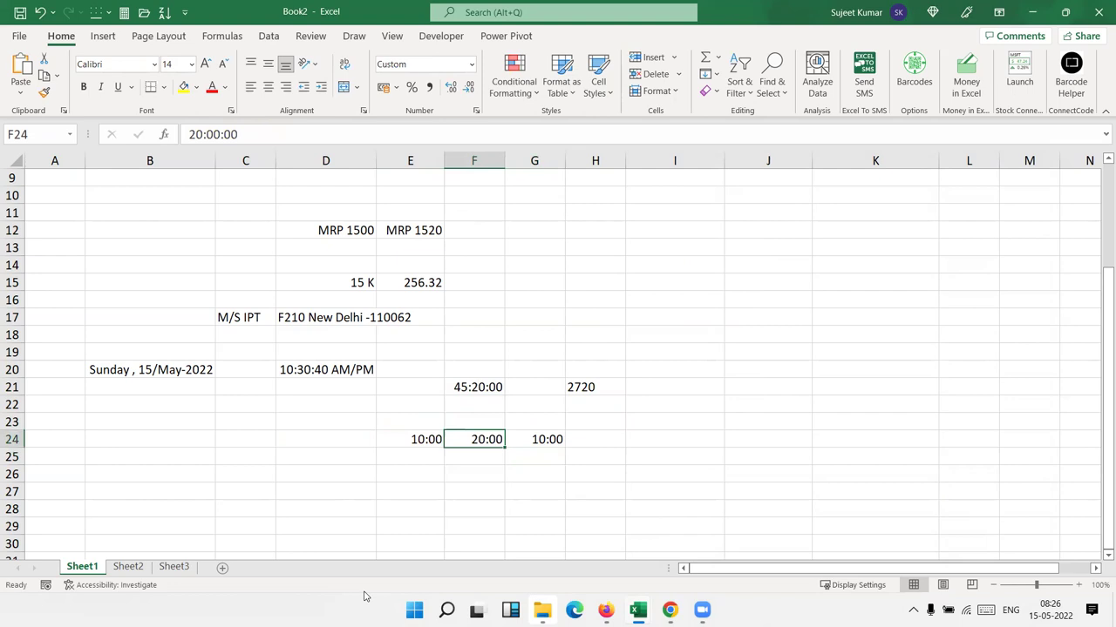
key("Left")
key("Right")
key("Left")
key("Down")
key("Down")
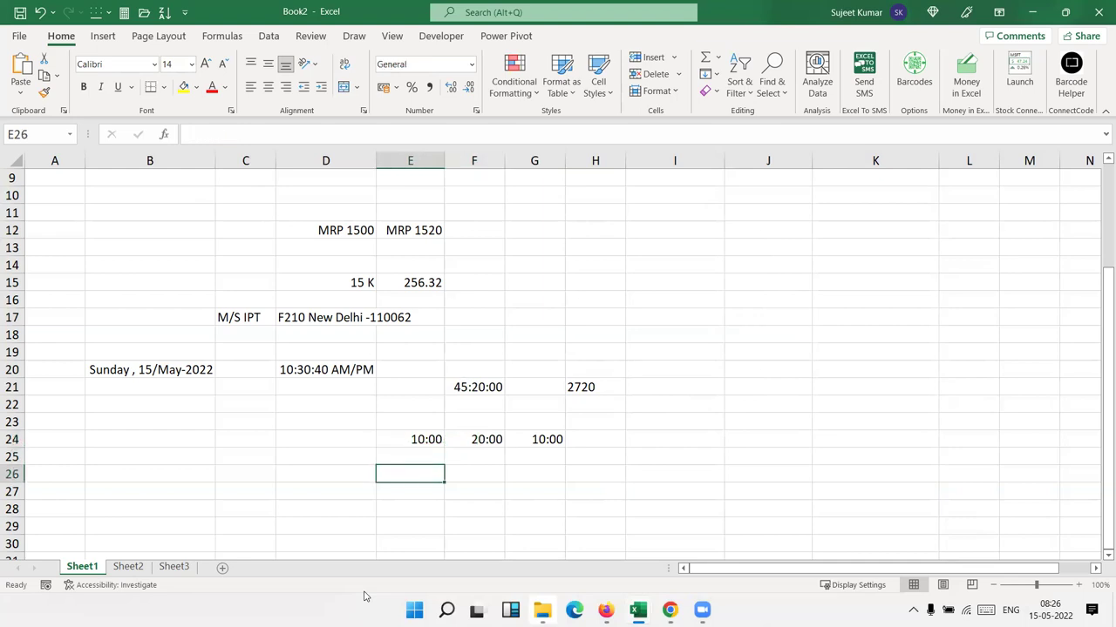
Enter 14:00 in E26 and 3:00 in F26
type("1")
type("4:00")
key("Tab")
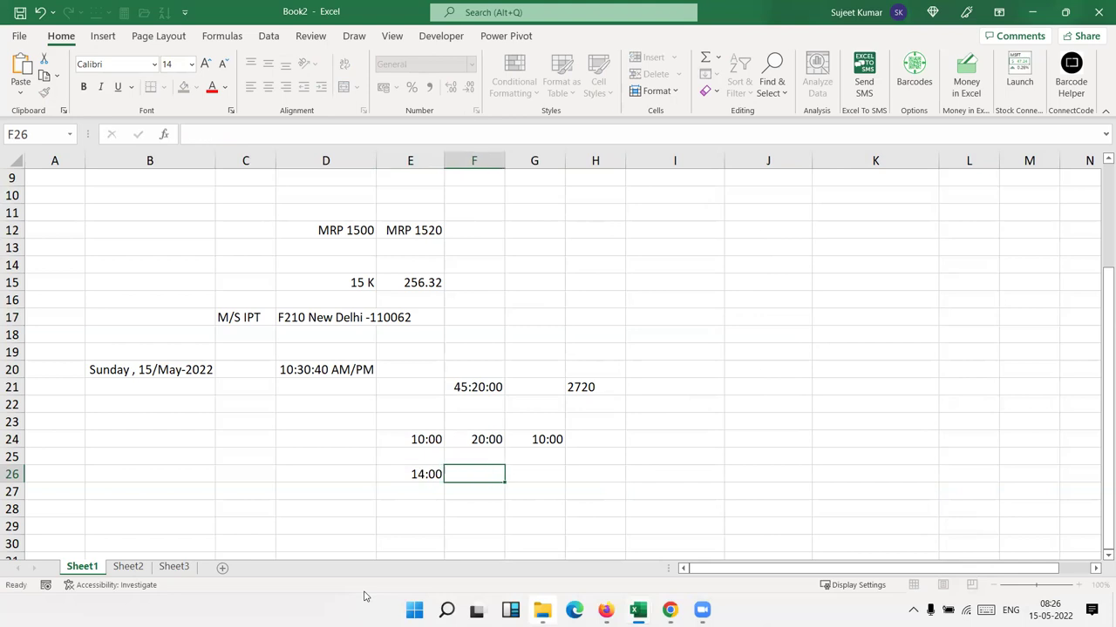
type("3:00")
key("Return")
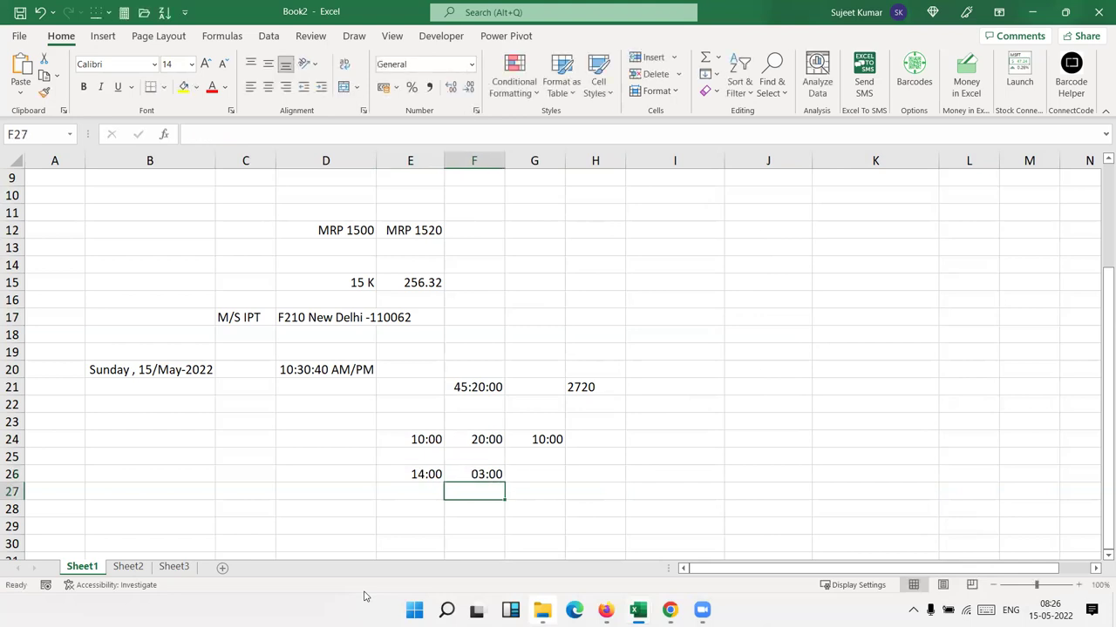
key("Up")
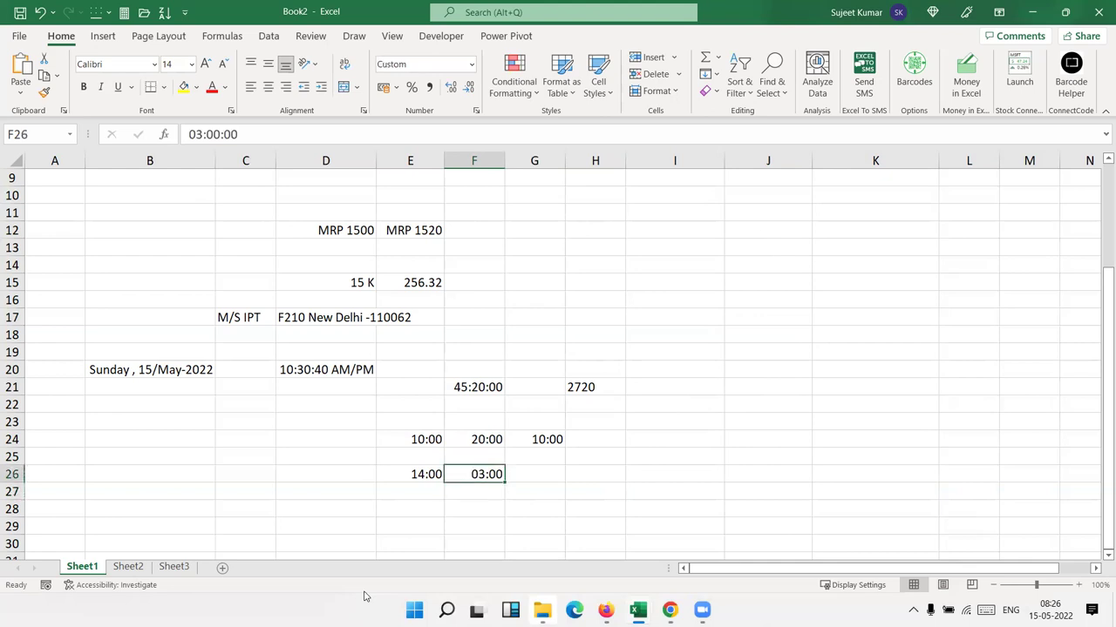
key("Left")
key("Down")
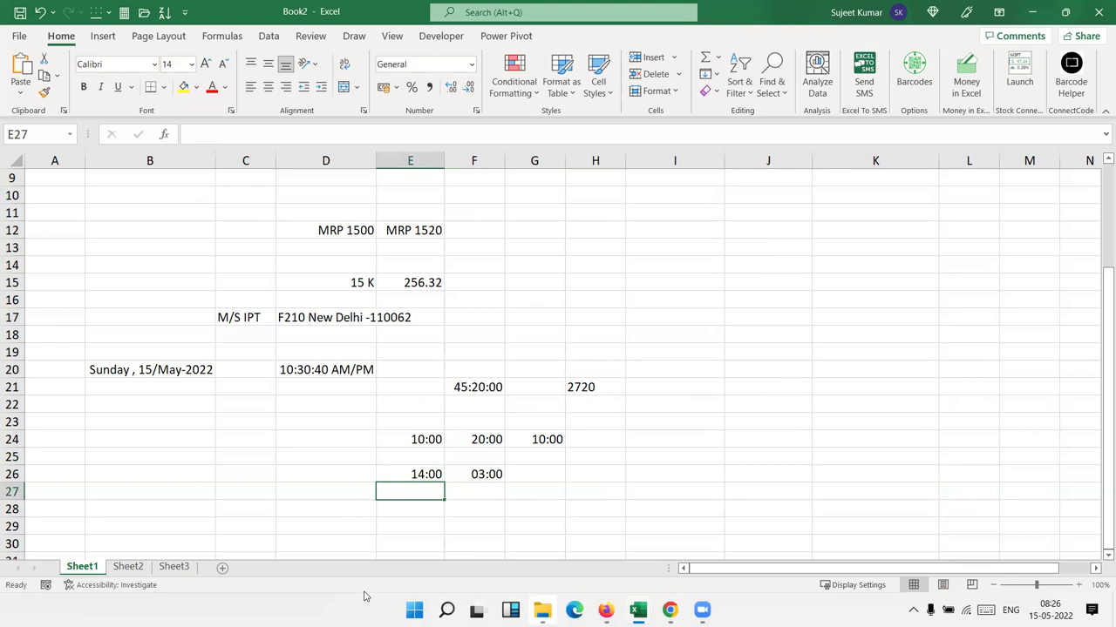
Enter date-times 15/5 14:00 in E27 and 16/5 03:00 in F27
type("15/5")
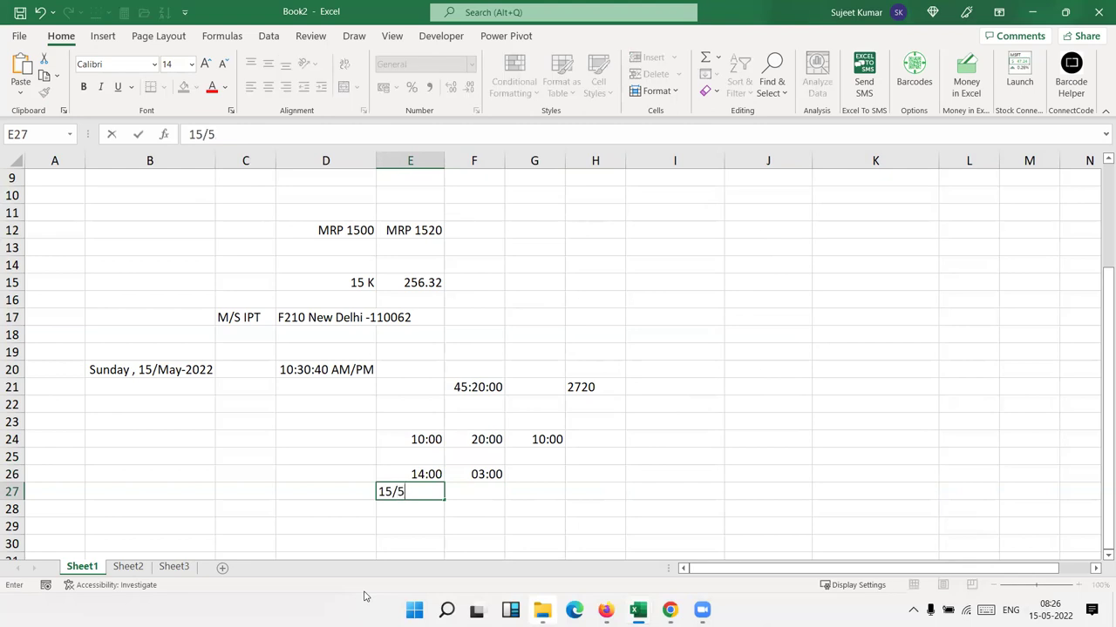
type(" 14")
type(":00")
key("Tab")
type("16/5")
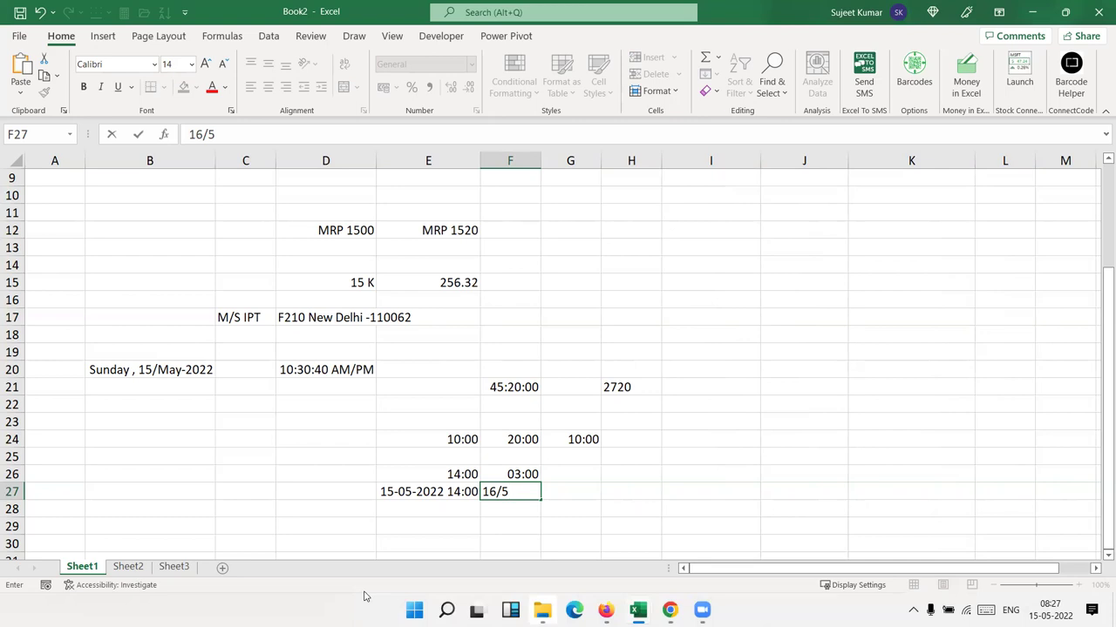
type("03:00")
key("Return")
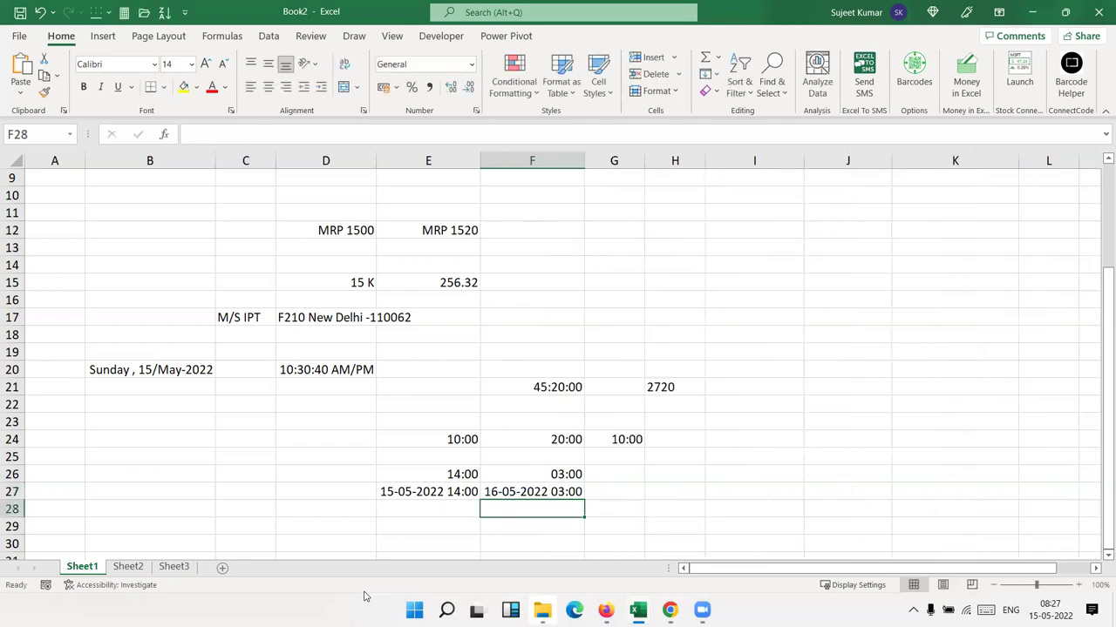
Enter =F27-E27 in G27 to compute the date-time difference
key("Up")
key("Right")
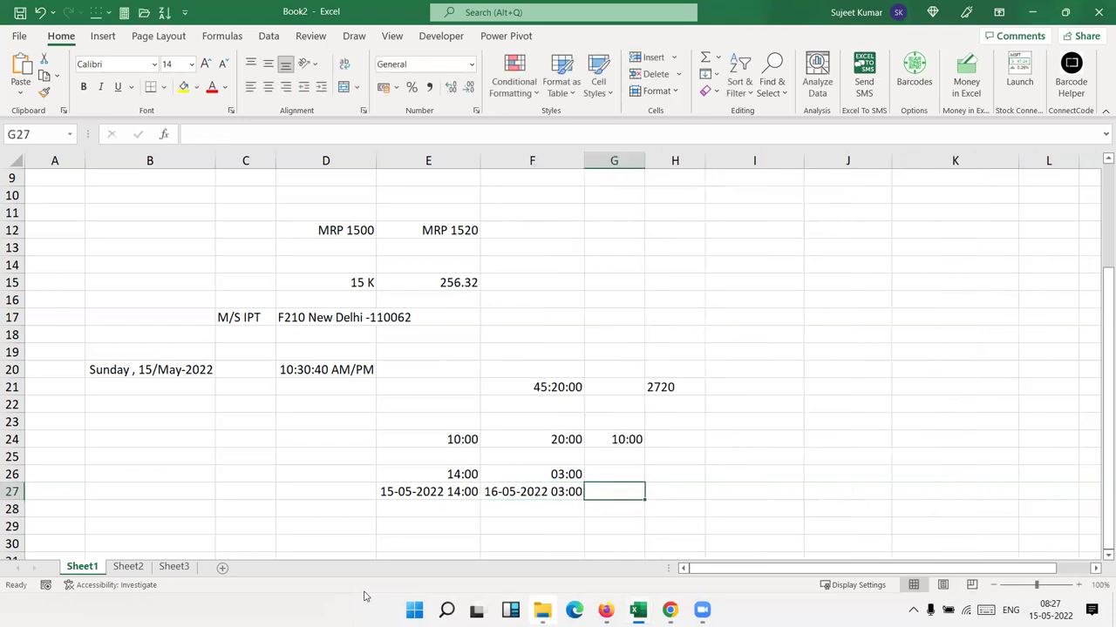
type("=")
key("Left")
type("-")
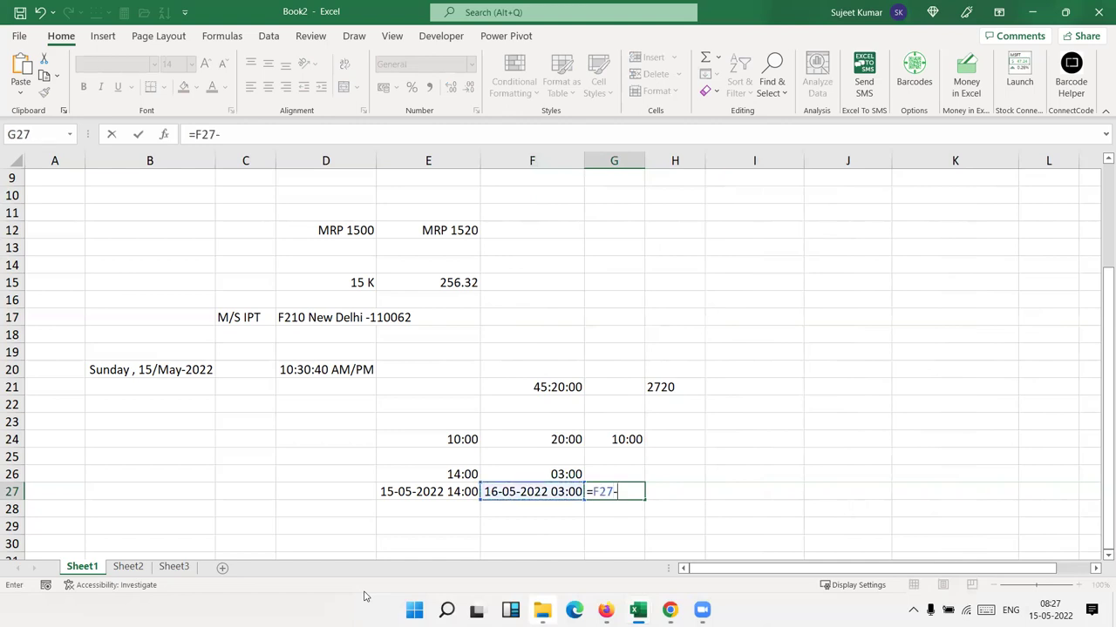
key("Left")
key("Left")
key("Return")
key("Up")
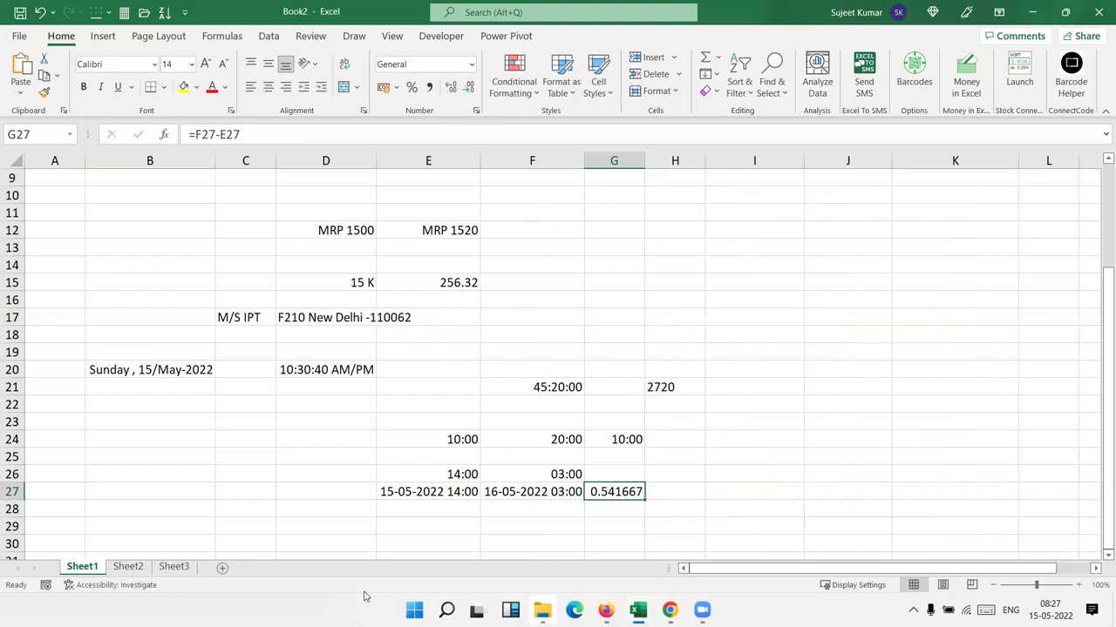
Copy F21's elapsed-time format to G27 with Format Painter so it shows 13:00:00
left_click(538, 387)
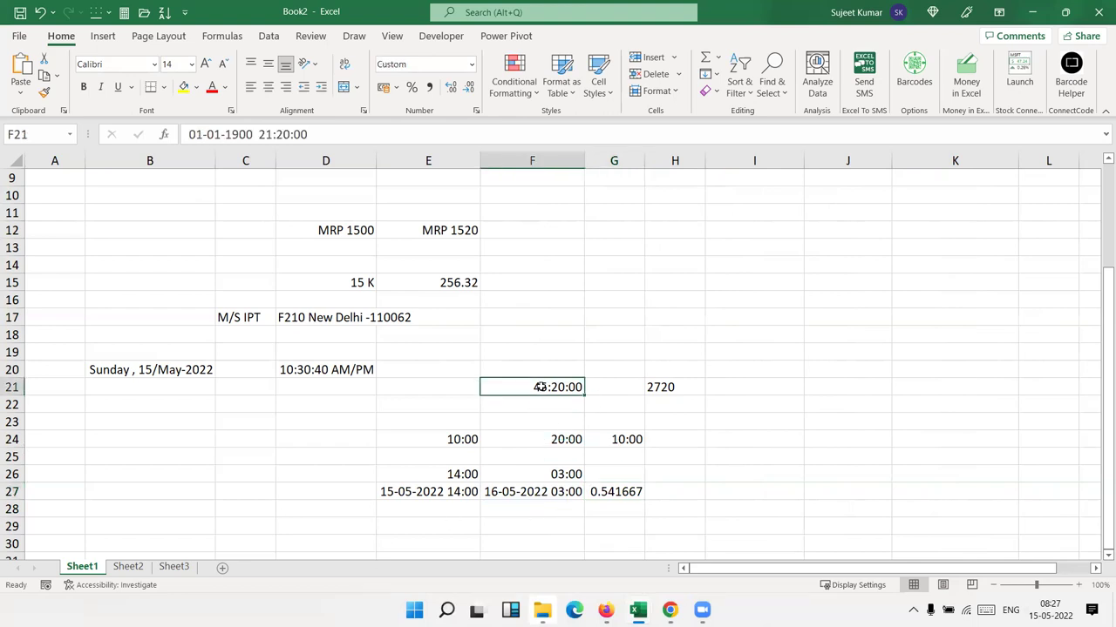
left_click(43, 93)
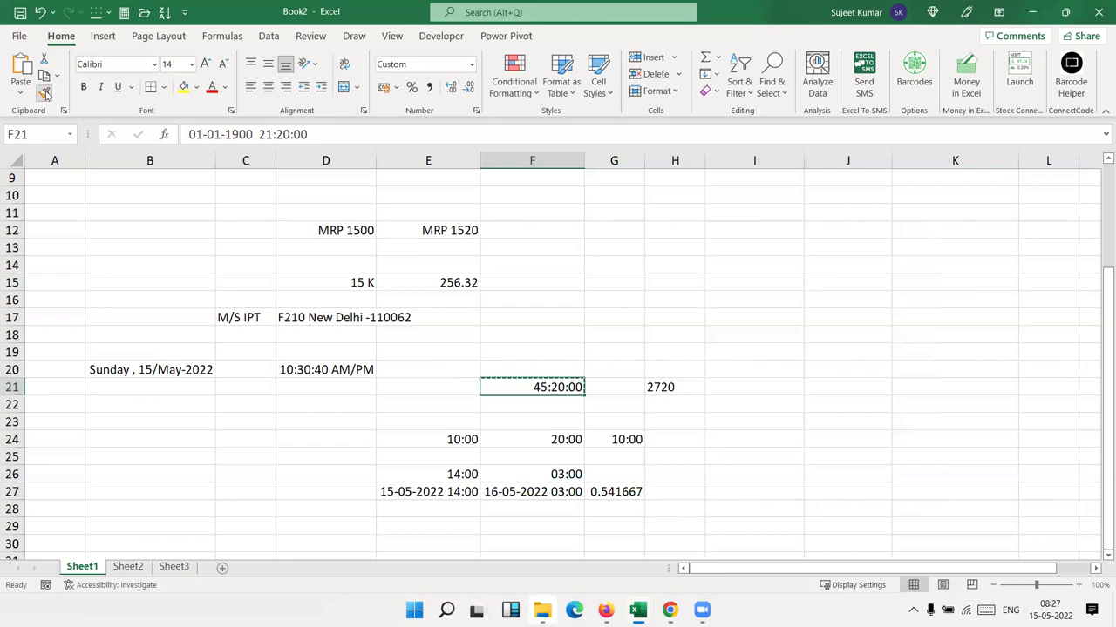
left_click(607, 493)
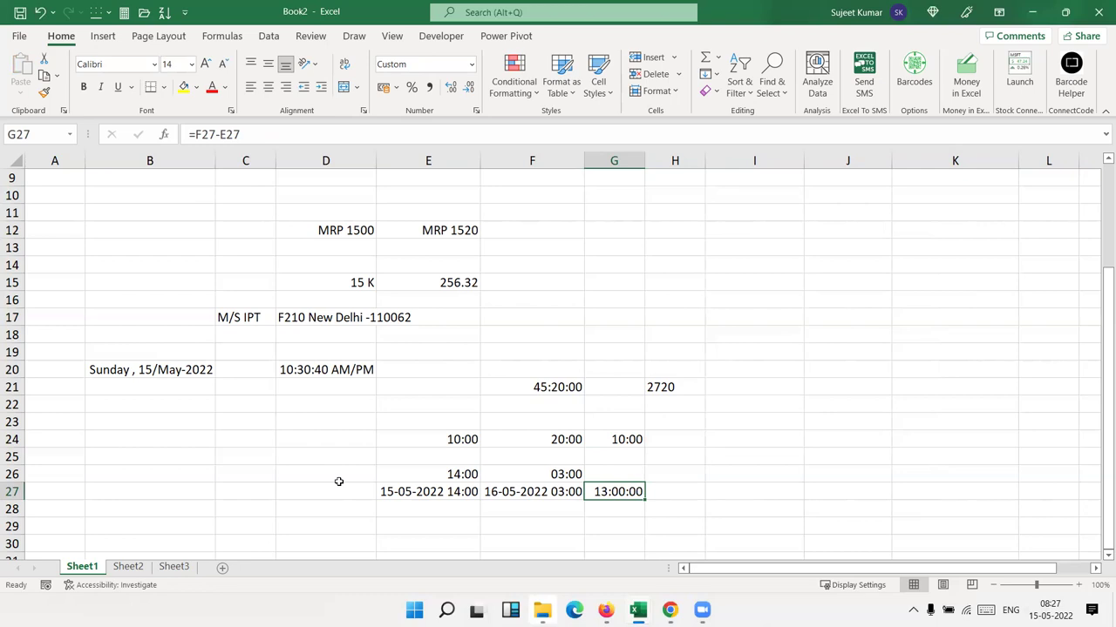
key("Down")
key("Down")
key("Down")
key("Down")
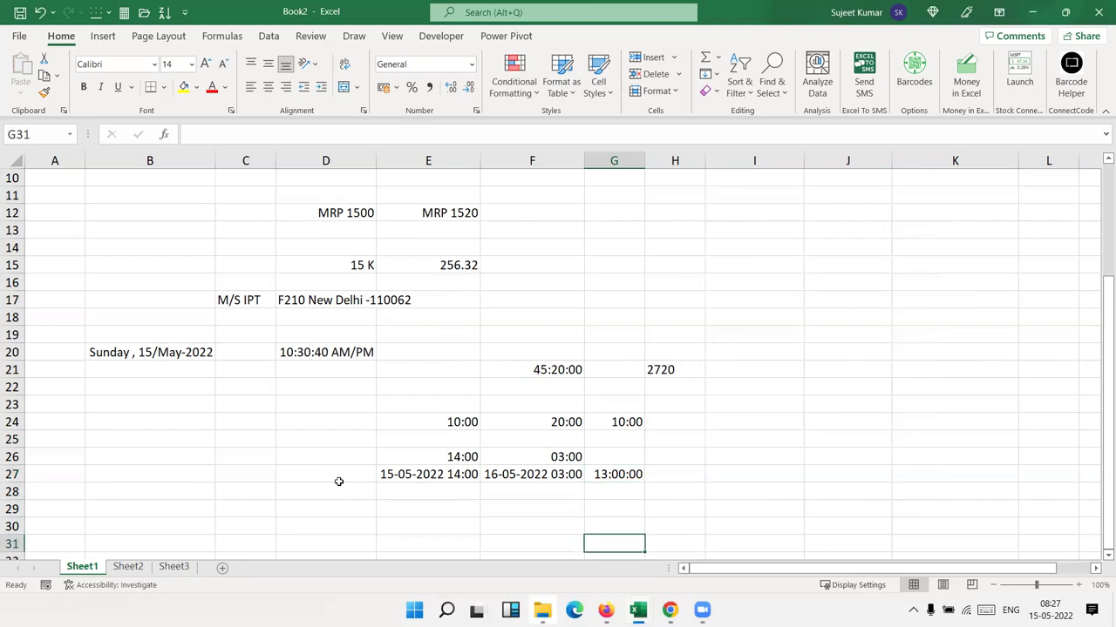
key("Down")
key("Down")
key("Down")
key("Down")
key("Down")
key("Left")
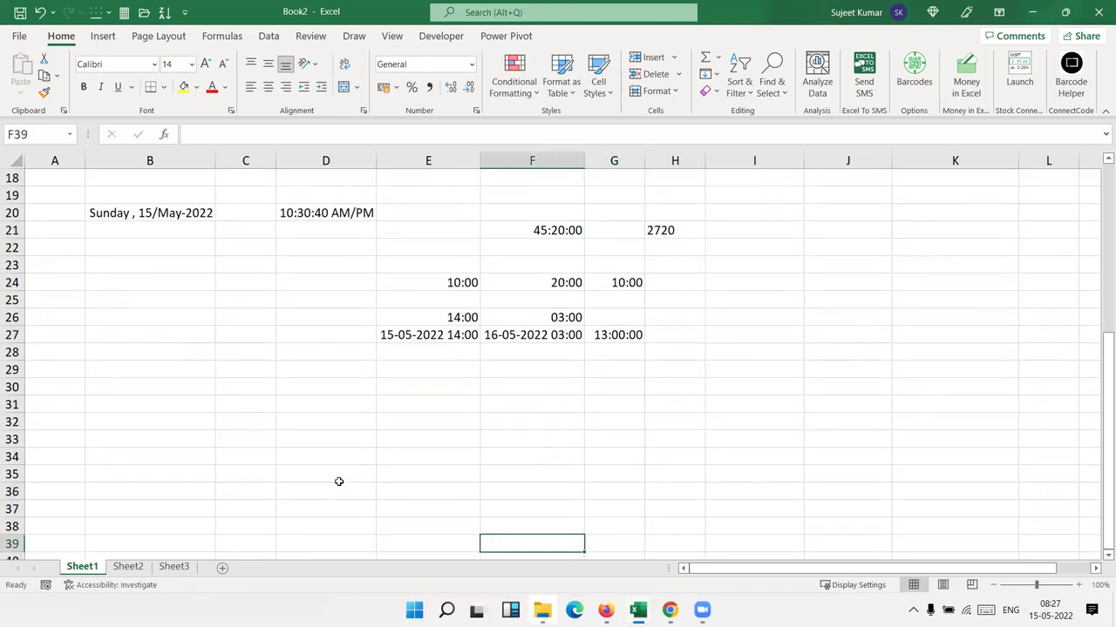
key("Left")
key("Left")
key("Left")
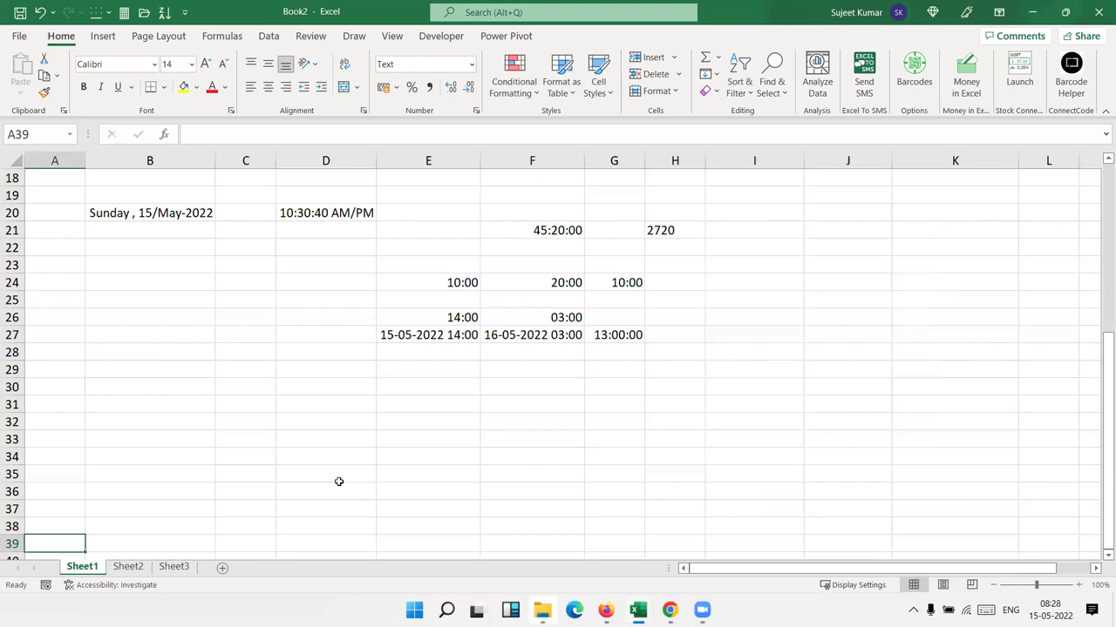
Enter 10:30:00 as text in E31 using a leading apostrophe
left_click(455, 402)
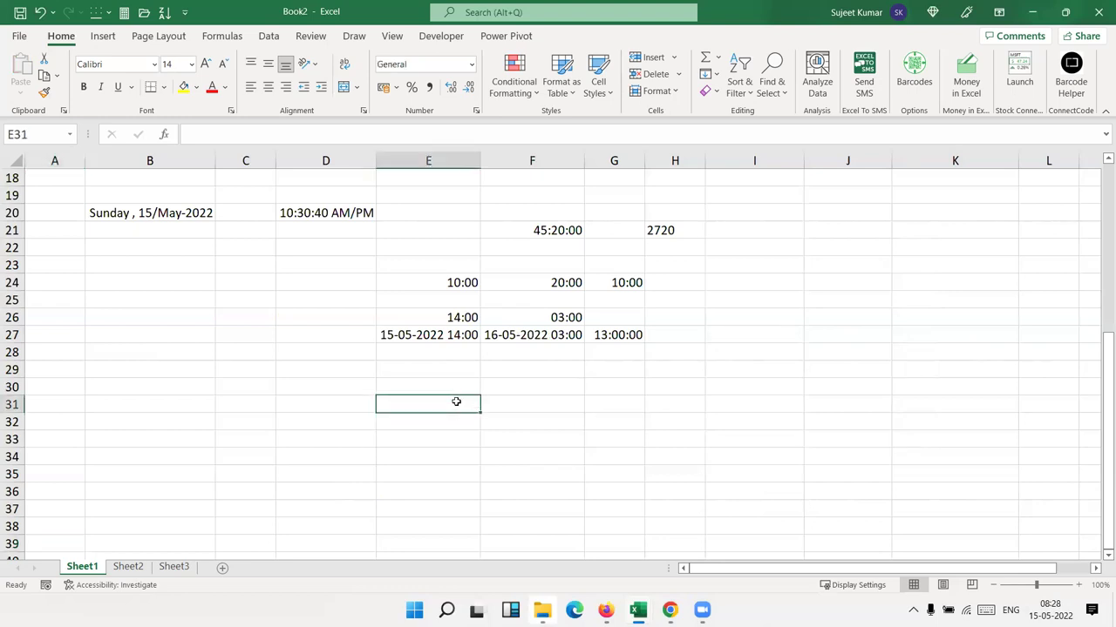
type("'10:30:00")
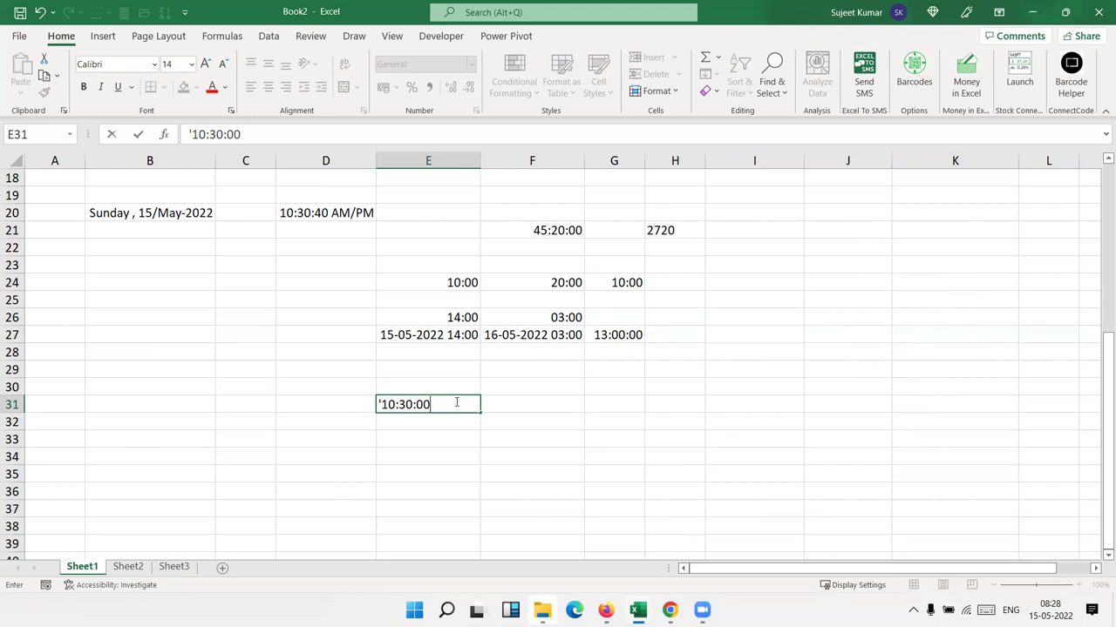
key("Return")
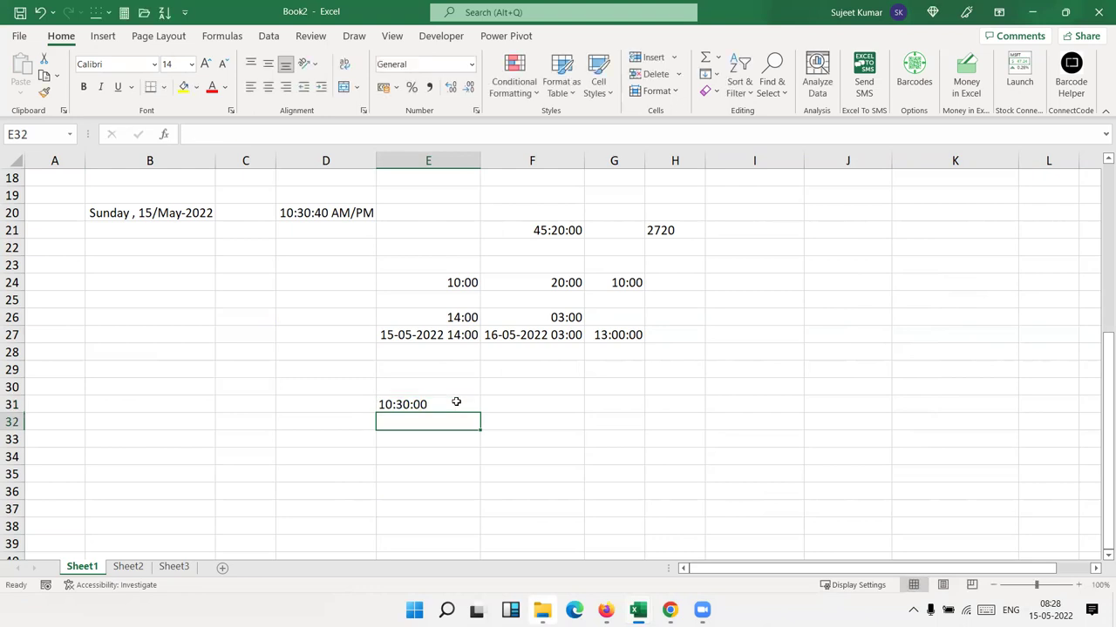
Delete the 10:30:00 text entry from E31
left_click(456, 401)
key("Right")
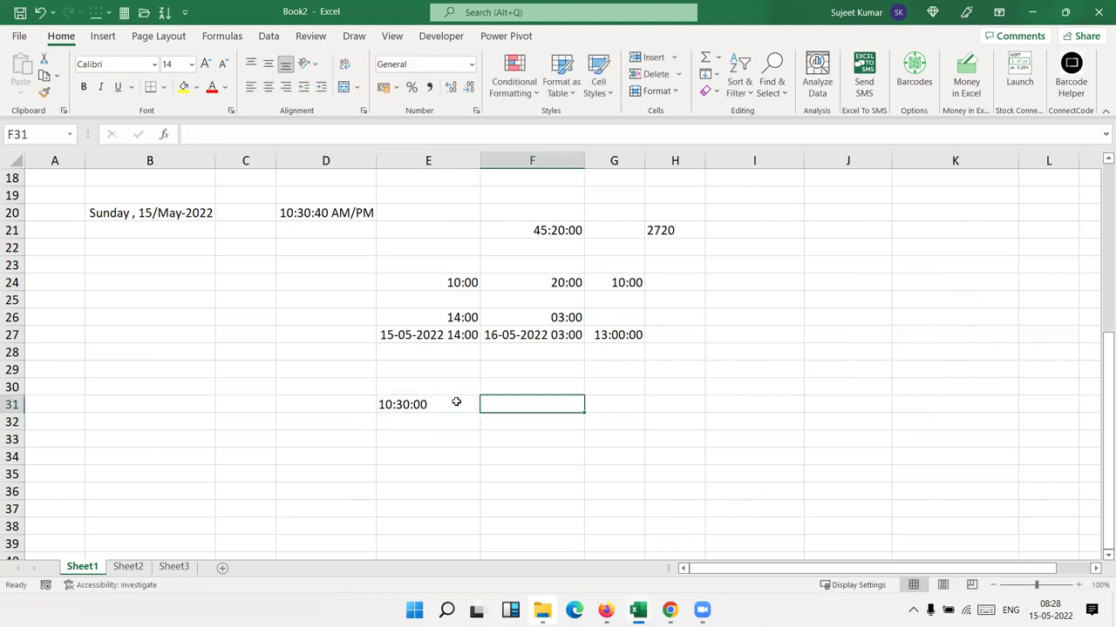
key("Down")
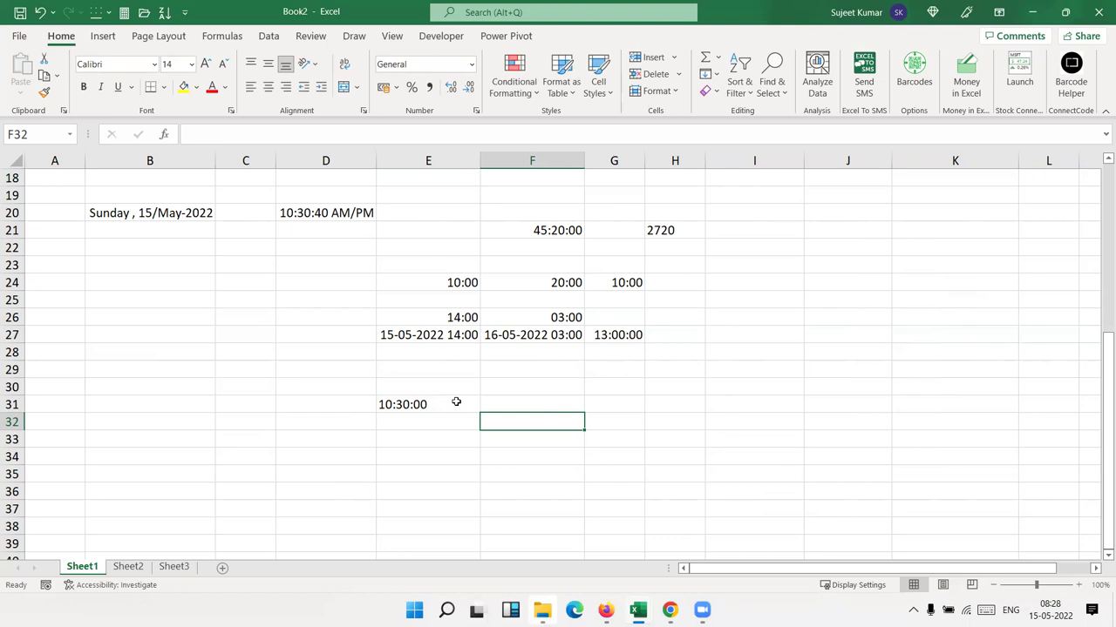
key("Left")
key("Left")
key("Right")
key("Up")
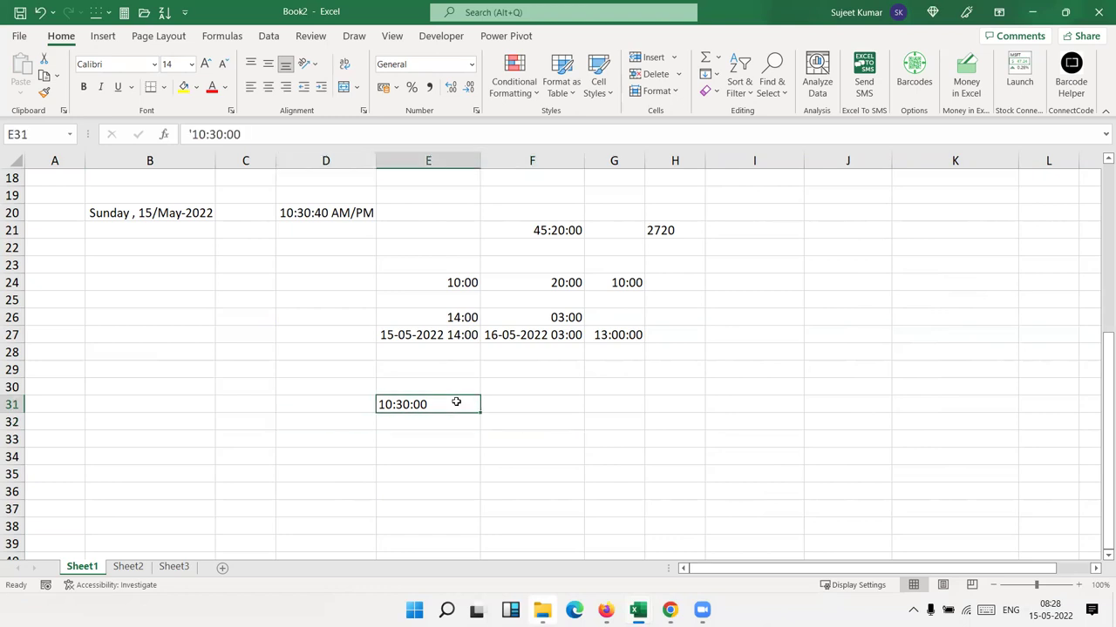
key("Delete")
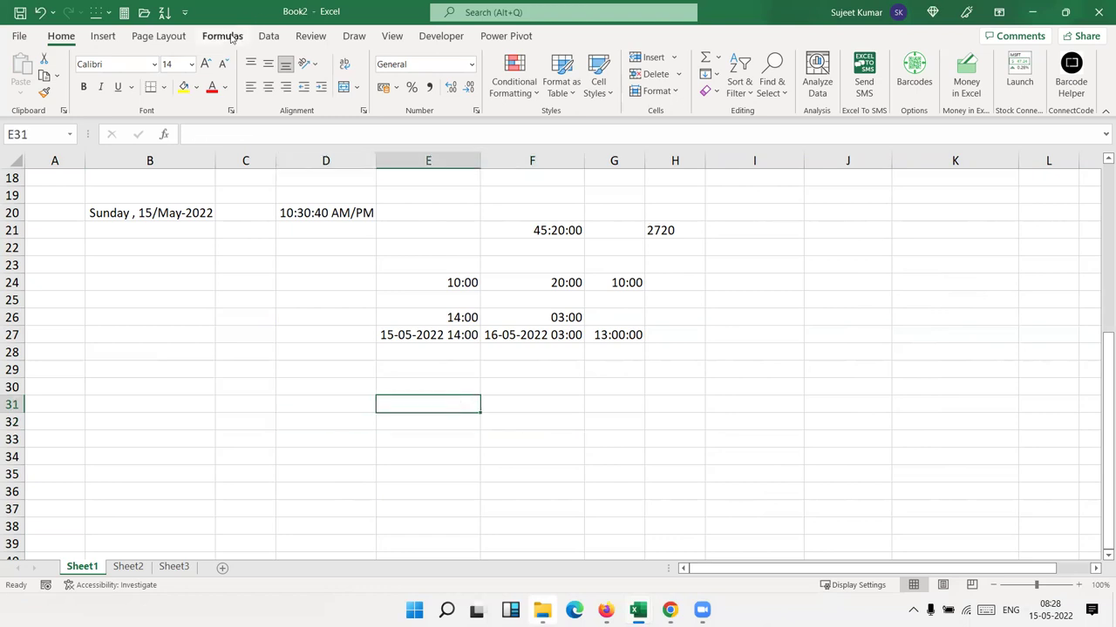
Browse the Date & Time function list on the Formulas ribbon, then switch to Sheet2
left_click(231, 37)
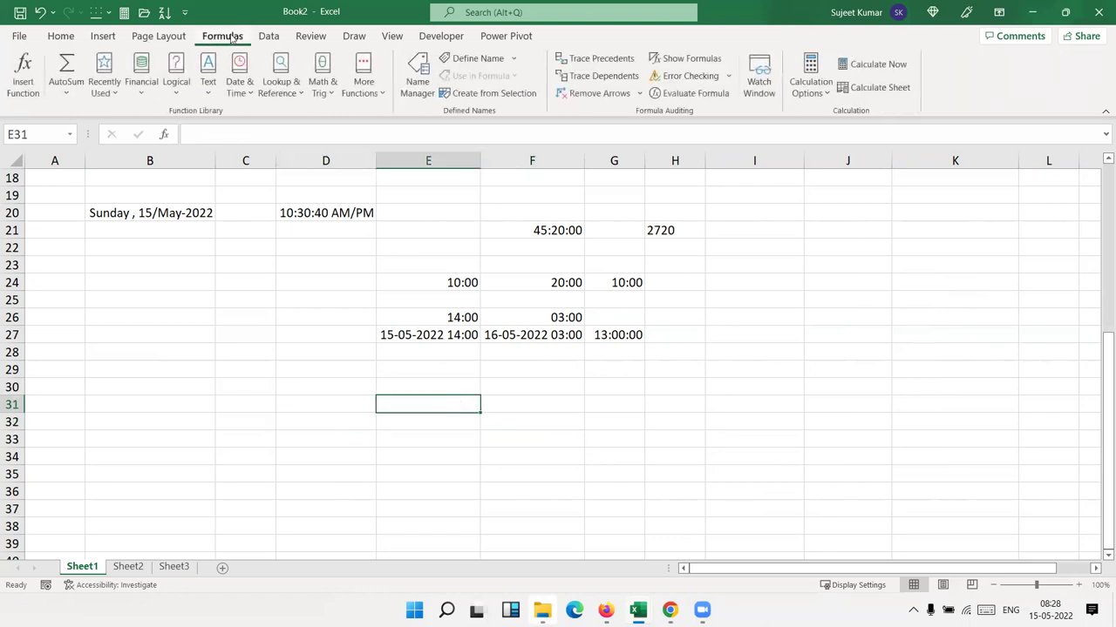
left_click(239, 81)
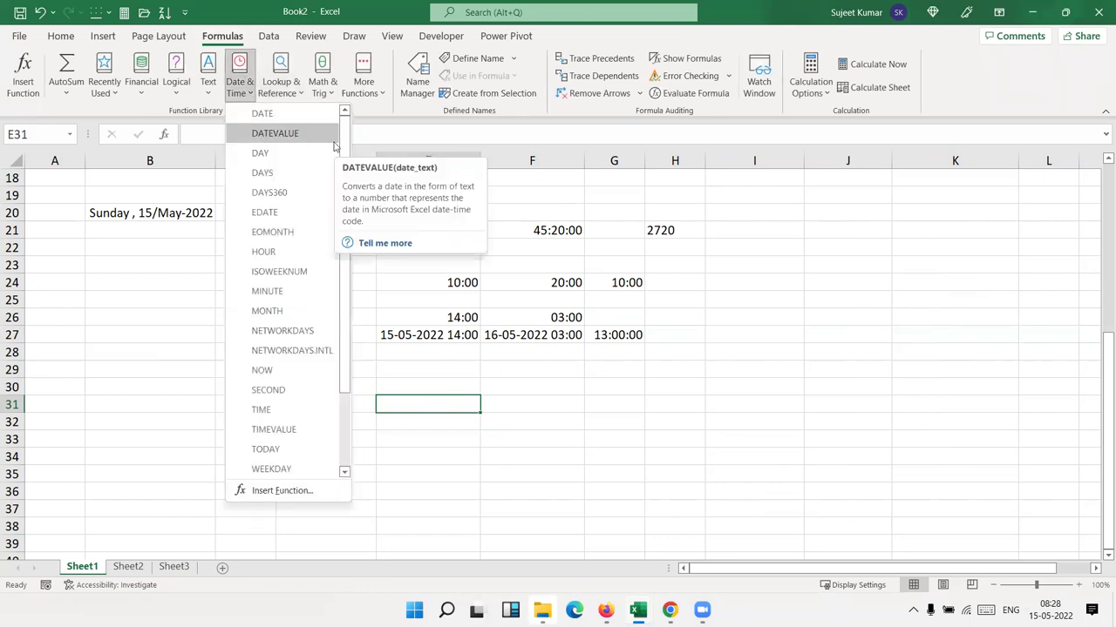
left_click_drag(344, 192, 377, 282)
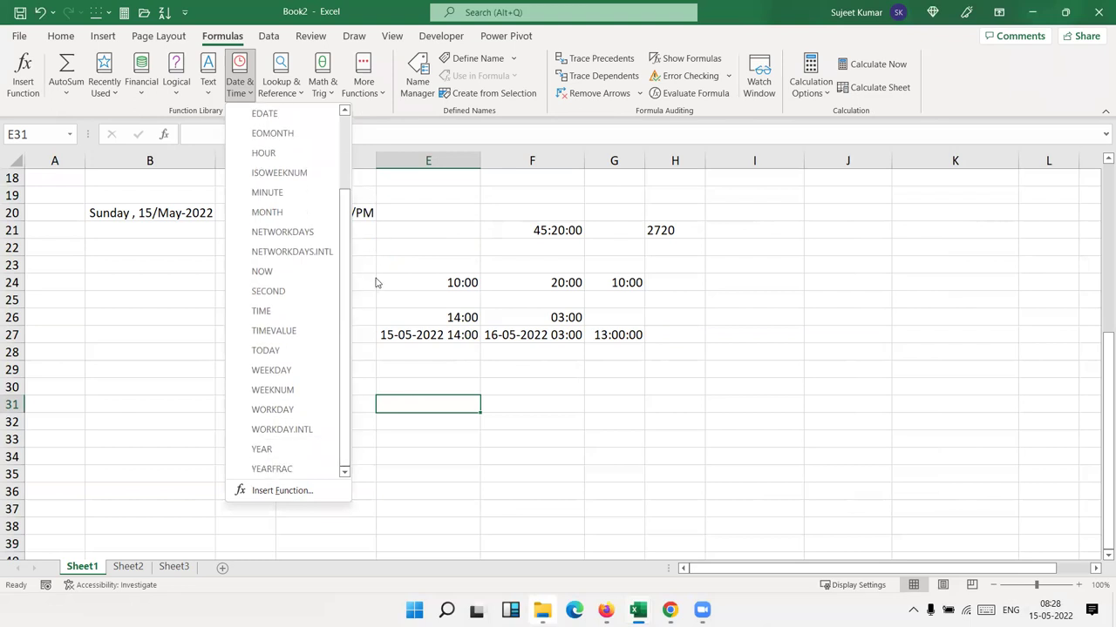
left_click(438, 420)
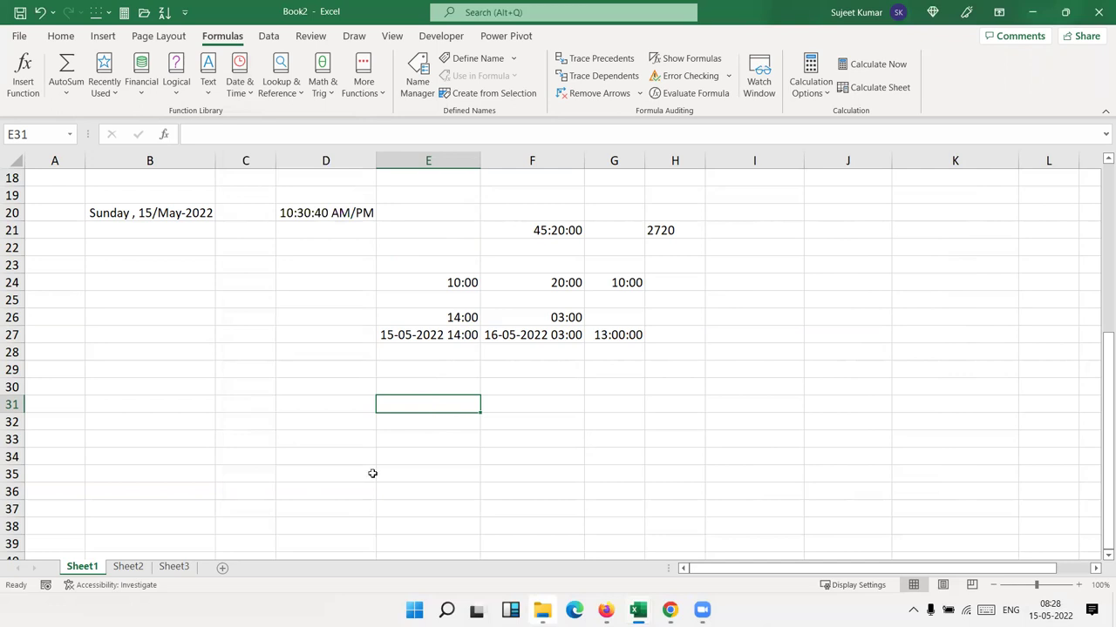
left_click(139, 573)
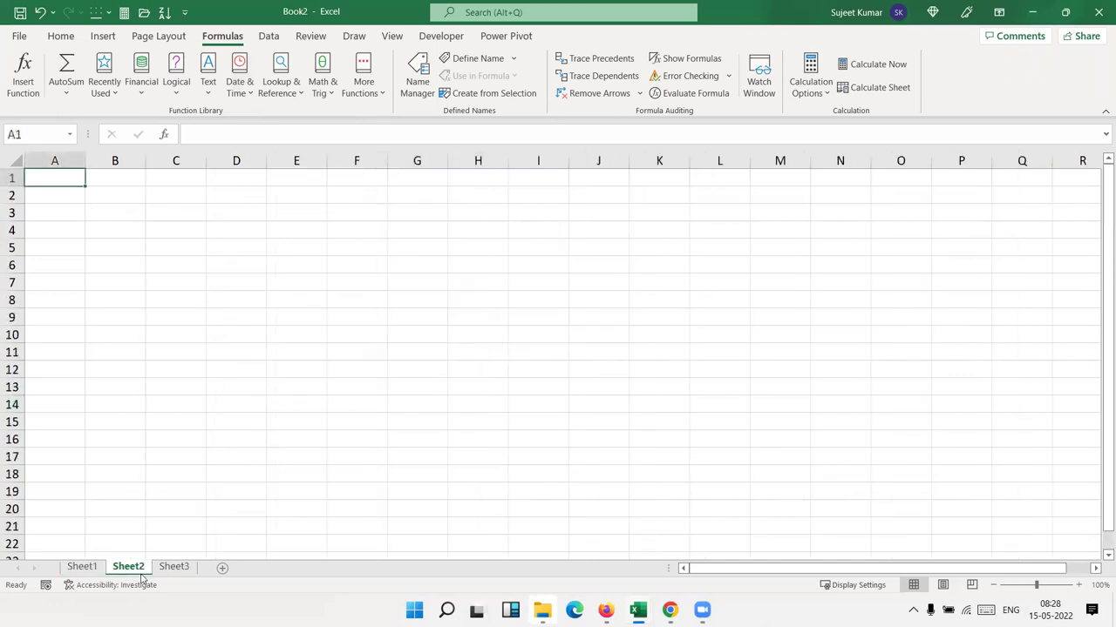
Open the recent Data workbook to its D1 monthly score sheet and select the FEB column
left_click(16, 37)
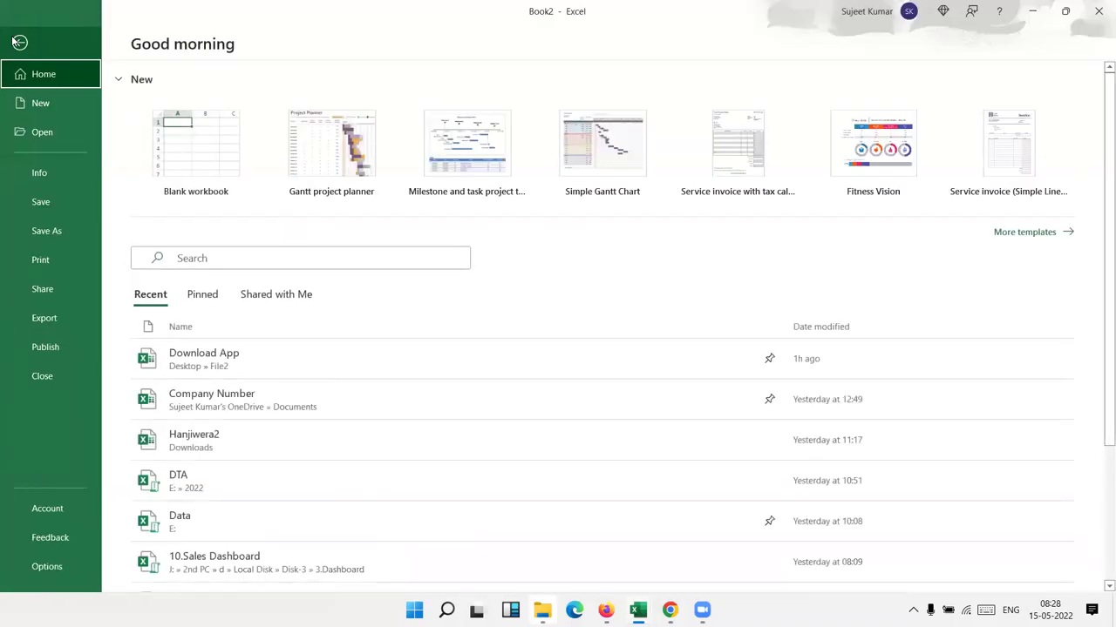
left_click(167, 517)
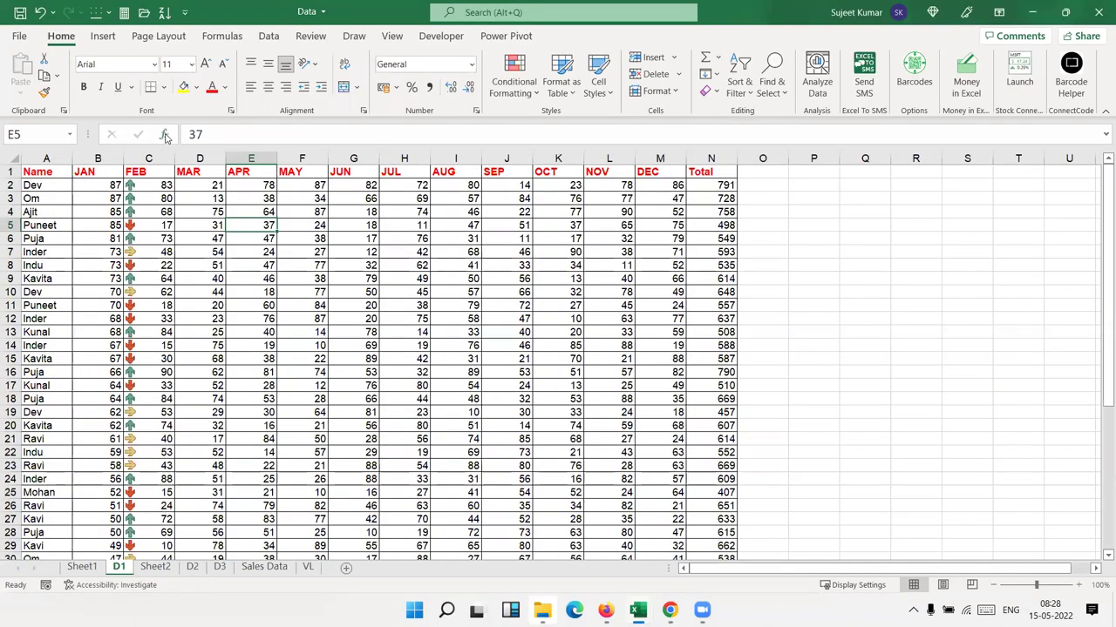
left_click(151, 158)
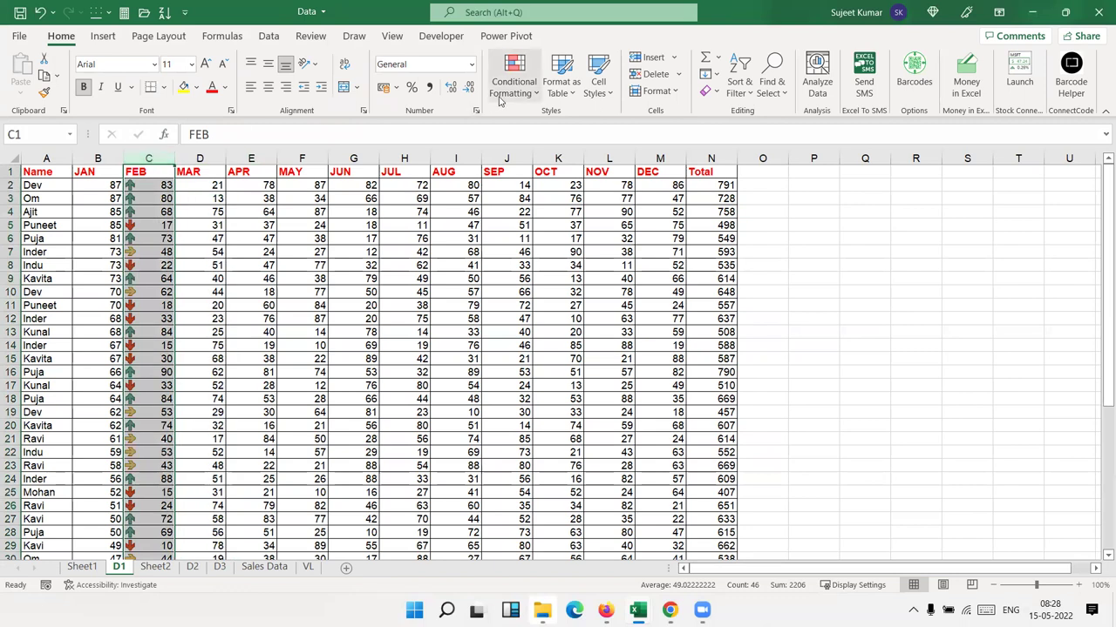
Clear conditional formatting rules from the entire D1 sheet, removing the FEB arrow icons
left_click(500, 101)
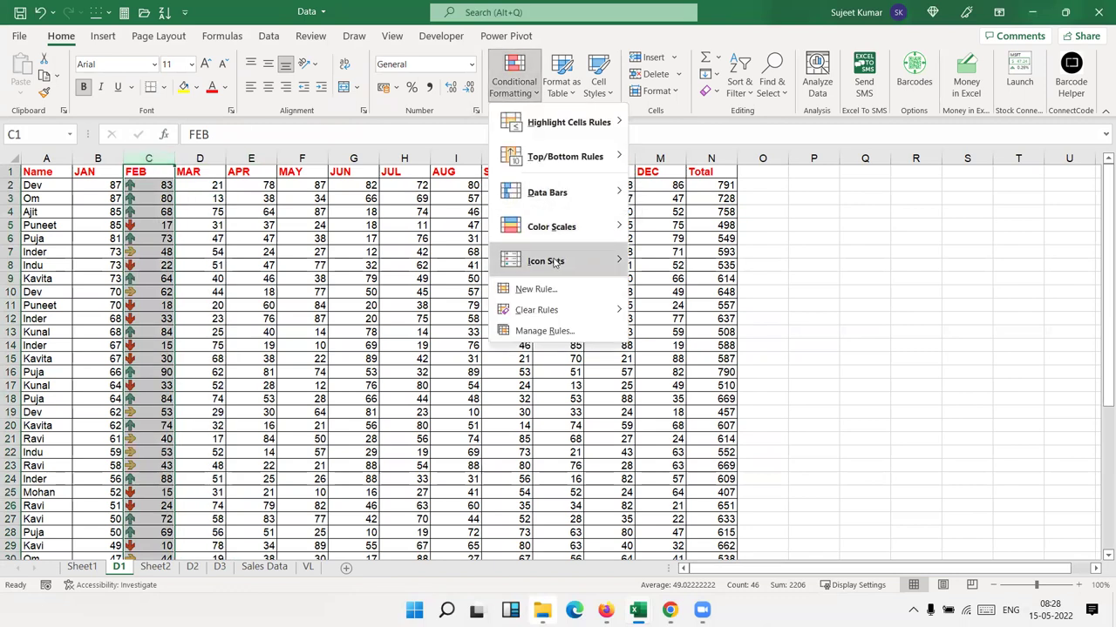
mouse_move(556, 261)
mouse_move(549, 318)
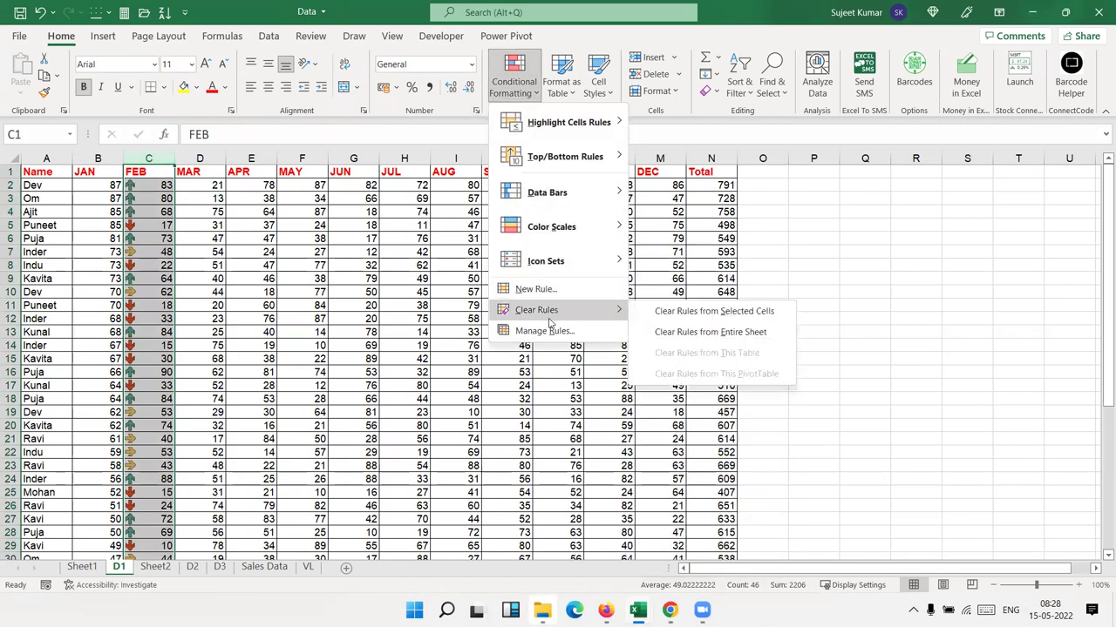
left_click(700, 334)
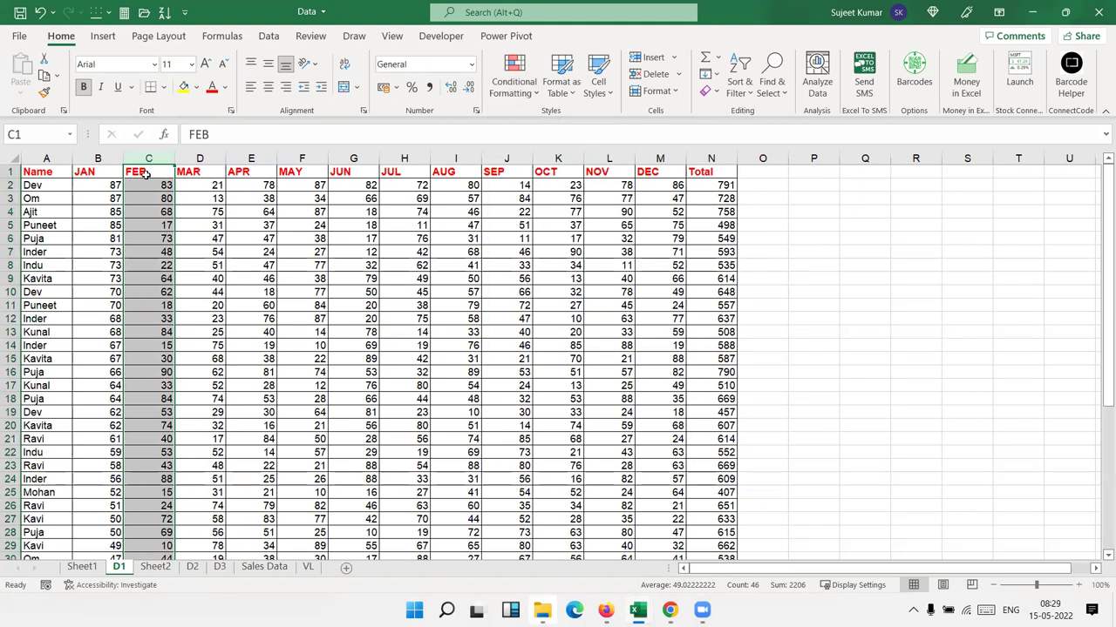
Insert a new column B headed Date
left_click(97, 158)
key("ctrl+shift+plus")
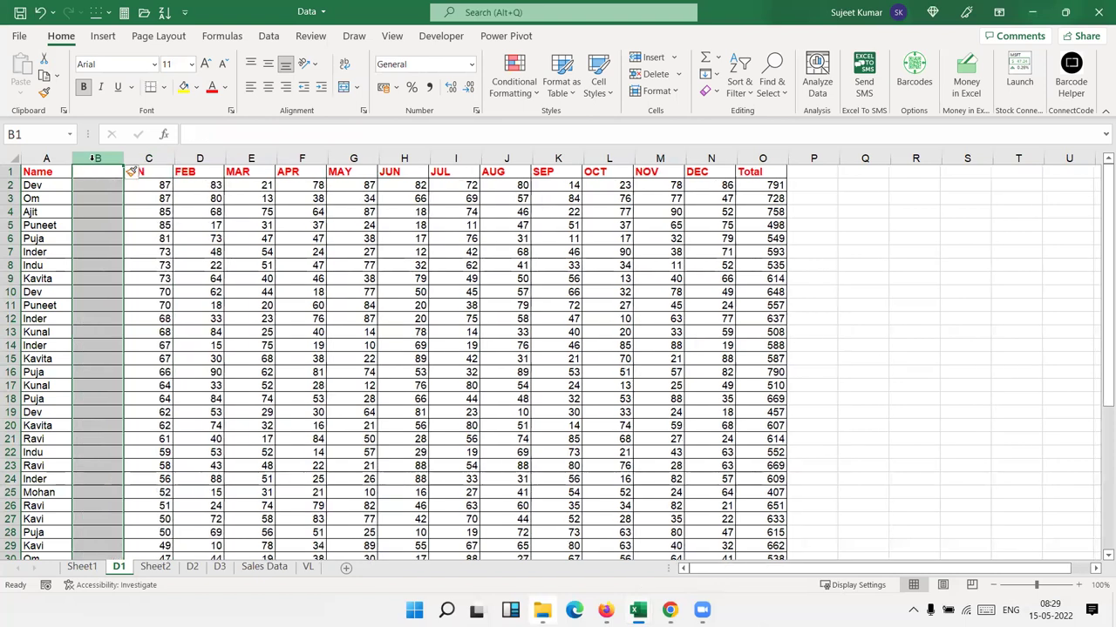
type("Date")
key("Return")
Enter 01-May in B2 and fill consecutive dates down the Date column
type("3")
key("BackSpace")
type("5/")
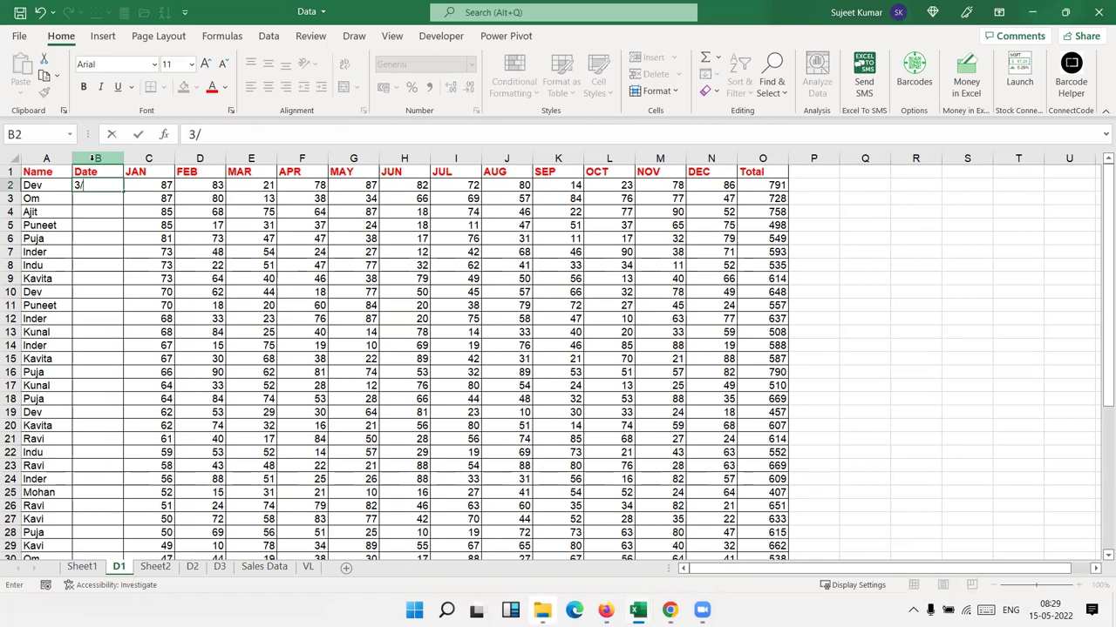
type("1")
key("Return")
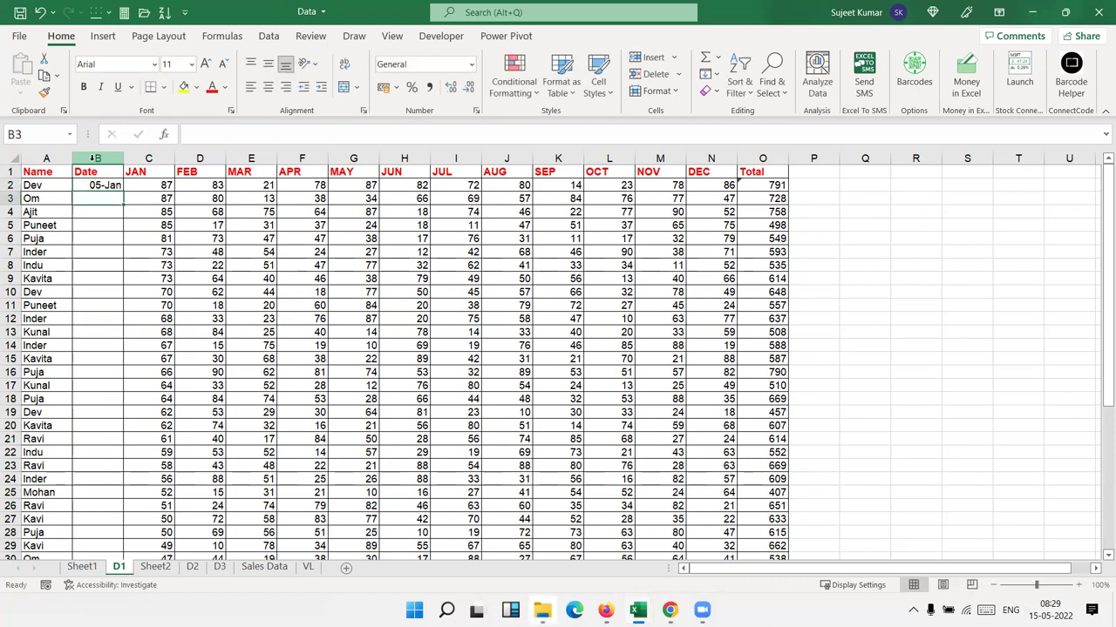
key("Up")
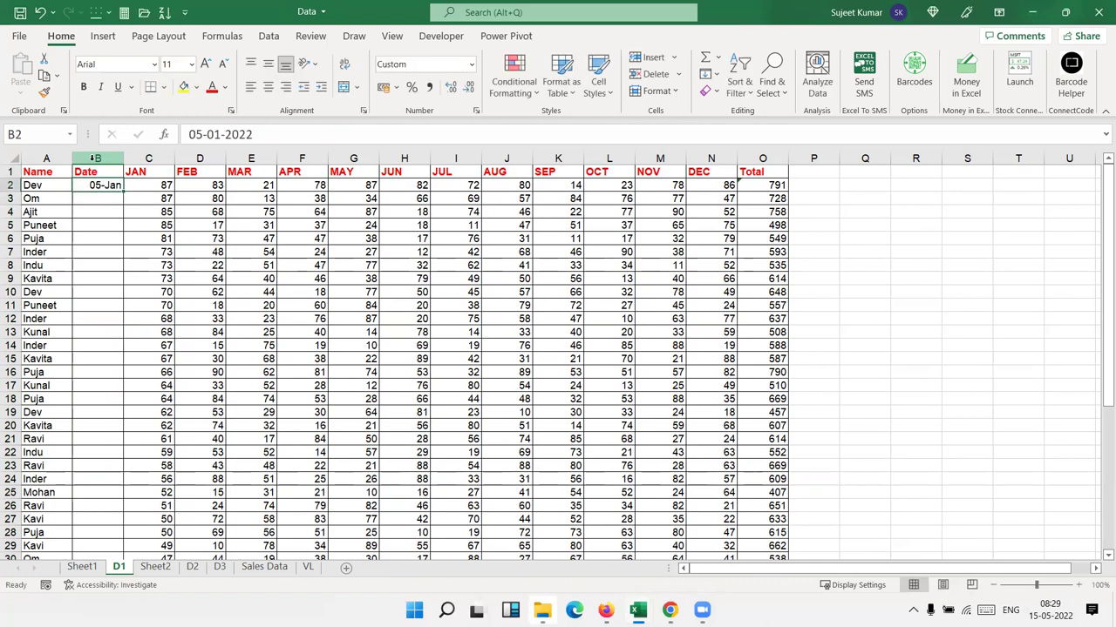
type("1/5")
key("Return")
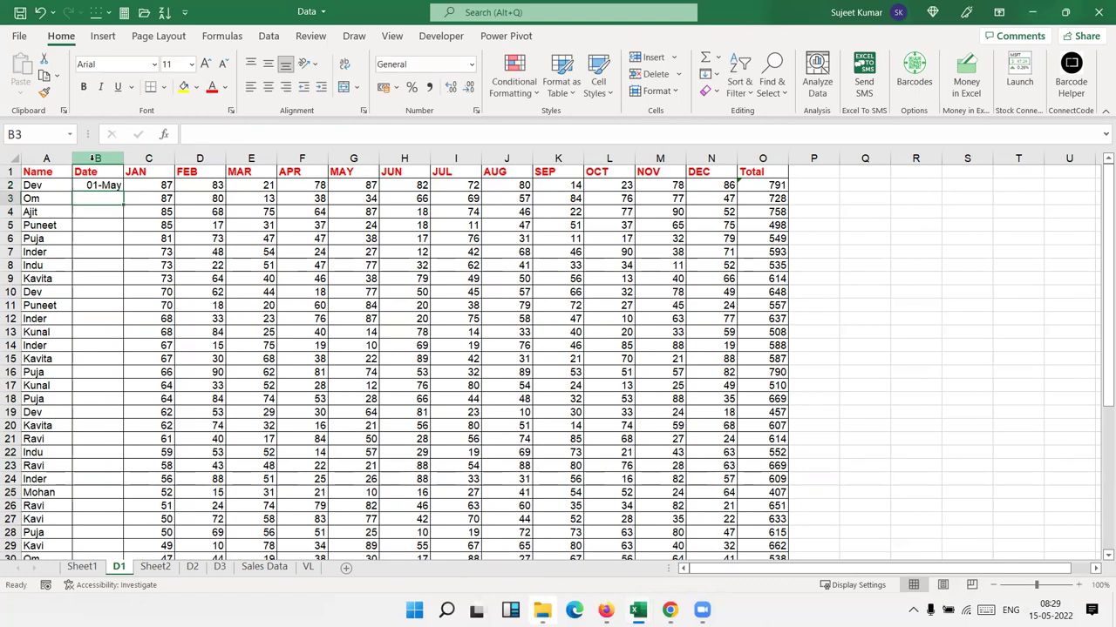
key("Up")
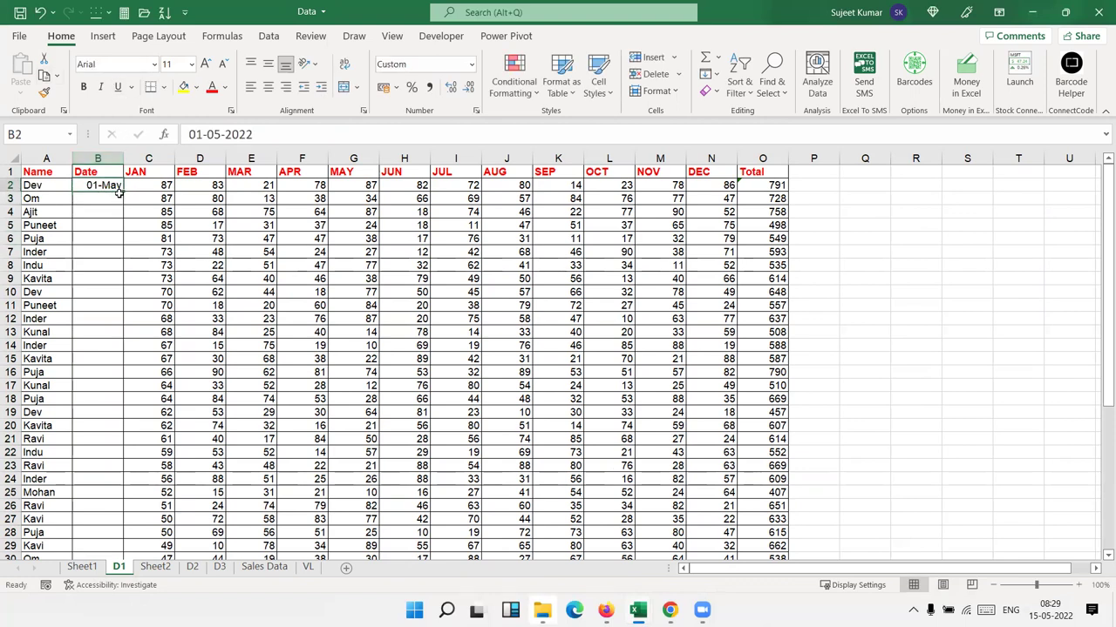
double_click(123, 193)
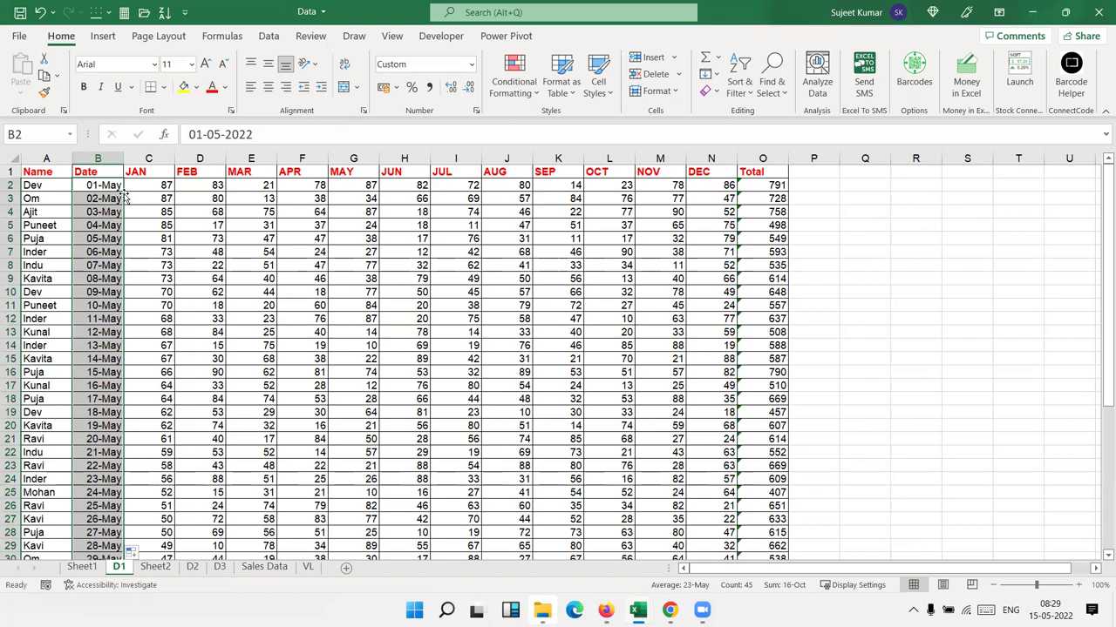
left_click(190, 210)
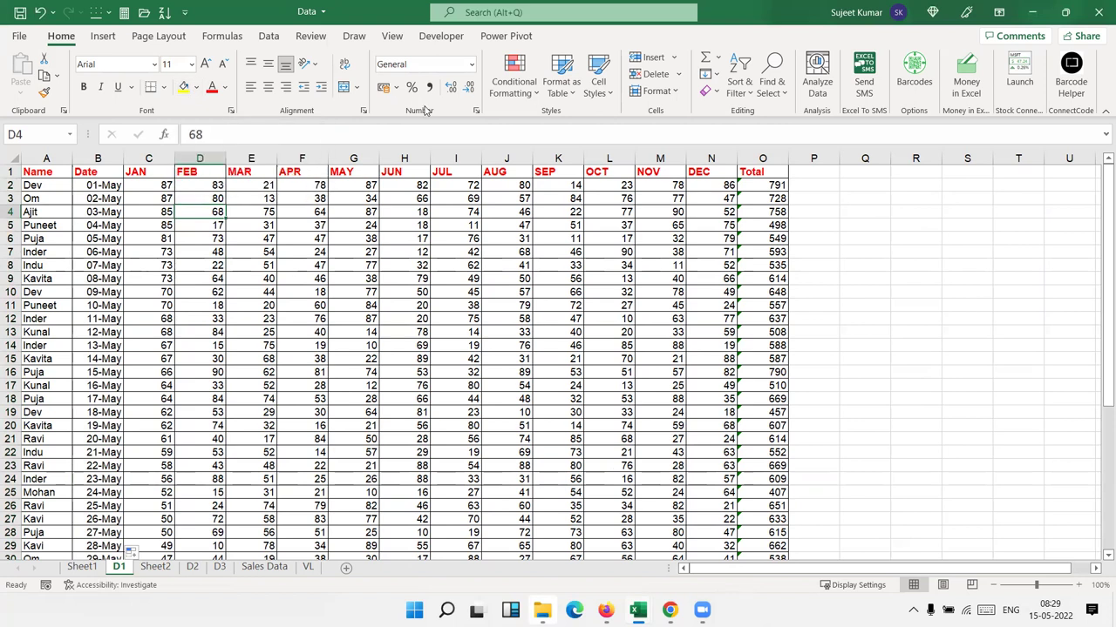
left_click(182, 91)
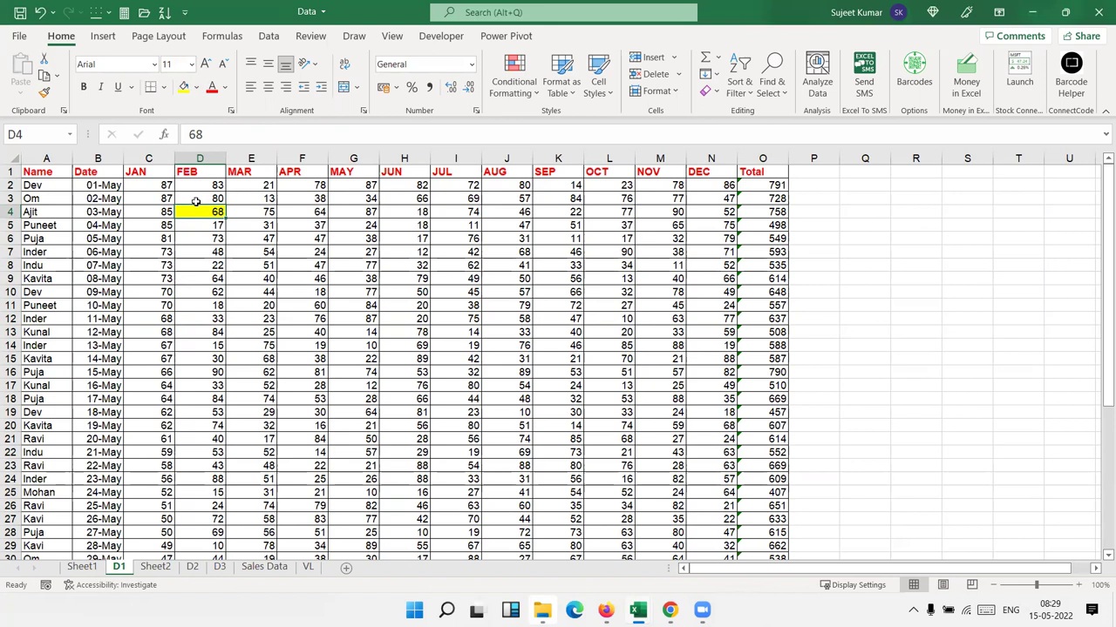
key("ctrl+z")
left_click(160, 155)
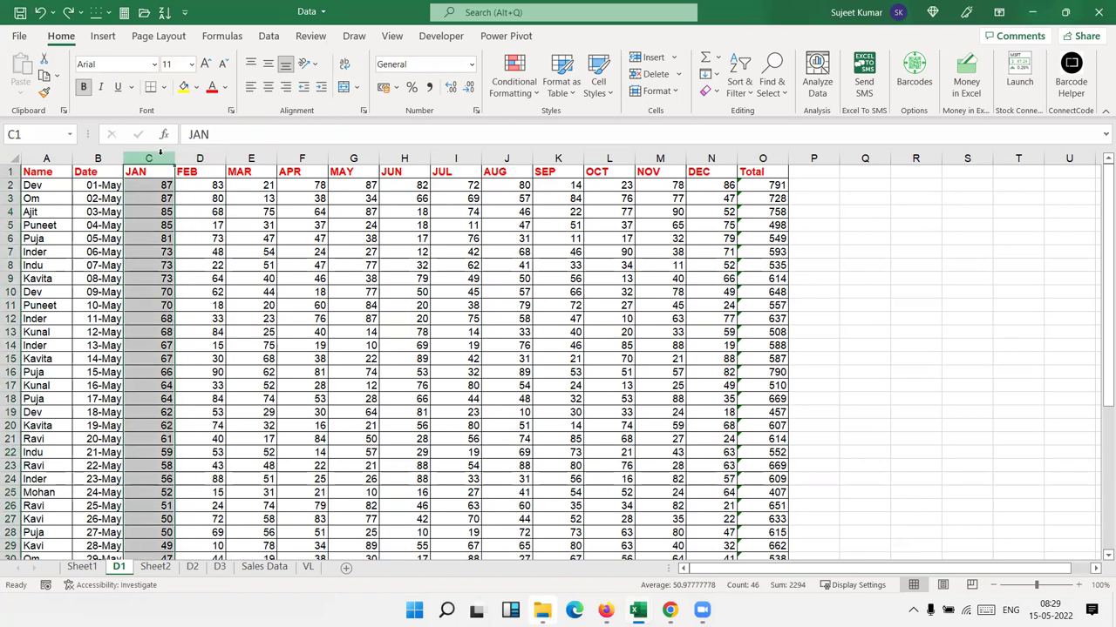
Add a Greater Than 50 rule to the FEB column with a custom yellow fill
left_click(199, 157)
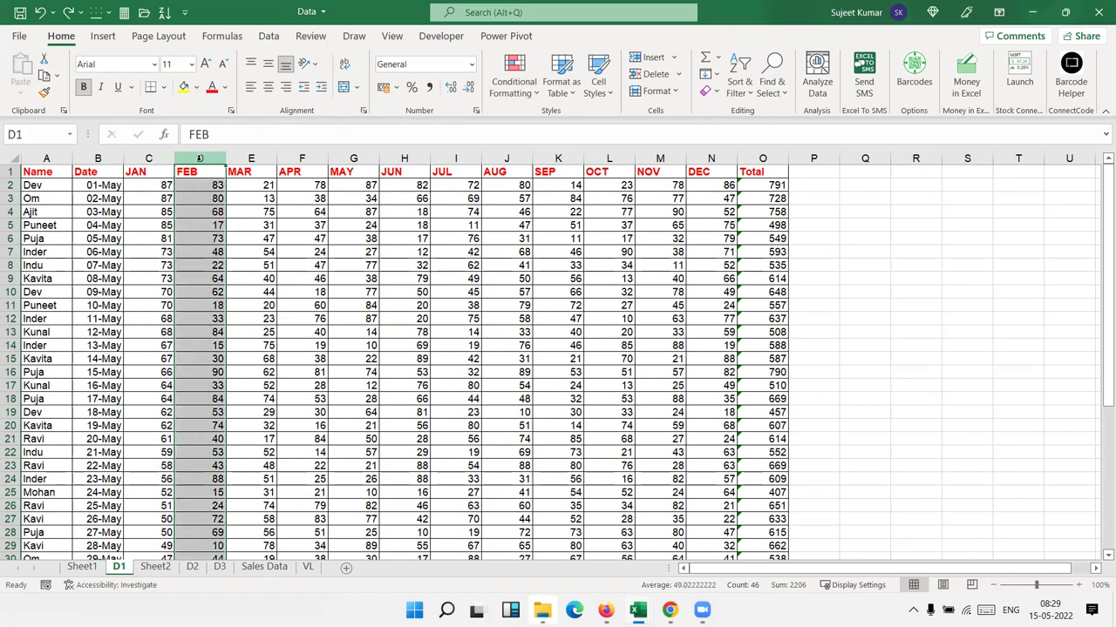
left_click(527, 90)
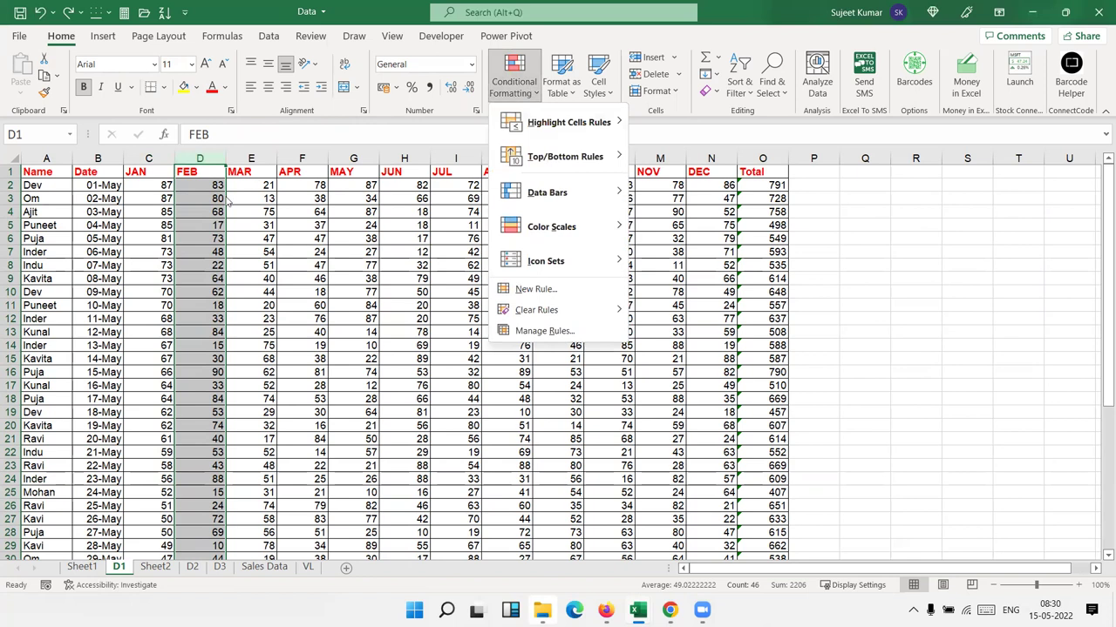
mouse_move(595, 124)
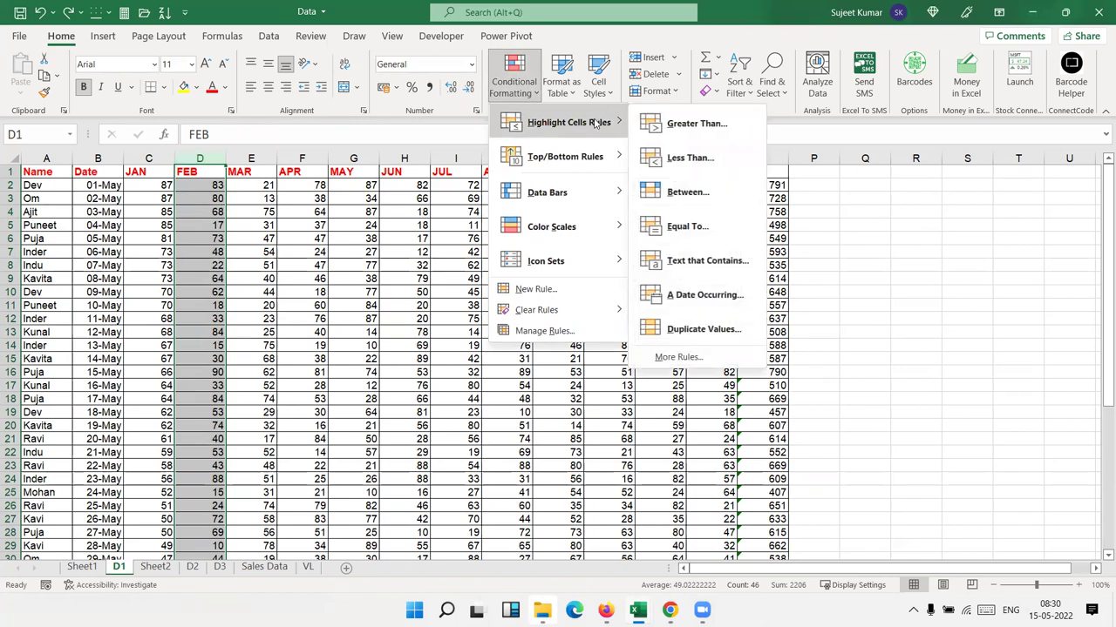
left_click(697, 123)
type("50")
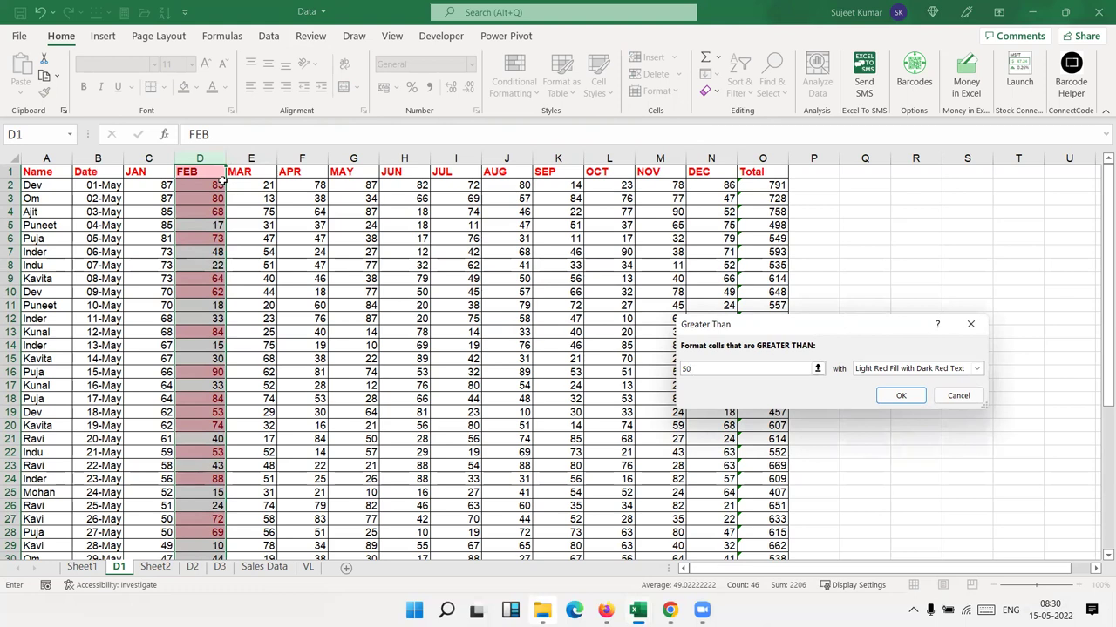
left_click(887, 370)
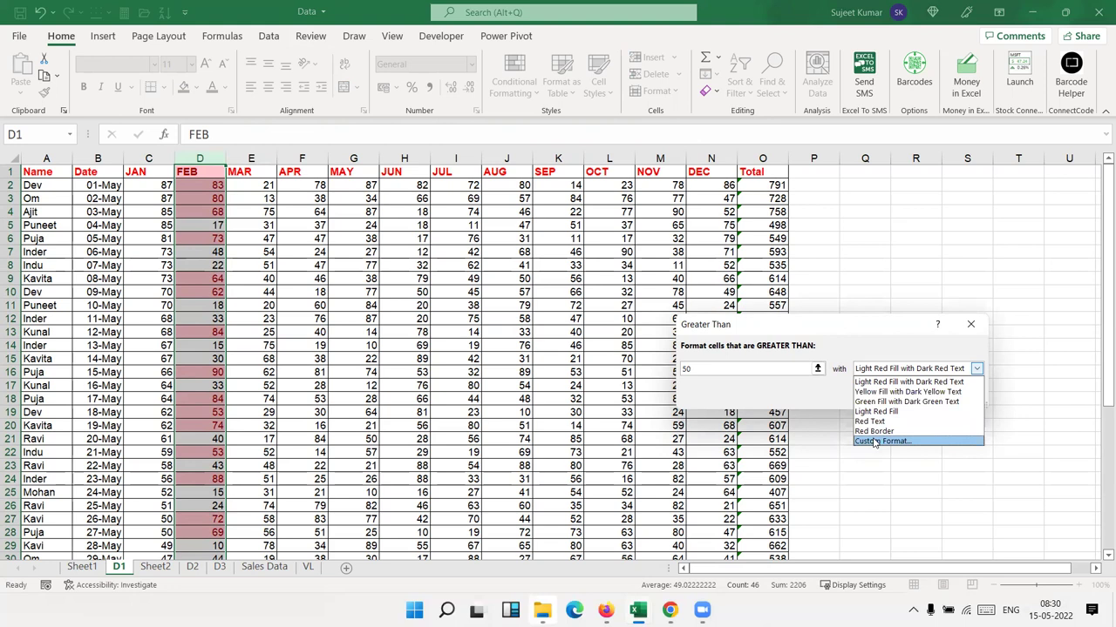
left_click(875, 442)
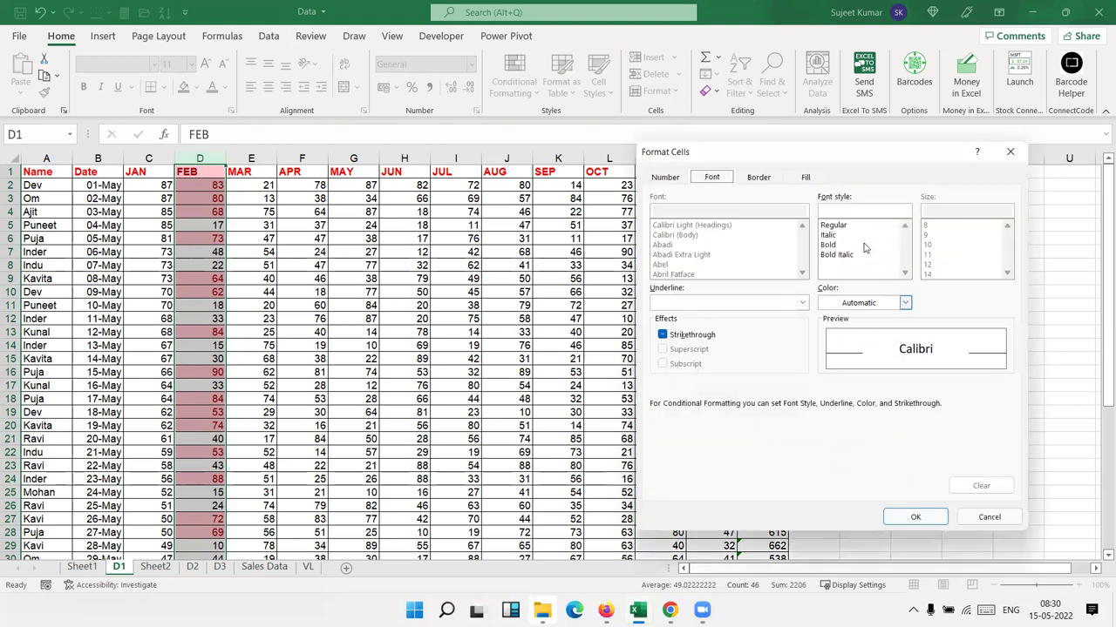
left_click(801, 178)
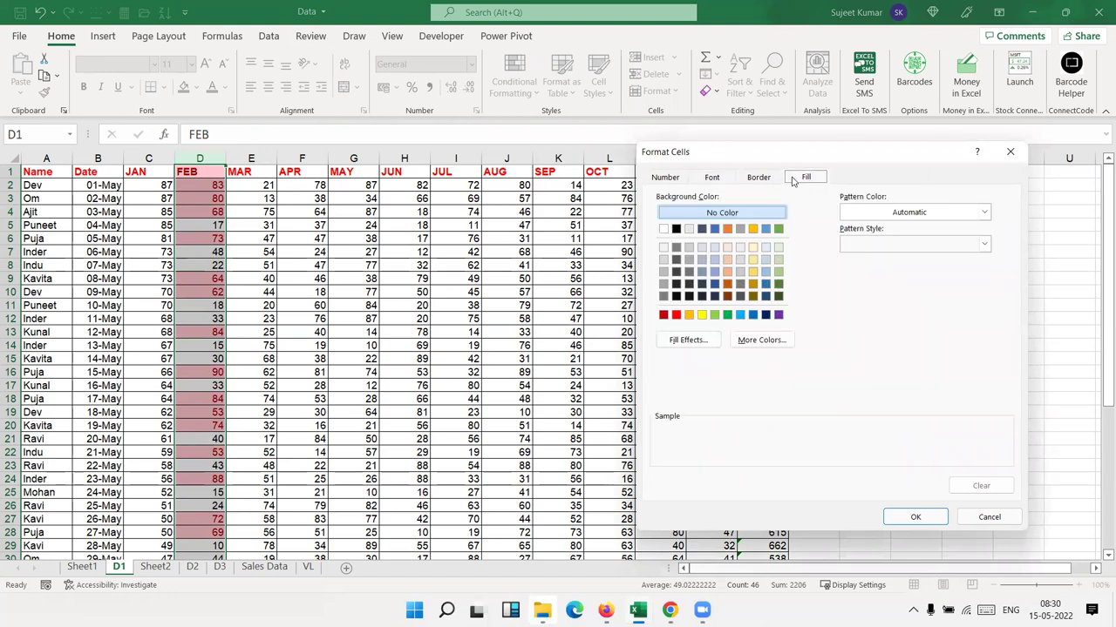
left_click(728, 316)
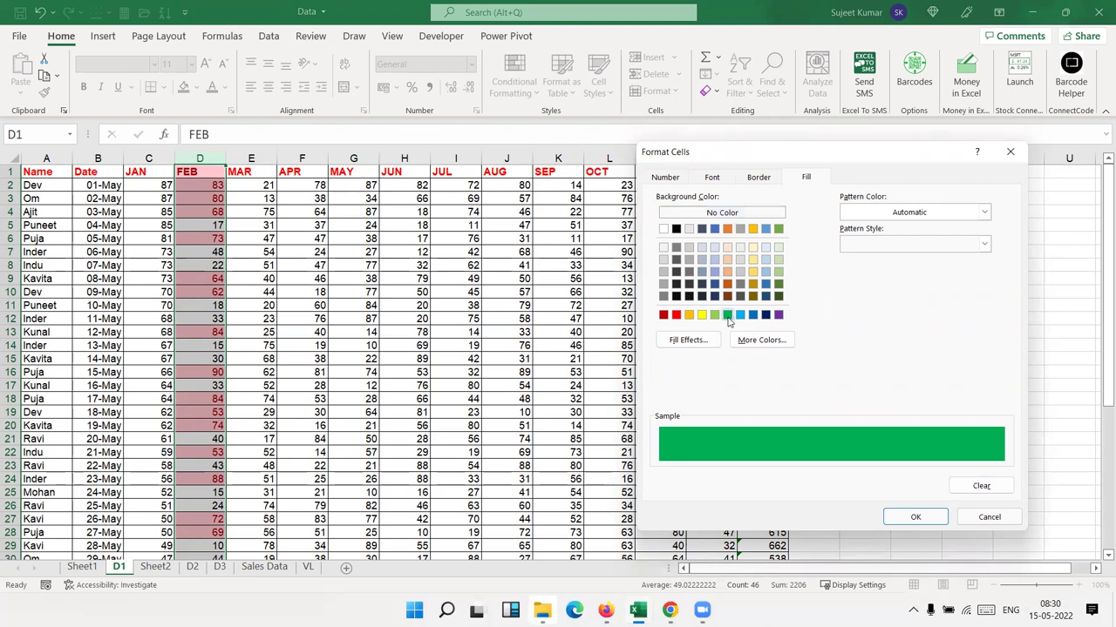
left_click(701, 315)
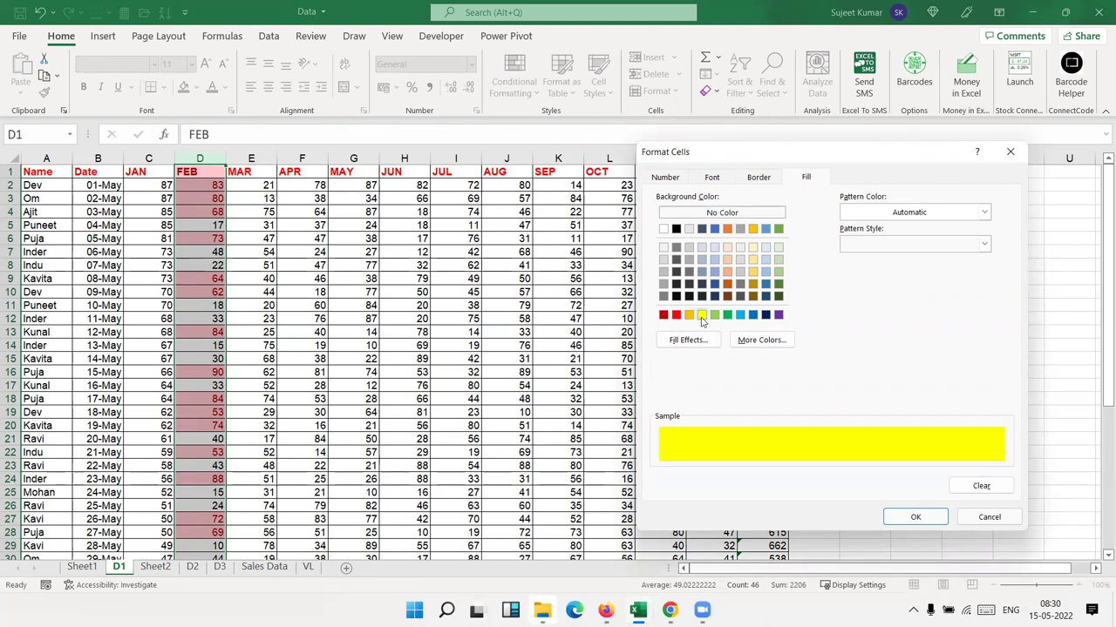
left_click(907, 519)
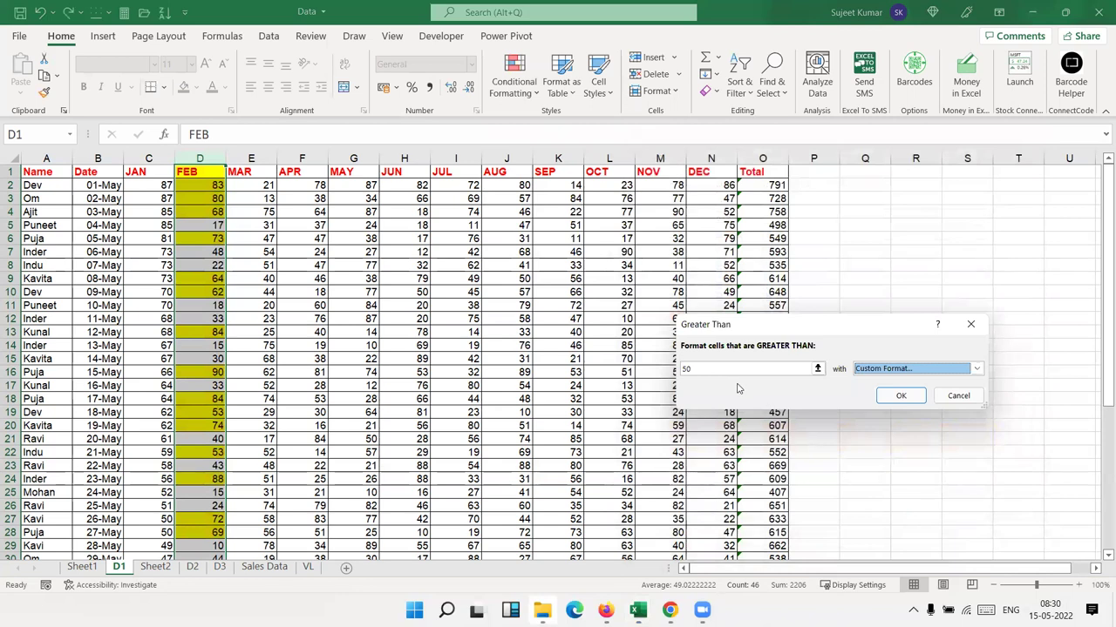
left_click(900, 396)
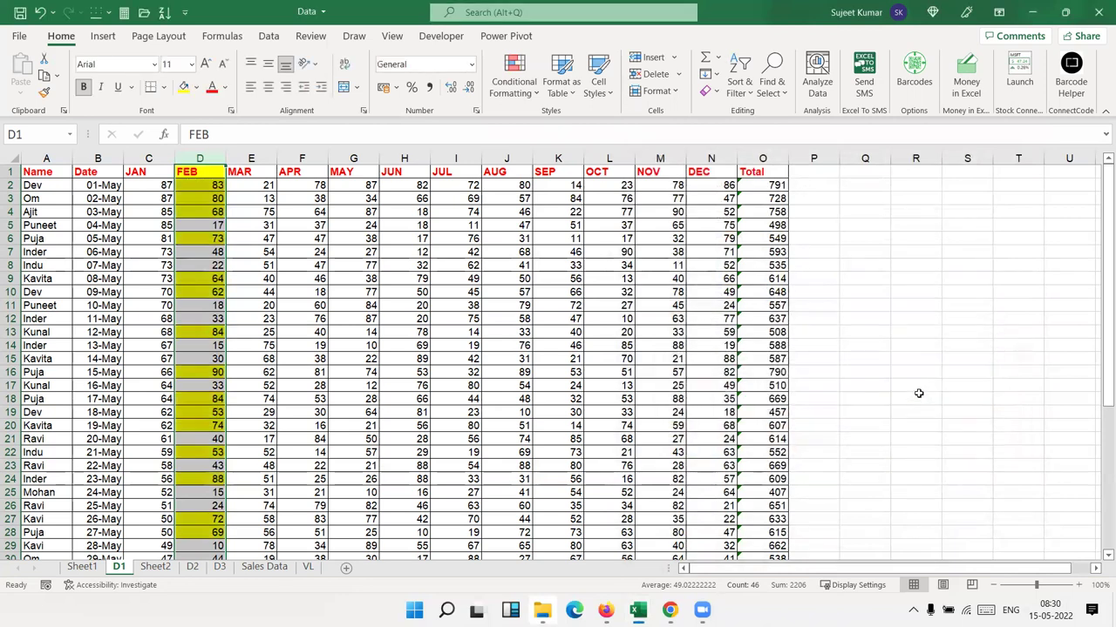
Change FEB score D6 to 37 and D11 to 81
left_click(446, 271)
left_click(216, 237)
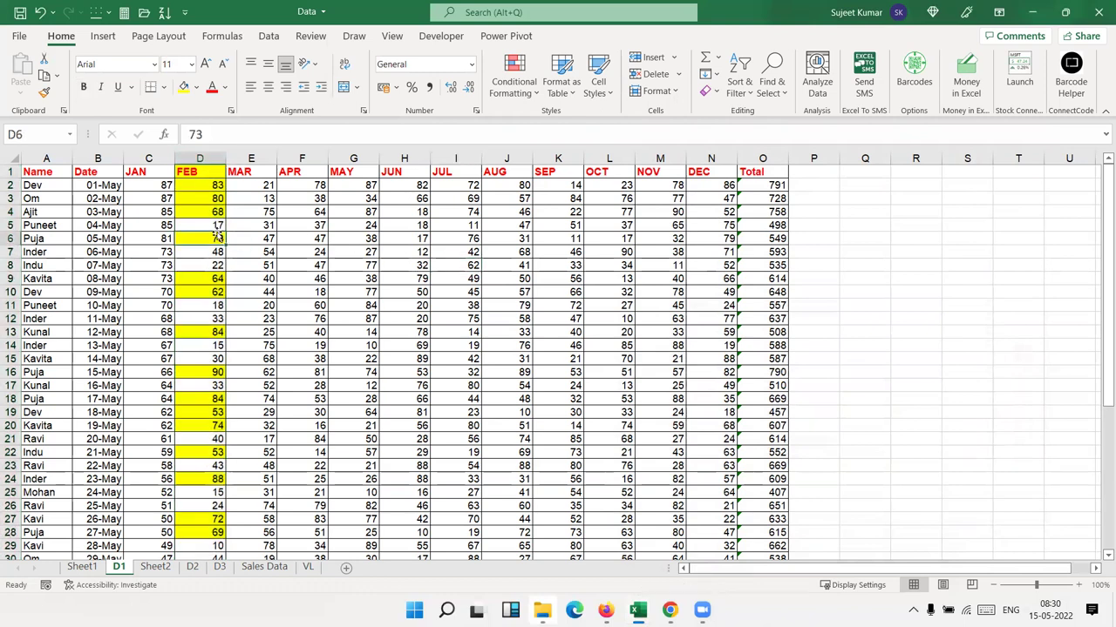
type("37")
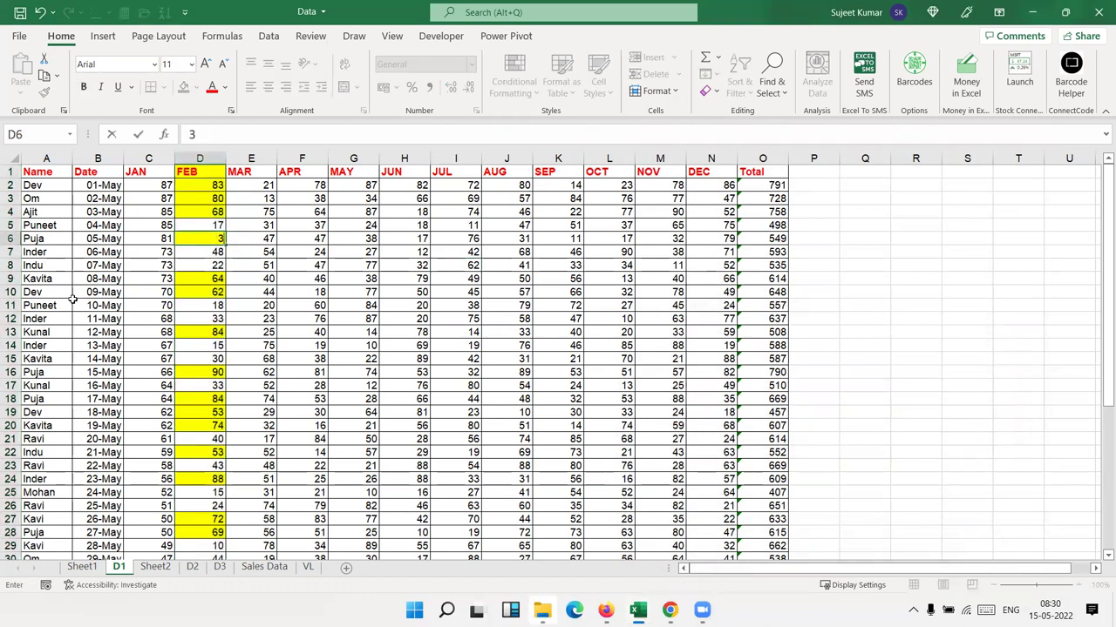
key("Return")
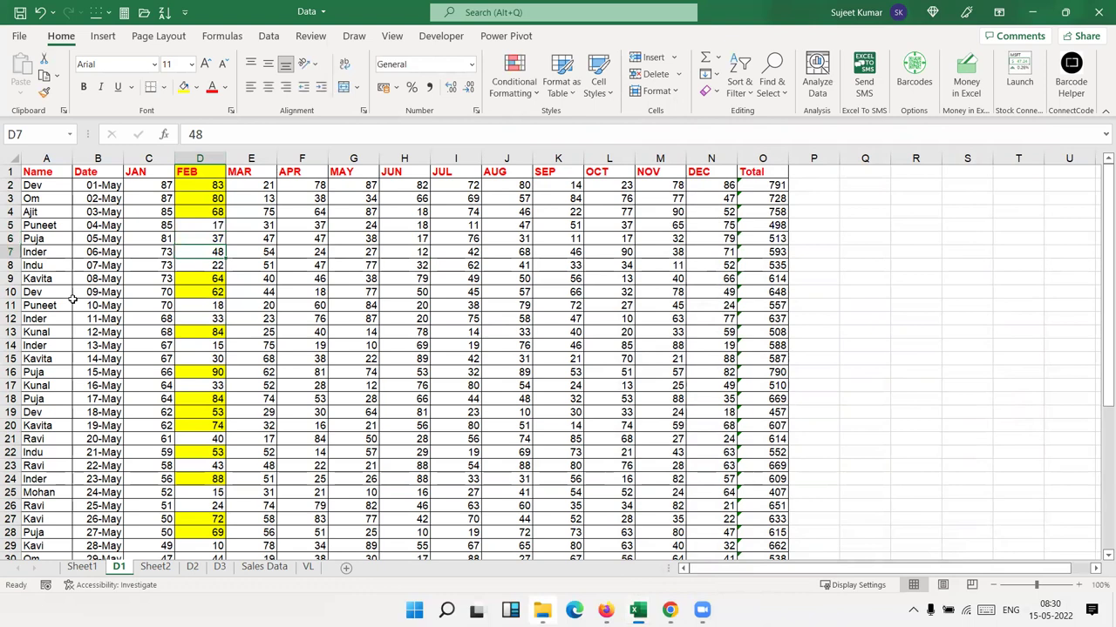
left_click(188, 302)
type("81")
key("Return")
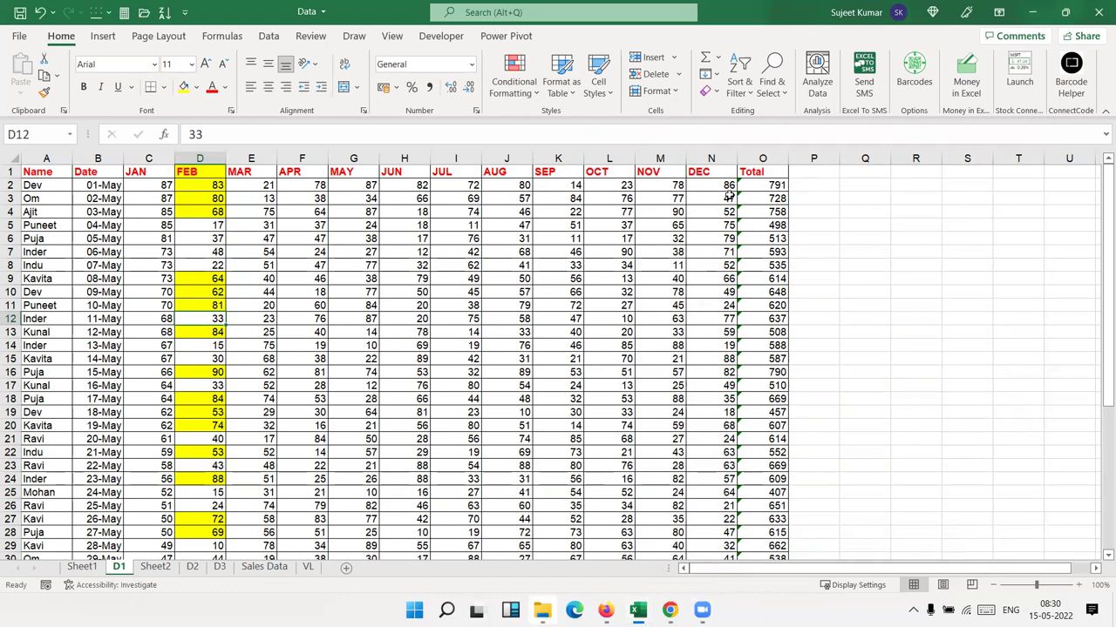
left_click(348, 292)
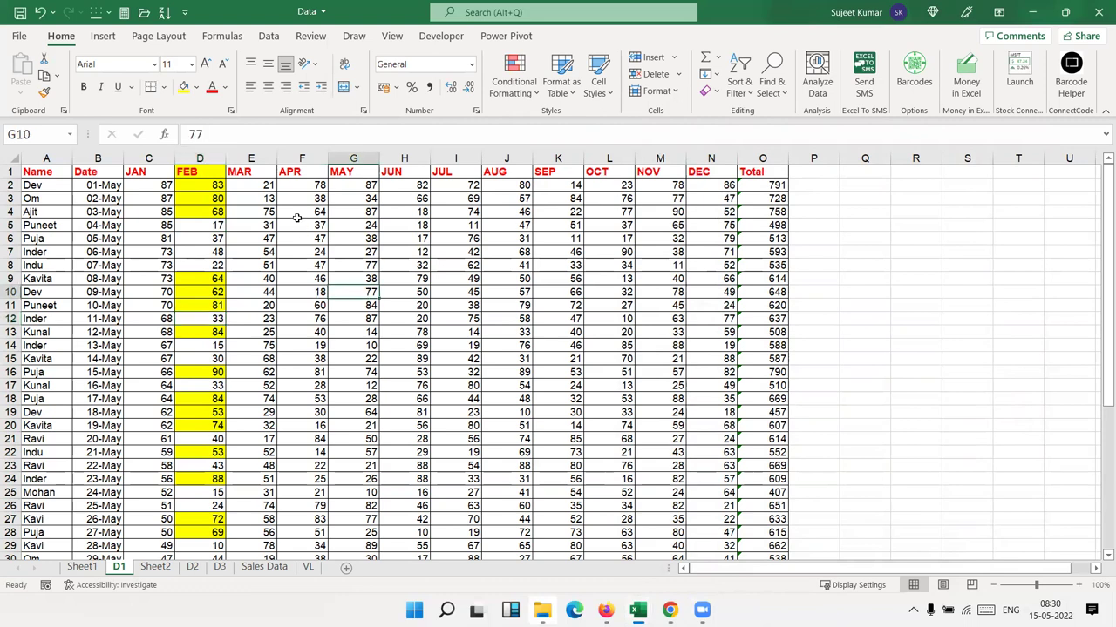
Select the MAR column and open the highlight rule choices, then dismiss them
left_click(262, 150)
left_click(514, 74)
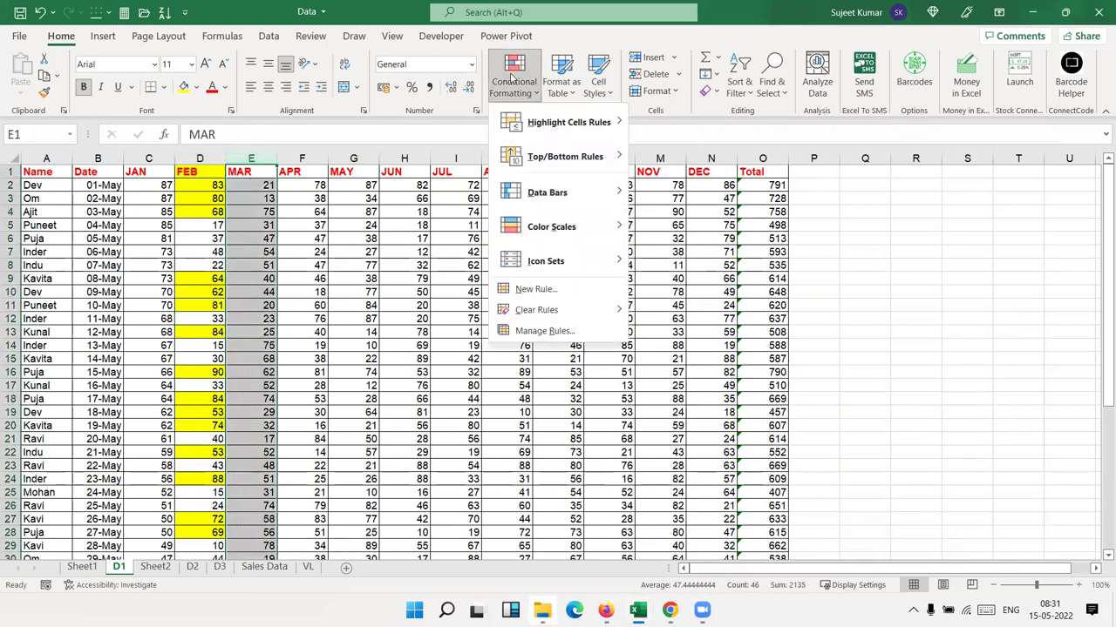
mouse_move(536, 124)
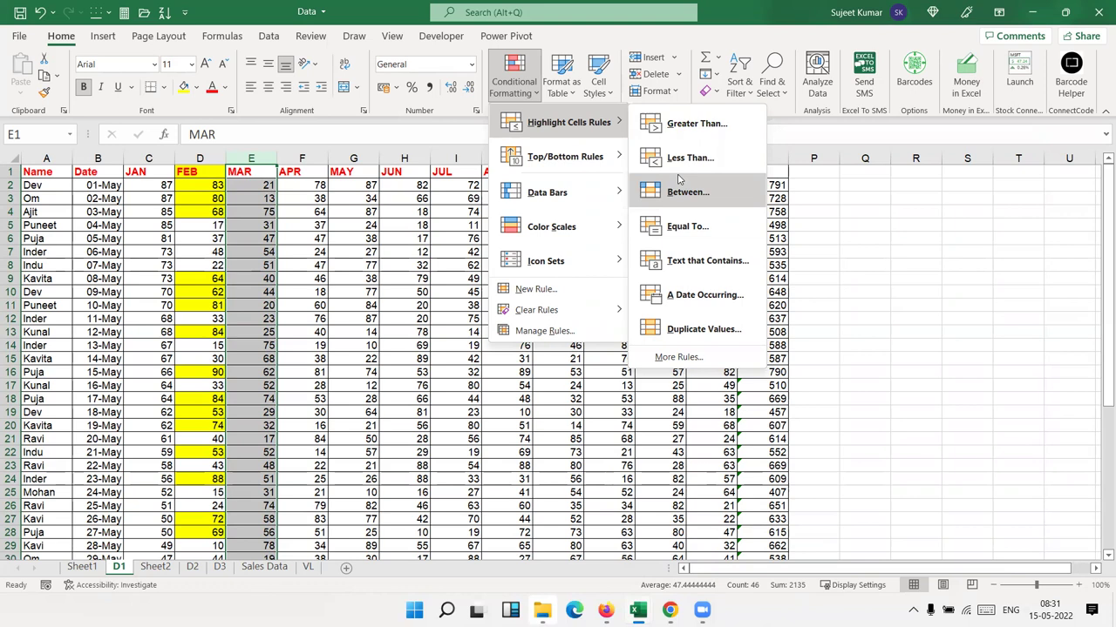
key("Escape")
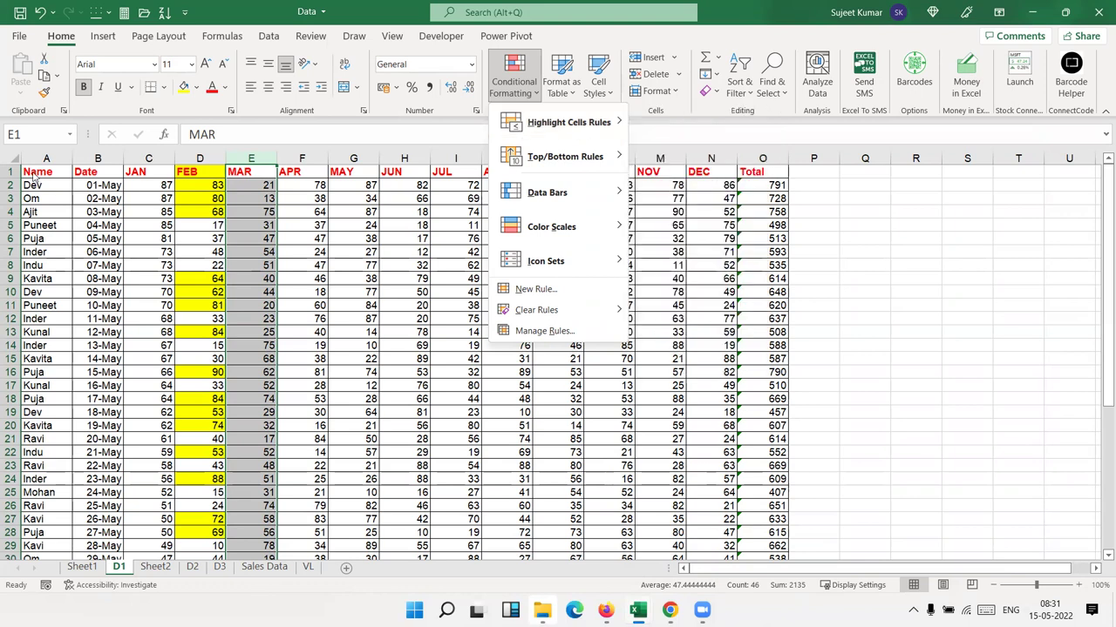
key("Escape")
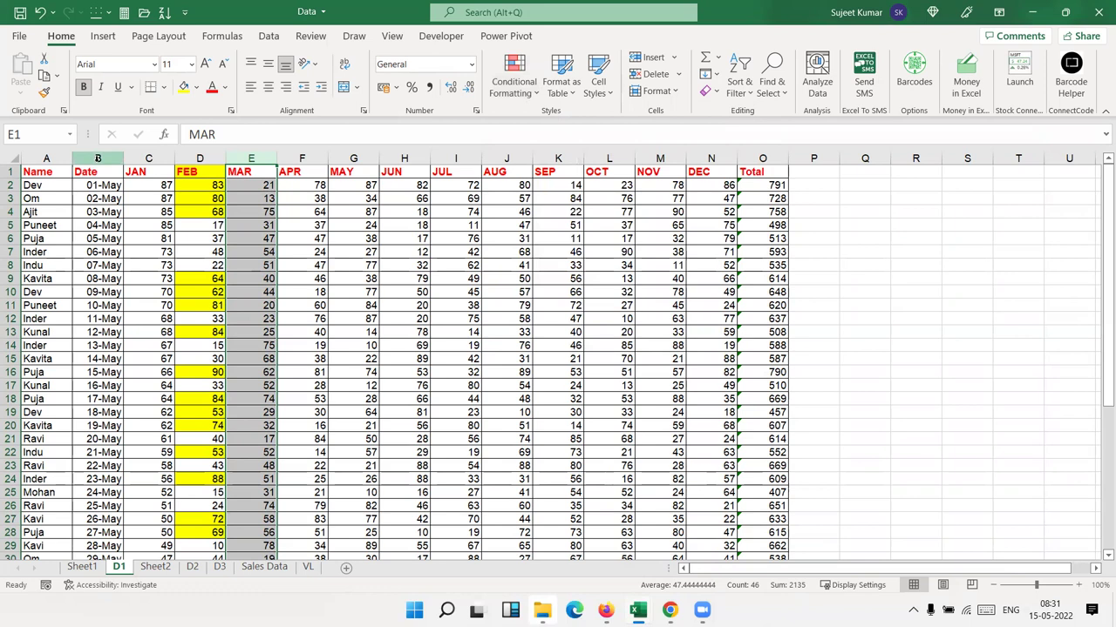
Preview a greater-than 10-May rule with light red fill on the Date column, then cancel it
left_click(97, 157)
left_click(511, 83)
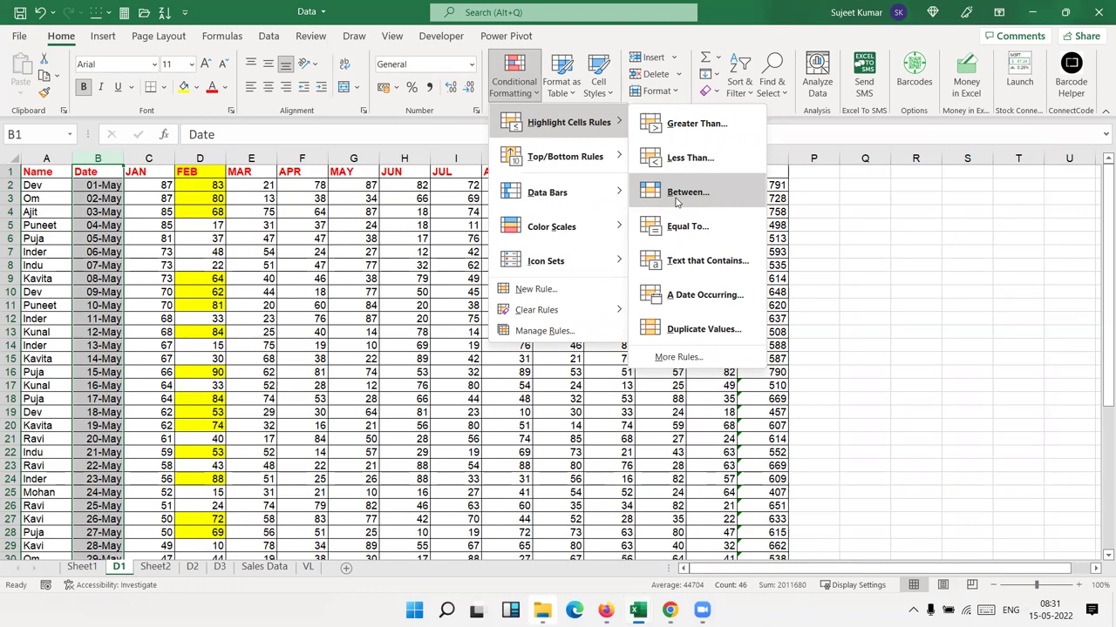
left_click(695, 138)
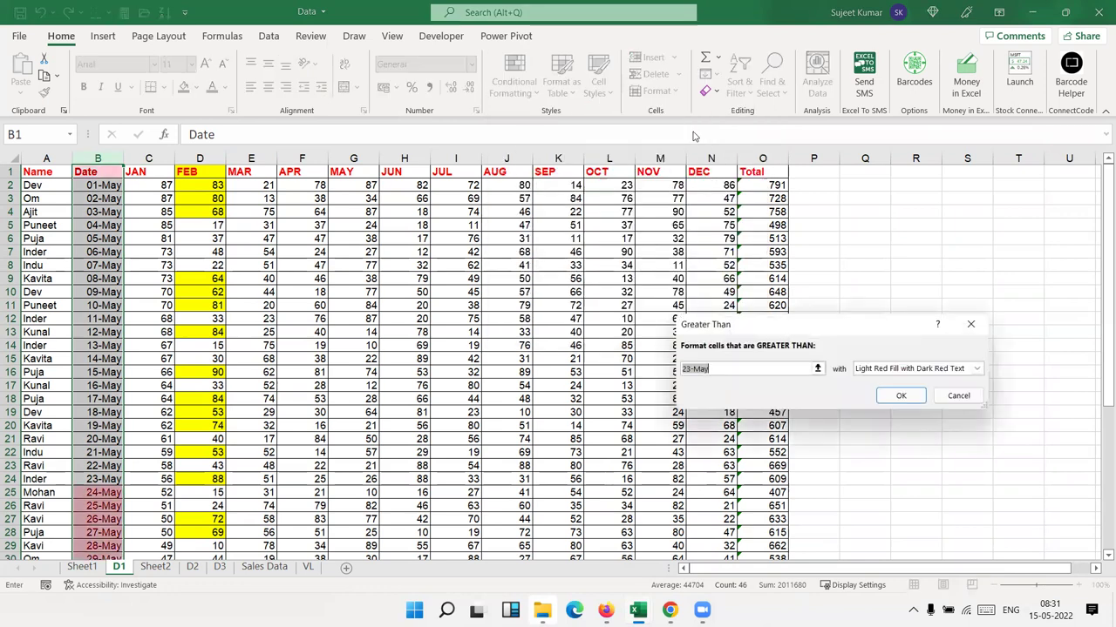
type("10-May")
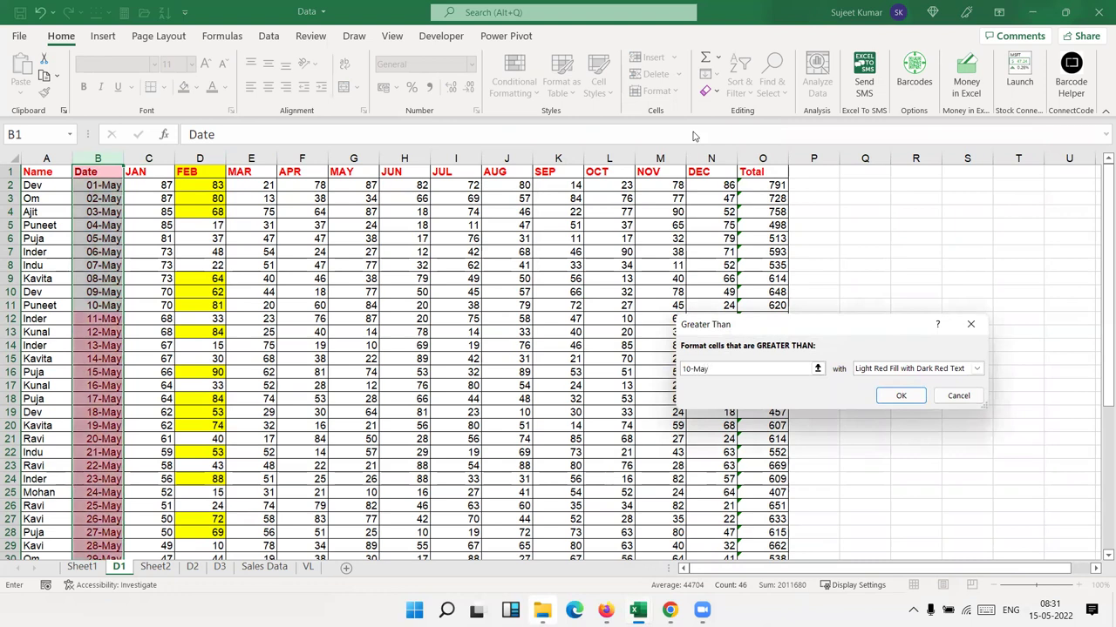
left_click(917, 370)
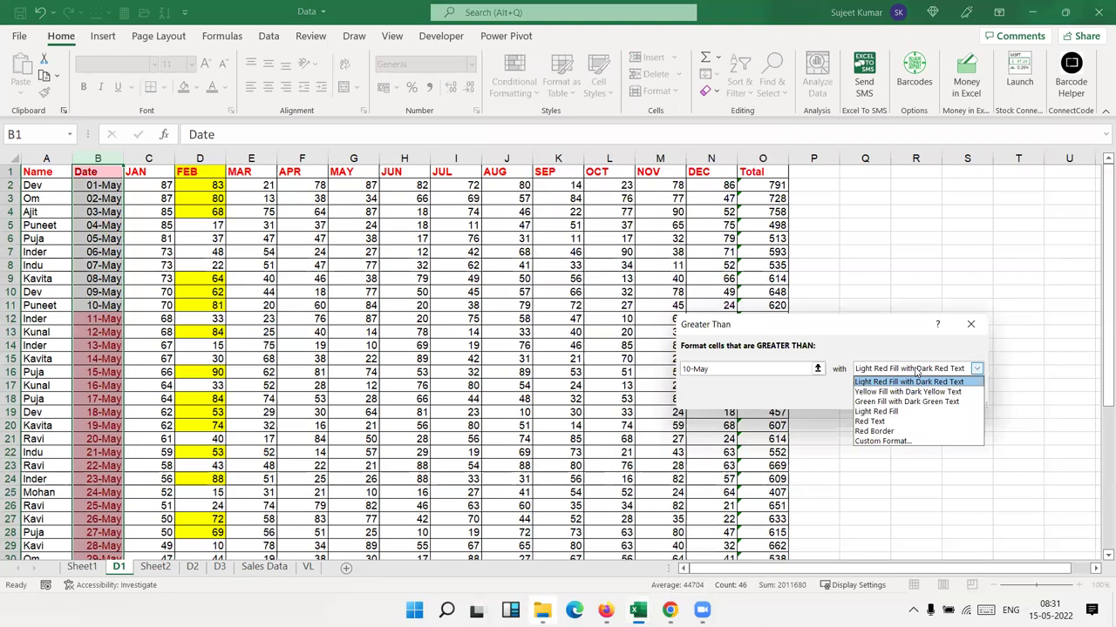
left_click(917, 370)
key("Escape")
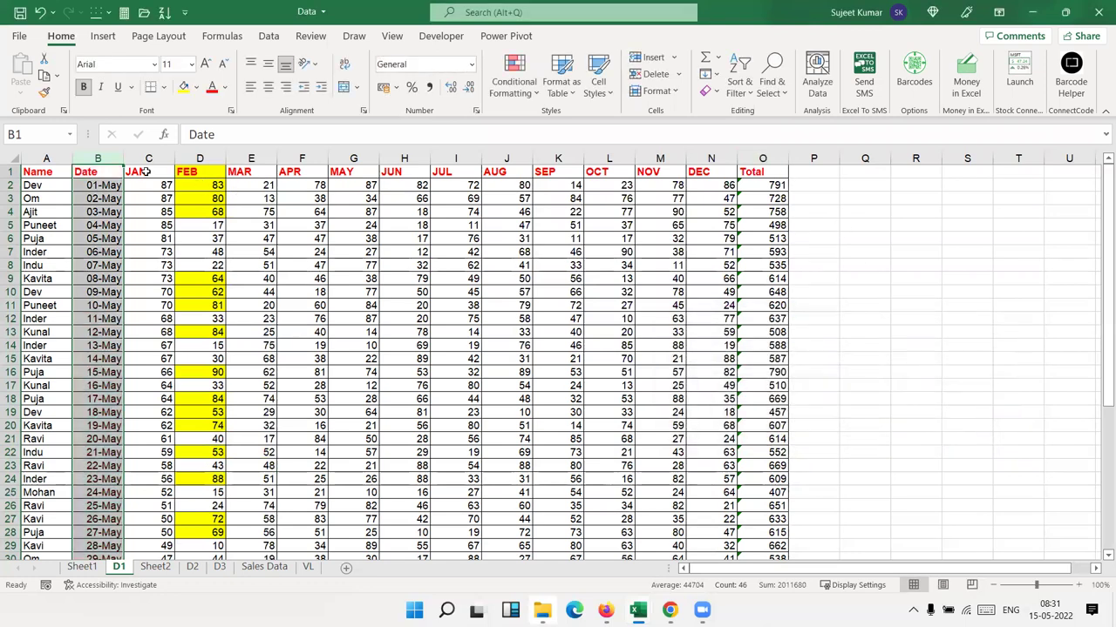
Select the Name column A and bring up the highlight cell rule choices
left_click(46, 167)
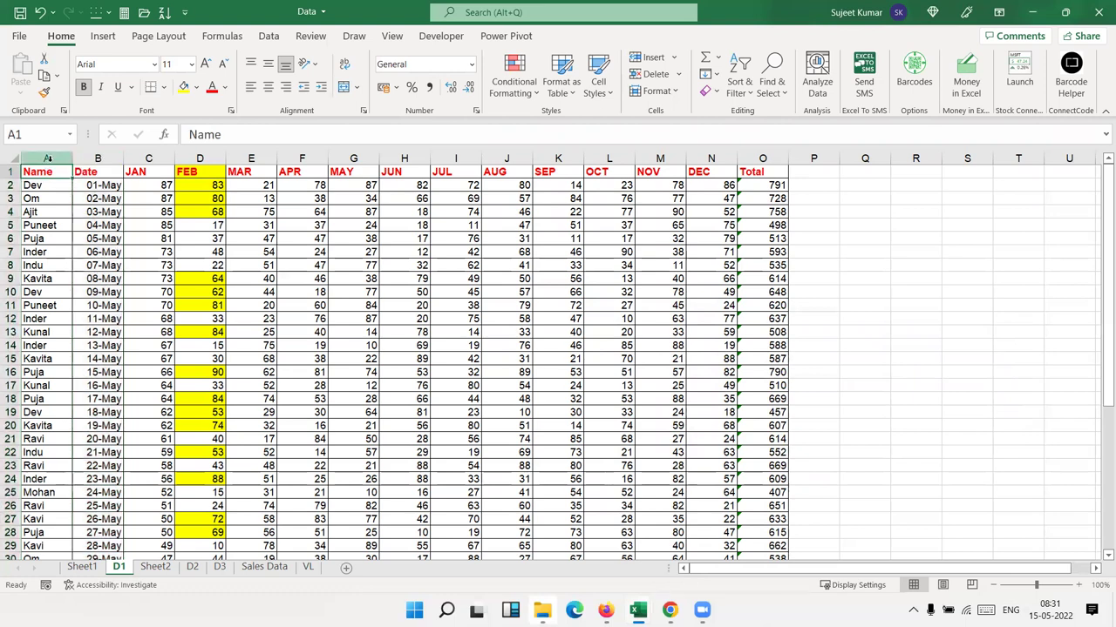
left_click(49, 159)
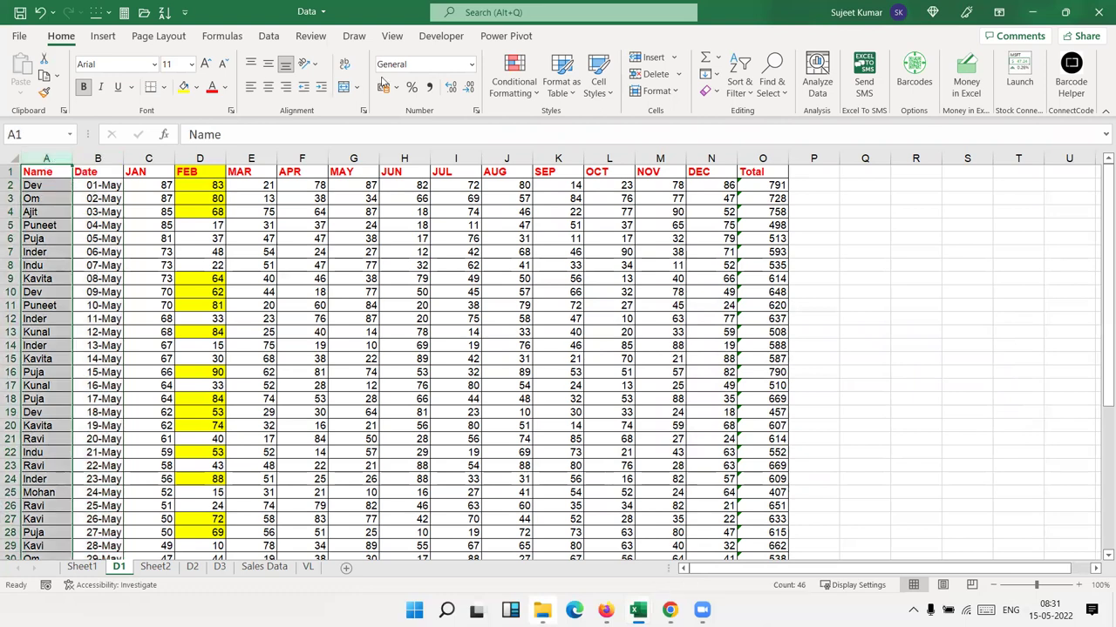
left_click(514, 83)
Preview an equal-to rule for a student's name on the Name column, then cancel it
mouse_move(575, 122)
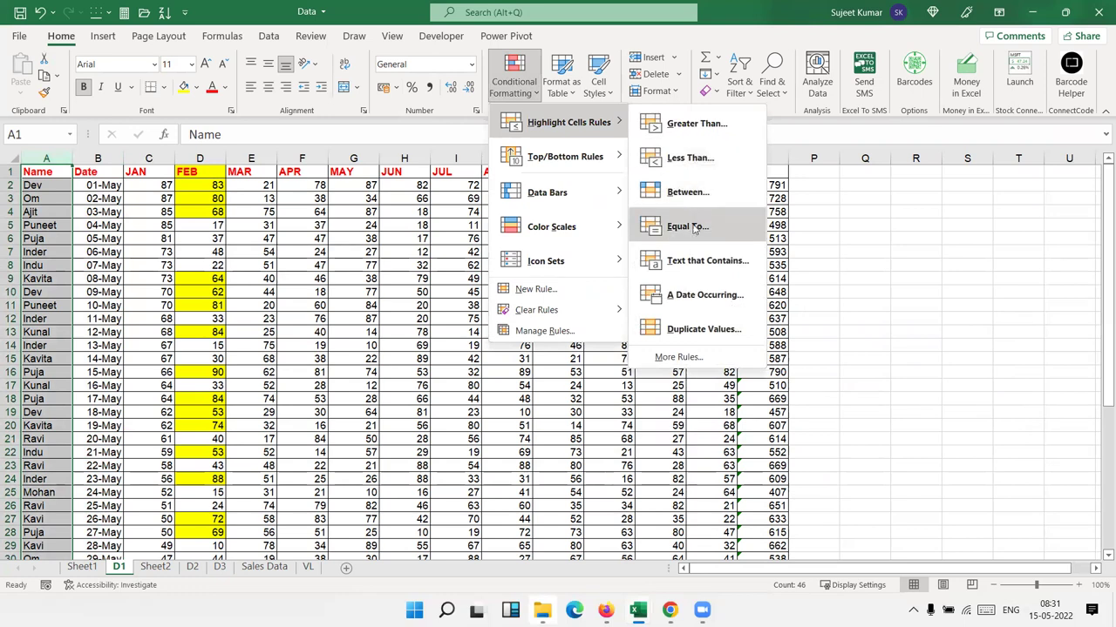
left_click(688, 226)
type("Puja")
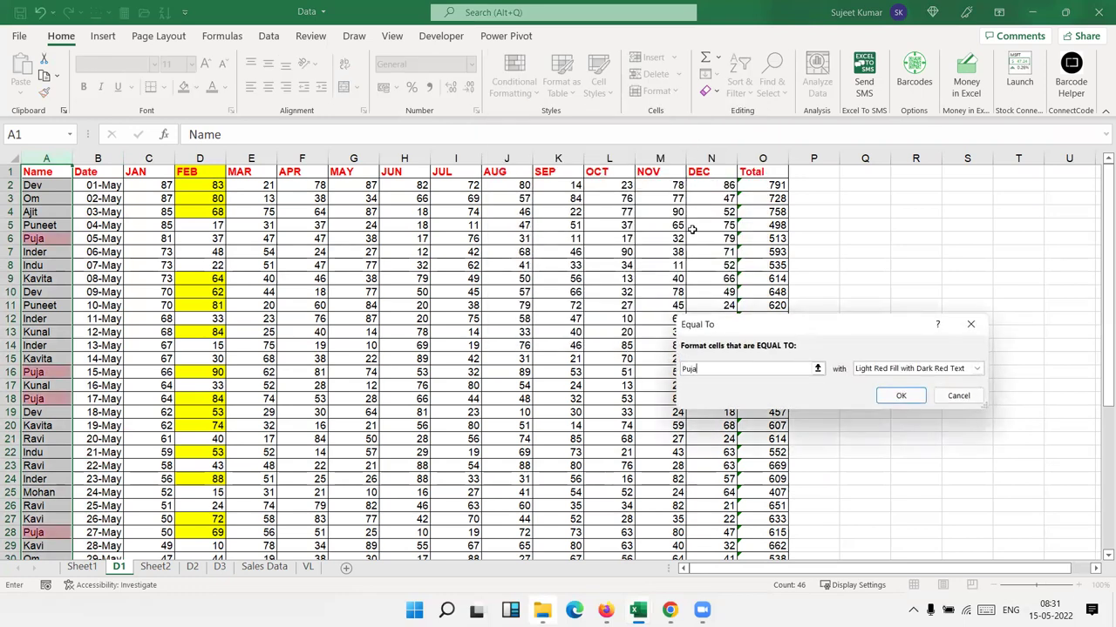
key("Escape")
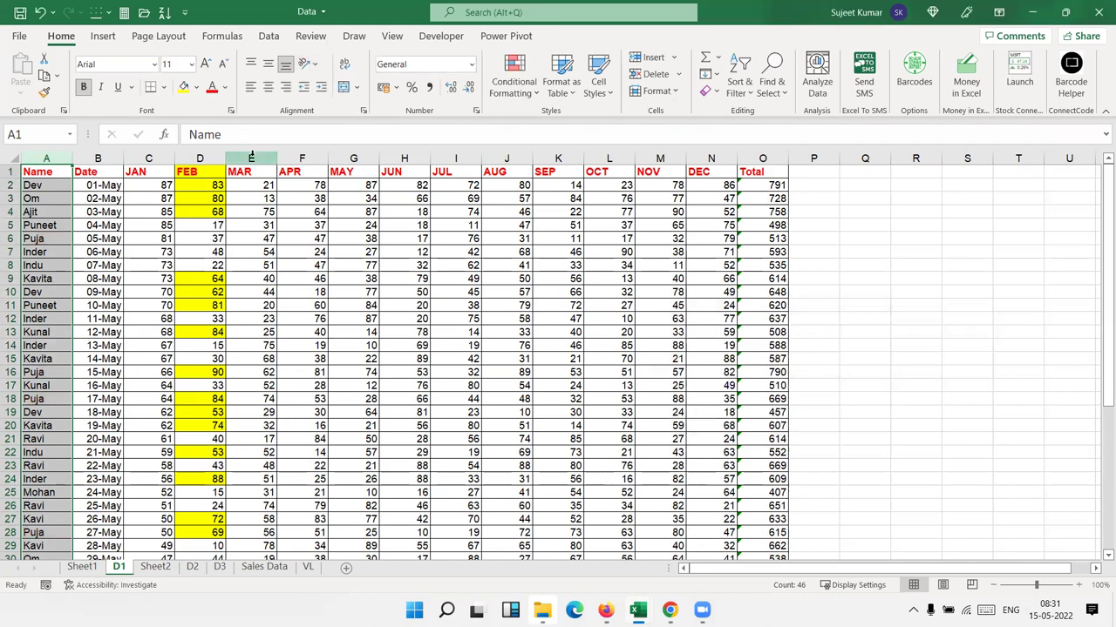
Apply an equal-to 31 highlight rule to the MAR column
left_click(251, 157)
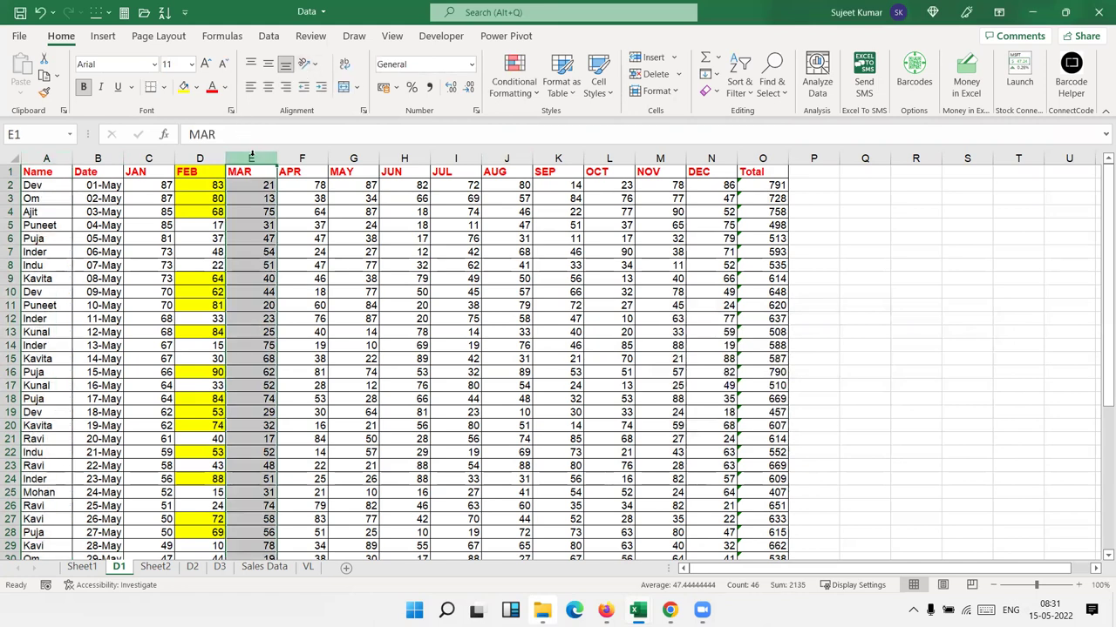
left_click(509, 96)
mouse_move(543, 127)
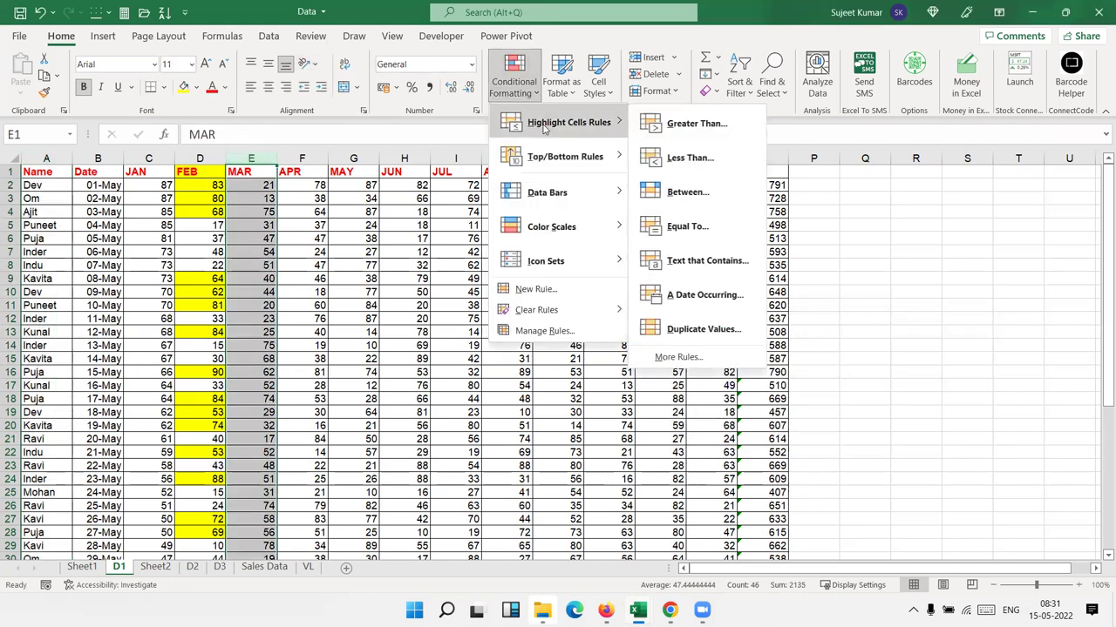
left_click(736, 229)
type("31")
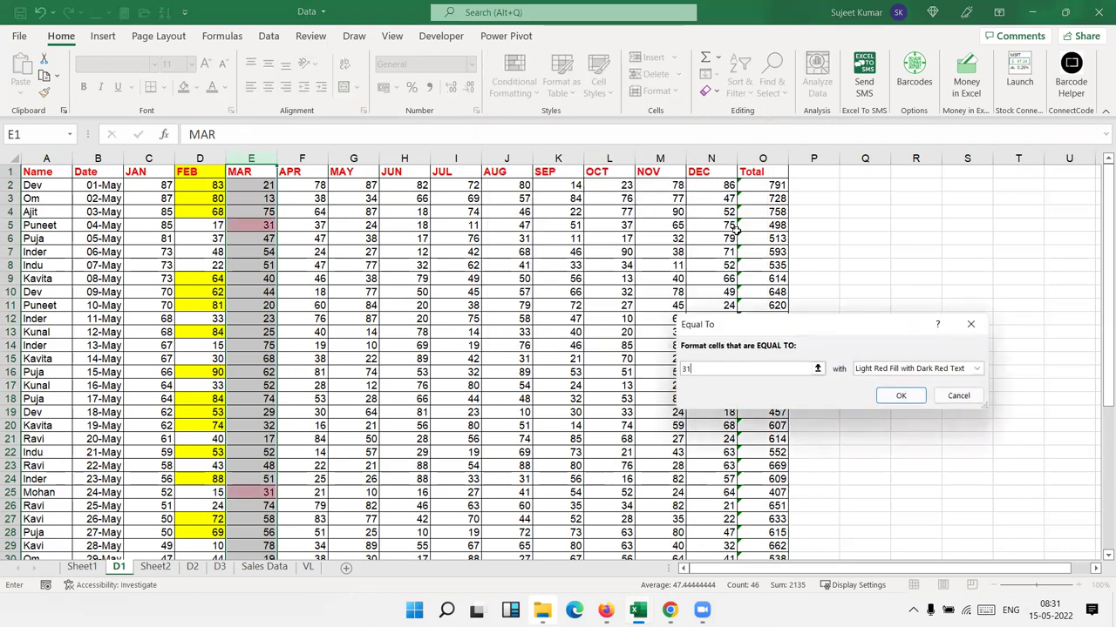
key("Return")
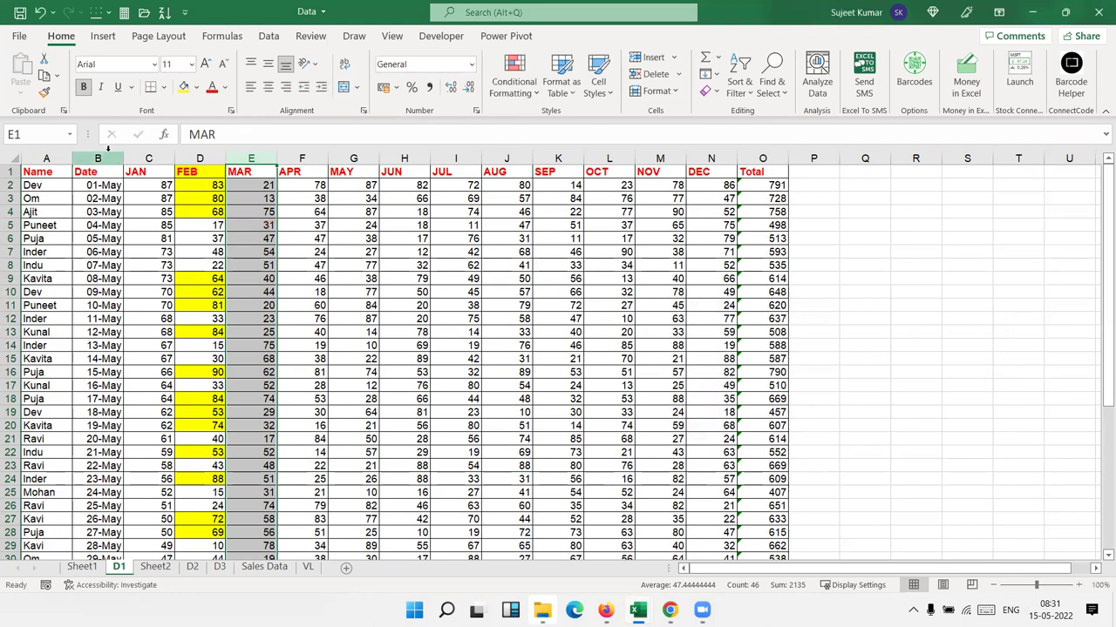
Preview an equal-to 05-May highlight rule on the Date column, then cancel it
left_click(108, 157)
left_click(514, 80)
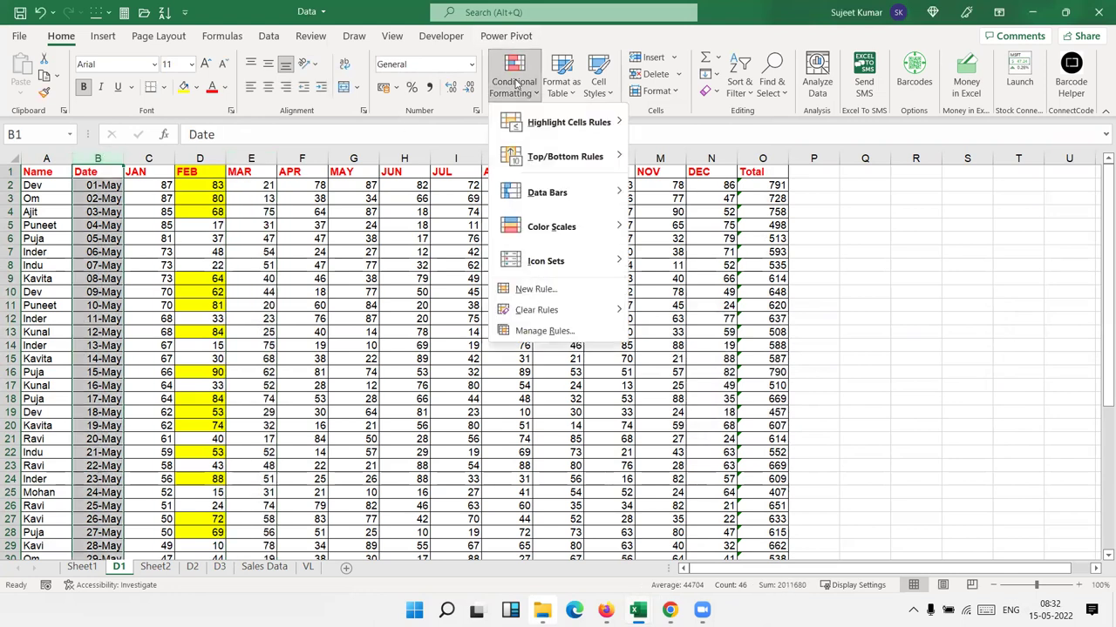
mouse_move(542, 127)
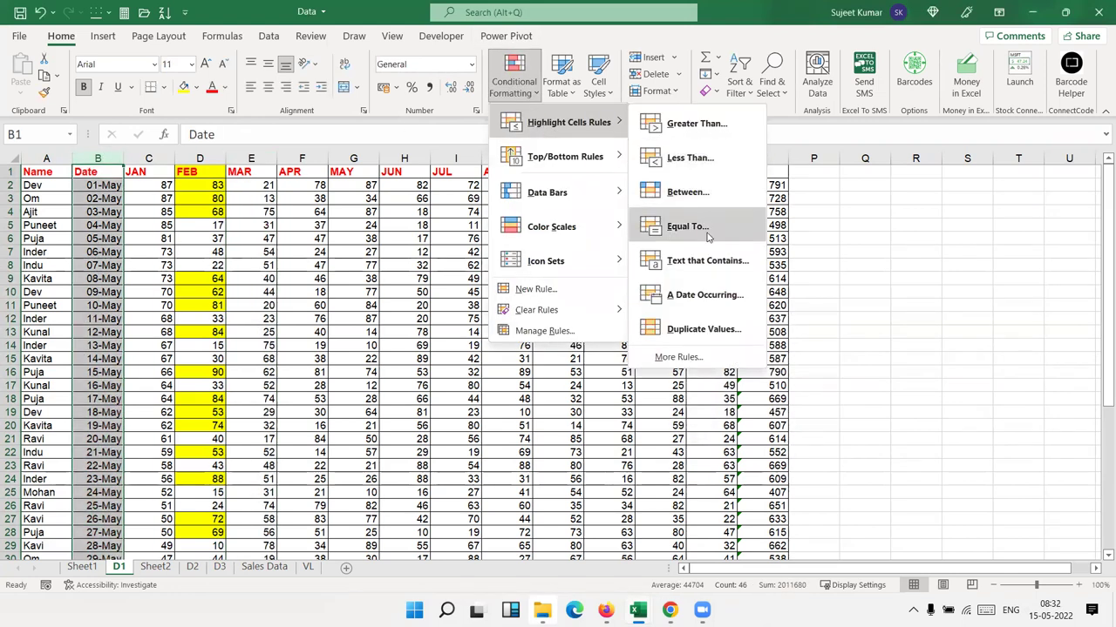
left_click(707, 230)
type("05-")
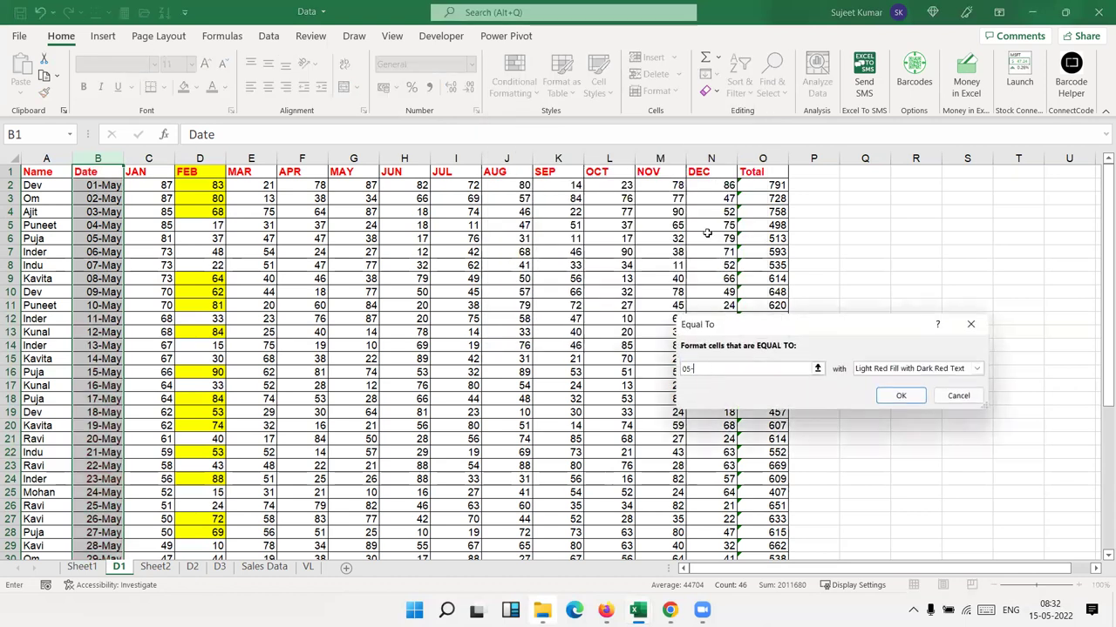
type("May")
key("Escape")
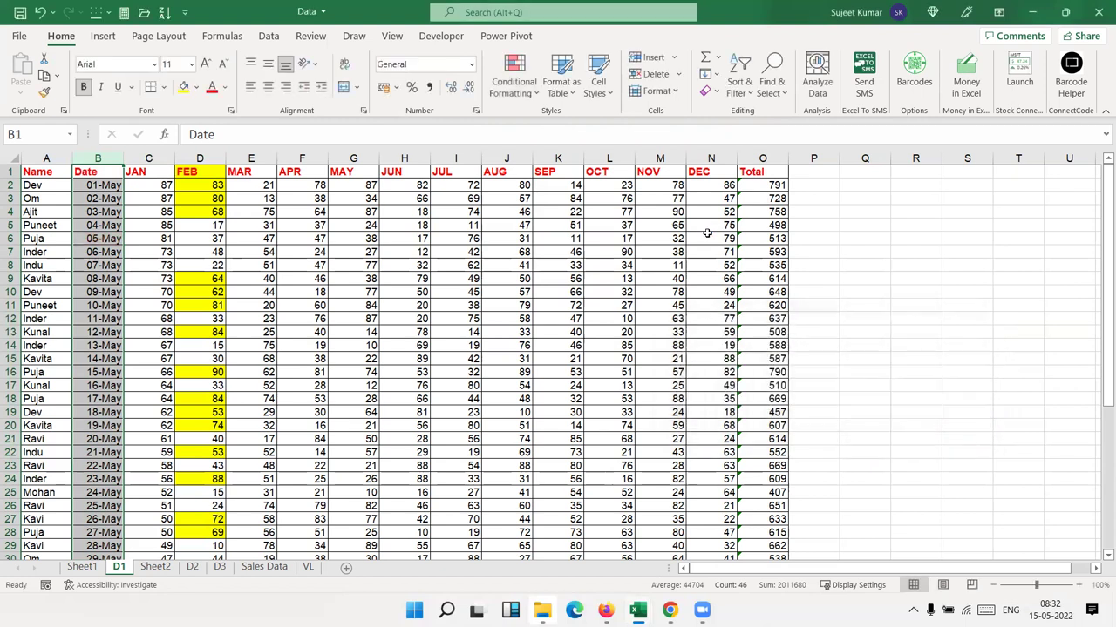
Add a surname to the name in A18 and autofit column A to fit it
left_click(52, 402)
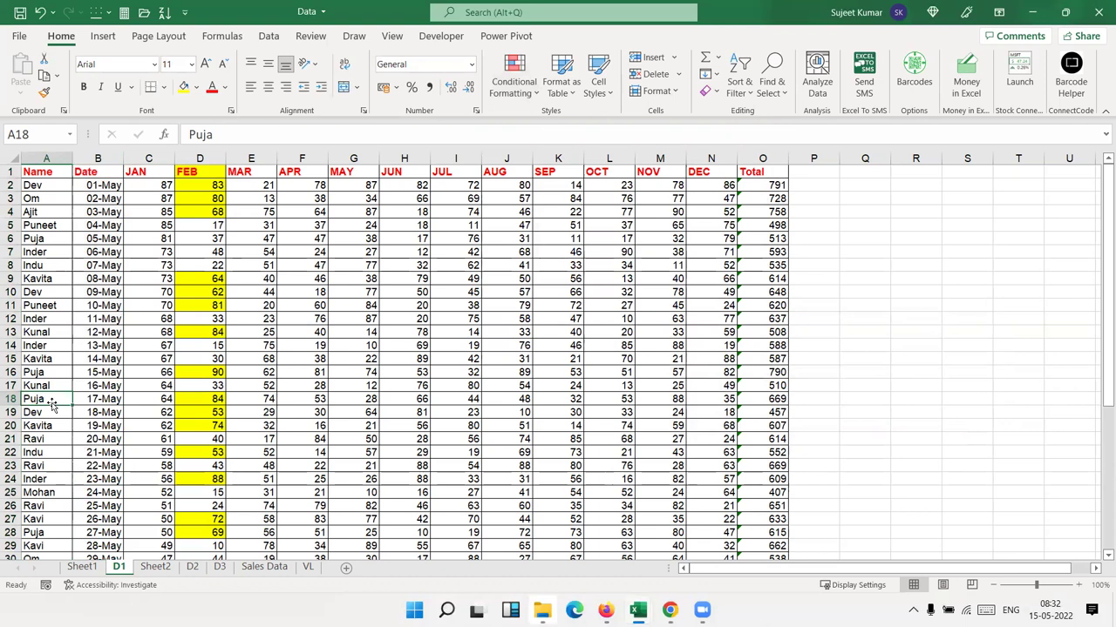
double_click(52, 401)
type("Singh")
key("Return")
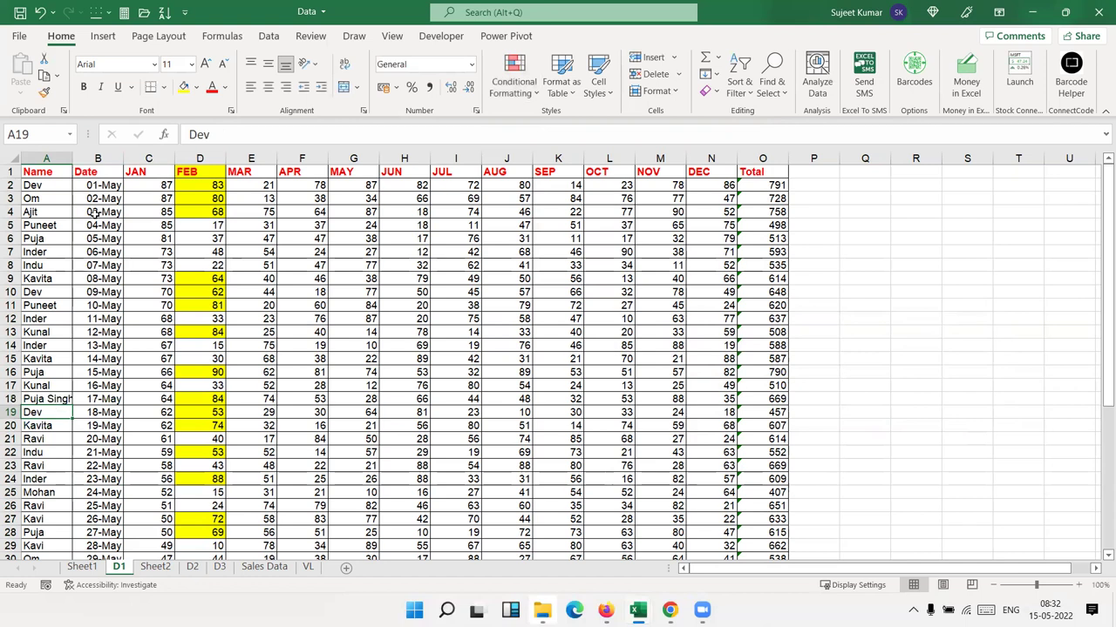
double_click(71, 158)
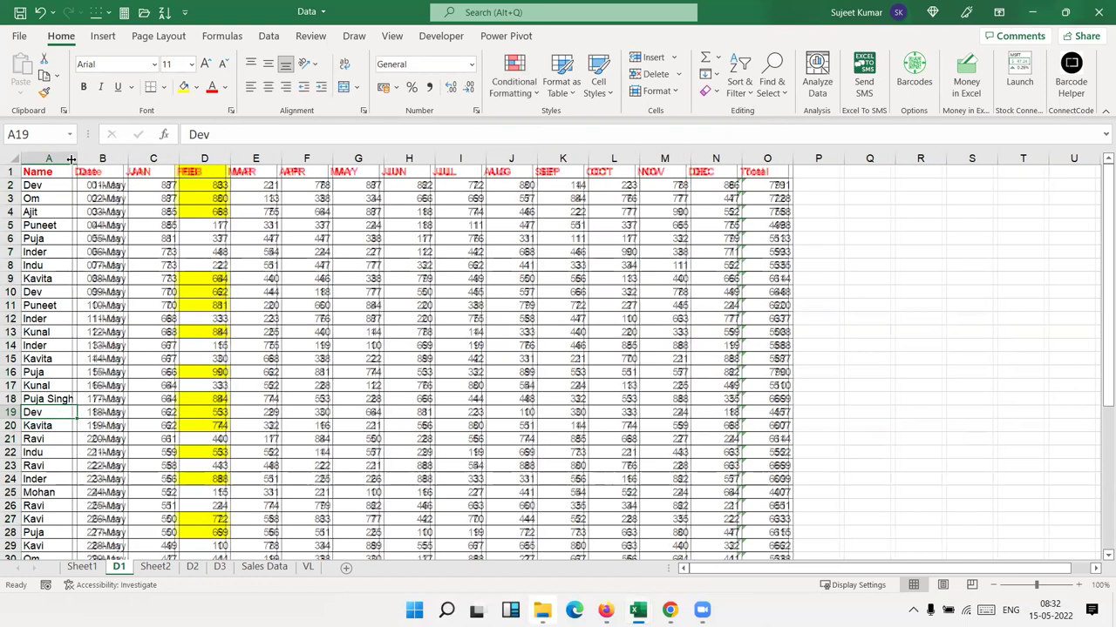
left_click(49, 158)
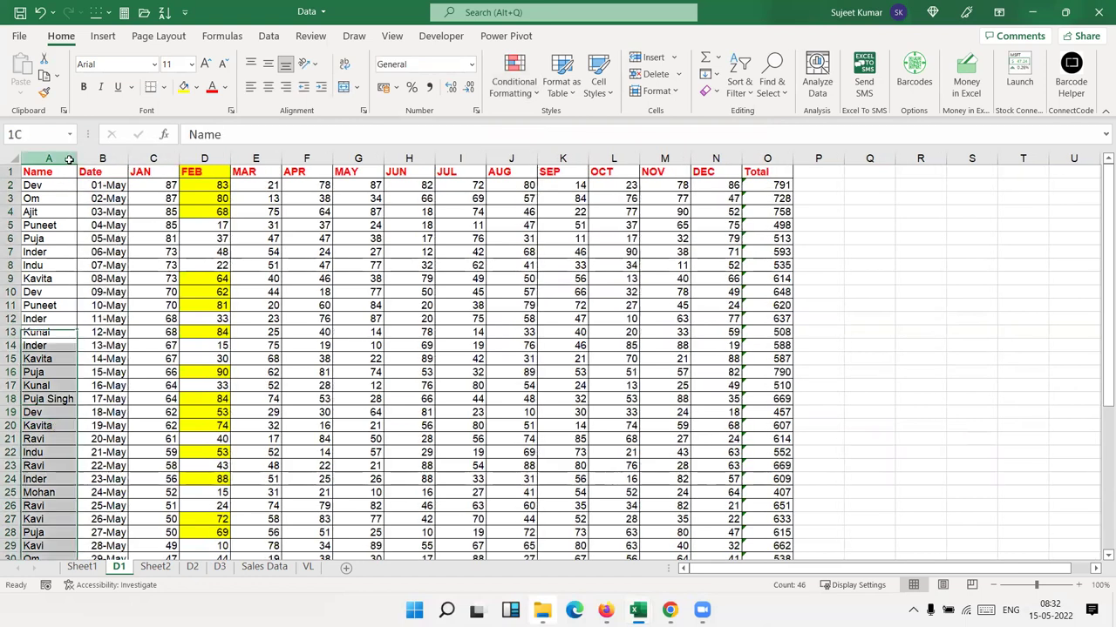
left_click(531, 72)
mouse_move(575, 122)
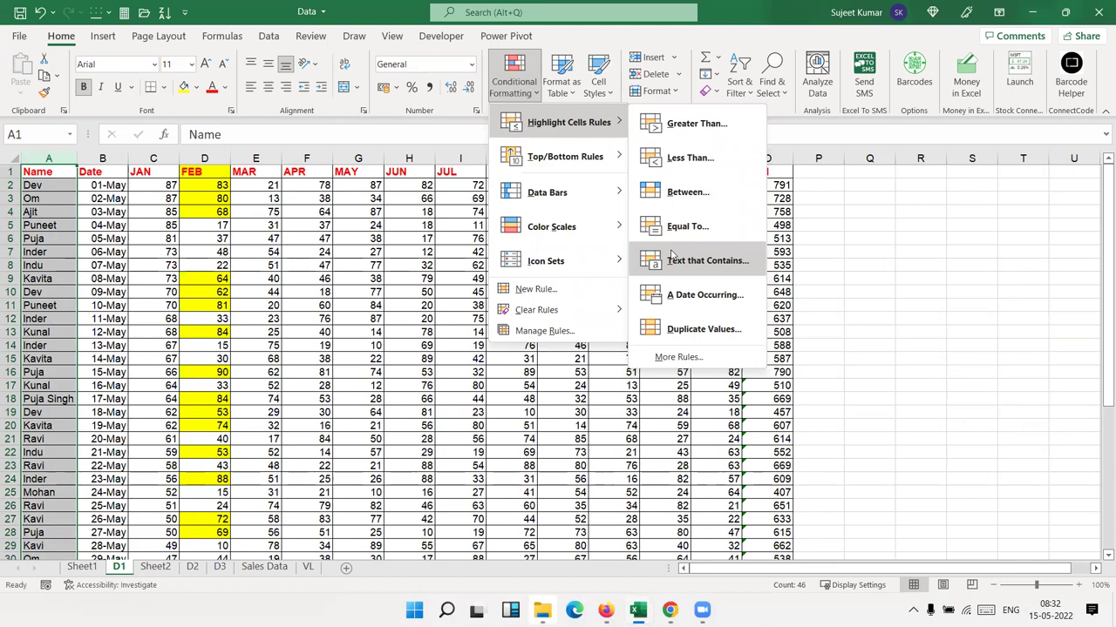
left_click(671, 254)
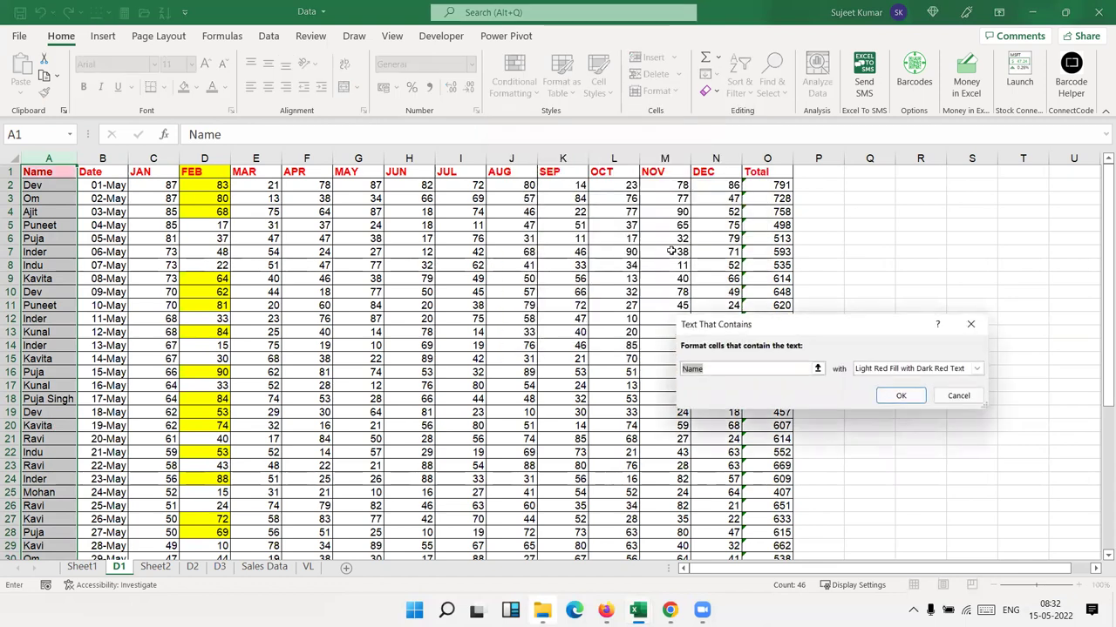
type("Puja")
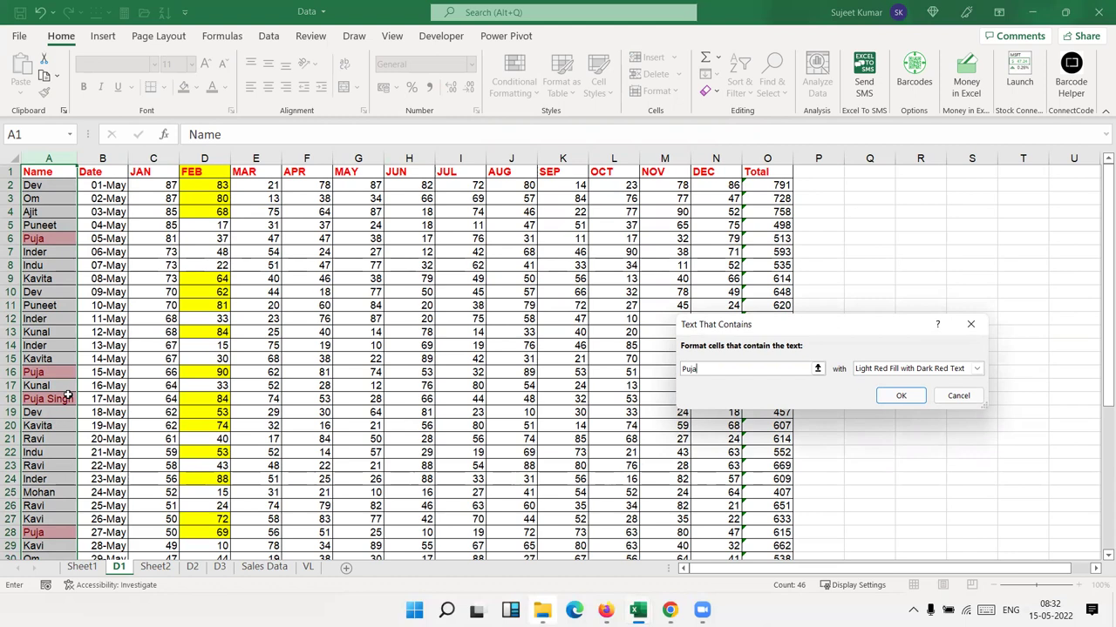
key("Escape")
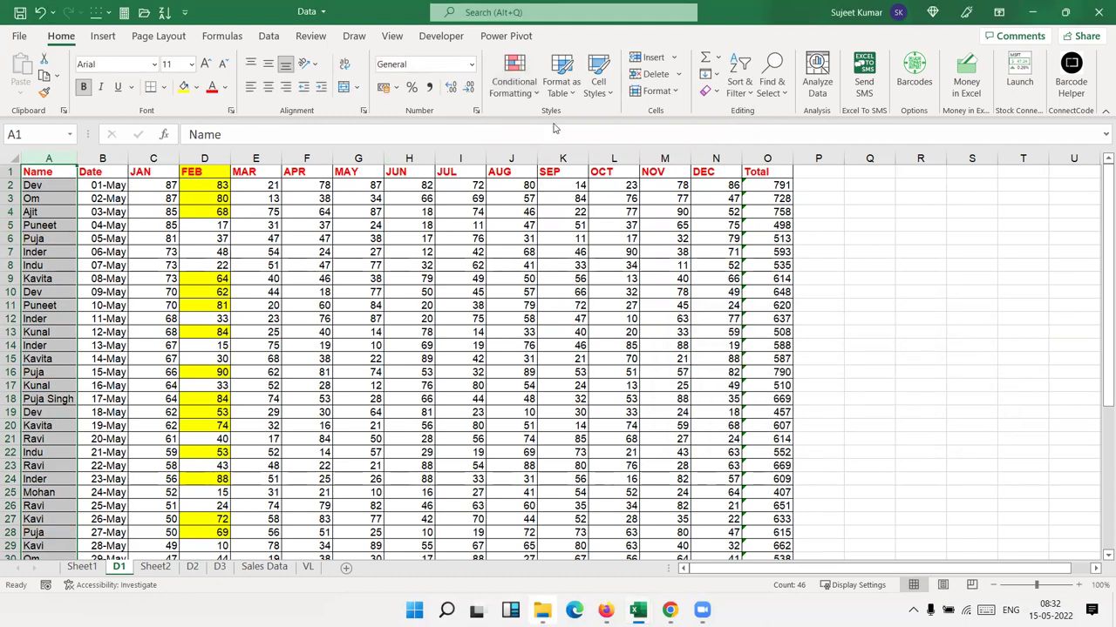
left_click(510, 82)
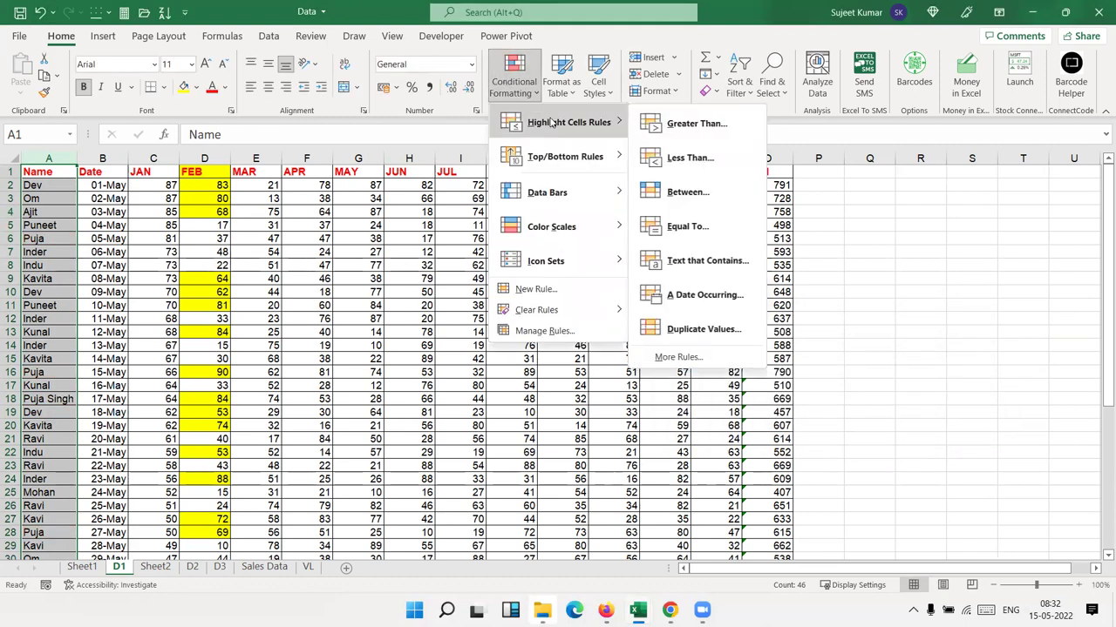
left_click(54, 290)
left_click(98, 171)
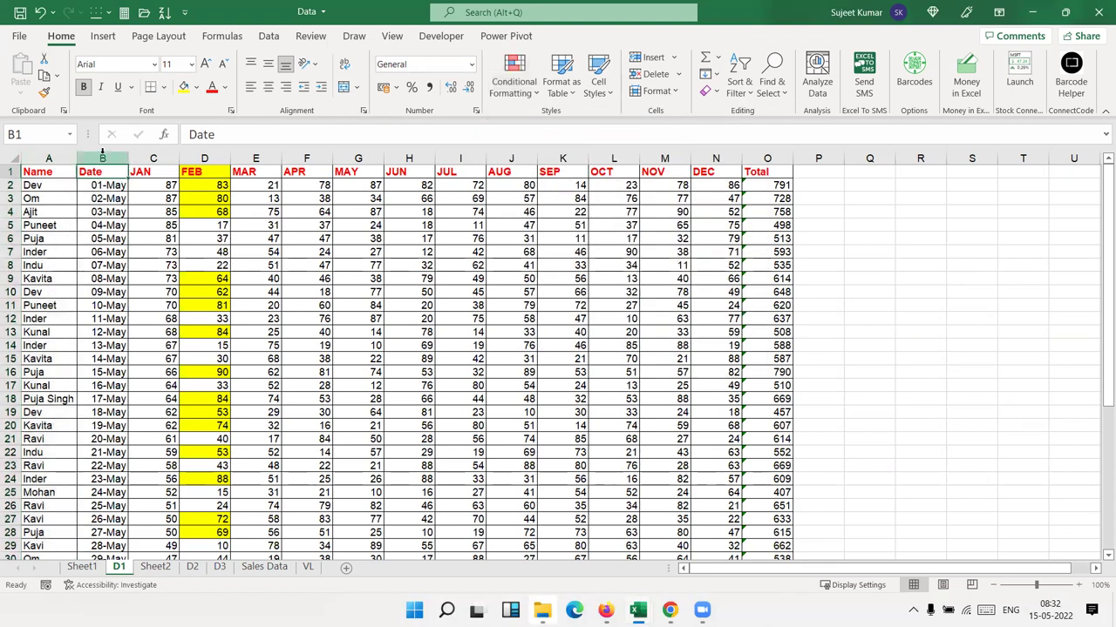
left_click(102, 154)
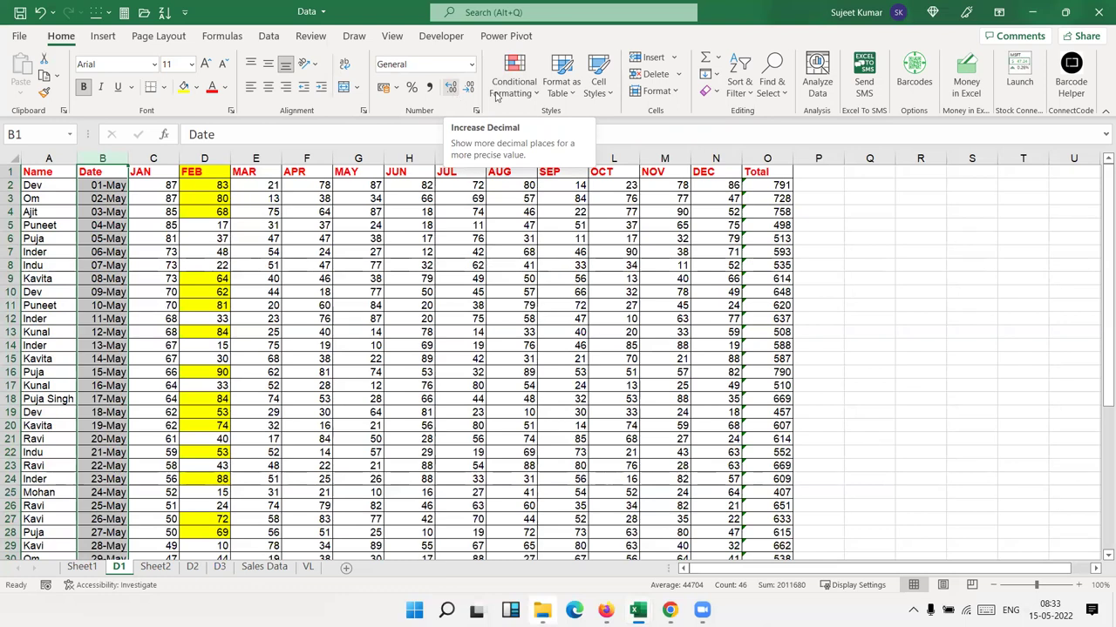
left_click(524, 95)
mouse_move(533, 125)
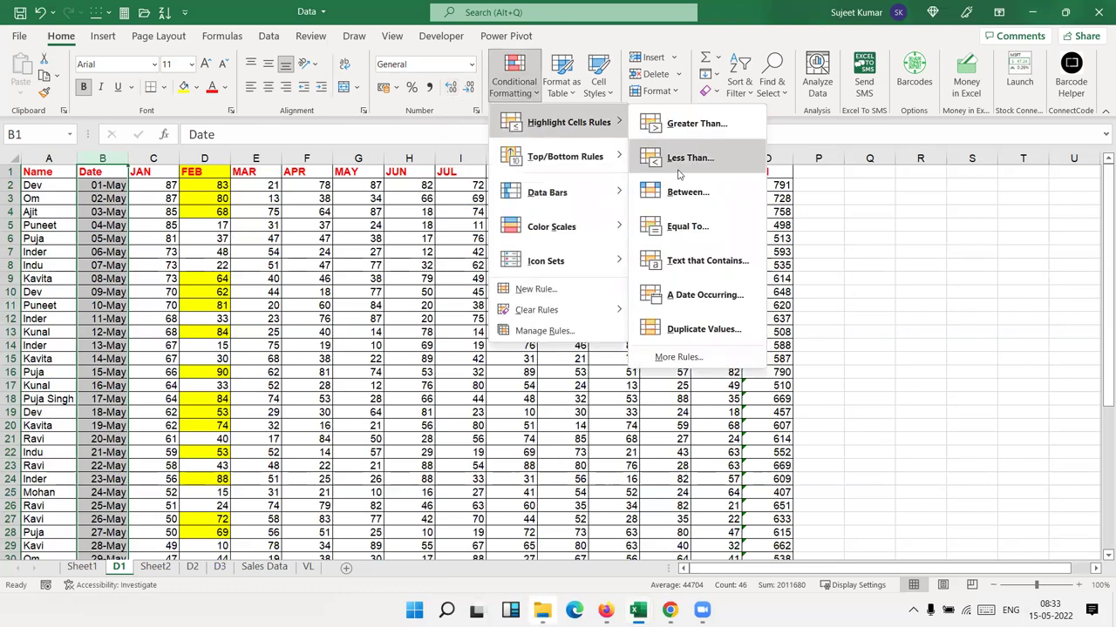
left_click(692, 224)
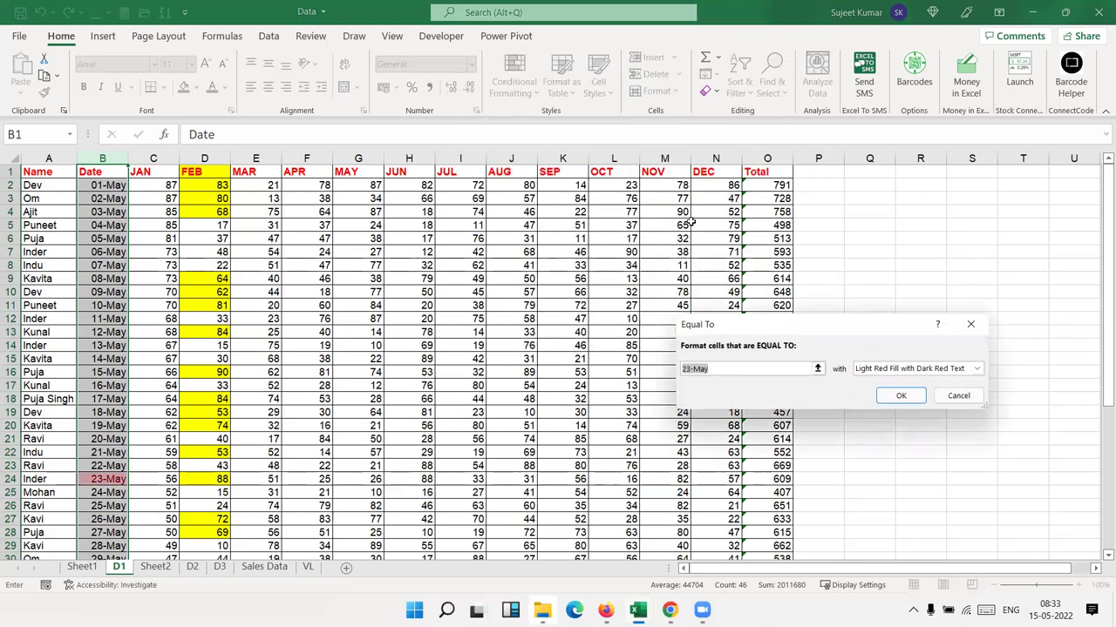
type("15-may")
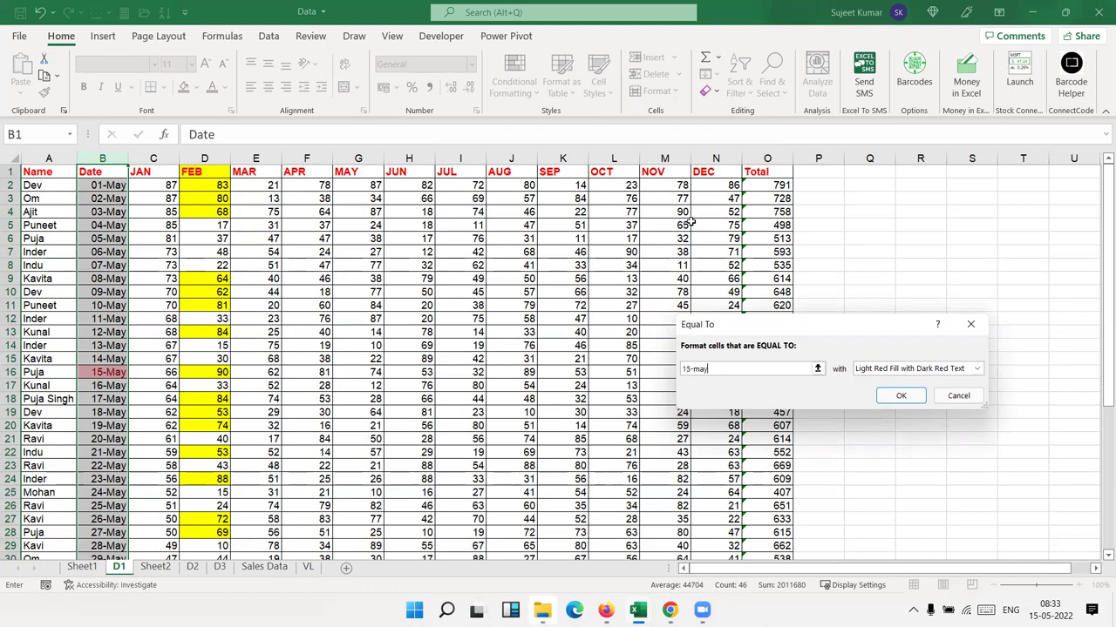
key("Escape")
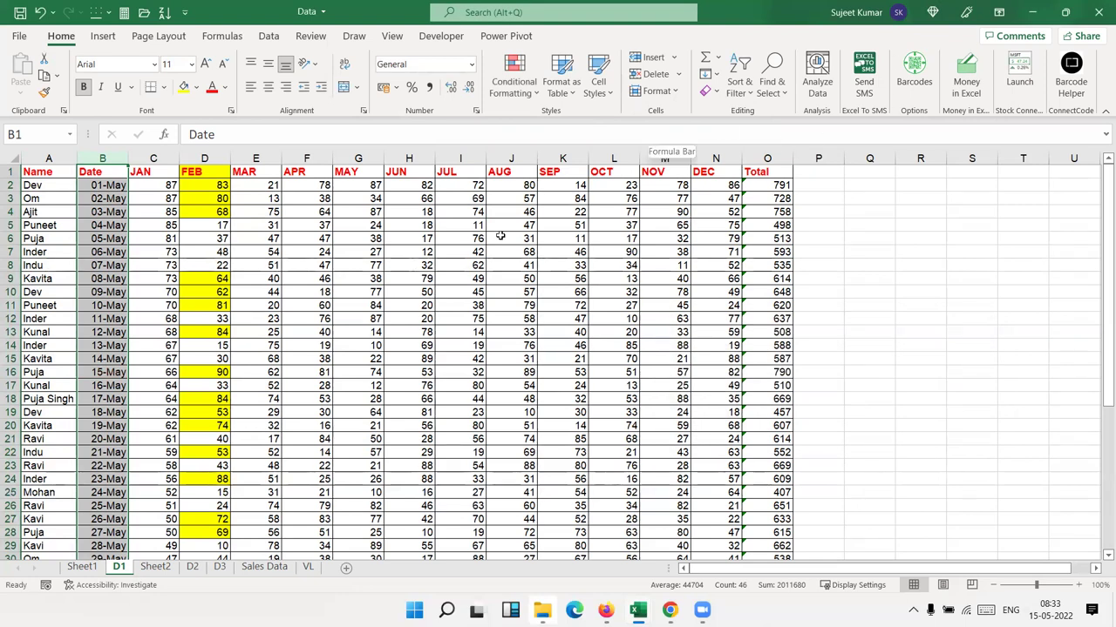
left_click(510, 87)
mouse_move(531, 122)
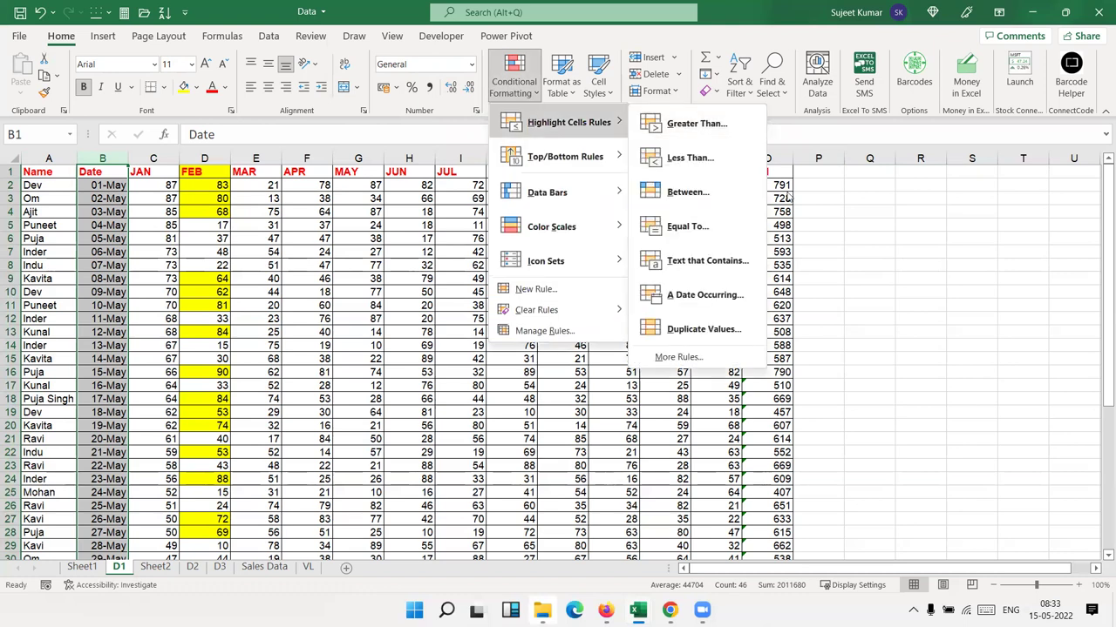
left_click(721, 300)
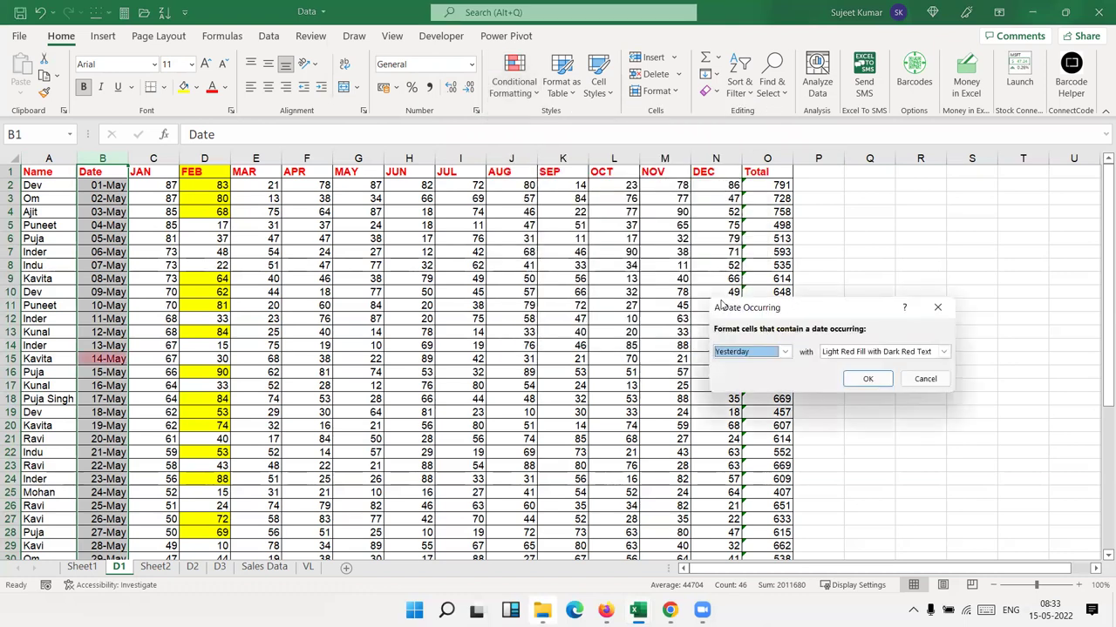
left_click(732, 352)
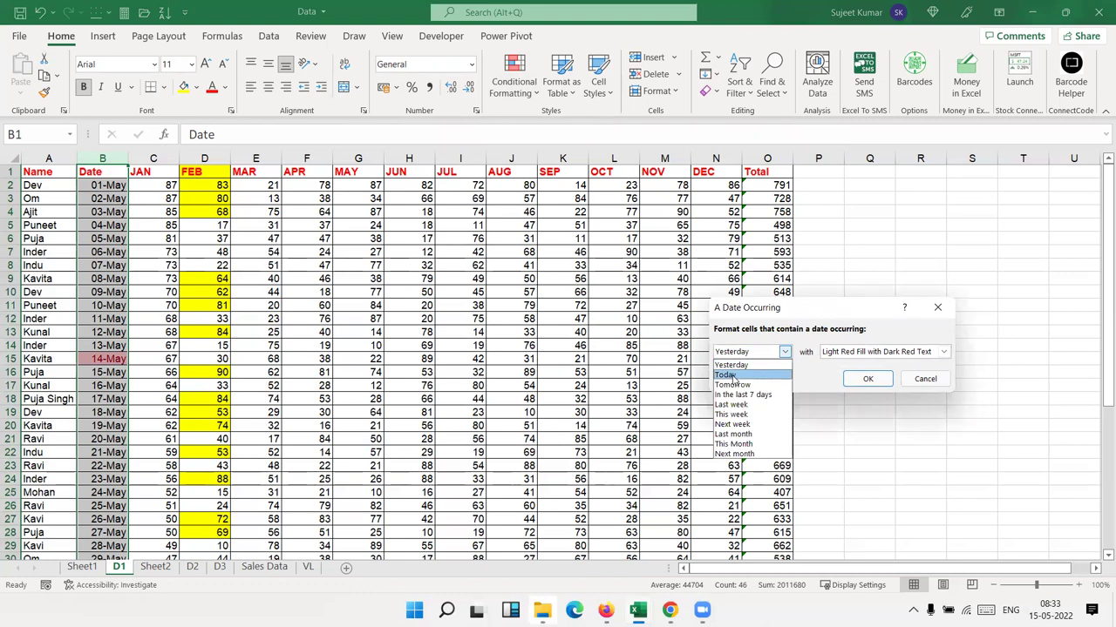
left_click(732, 375)
left_click(739, 353)
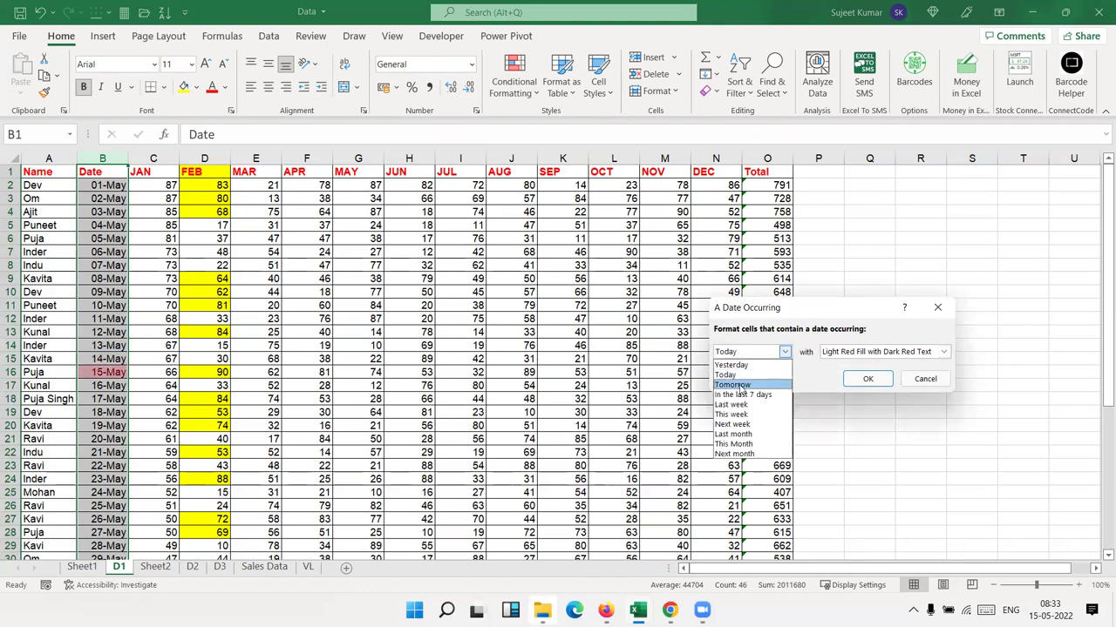
left_click(739, 385)
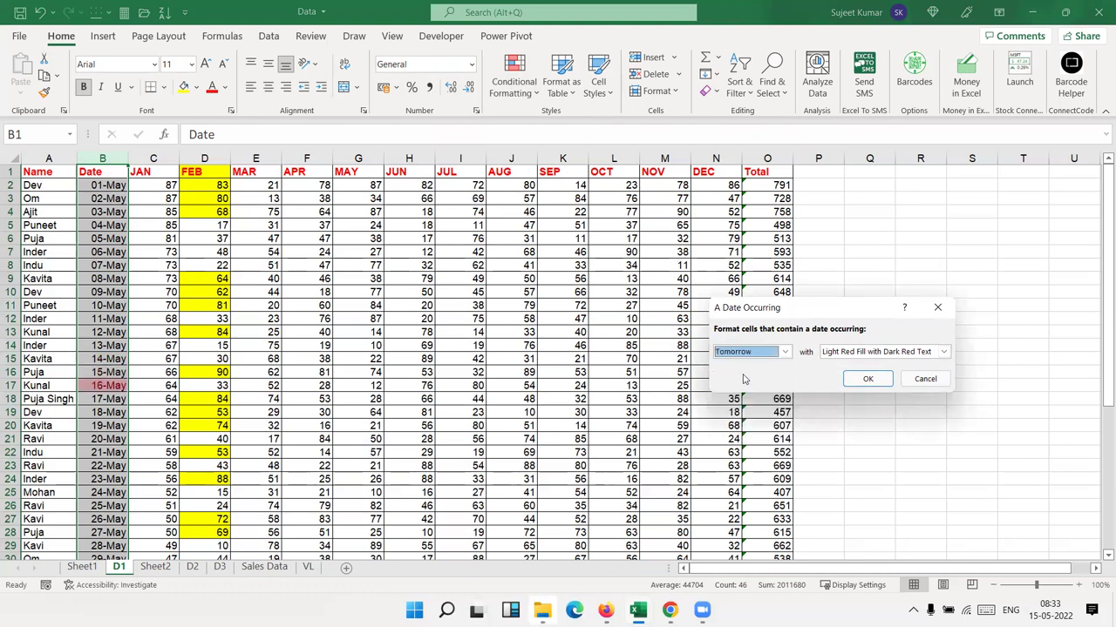
left_click(747, 353)
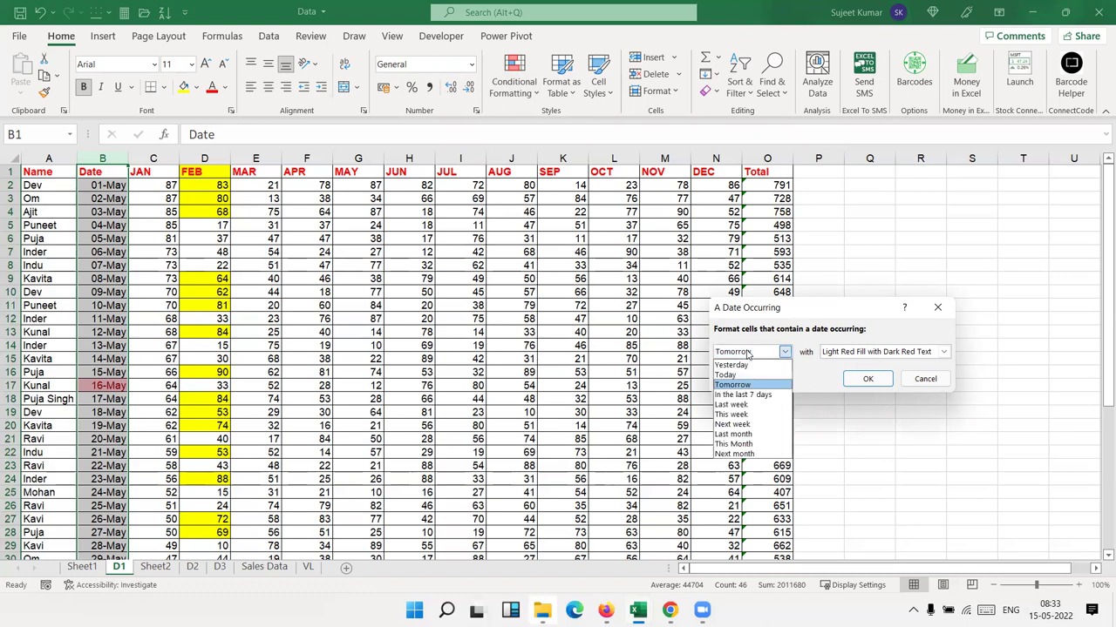
left_click(750, 394)
left_click(746, 352)
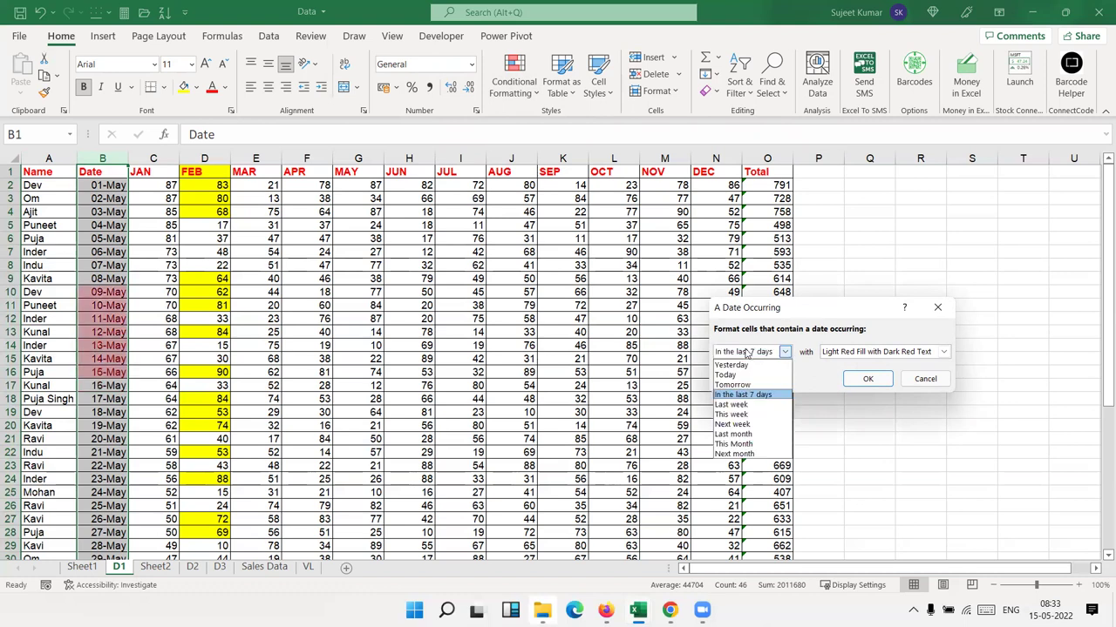
left_click(745, 406)
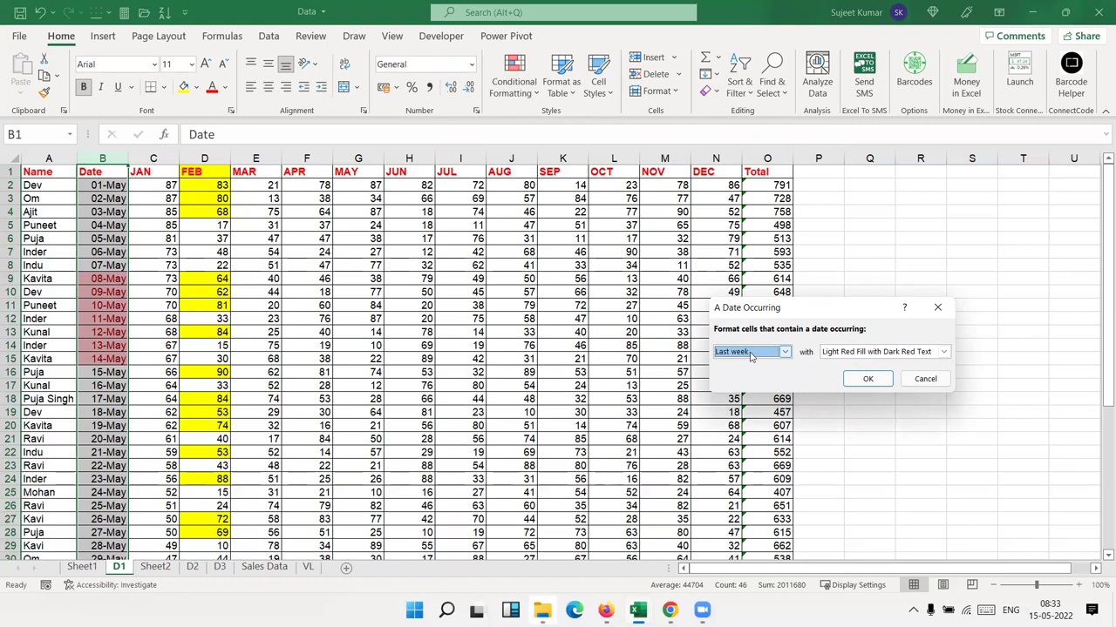
left_click(750, 353)
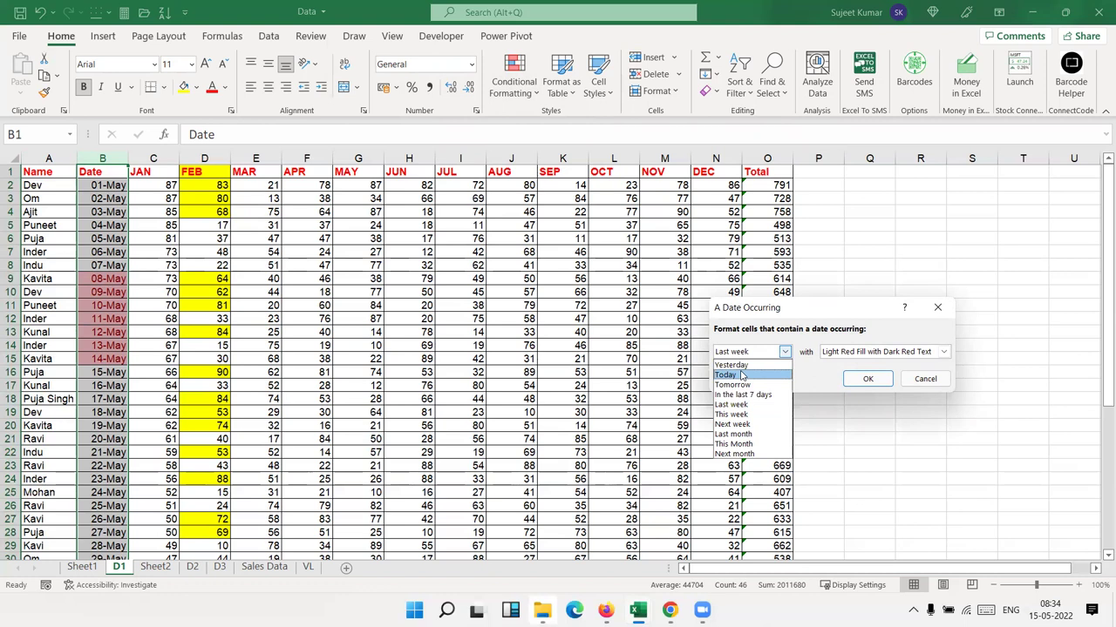
left_click(741, 375)
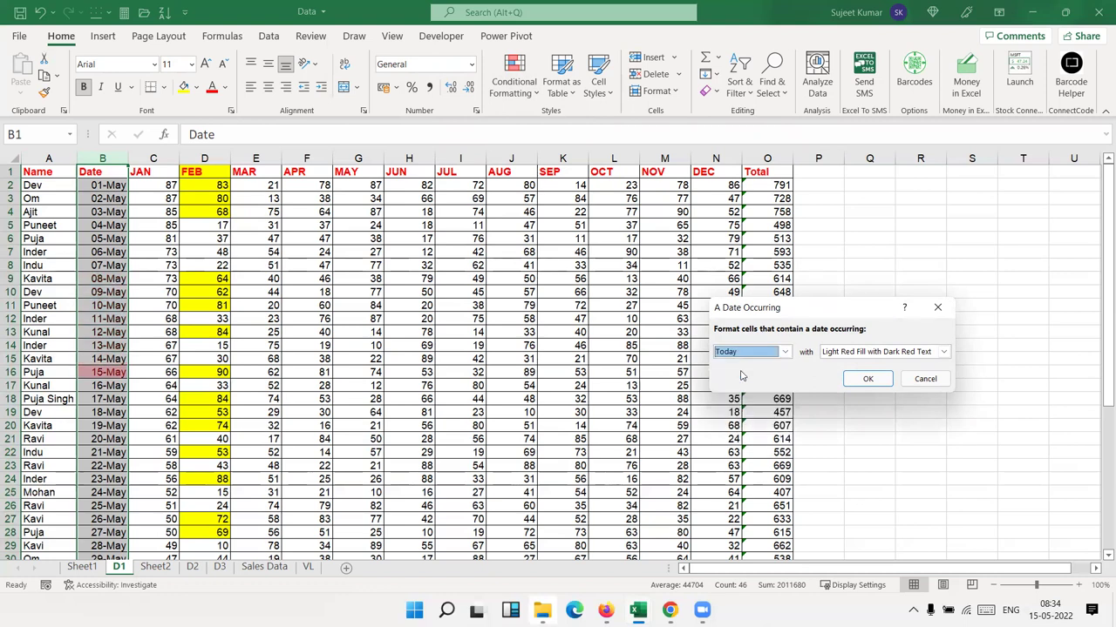
key("Return")
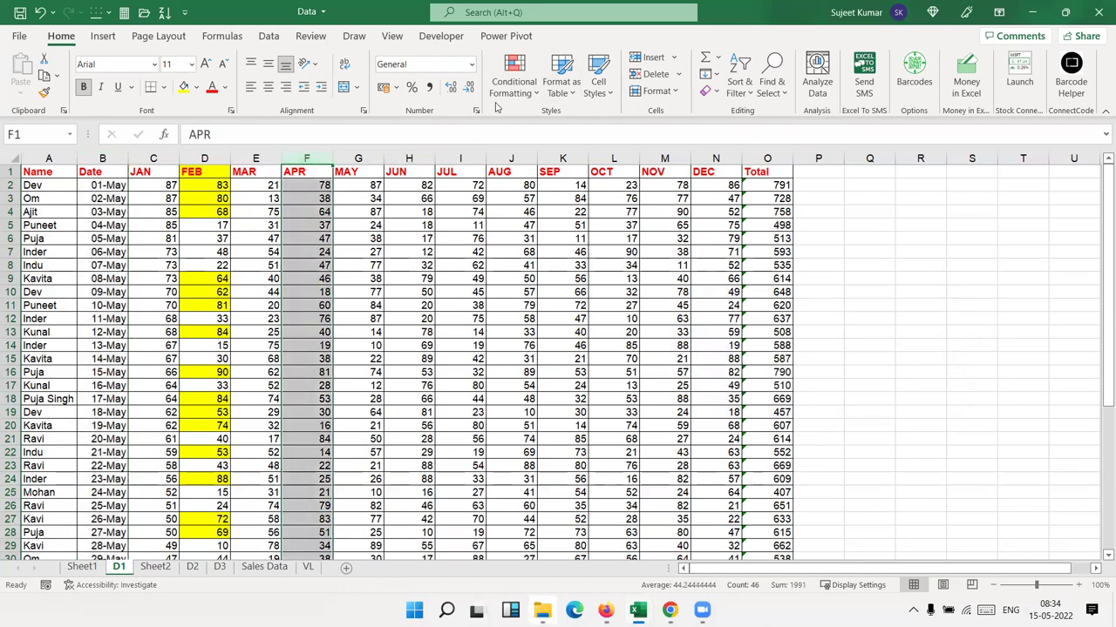
Preview a duplicate-values highlight on the APR column, then cancel it
left_click(513, 79)
mouse_move(617, 123)
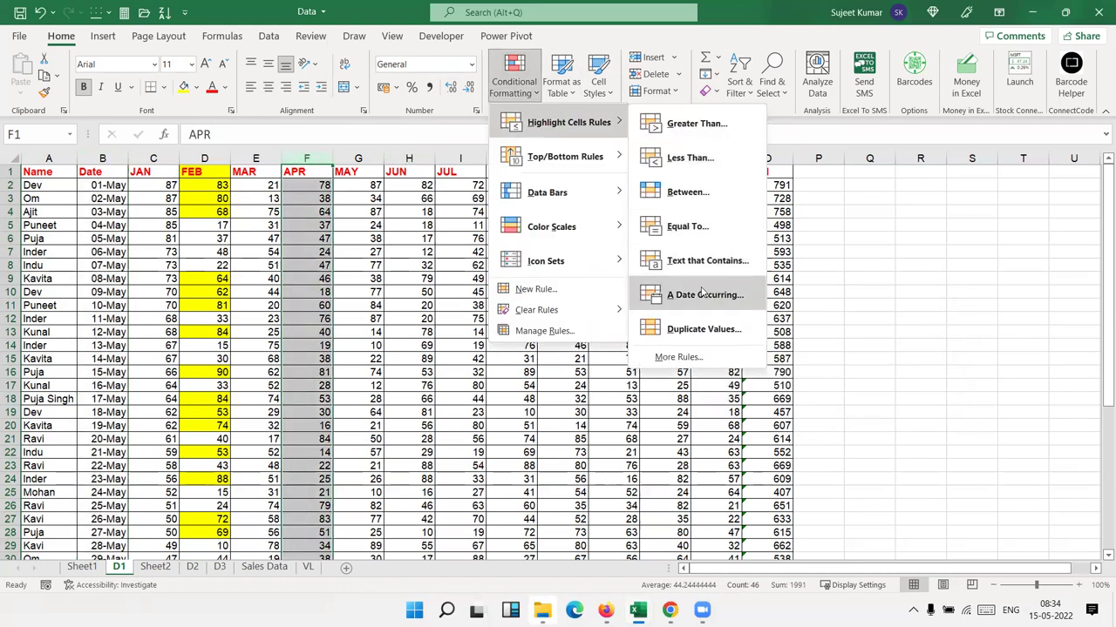
left_click(693, 330)
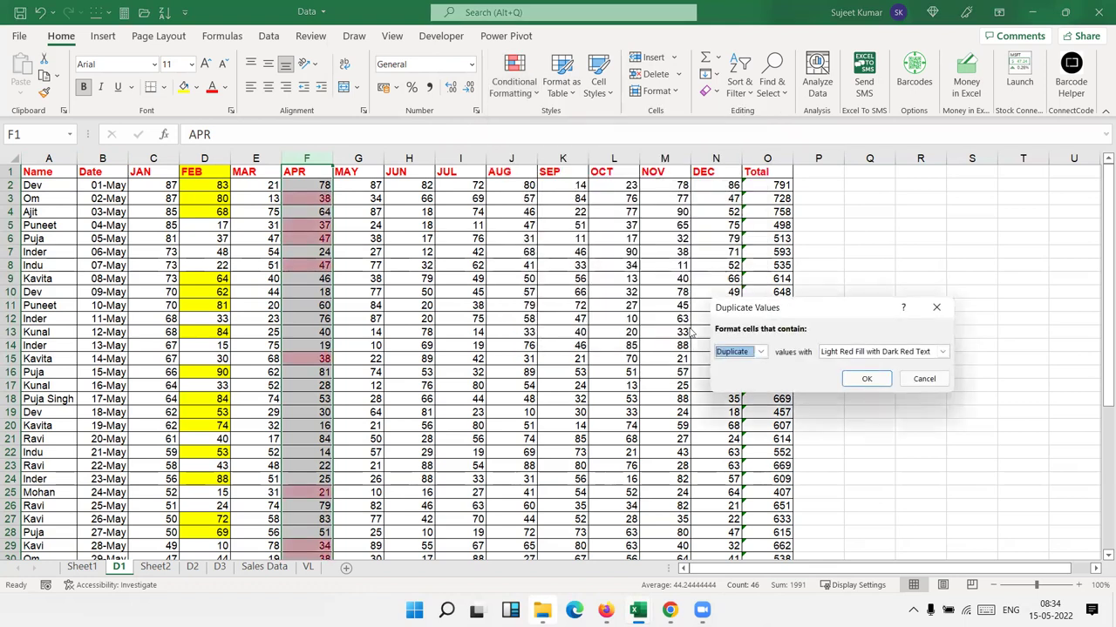
key("Escape")
Add a custom rule filling APR cell values not equal to 50 in yellow
left_click(514, 79)
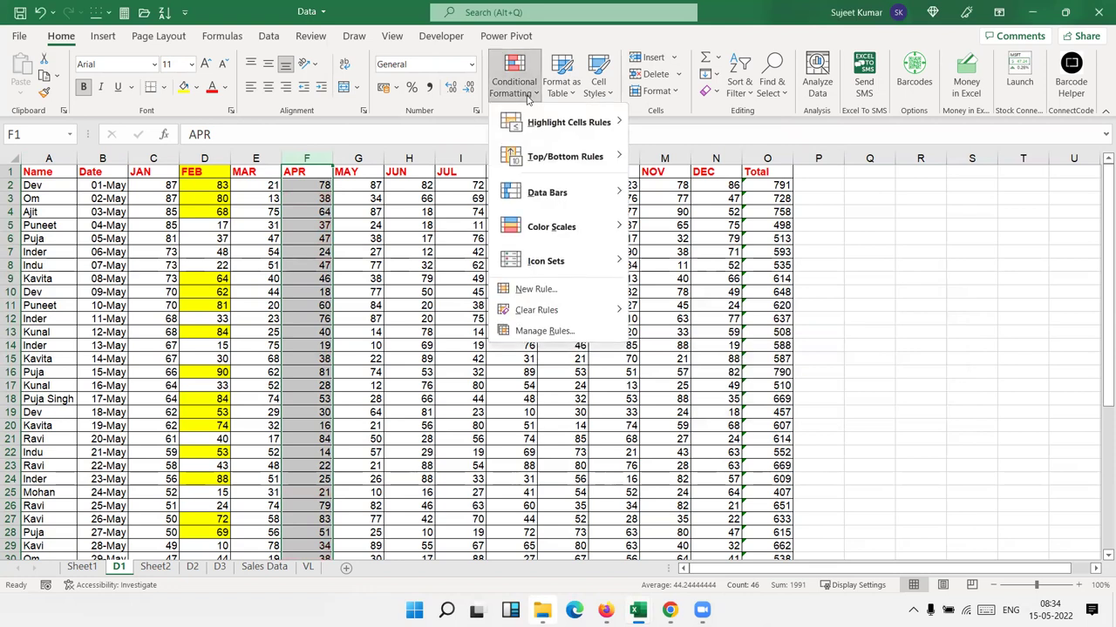
mouse_move(546, 123)
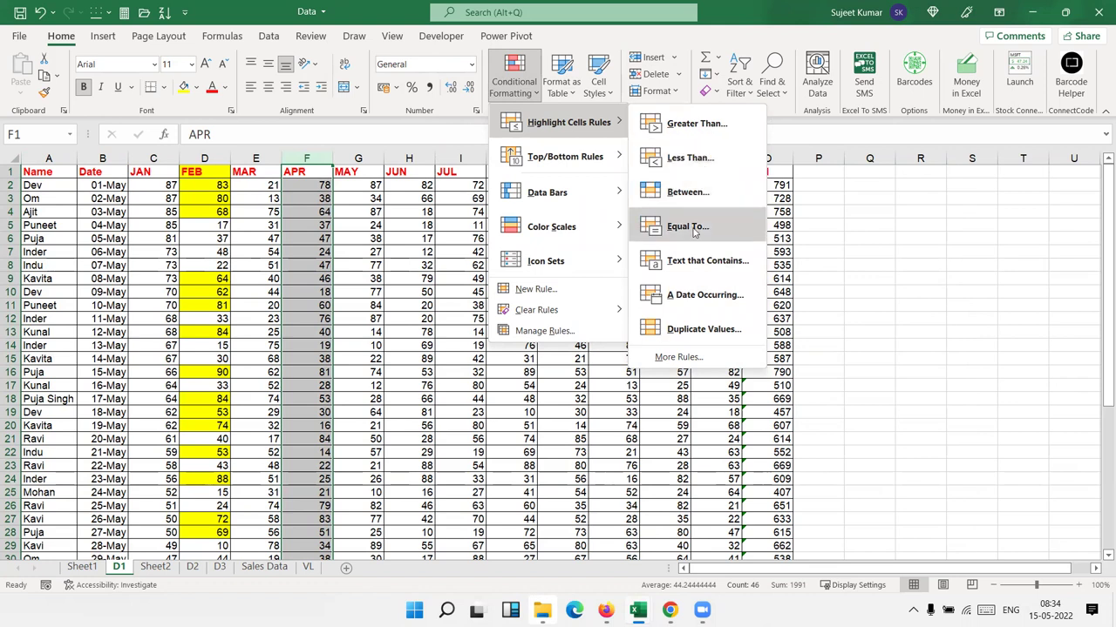
left_click(696, 357)
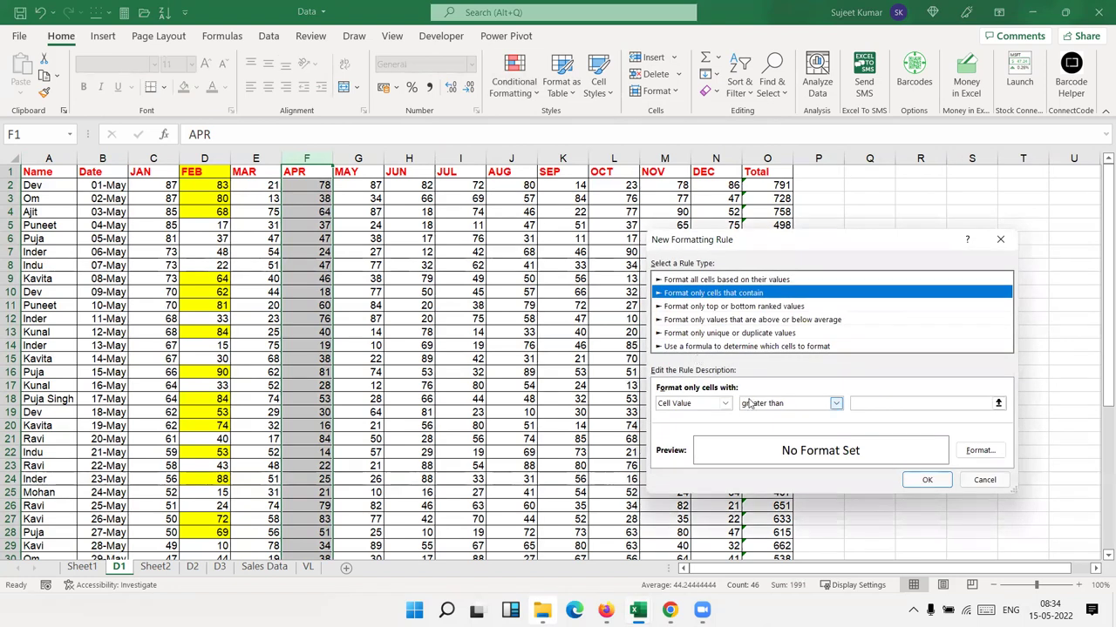
left_click(747, 403)
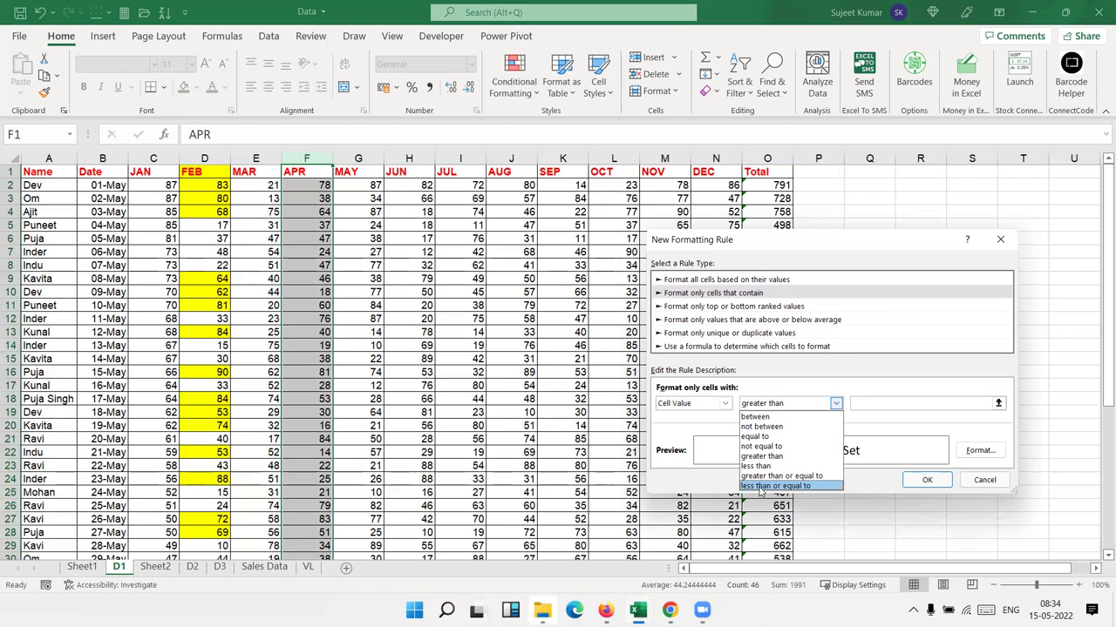
left_click(762, 446)
left_click(875, 405)
type("50")
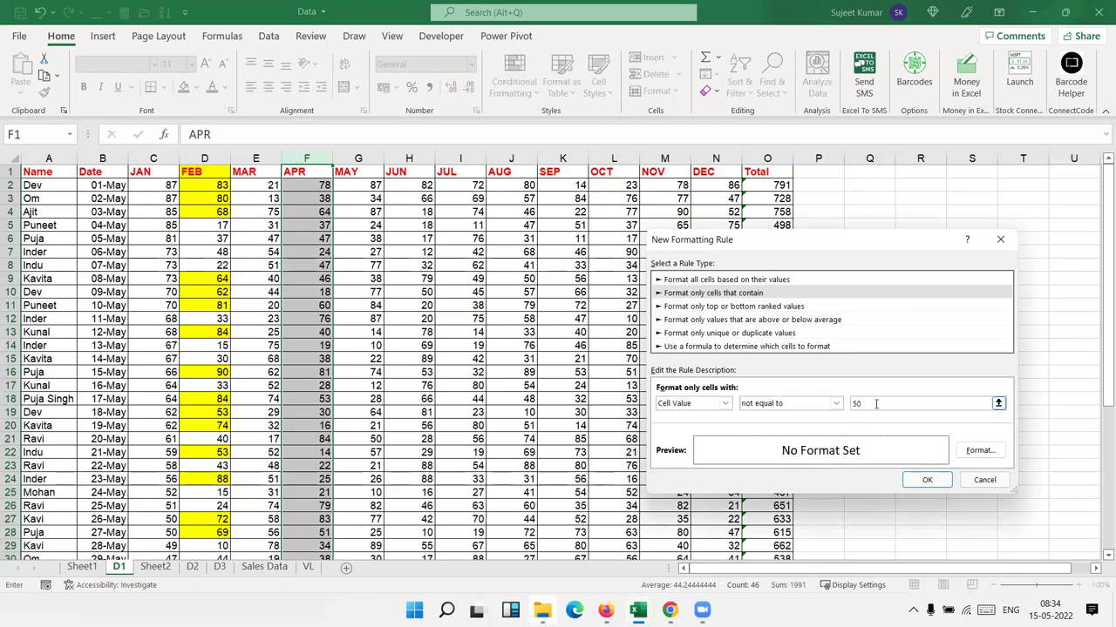
left_click(980, 451)
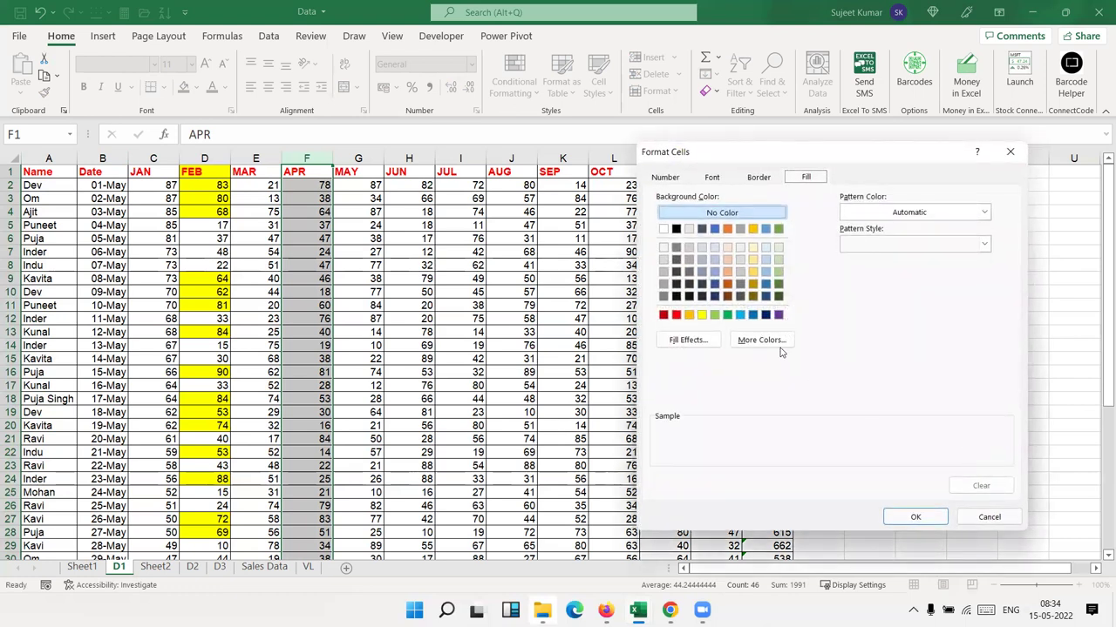
left_click(702, 315)
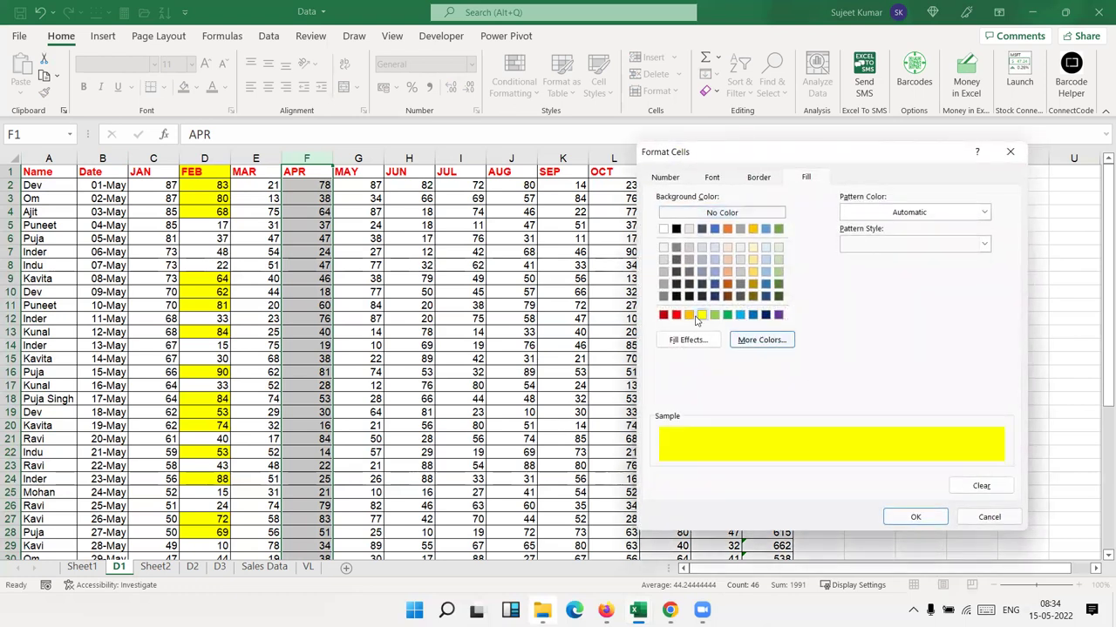
left_click(915, 519)
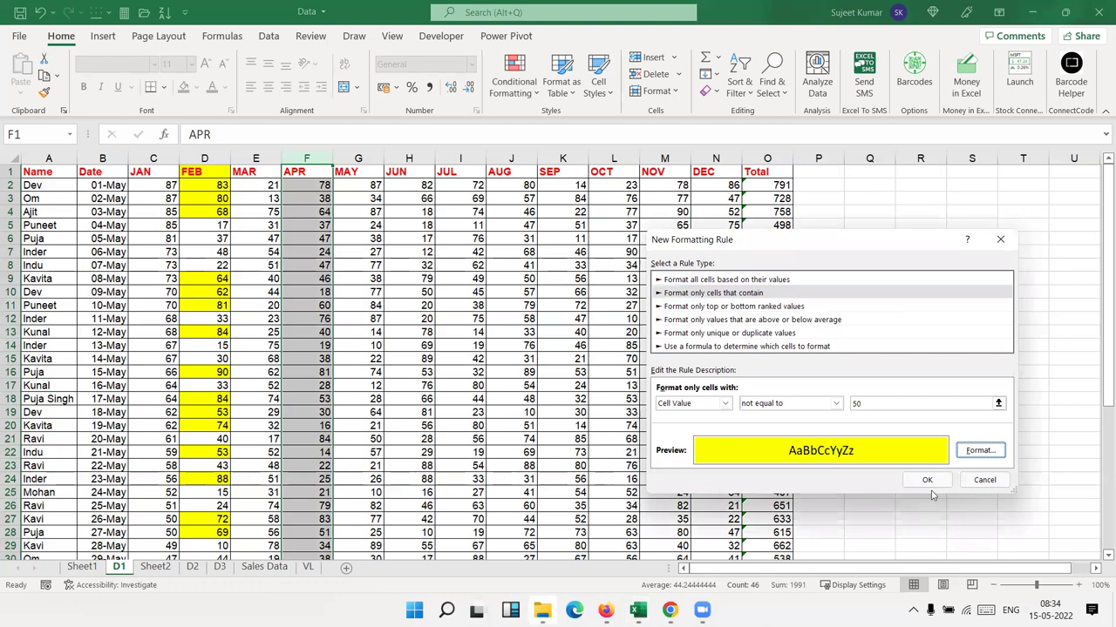
left_click(927, 481)
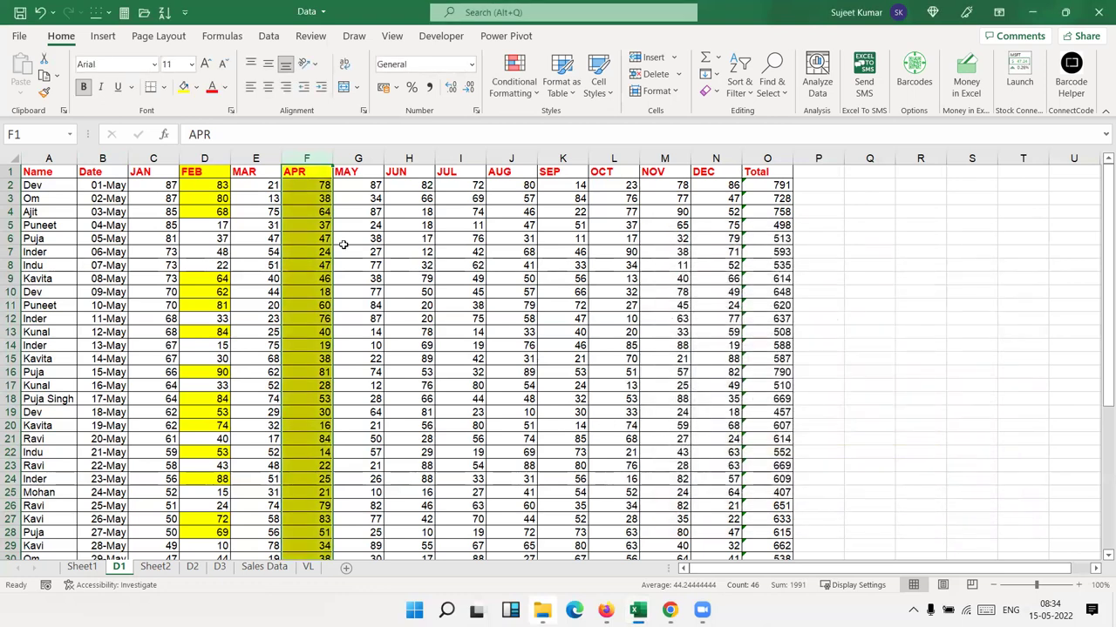
Change the score in cell F8 to 50
left_click(320, 264)
type("50")
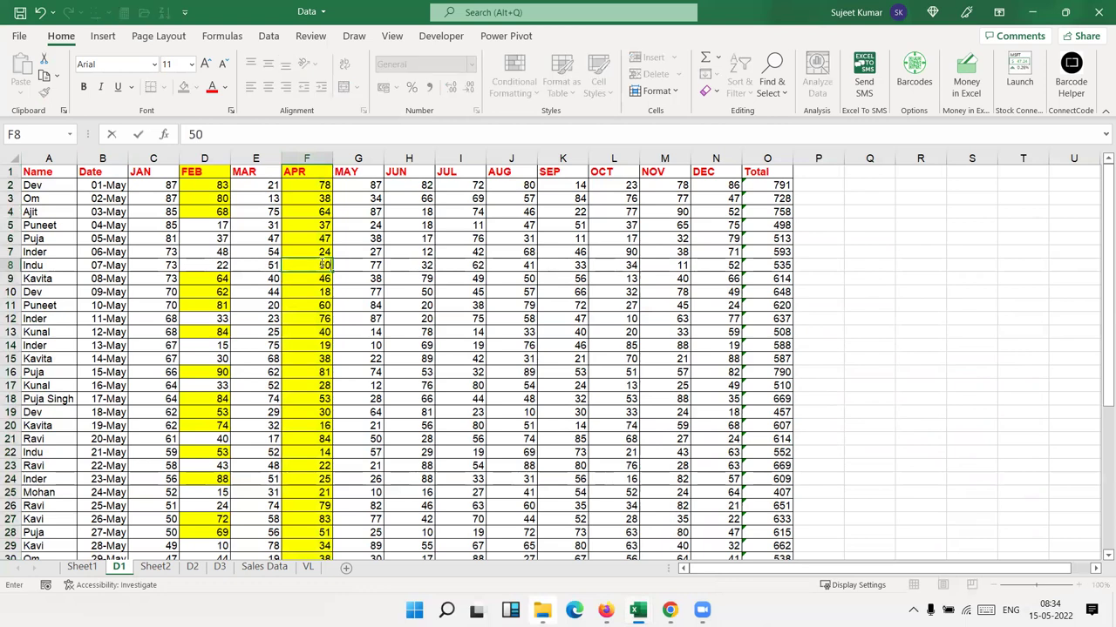
key("Return")
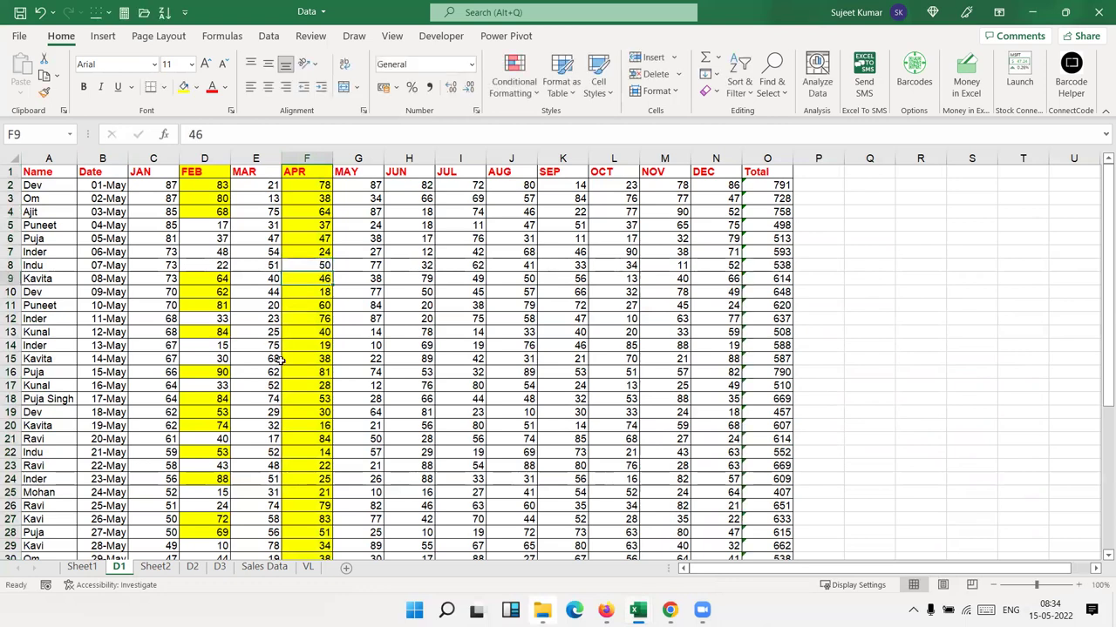
left_click(419, 157)
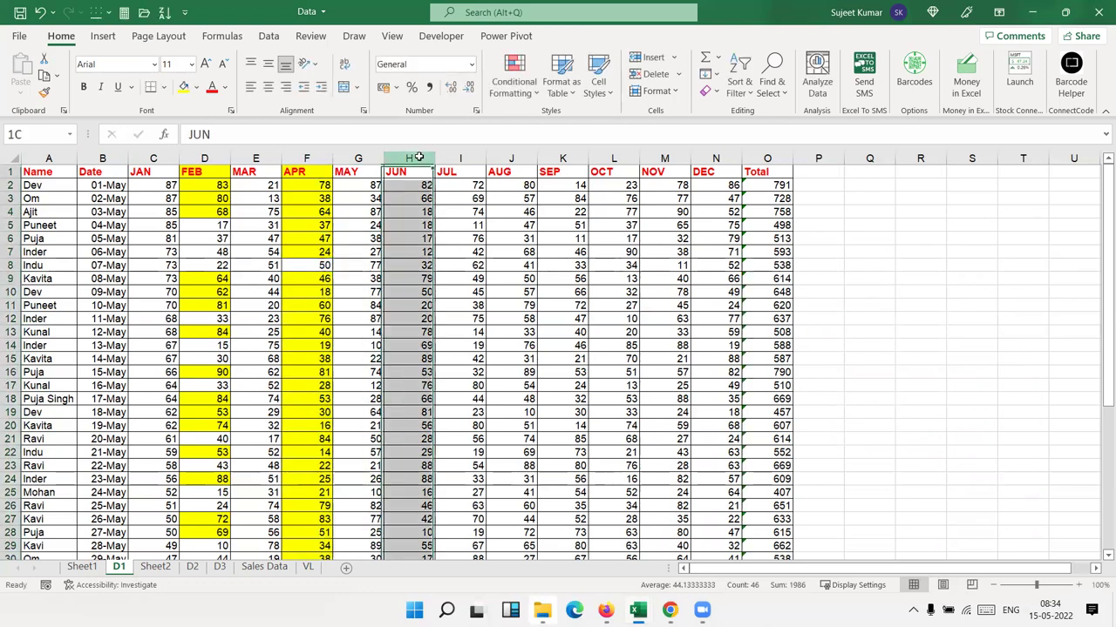
left_click(514, 79)
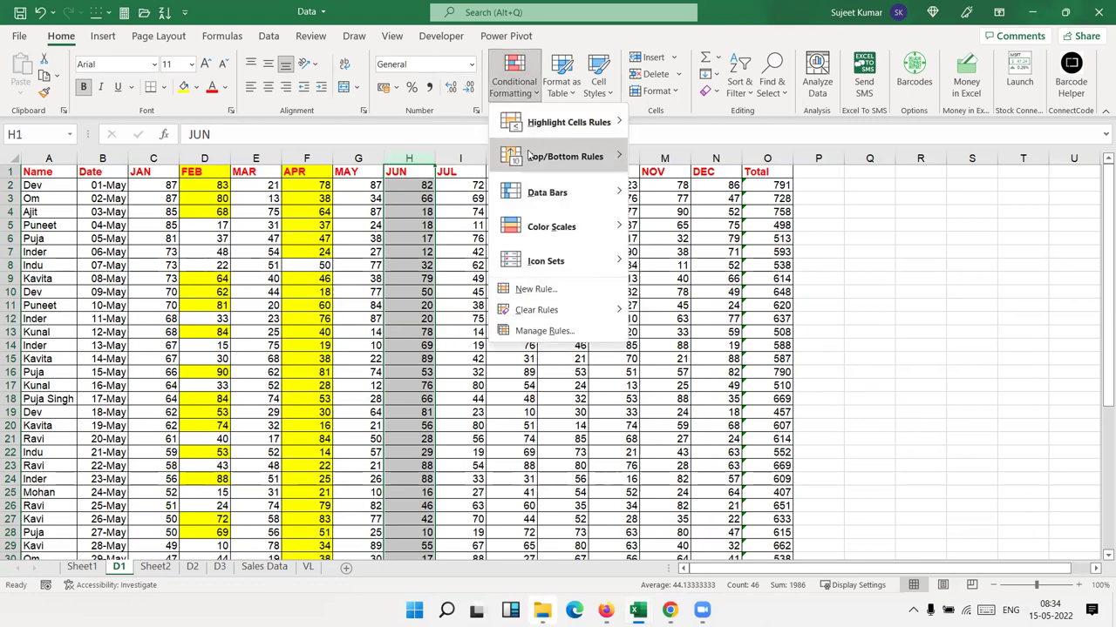
mouse_move(528, 155)
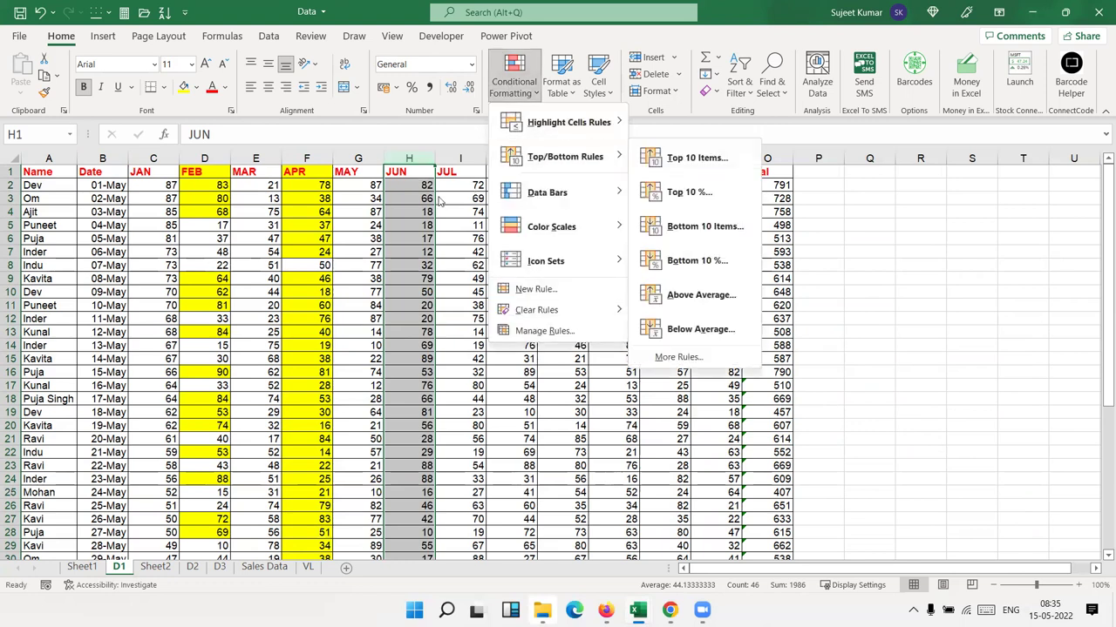
mouse_move(552, 208)
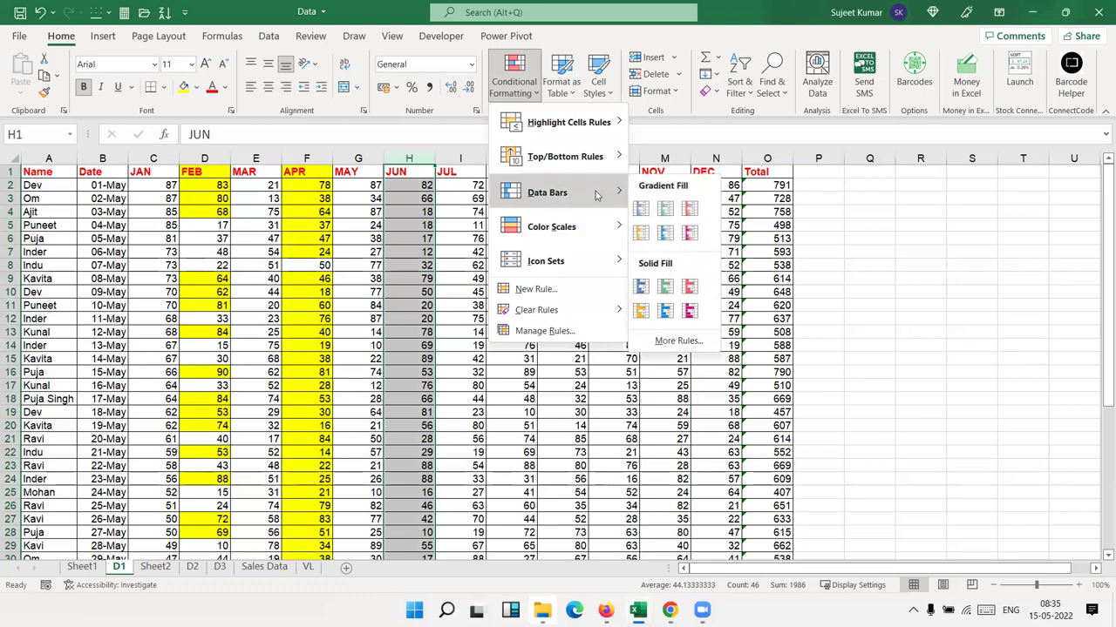
mouse_move(587, 165)
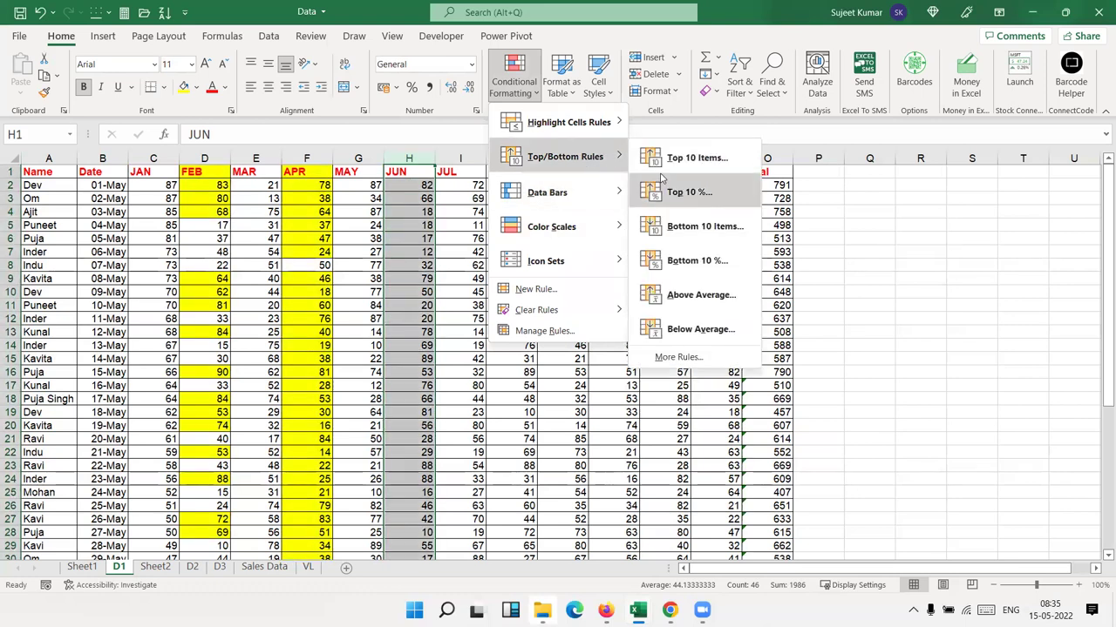
left_click(693, 157)
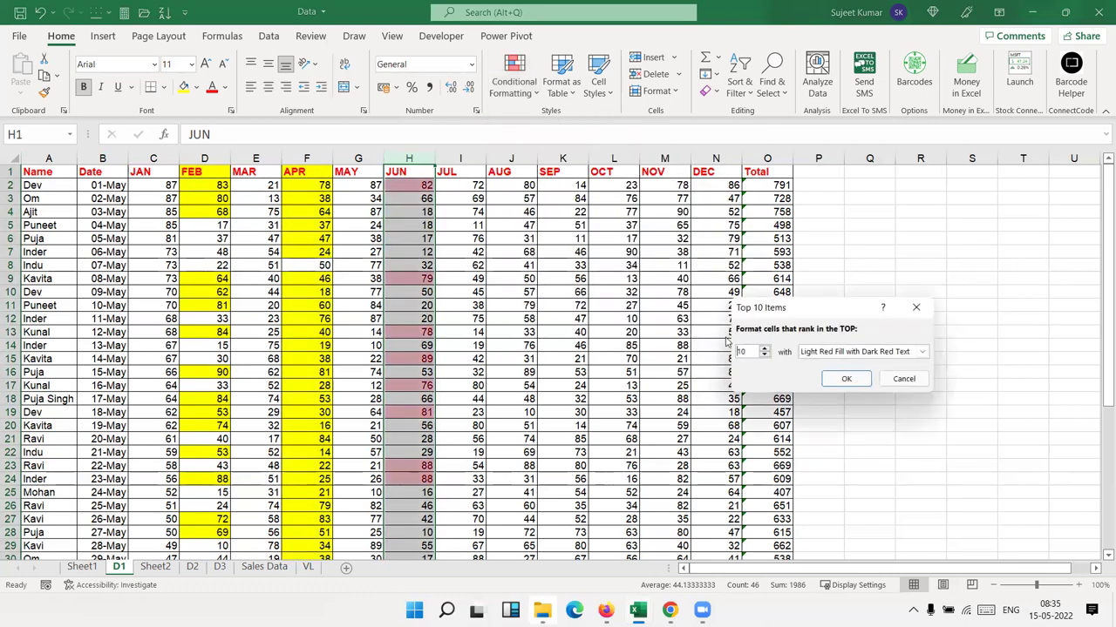
double_click(748, 350)
key("Escape")
left_click(526, 80)
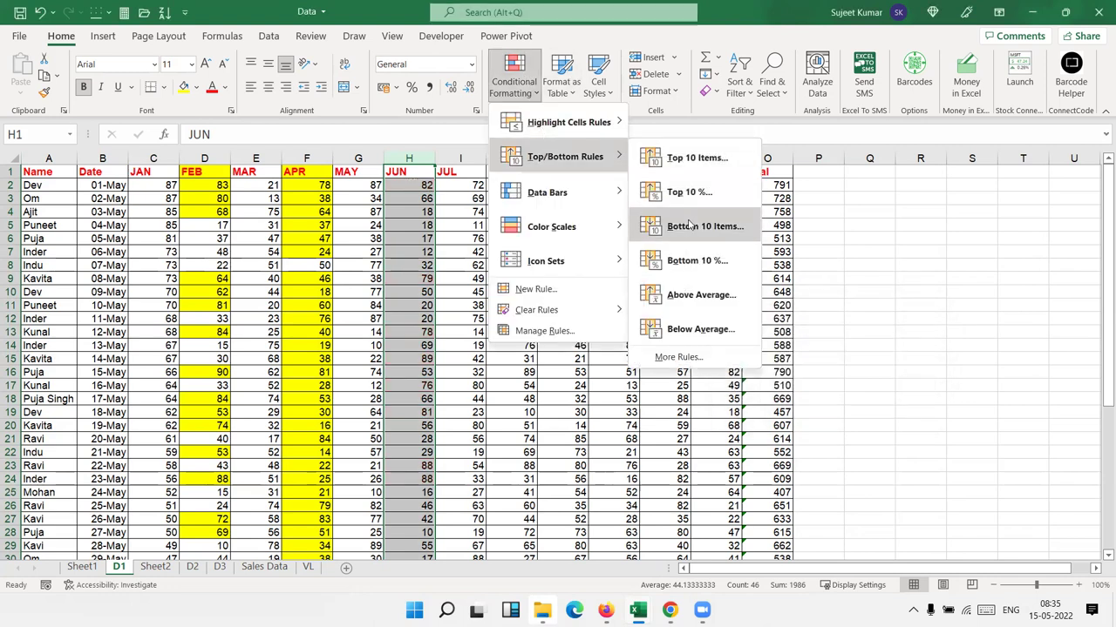
left_click(689, 225)
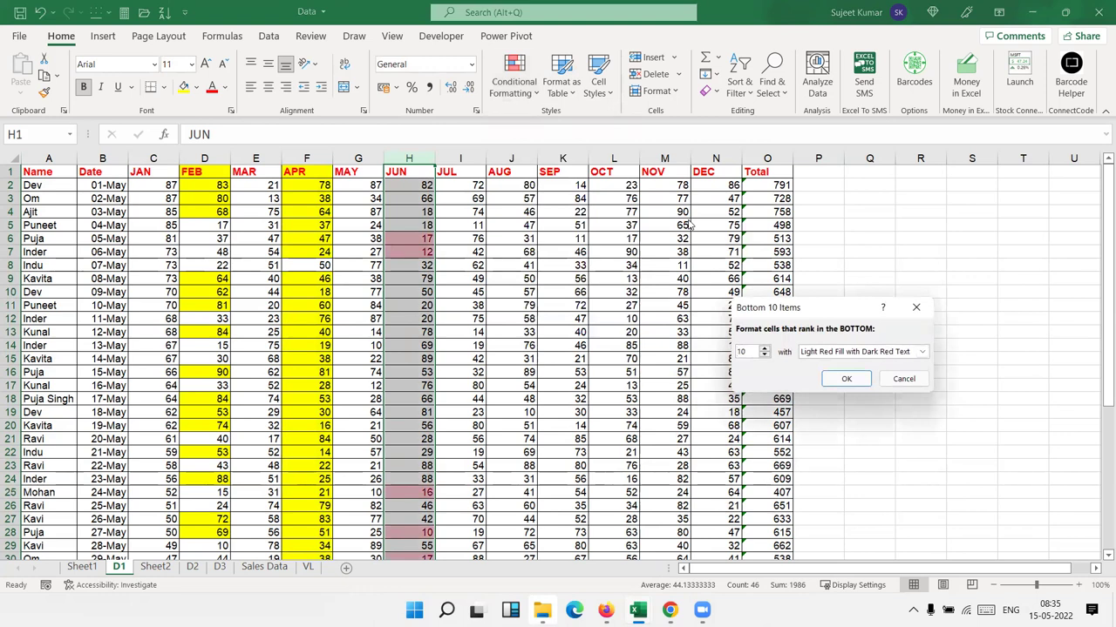
key("Escape")
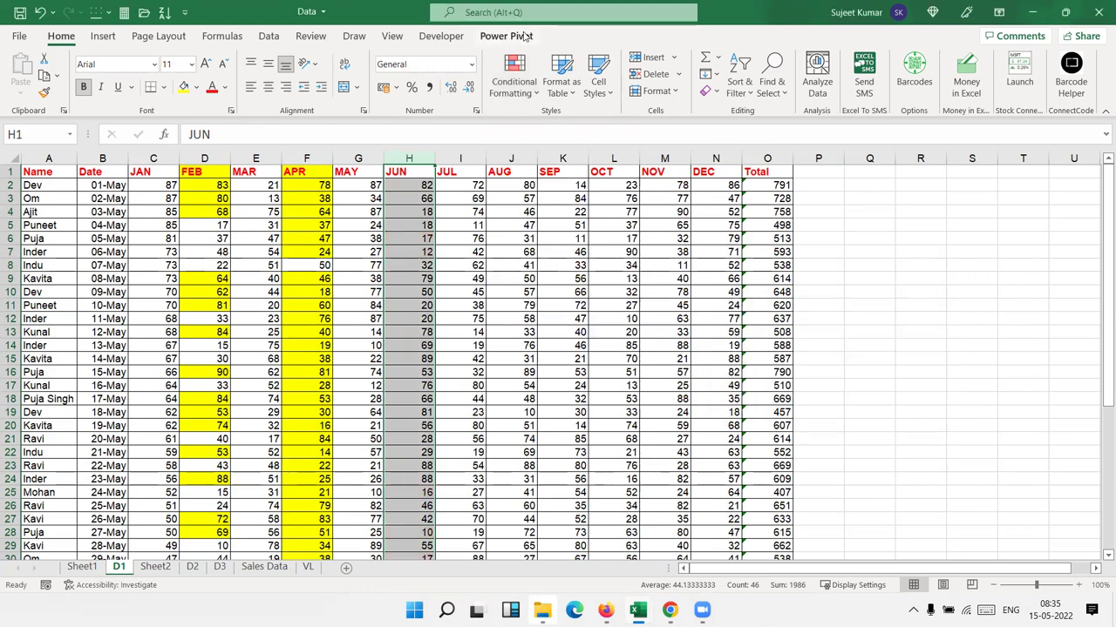
left_click(513, 74)
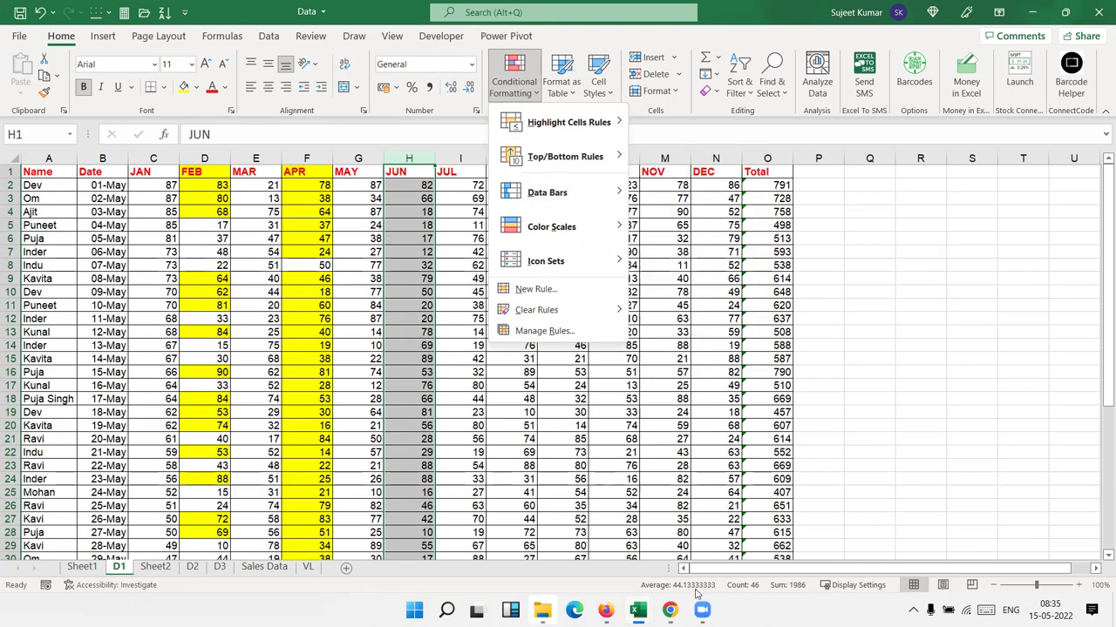
mouse_move(600, 139)
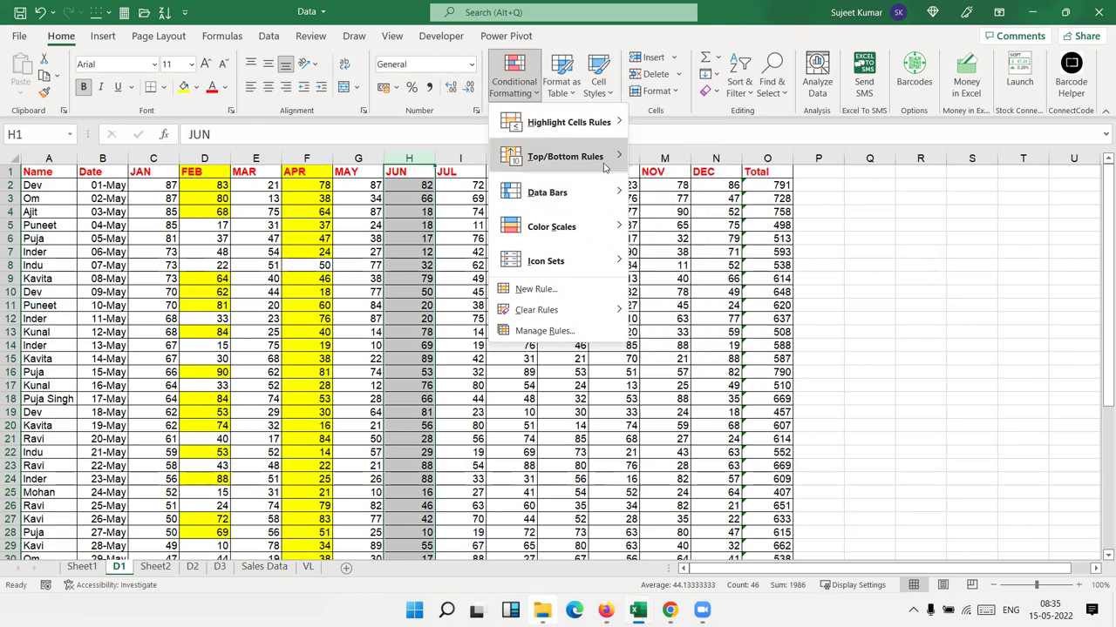
left_click(689, 296)
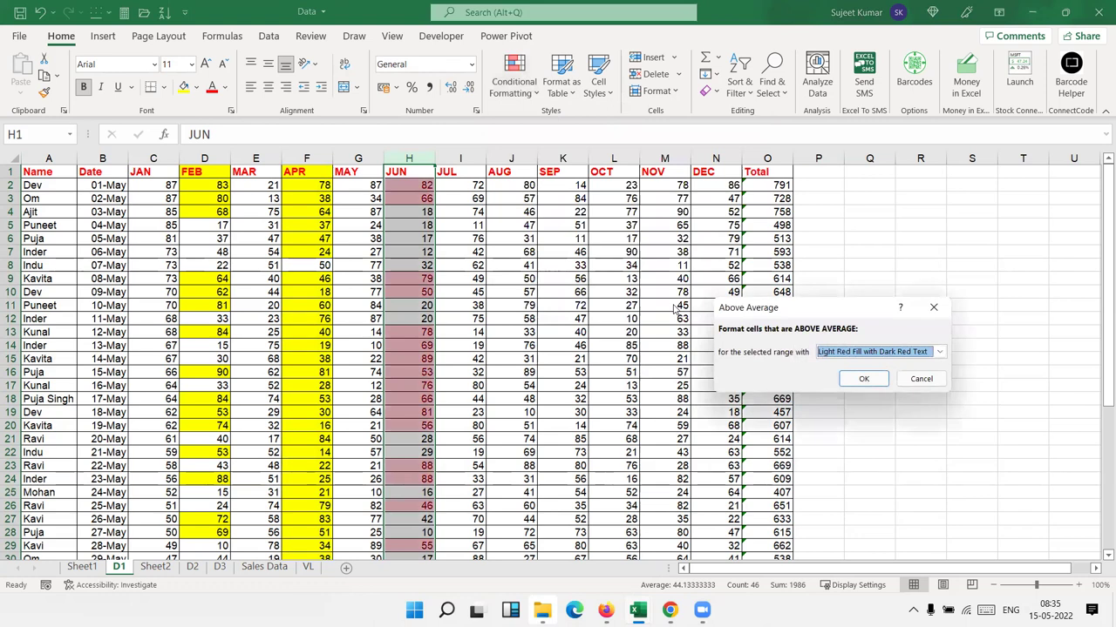
key("Escape")
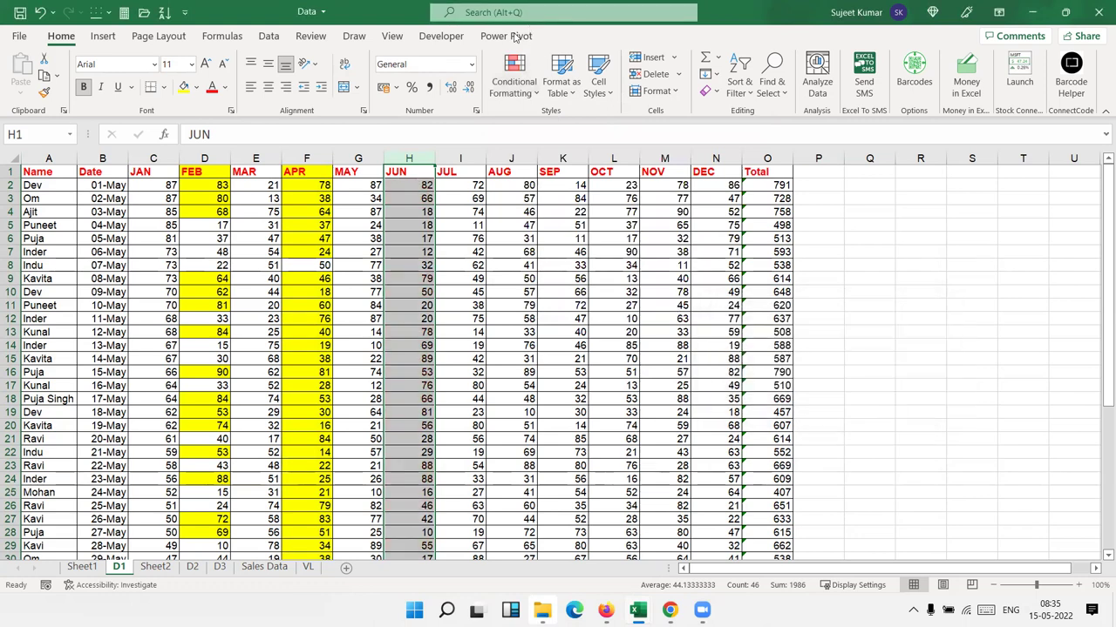
Preview data bars, colour scales and icon sets on the JUN column without applying any
left_click(516, 83)
mouse_move(546, 160)
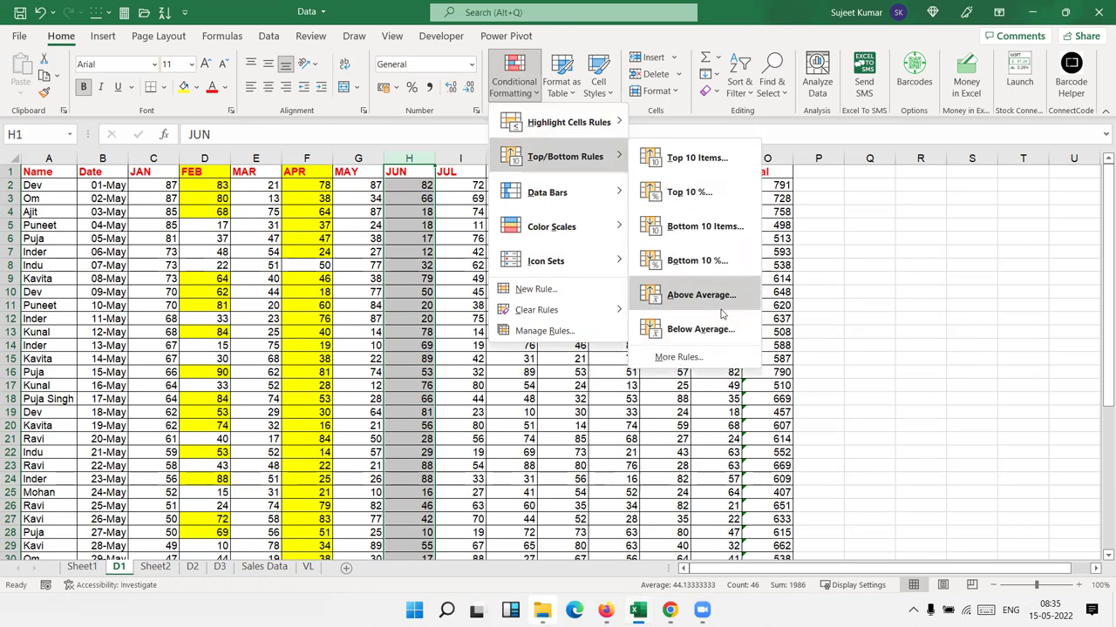
mouse_move(571, 194)
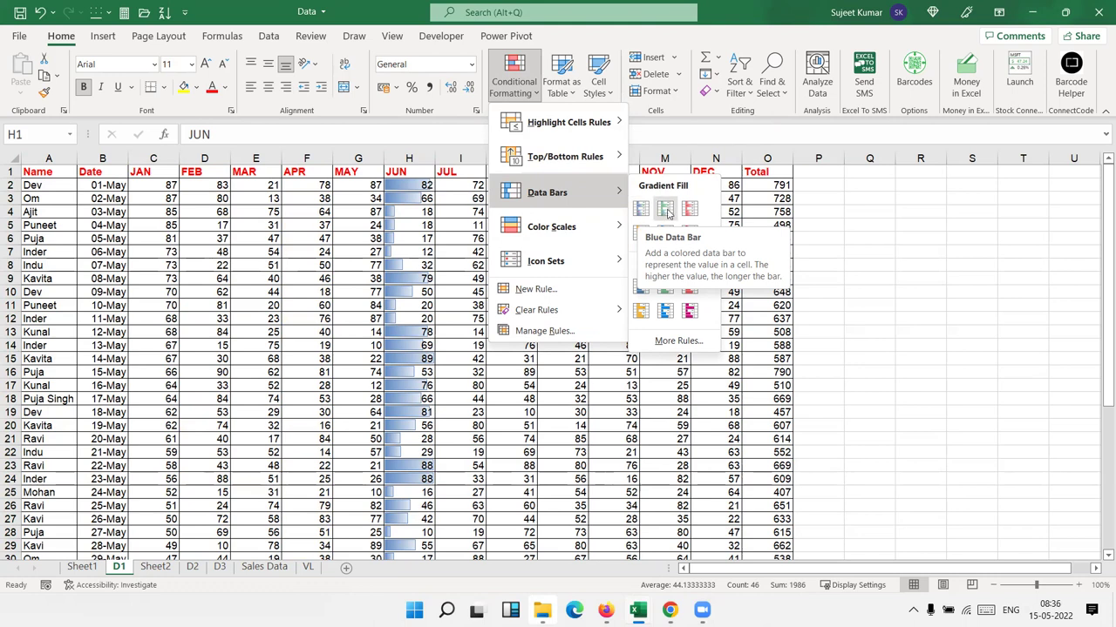
mouse_move(592, 235)
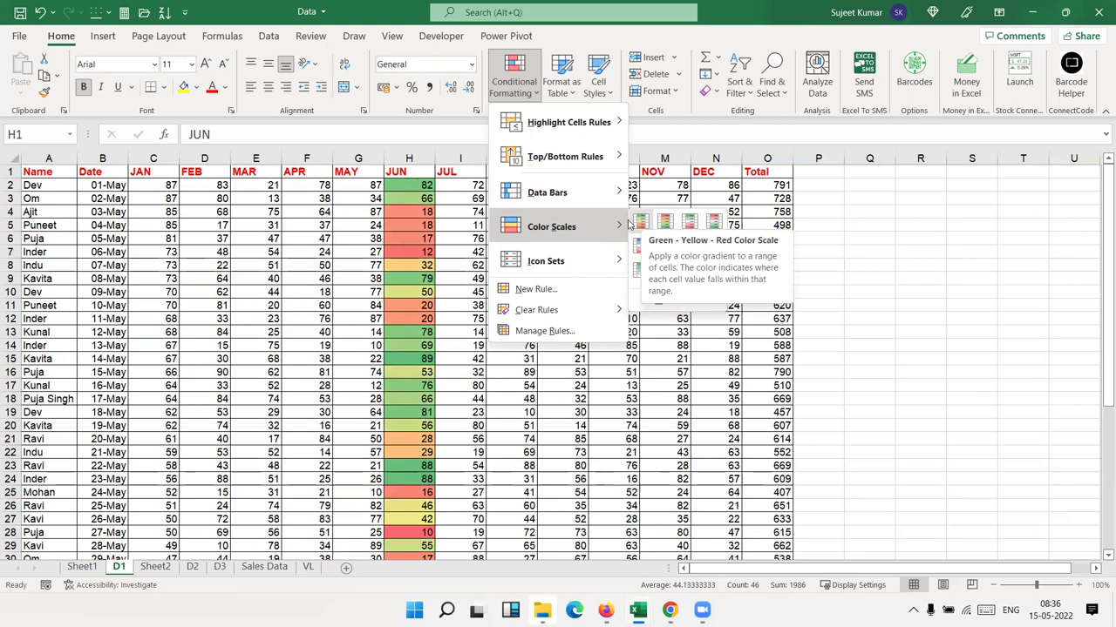
mouse_move(615, 260)
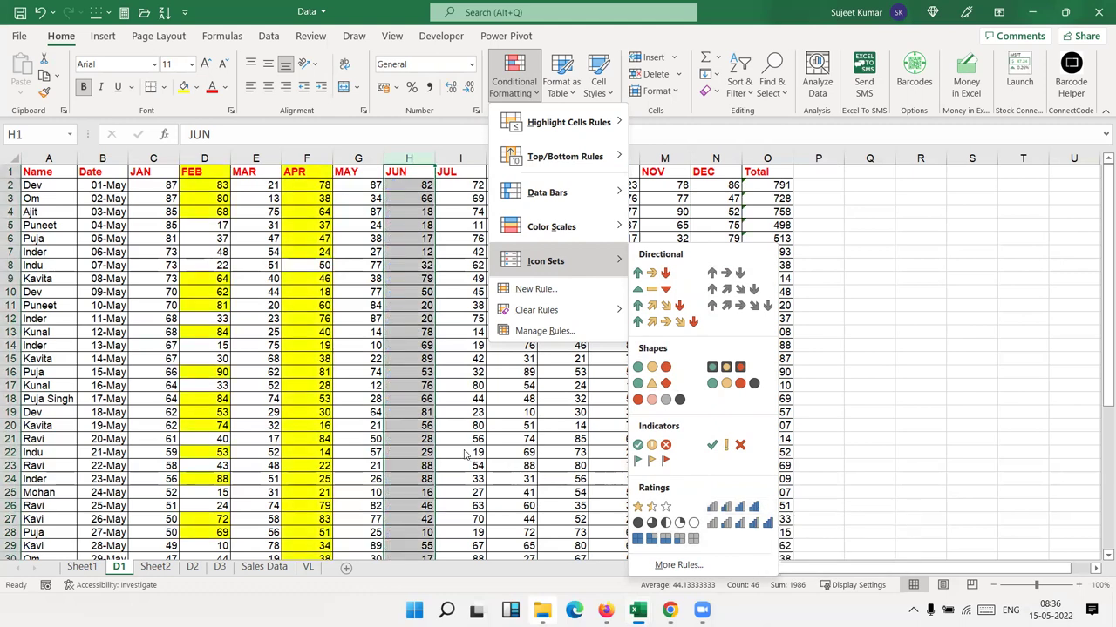
Inspect the APR column's Cell Value <> 50 rule in Manage Rules without changing it
left_click(436, 410)
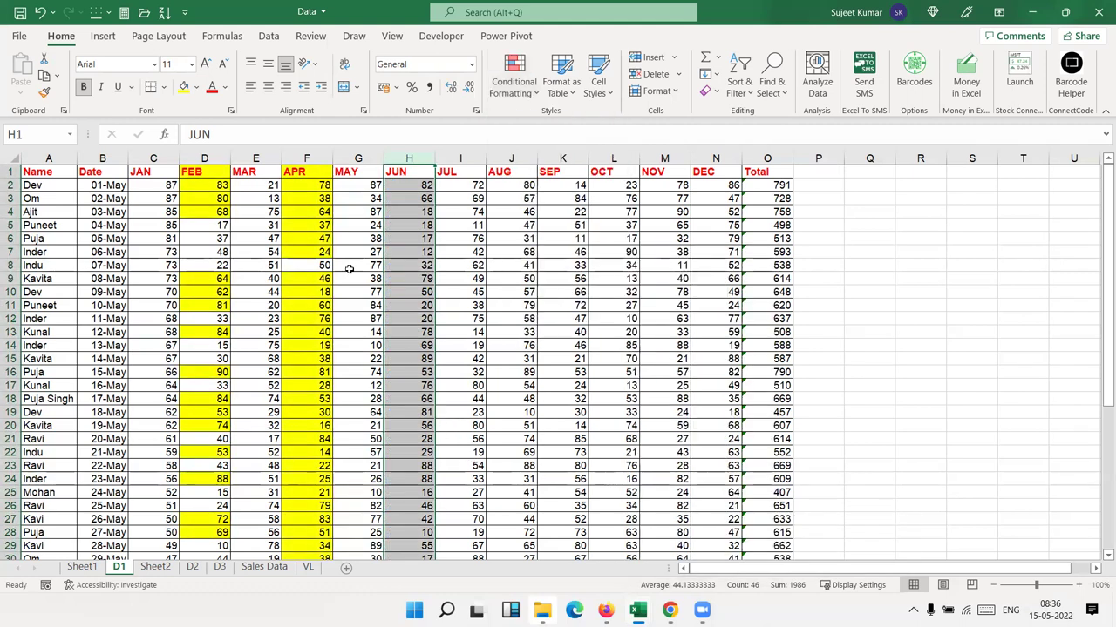
left_click(297, 158)
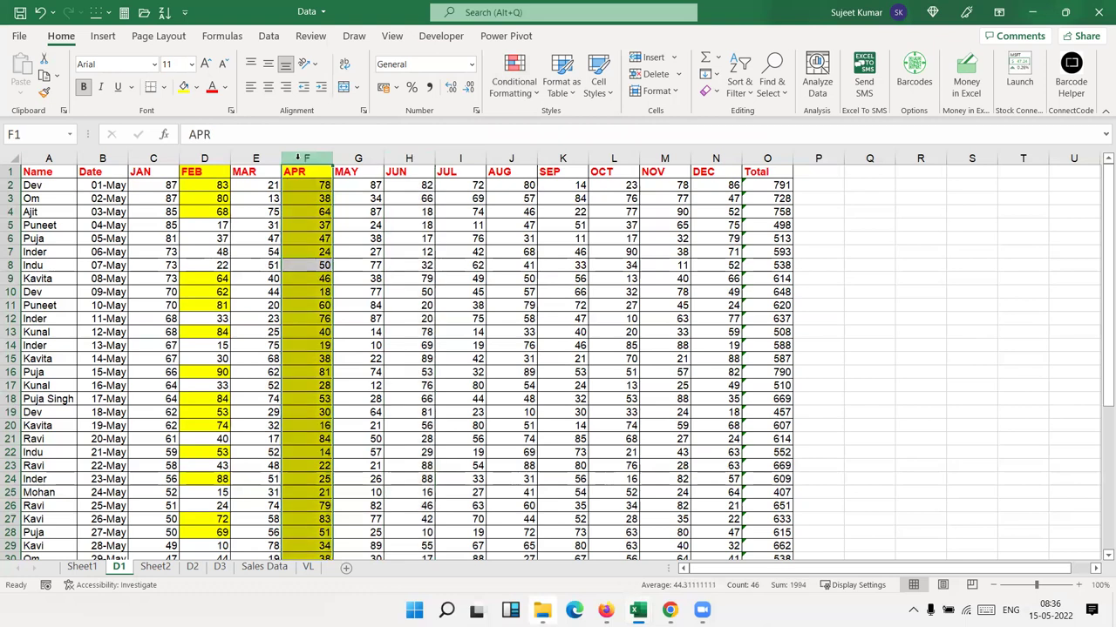
left_click(514, 78)
left_click(531, 330)
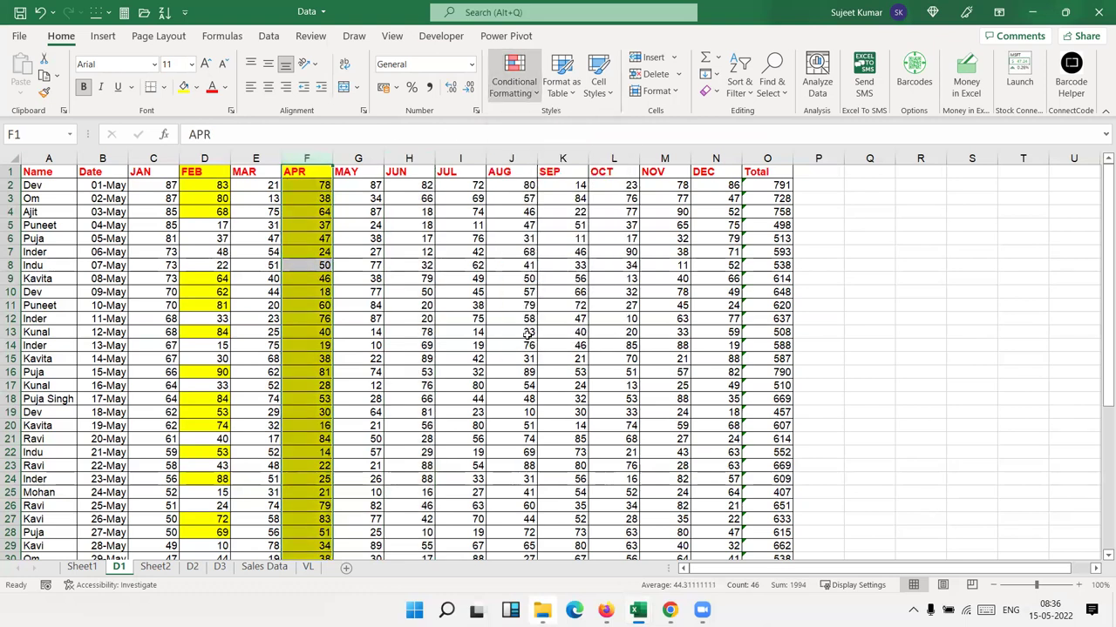
double_click(606, 353)
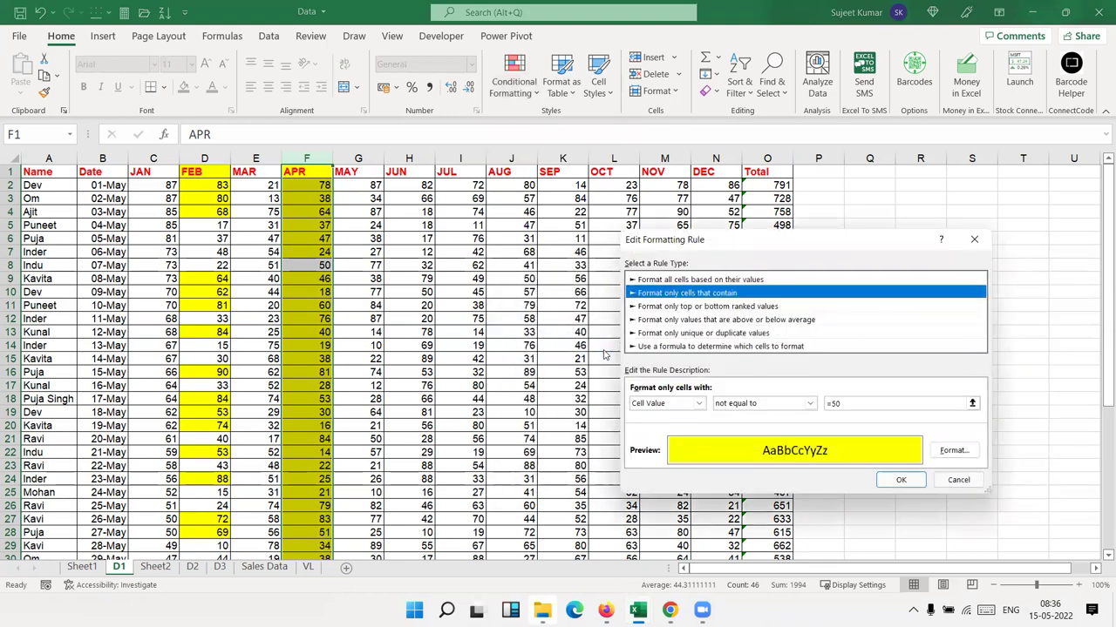
key("Escape")
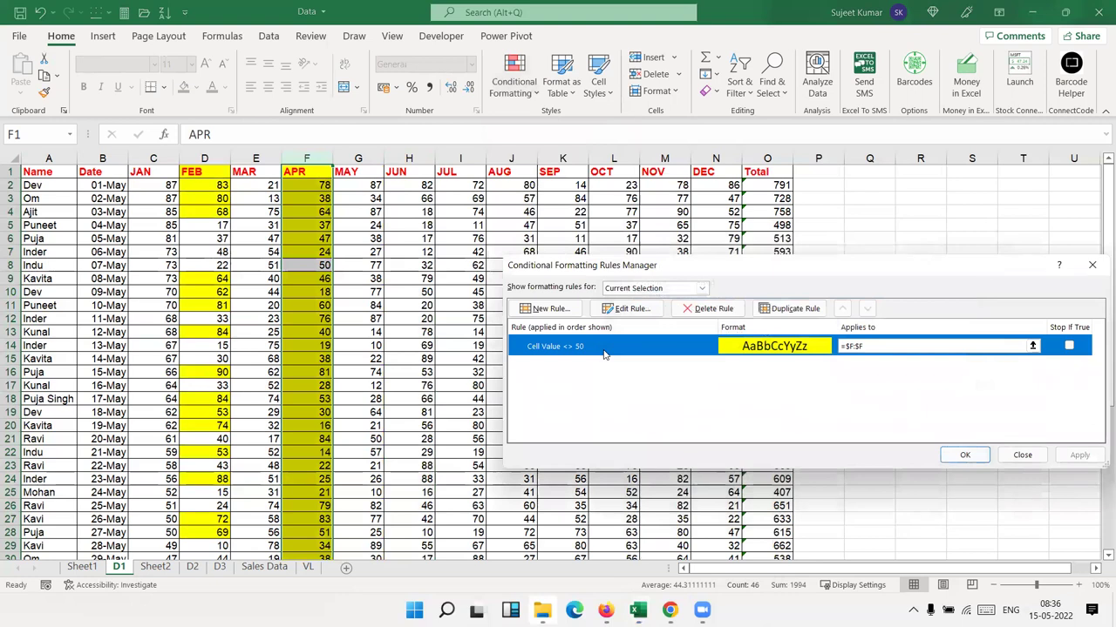
key("Escape")
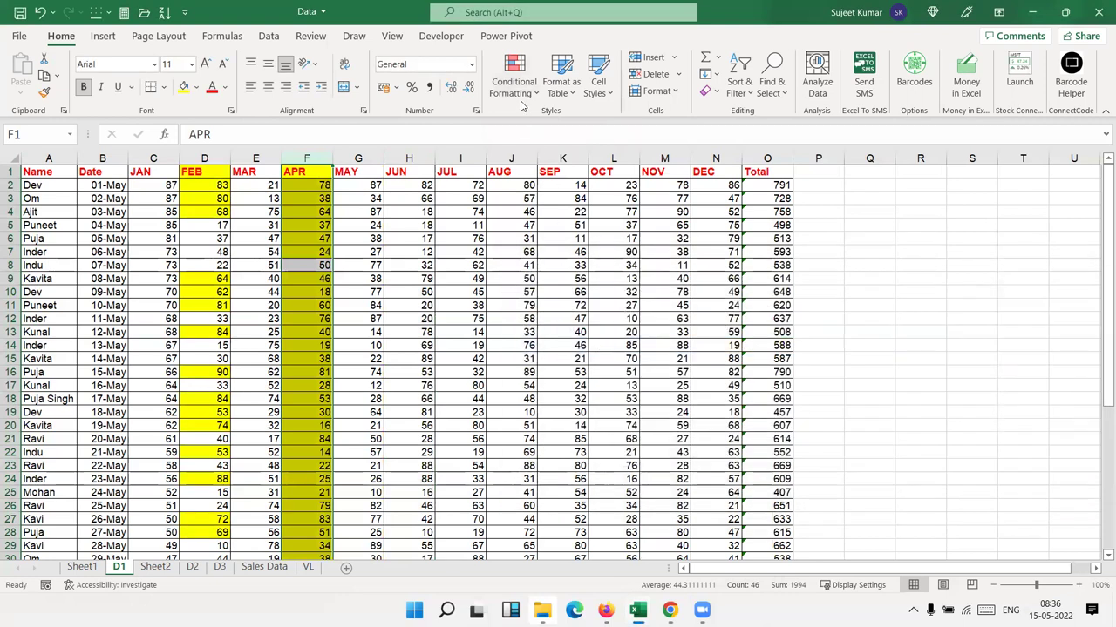
Clear conditional formatting rules from the entire sheet
left_click(520, 95)
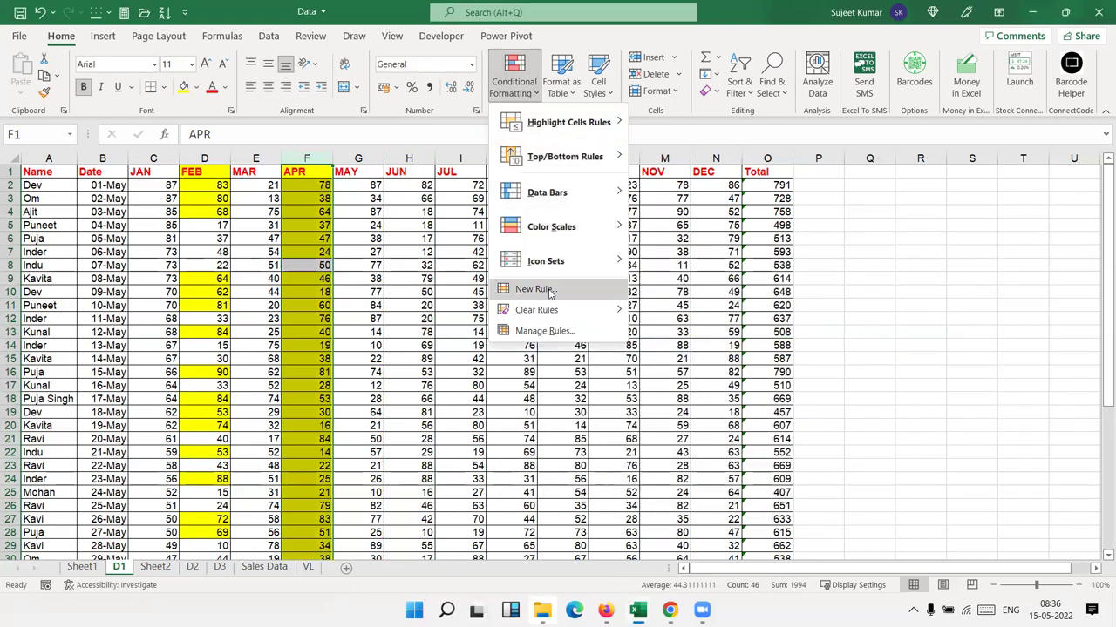
mouse_move(552, 312)
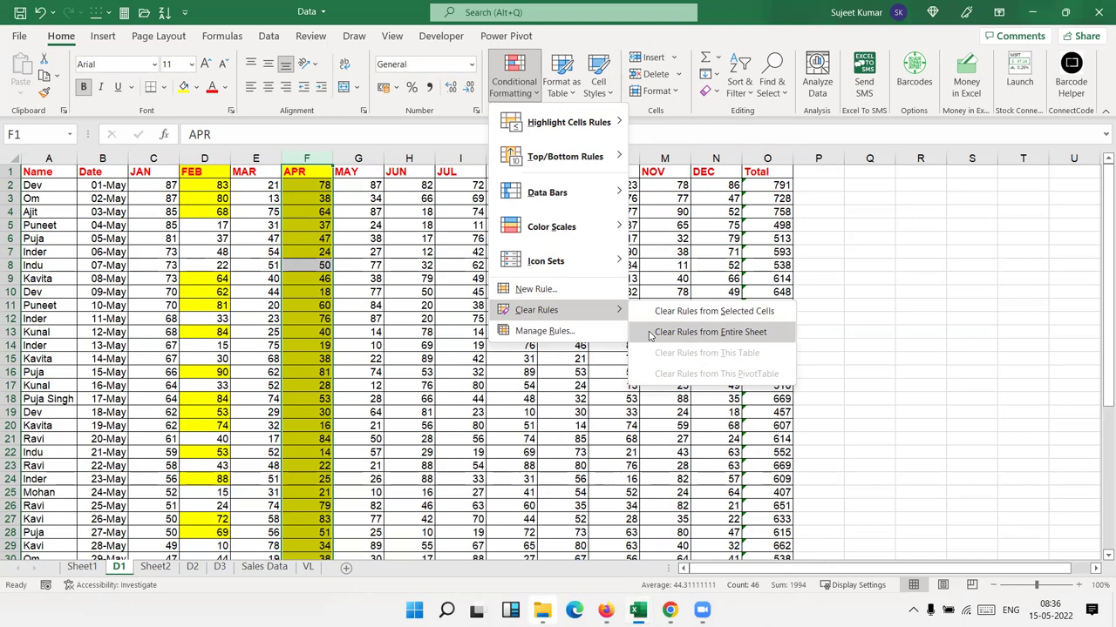
left_click(650, 334)
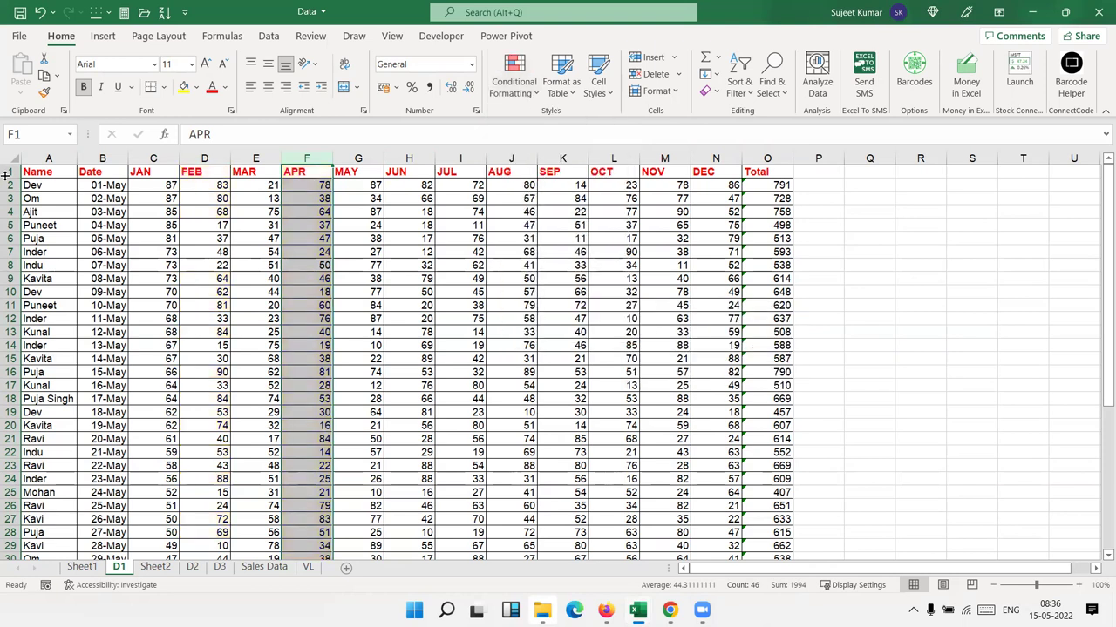
left_click(38, 188)
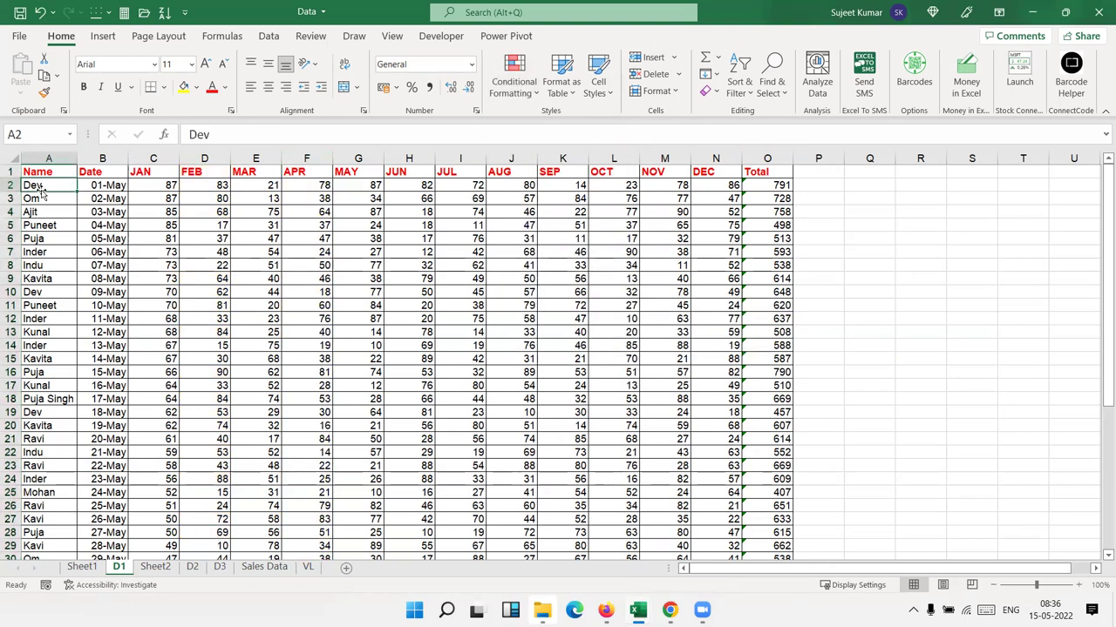
left_click(157, 185)
left_click_drag(156, 186, 713, 185)
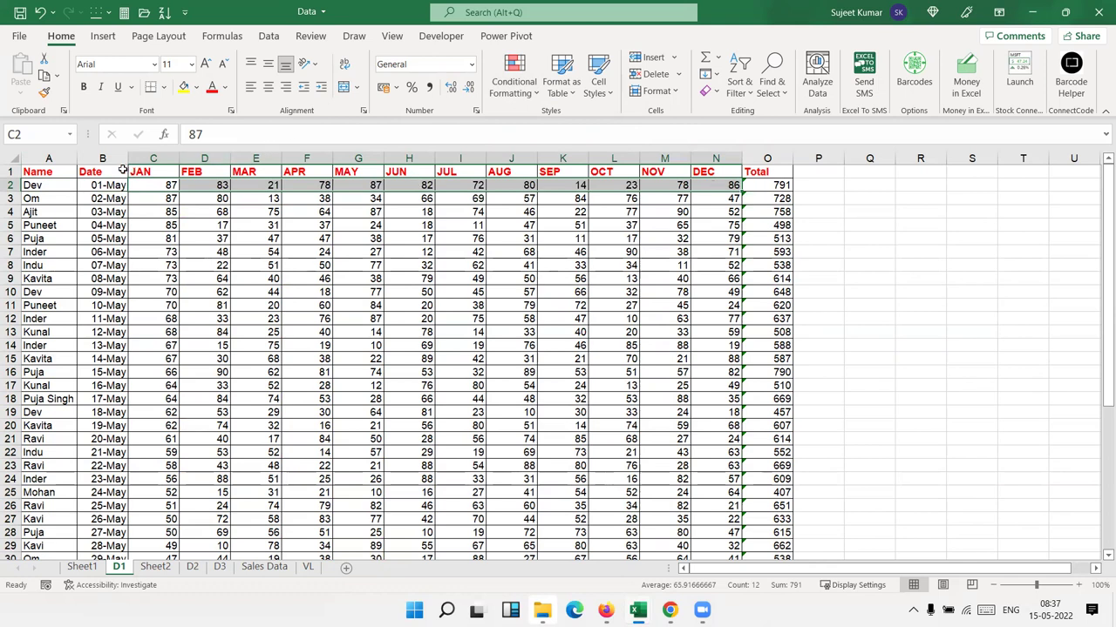
left_click(51, 186)
left_click_drag(52, 186, 763, 186)
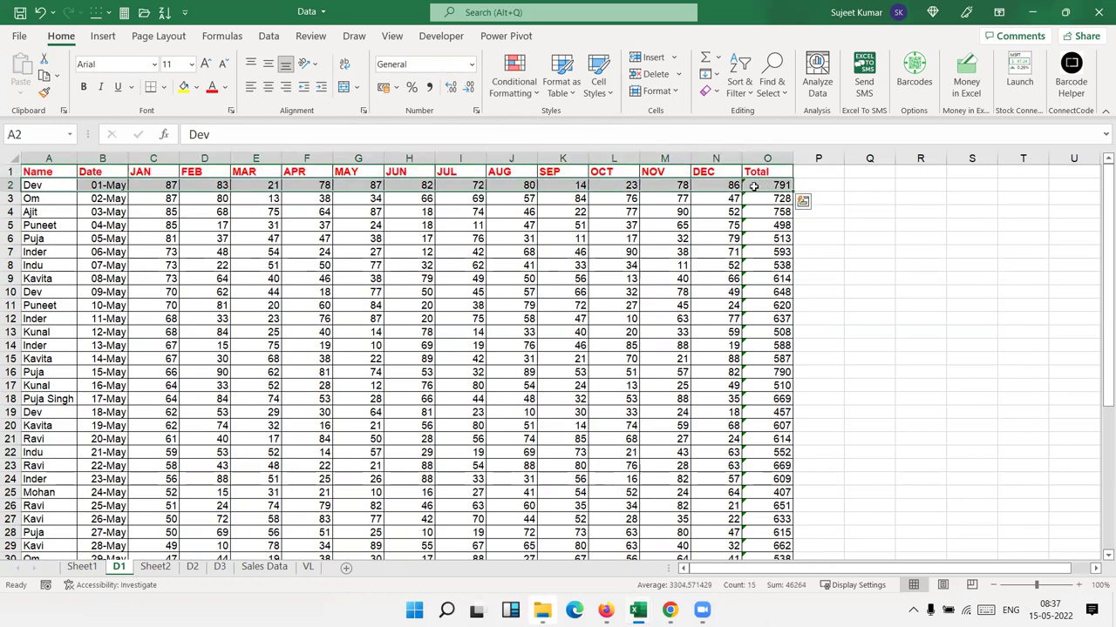
left_click(39, 185)
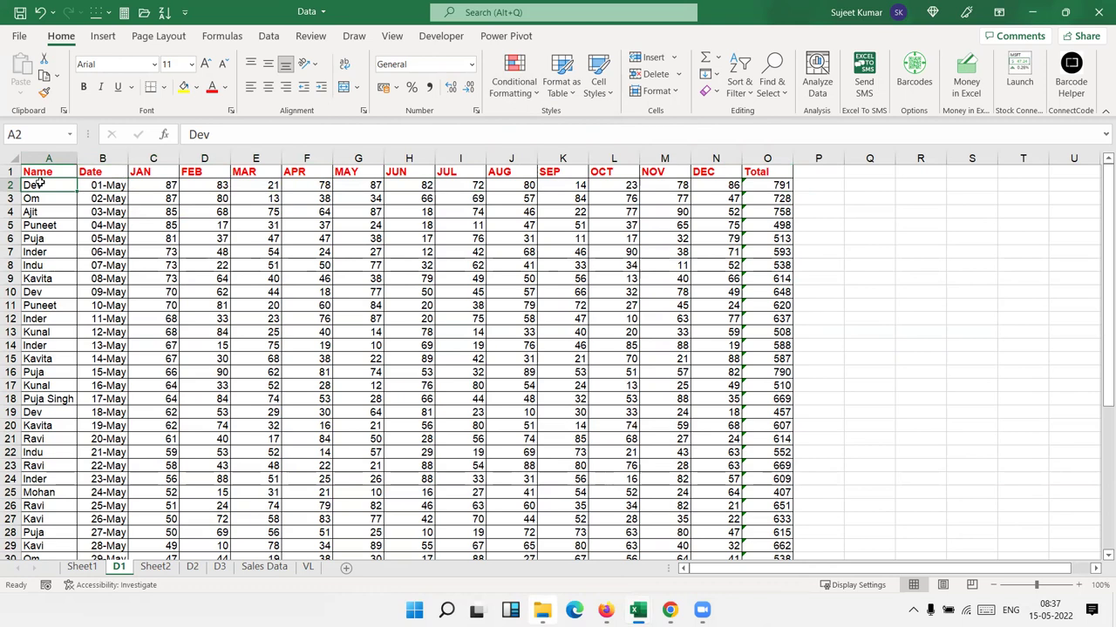
left_click(492, 93)
left_click(542, 289)
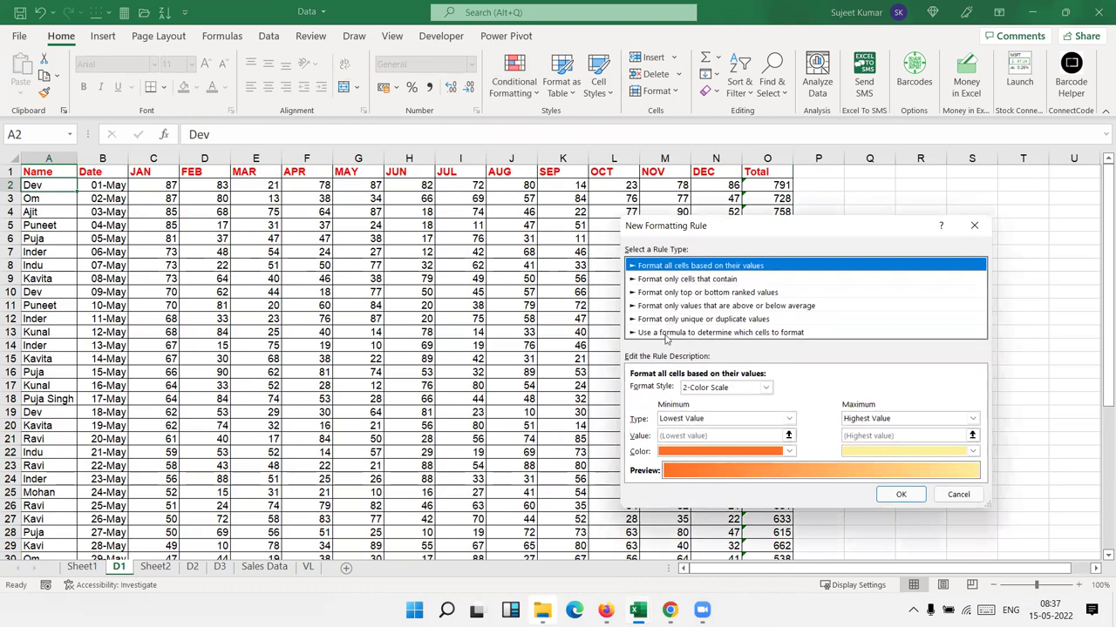
left_click(666, 333)
left_click(658, 387)
left_click(663, 391)
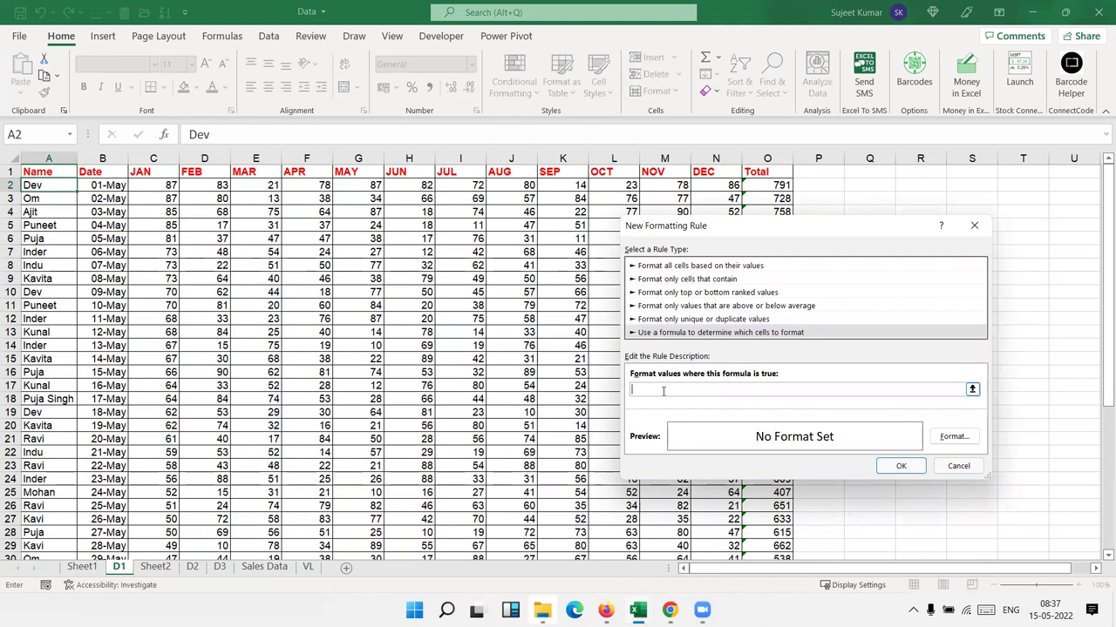
type("=")
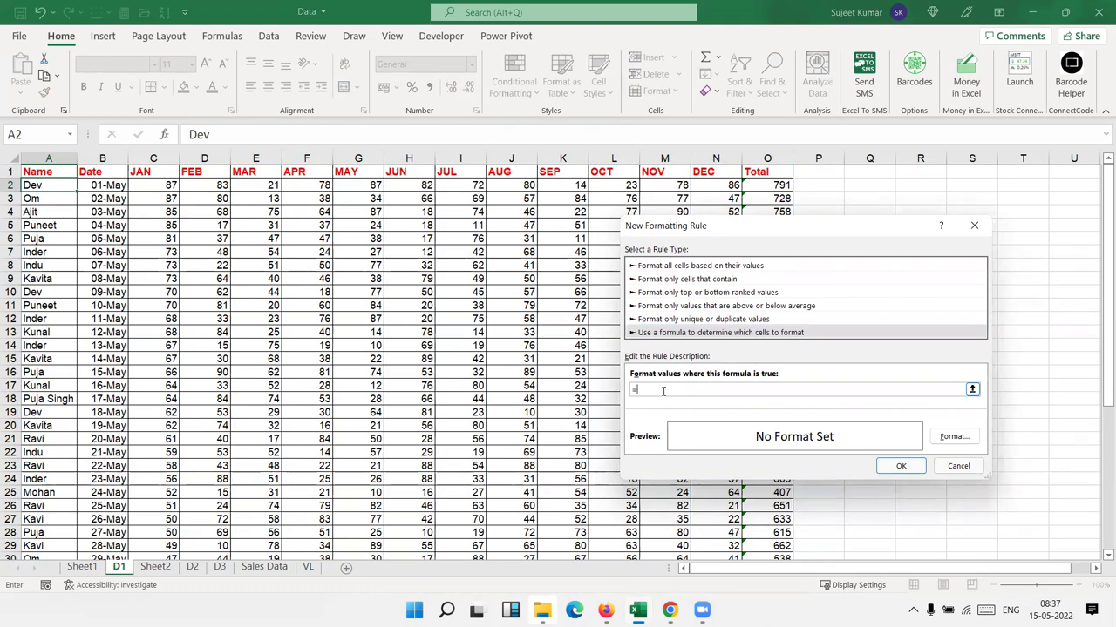
type("av")
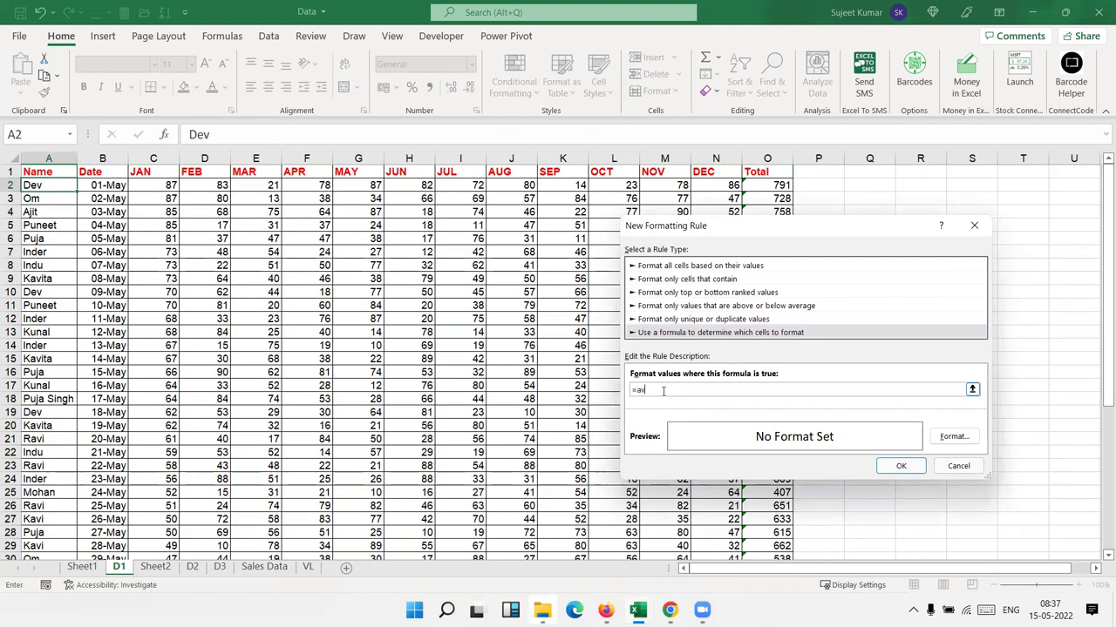
type("wrag")
type("erage(")
left_click(646, 391)
key("BackSpace")
type("erage(")
key("Escape")
left_click(811, 257)
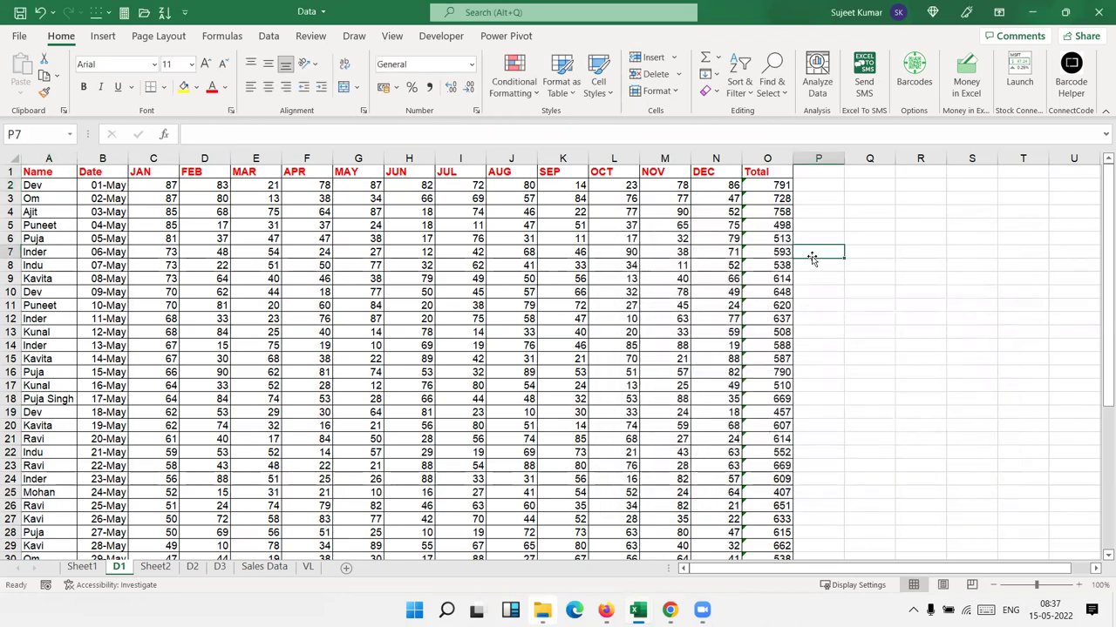
type("=av")
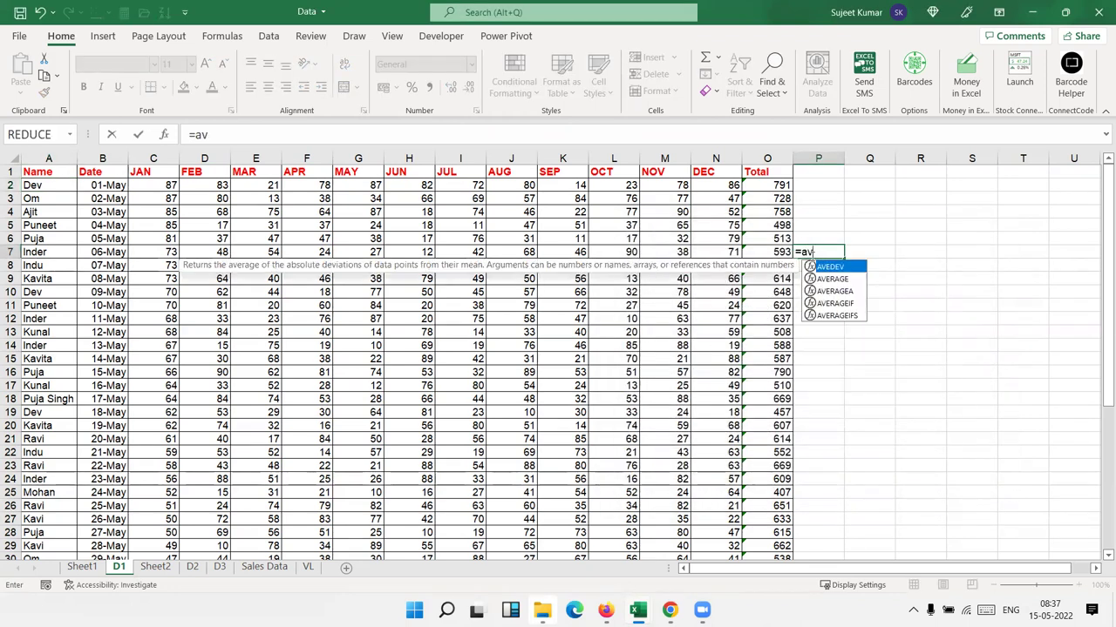
key("Down")
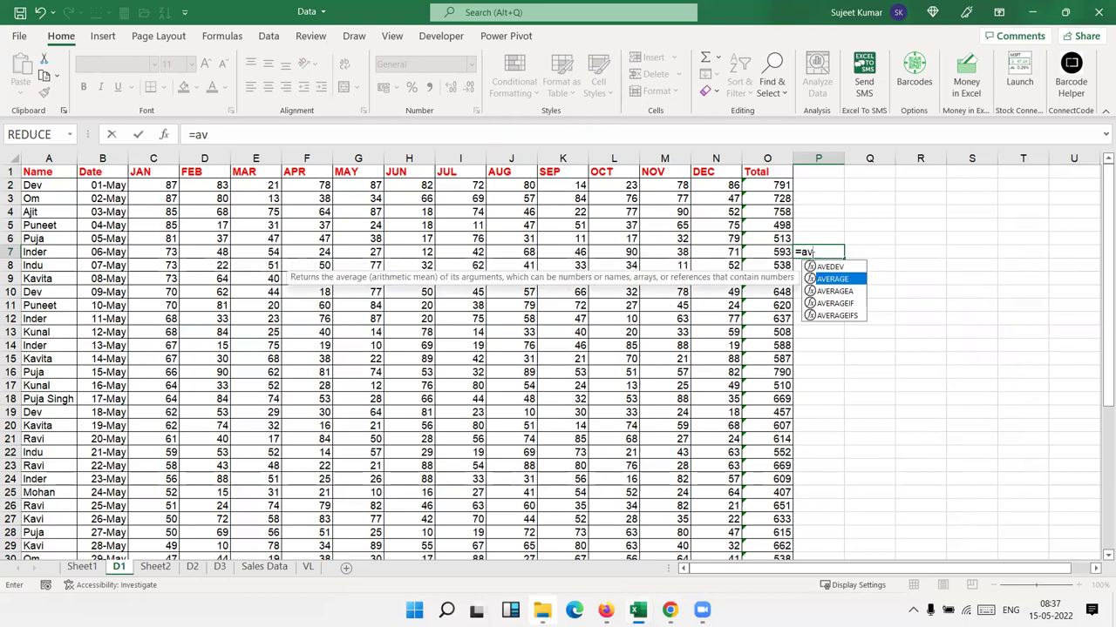
key("Tab")
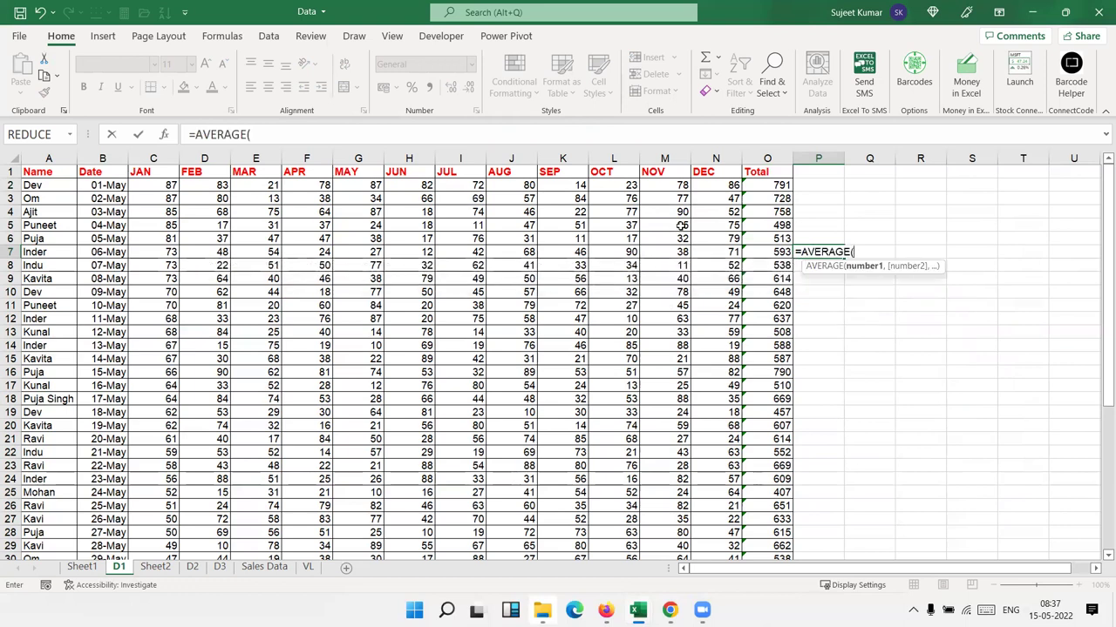
left_click_drag(811, 252, 544, 254)
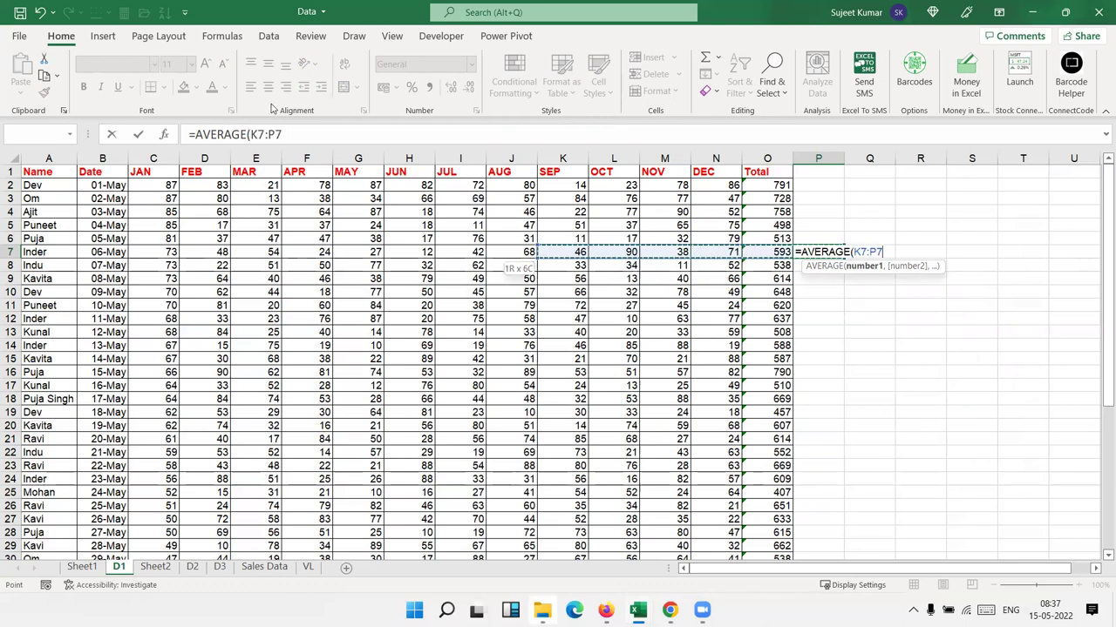
double_click(231, 135)
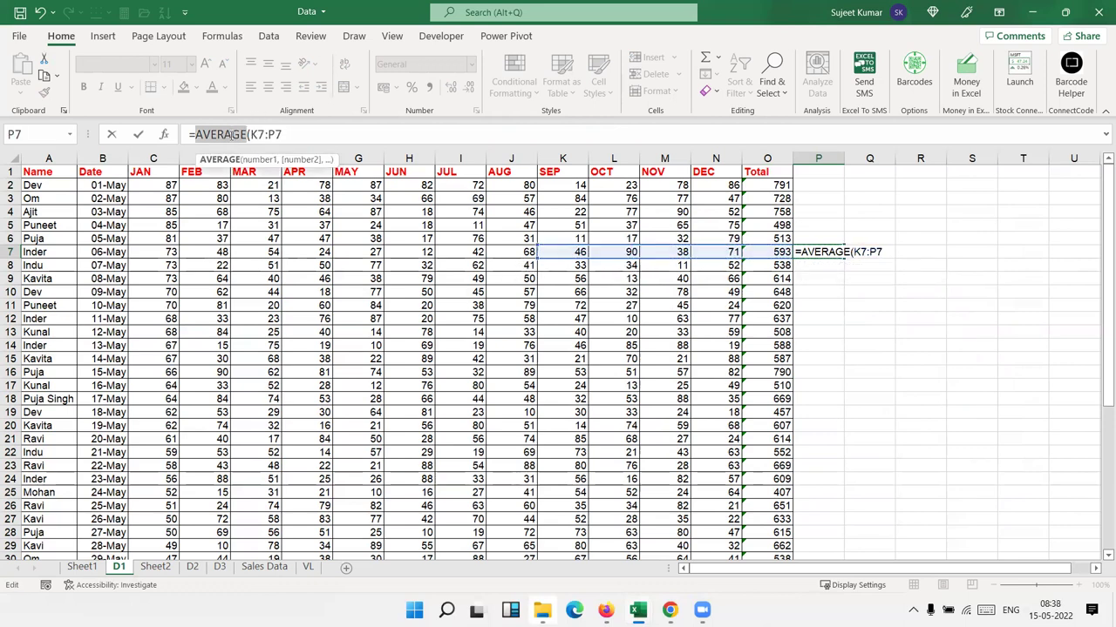
key("Escape")
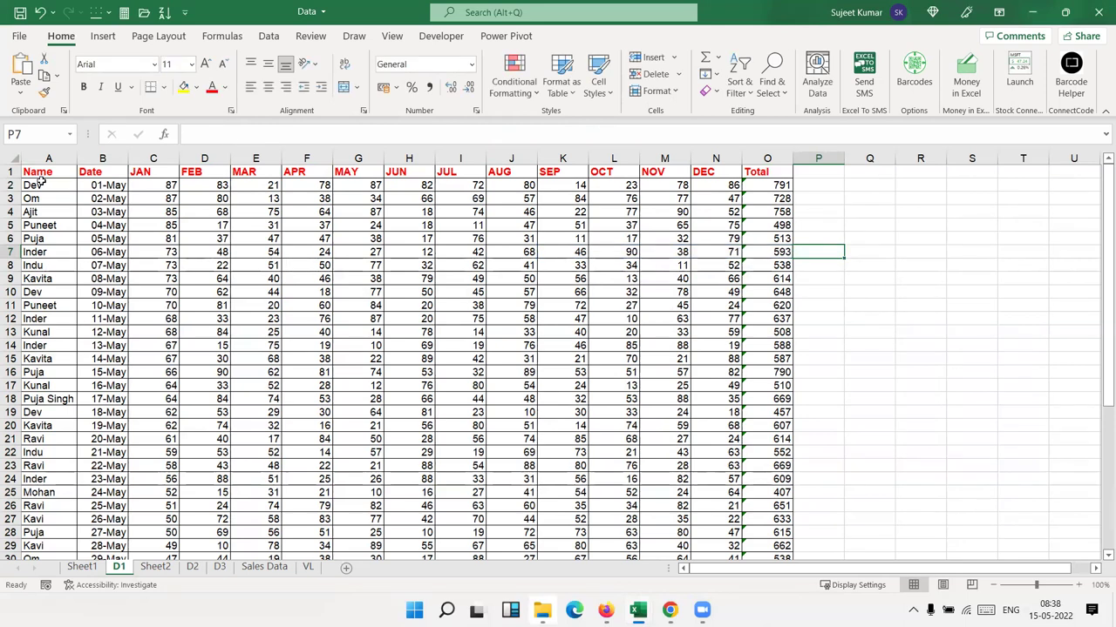
left_click(42, 185)
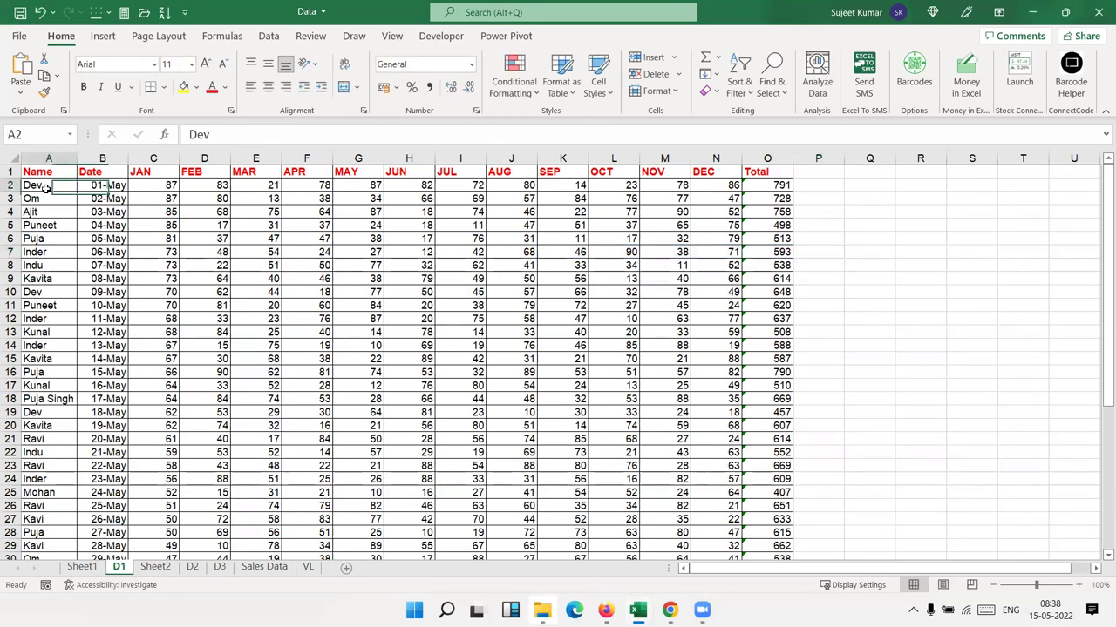
Start a new formula-based rule and enter =AVERAGE($B2:$O2)>50
left_click(527, 80)
left_click(522, 290)
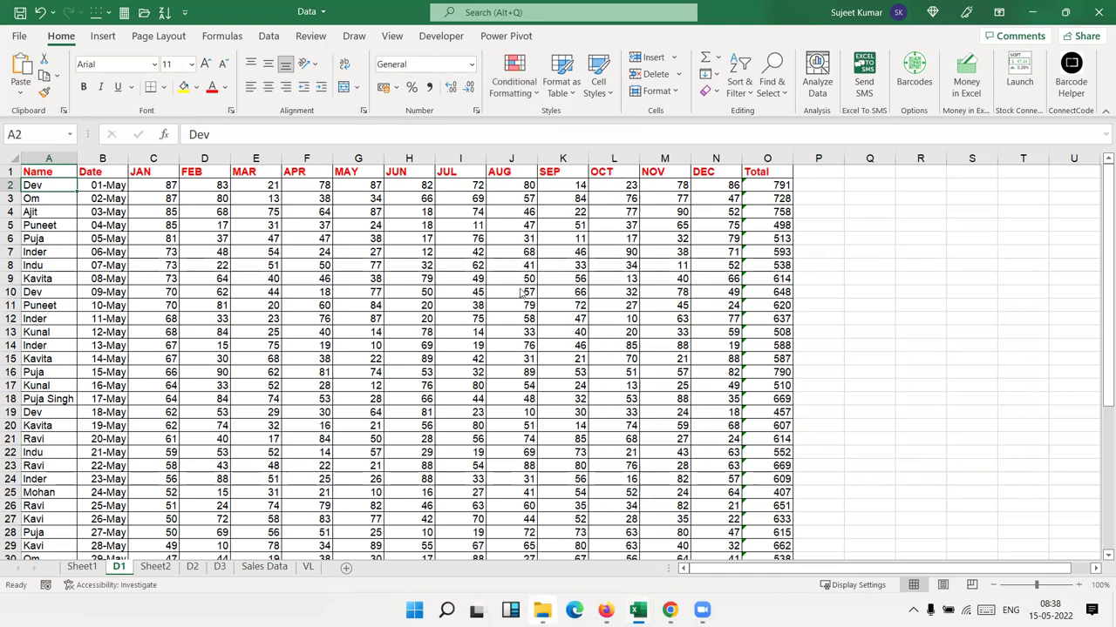
left_click(672, 319)
left_click(663, 375)
type("=AVERAGE(")
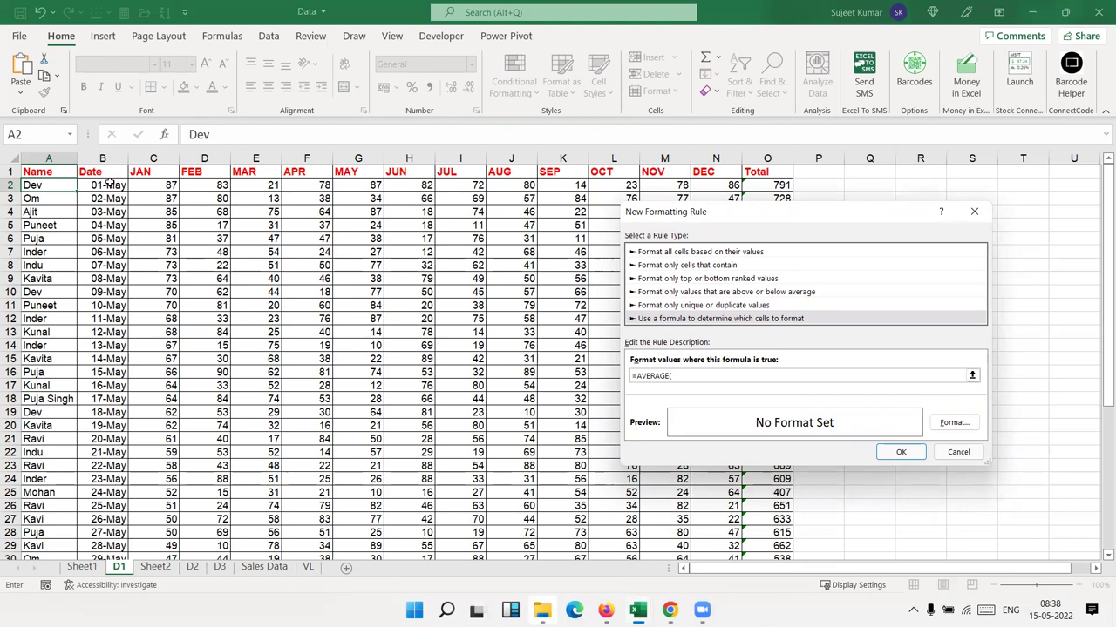
type("B2:")
type("O2")
left_click(669, 374)
left_click(685, 376)
type("$")
type("70")
Give the rule a green fill, create it, and paint A2's formatting across the table
left_click(953, 422)
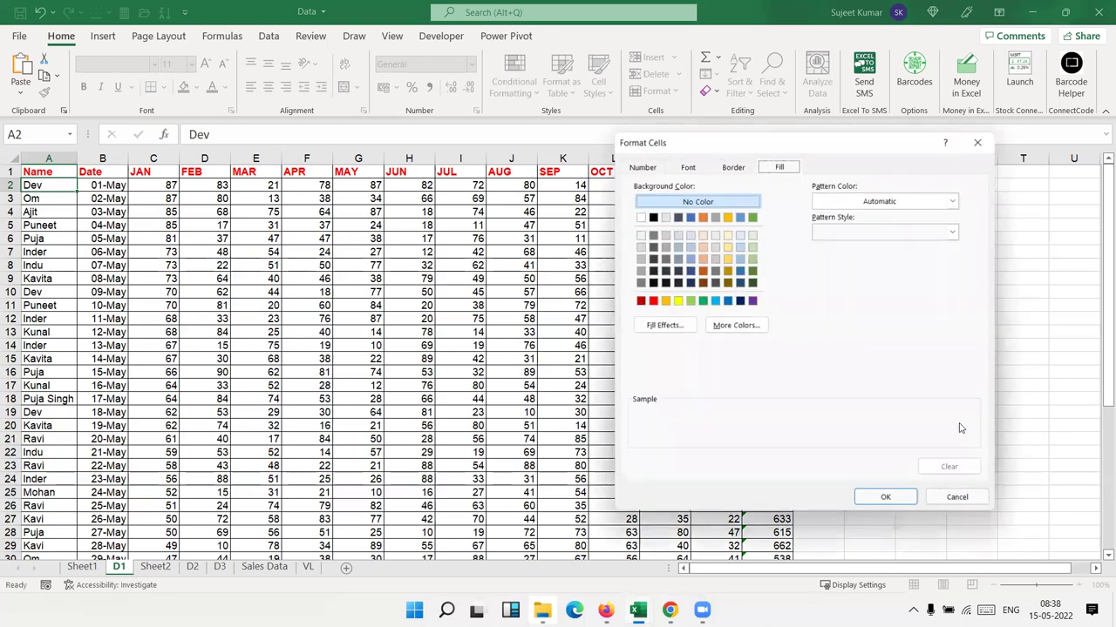
left_click(702, 301)
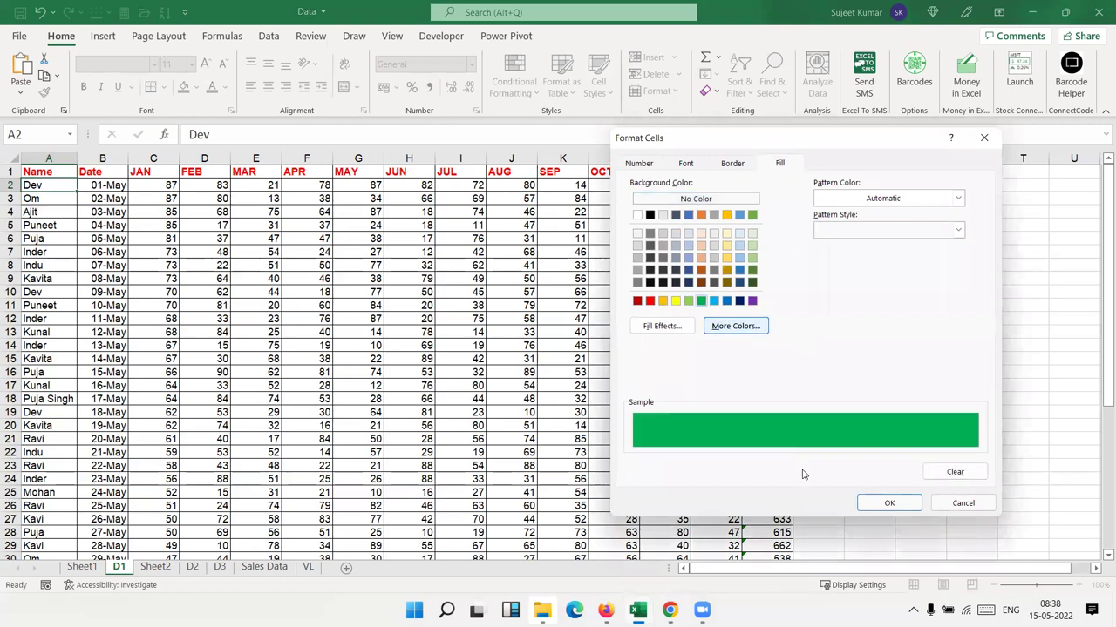
left_click(881, 502)
left_click(895, 451)
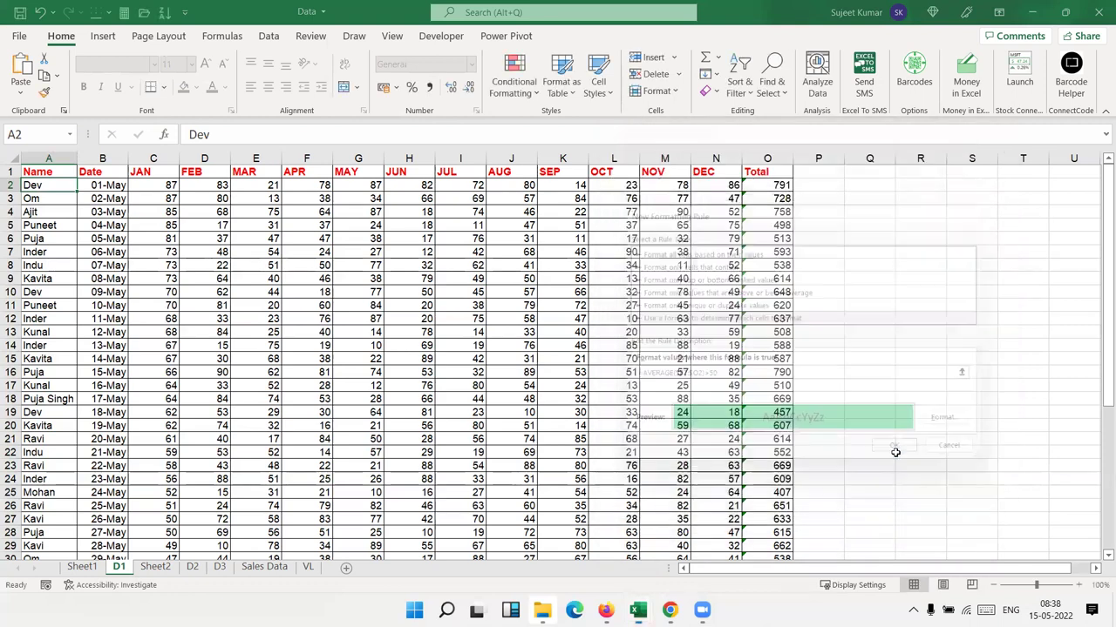
left_click(48, 90)
mouse_move(43, 184)
left_mouse_down()
mouse_move(419, 350)
mouse_move(773, 564)
mouse_move(759, 530)
left_mouse_up()
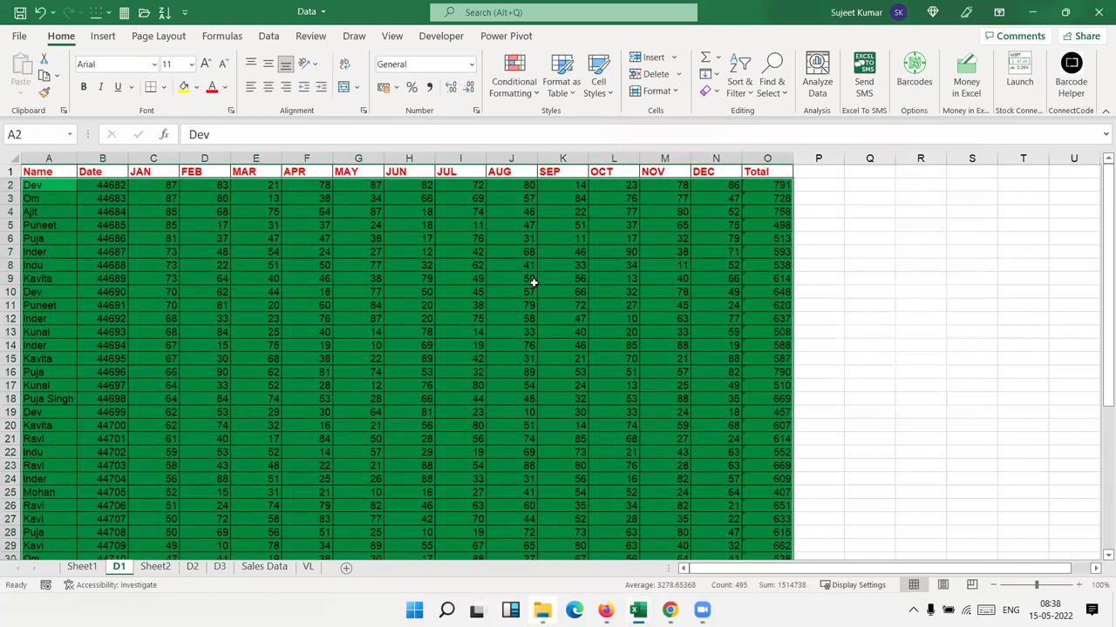
Select row 8's monthly scores to check their average, then return to cell A2
left_click(218, 252)
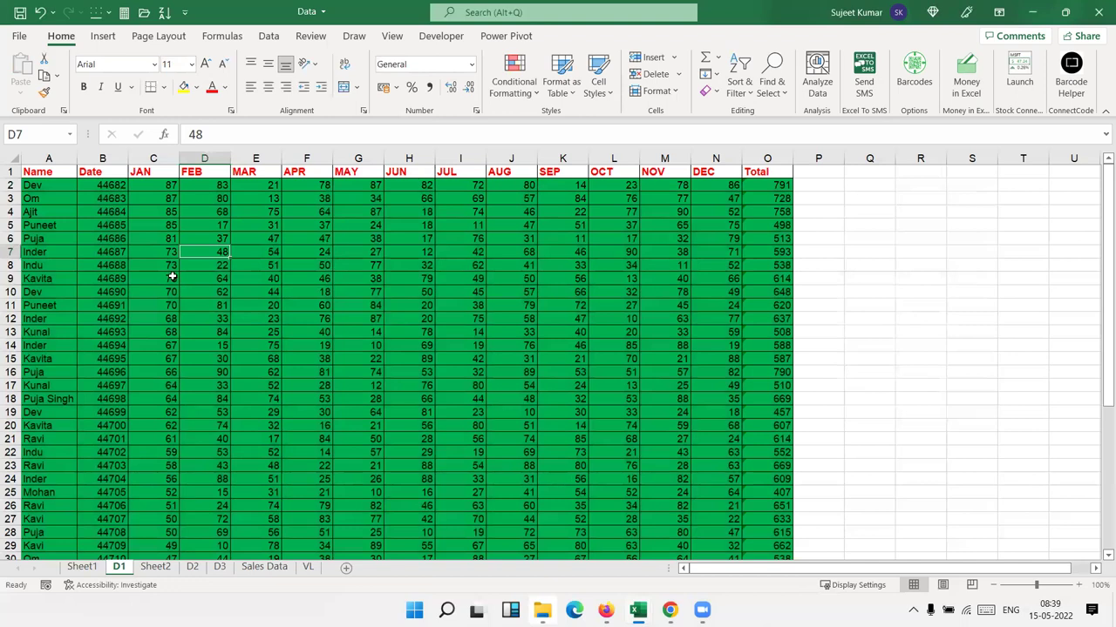
left_click_drag(171, 264, 722, 263)
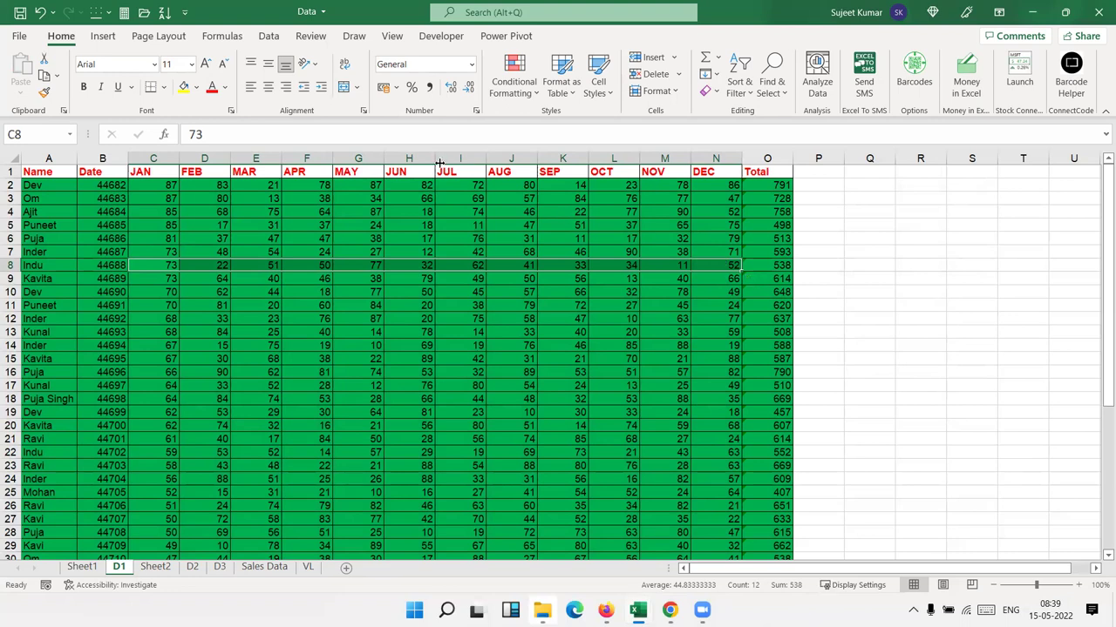
left_click(162, 190)
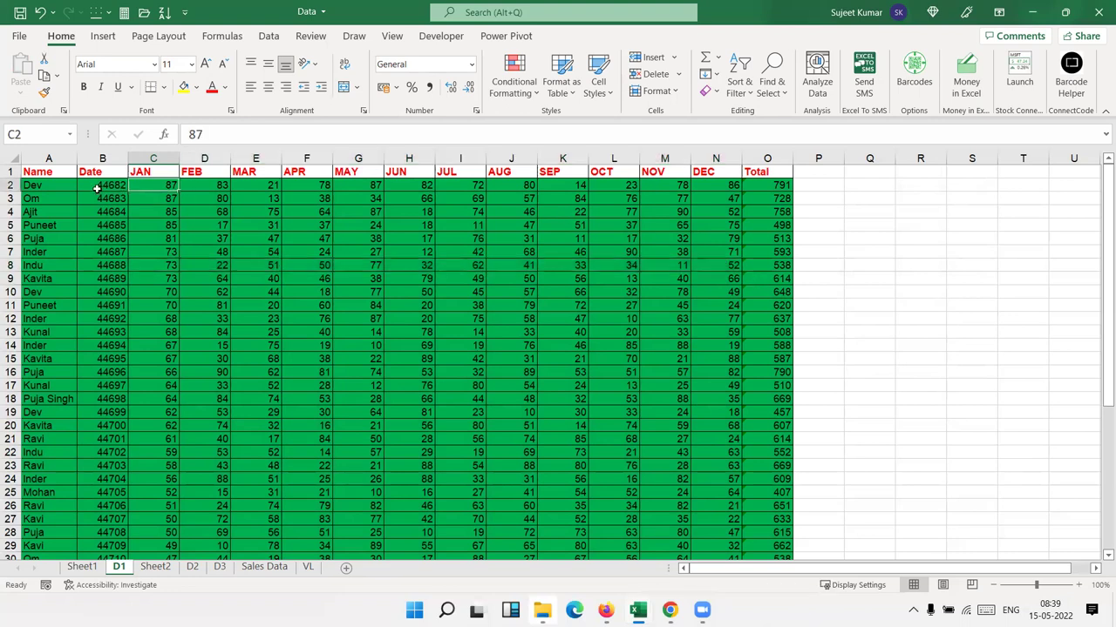
left_click(59, 186)
Edit the AVERAGE rule's range end from $O2 to $N2 in Manage Rules and apply it
left_click(503, 90)
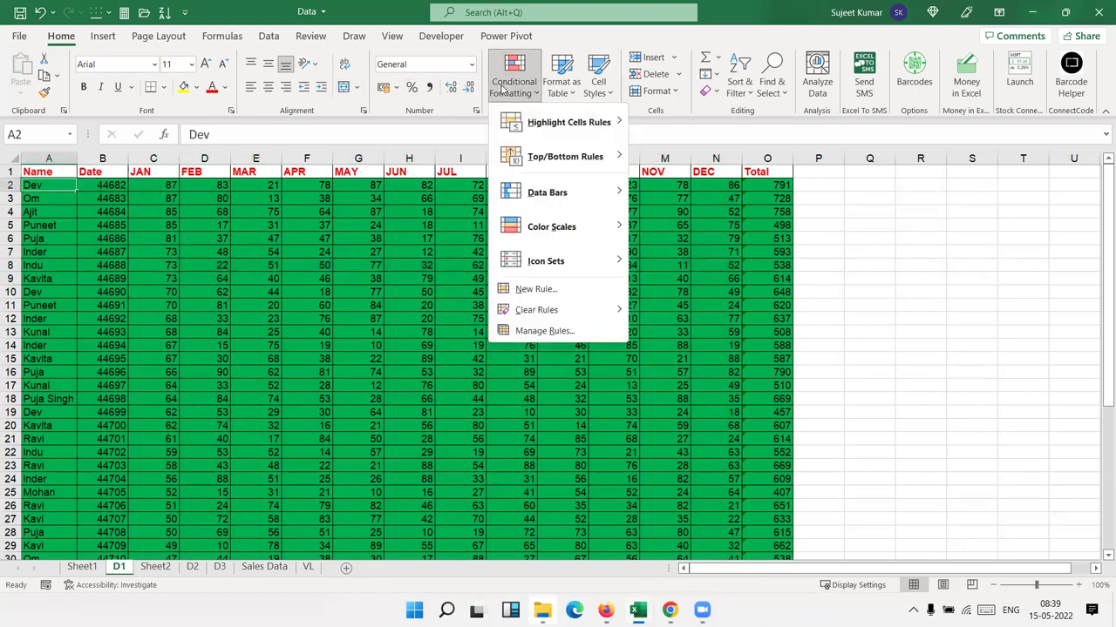
left_click(532, 333)
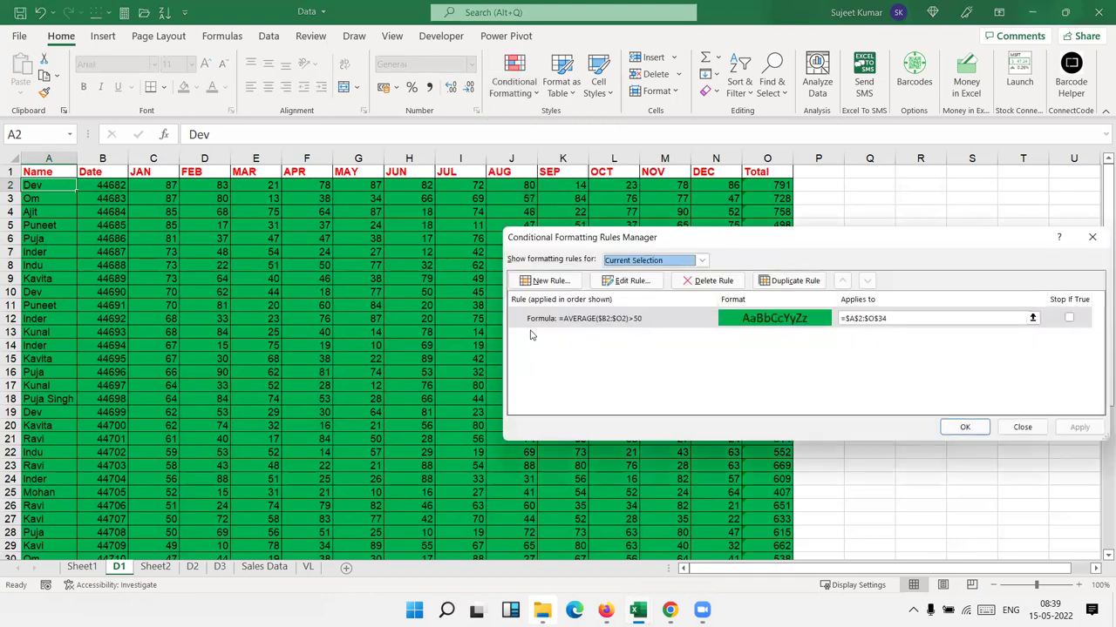
double_click(681, 316)
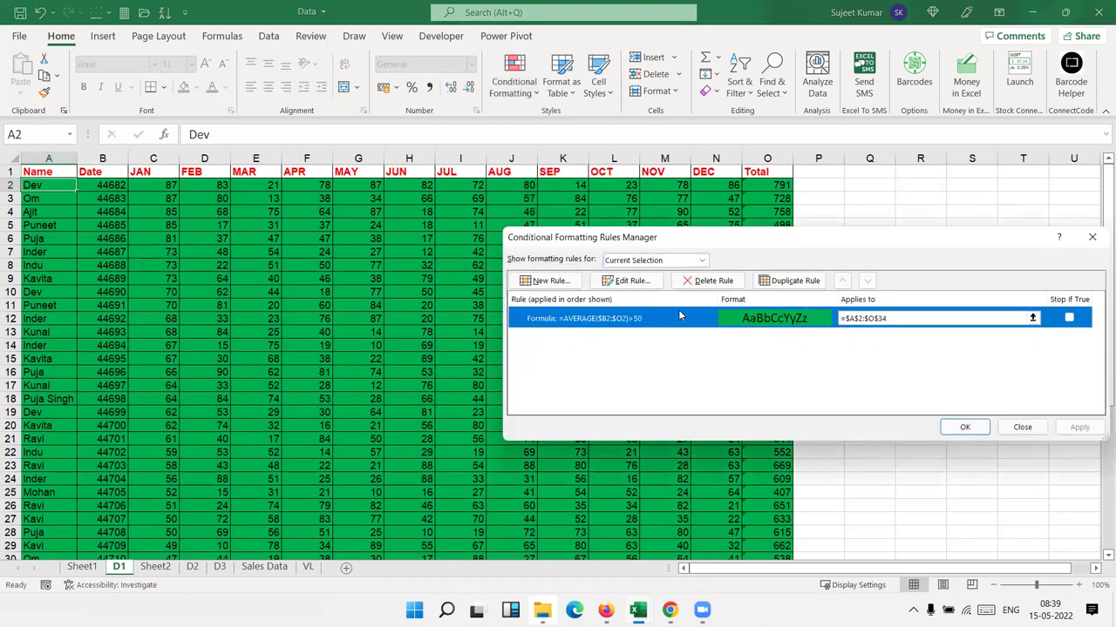
left_click(694, 376)
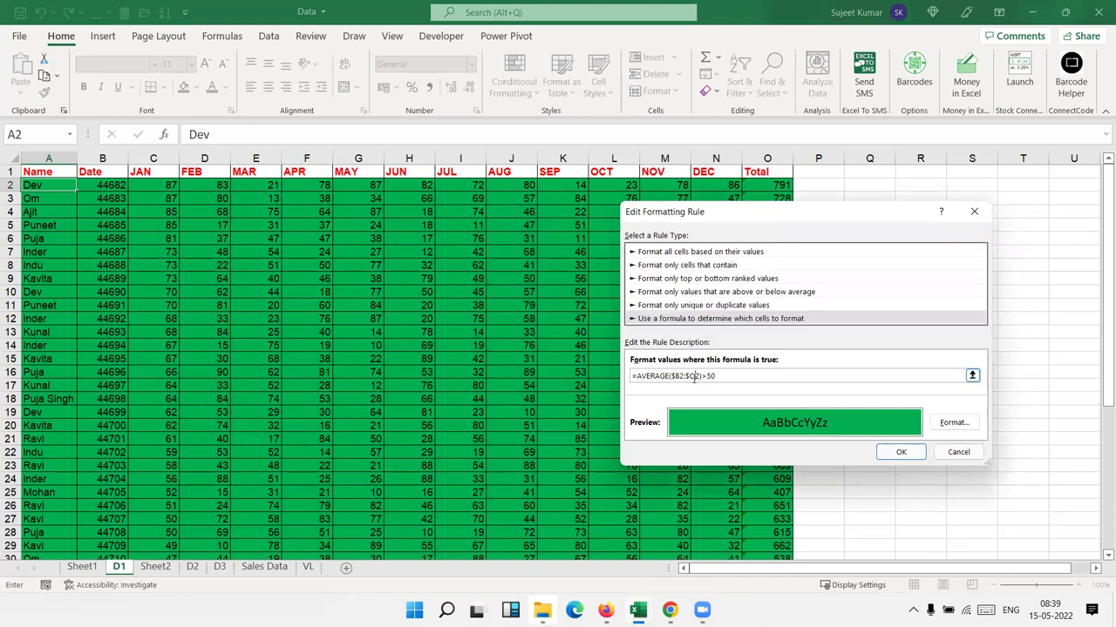
key("BackSpace")
type("N")
left_click(902, 452)
left_click(1085, 427)
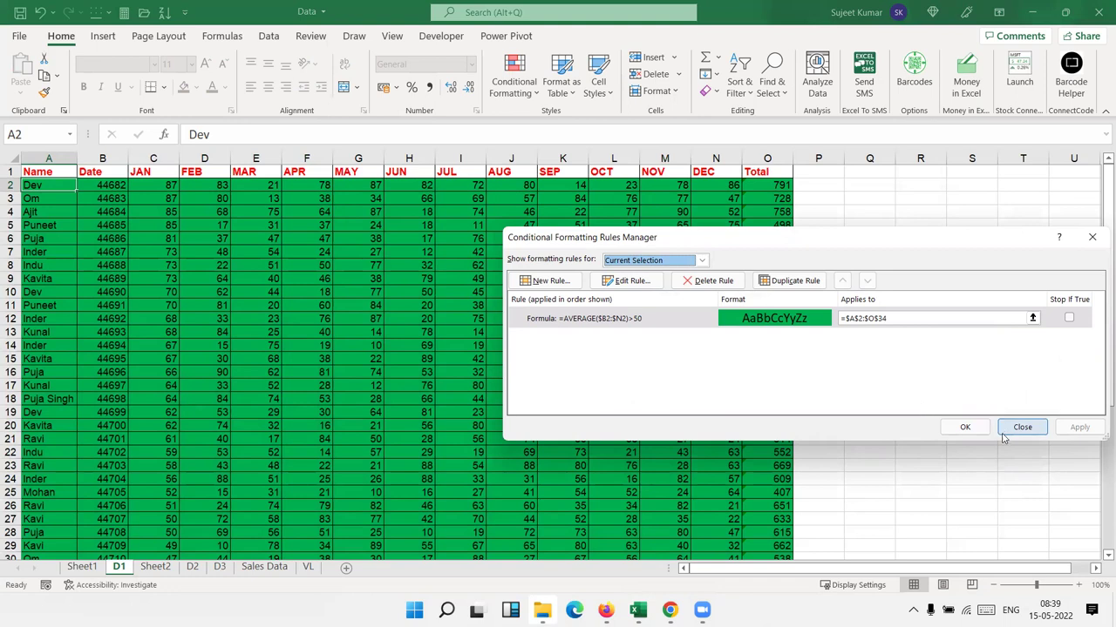
left_click(965, 427)
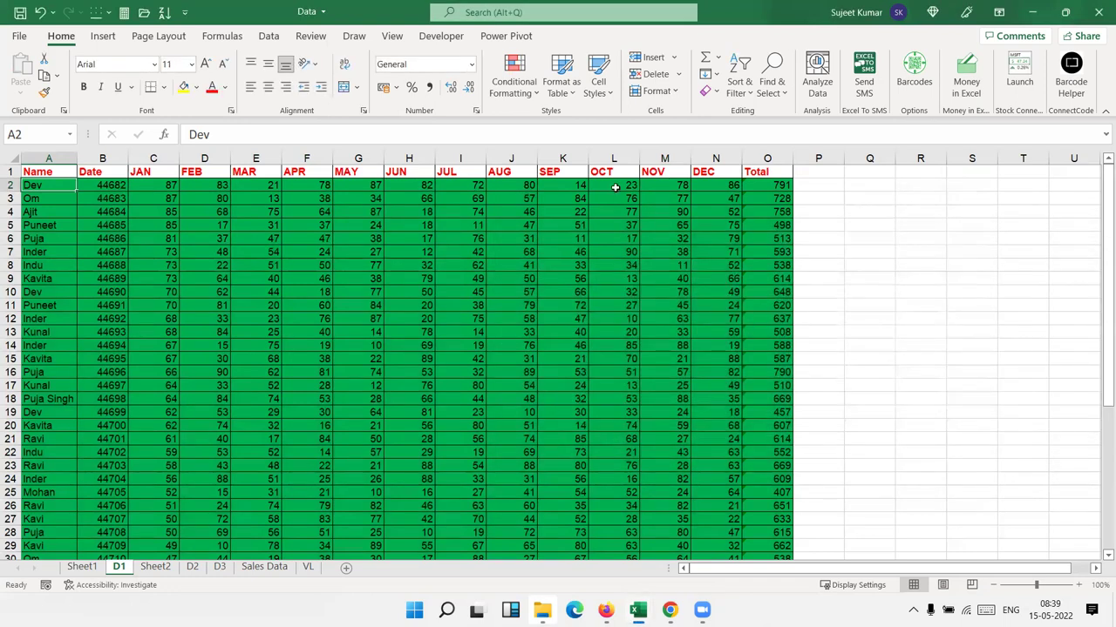
left_click(513, 92)
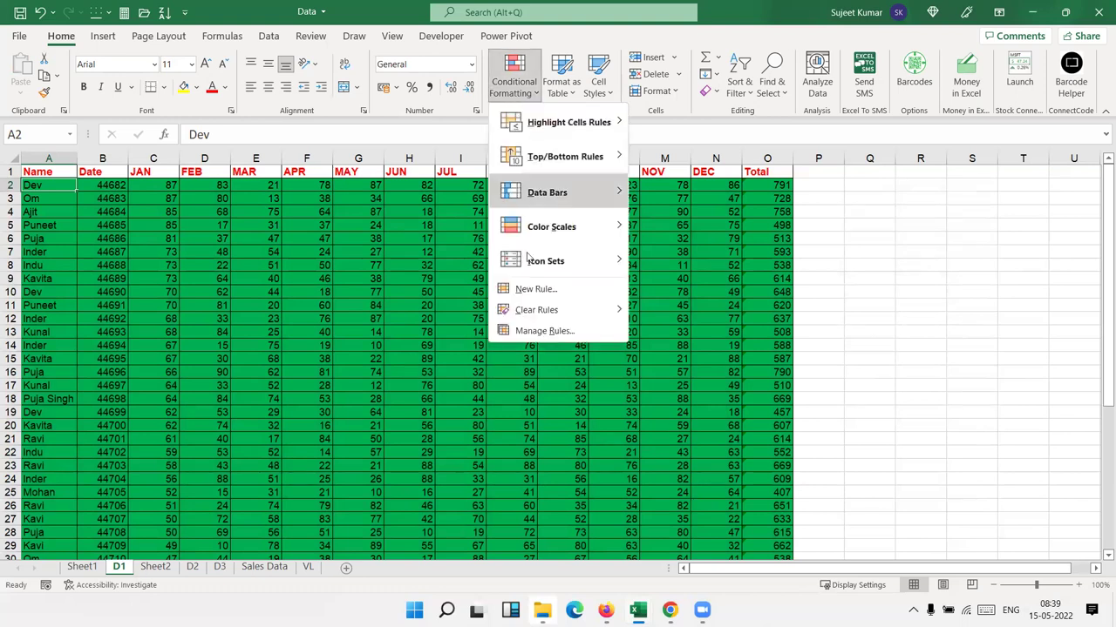
mouse_move(572, 316)
left_click(660, 334)
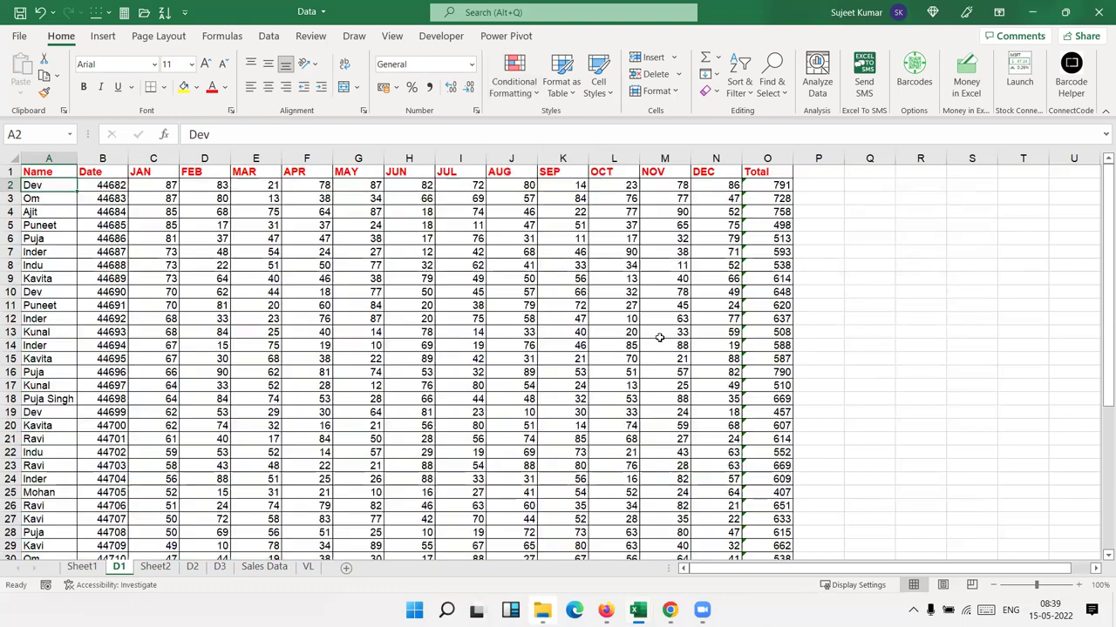
left_click(513, 88)
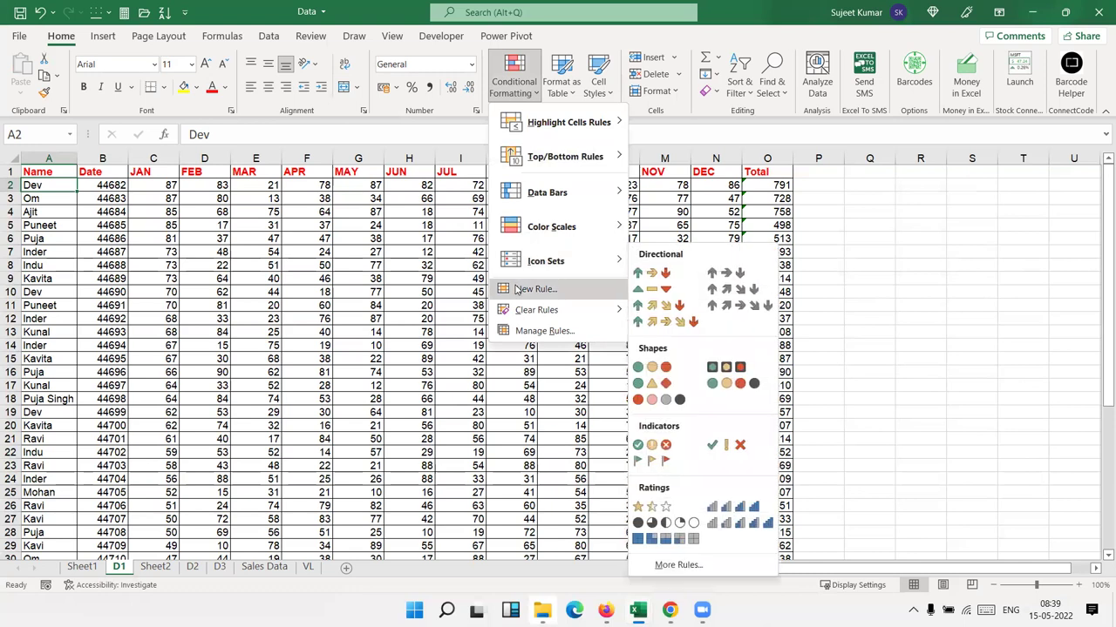
left_click(523, 289)
left_click(656, 305)
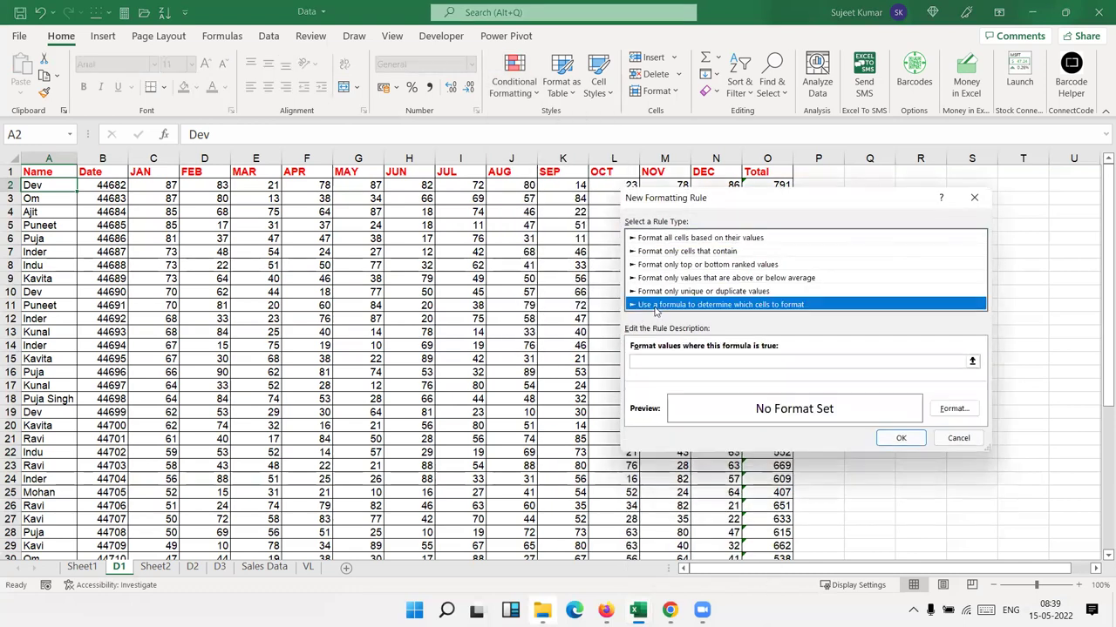
left_click(651, 360)
type("=Av")
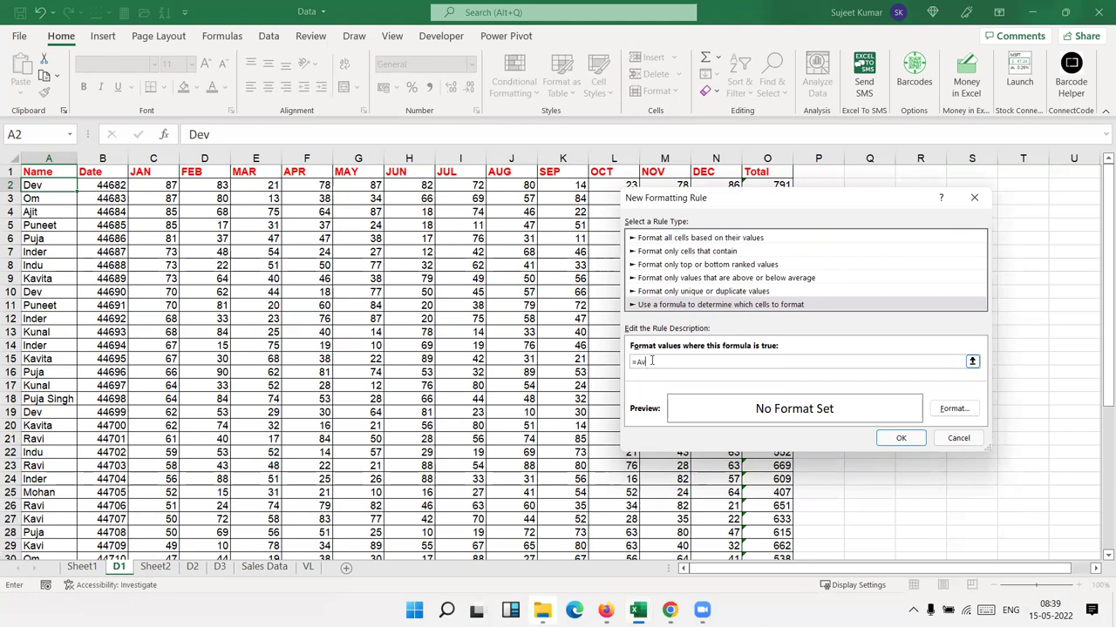
type("ge")
key("Escape")
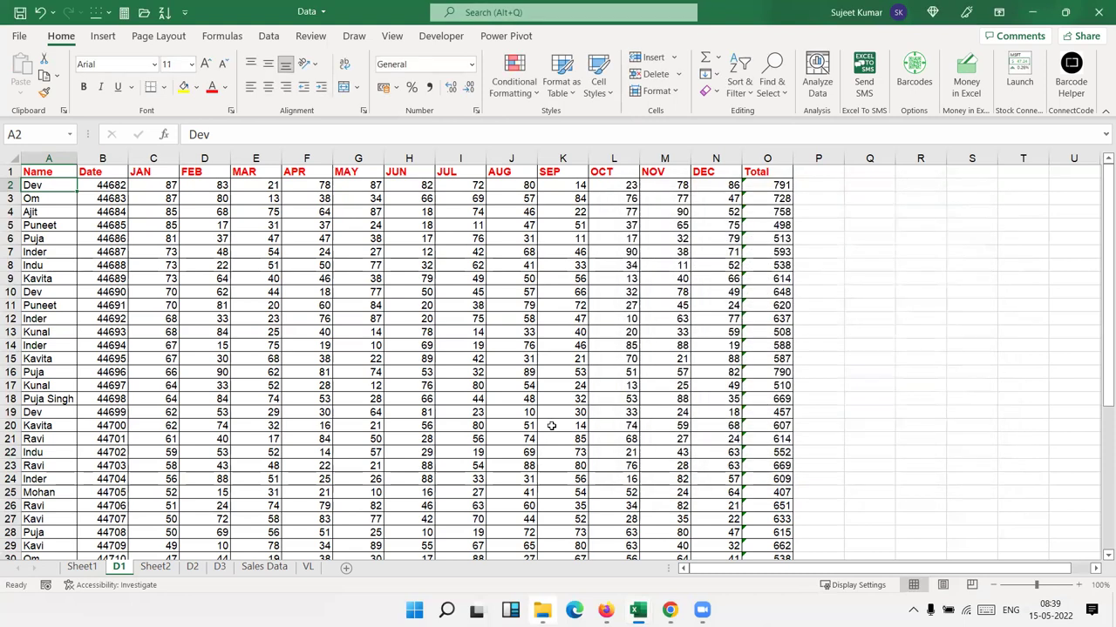
key("ctrl+y")
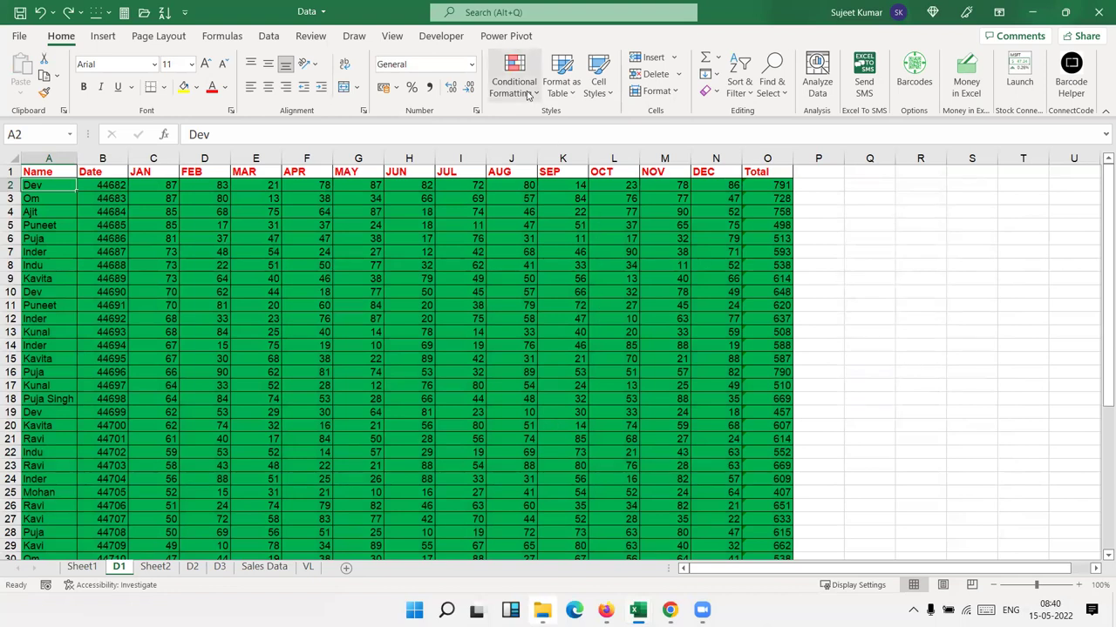
Edit the AVERAGE rule's start from $B2 to $C2 in Manage Rules and apply it
left_click(514, 78)
left_click(552, 329)
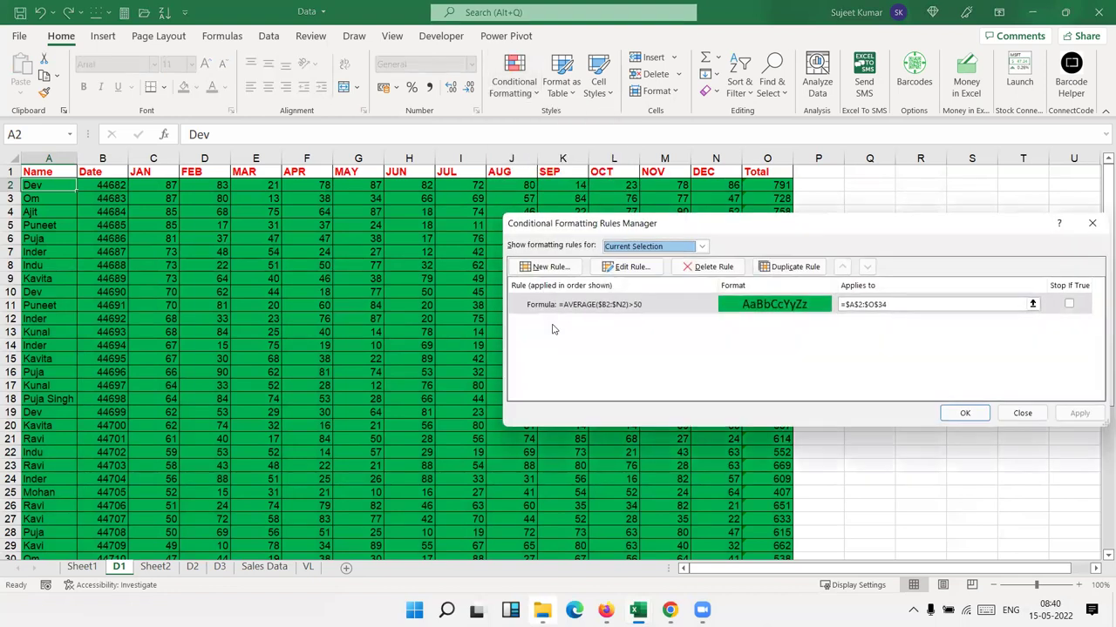
double_click(574, 310)
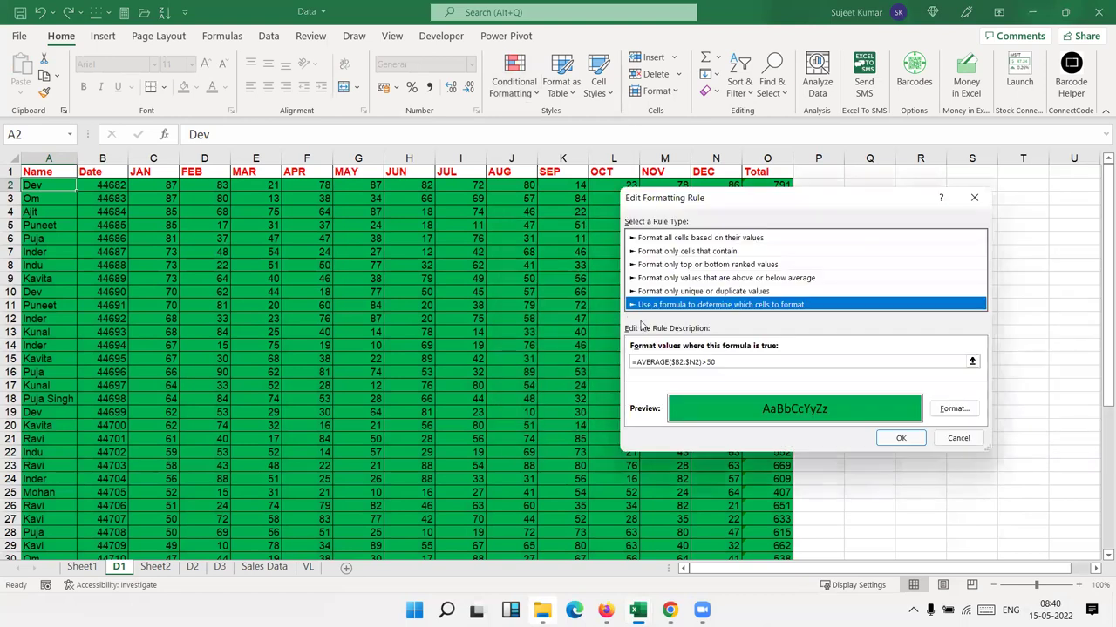
left_click(675, 362)
key("BackSpace")
type("C")
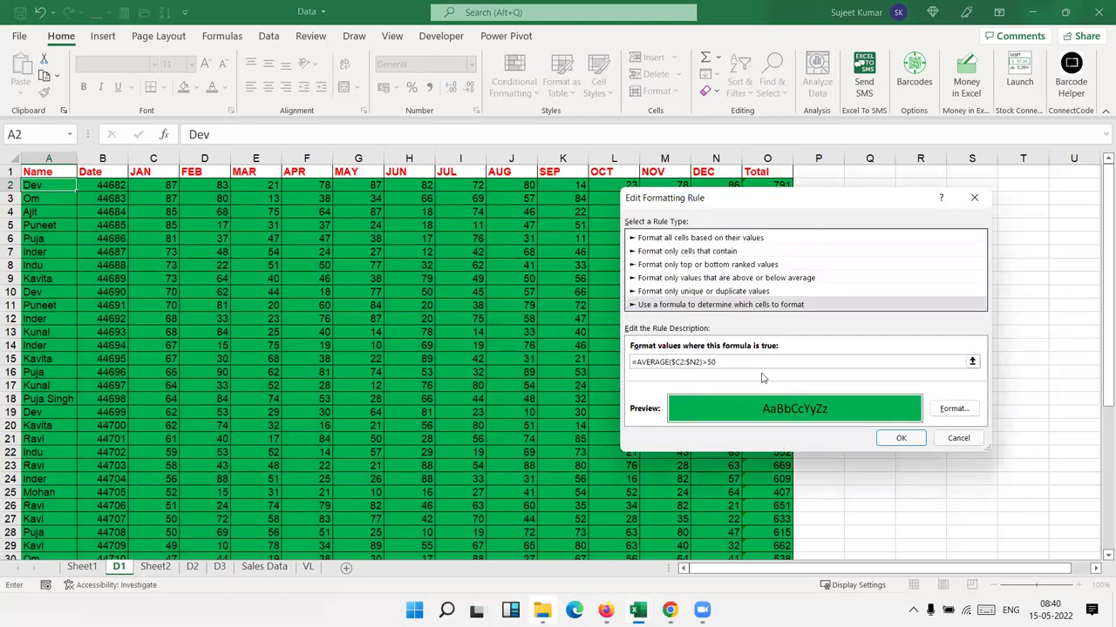
left_click(914, 440)
left_click(1081, 414)
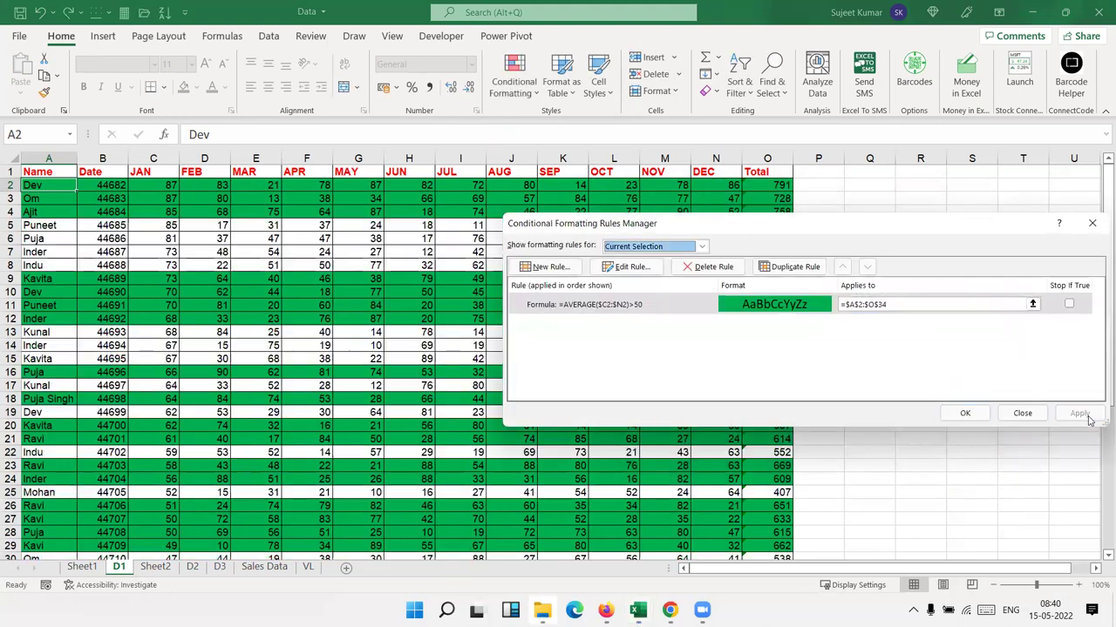
left_click(963, 413)
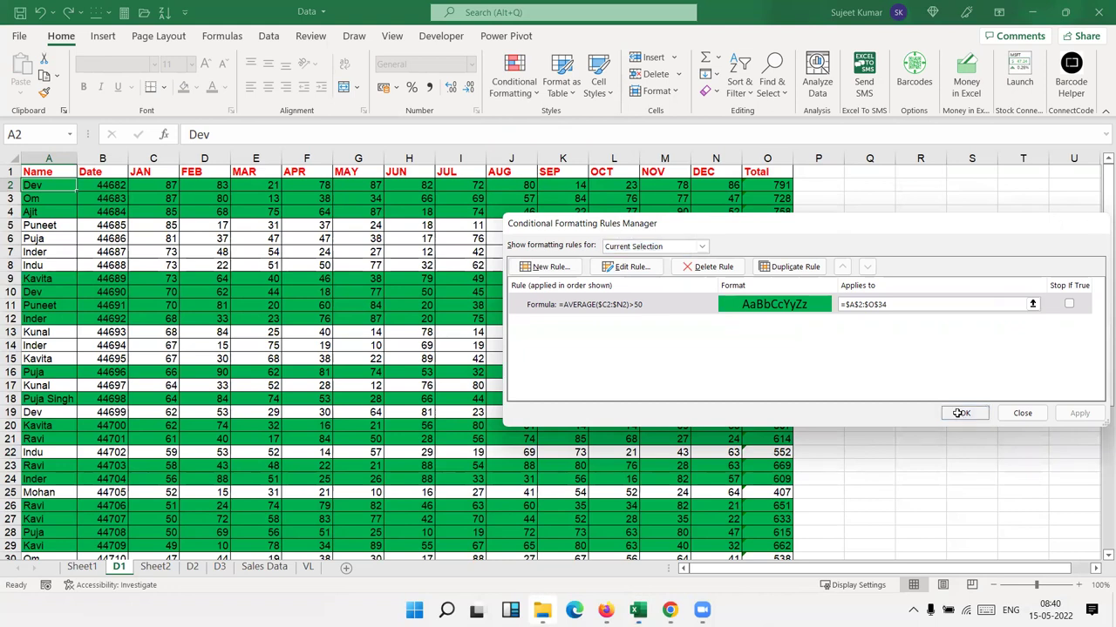